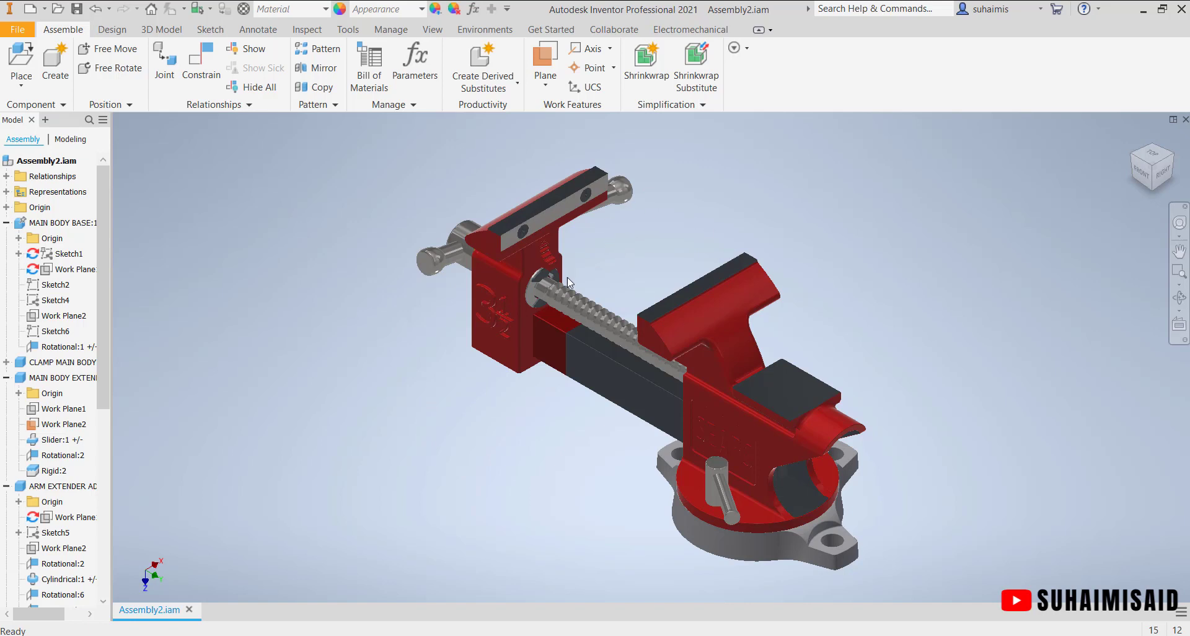
- Create a new presentation file
key(alt+Tab)
click(19, 29)
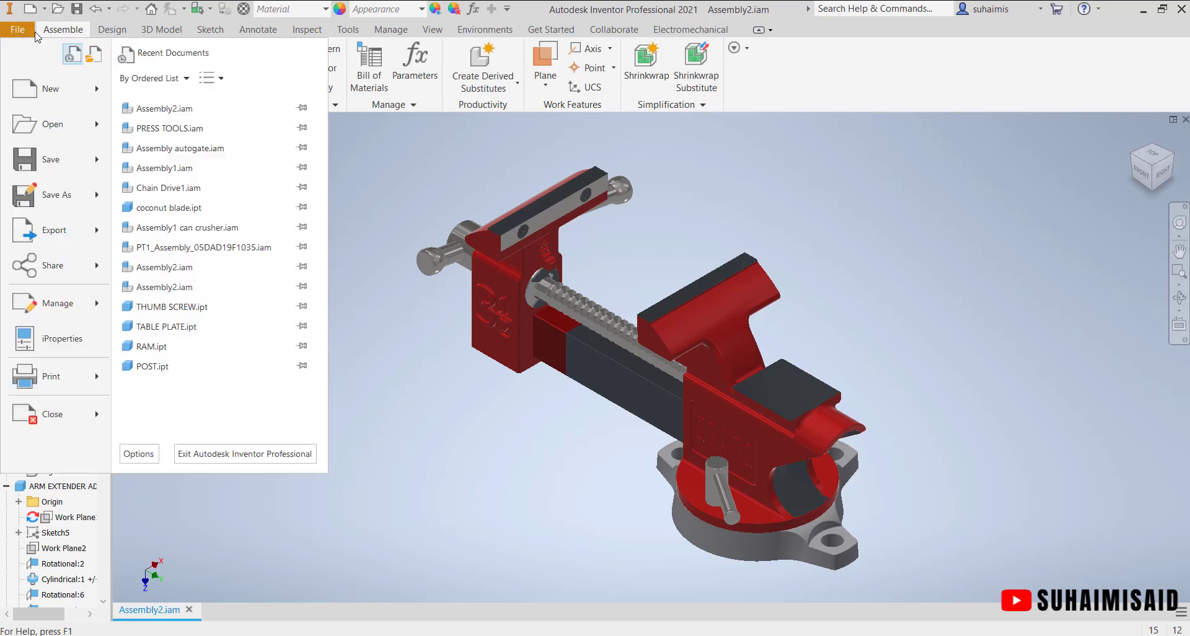
mouse_move(96, 90)
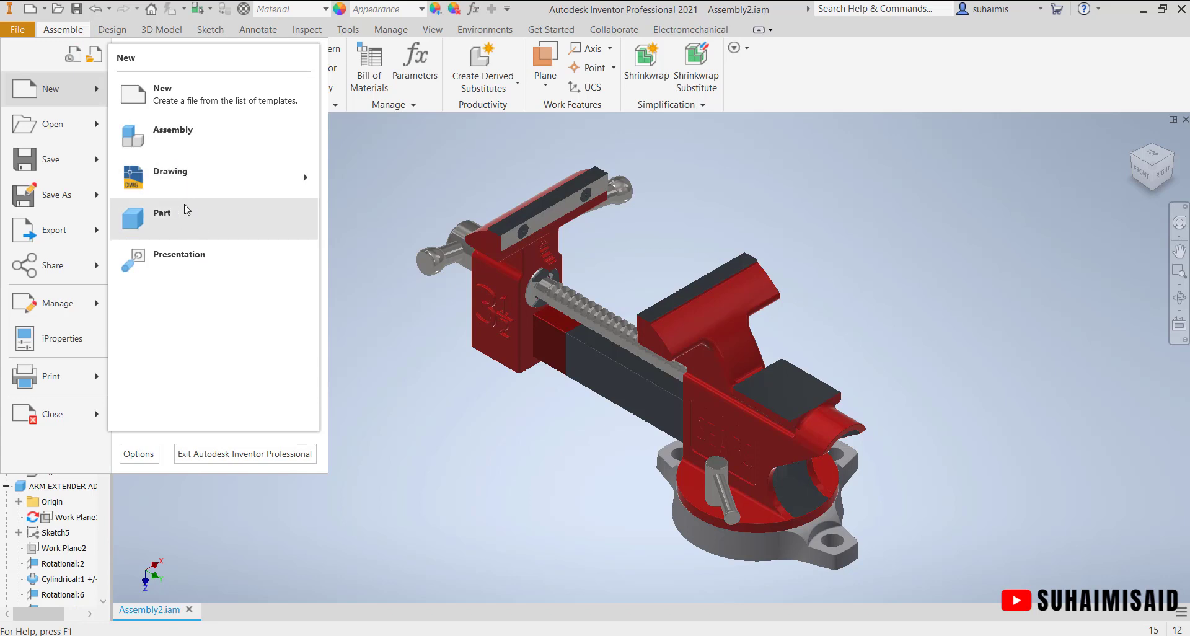
click(183, 265)
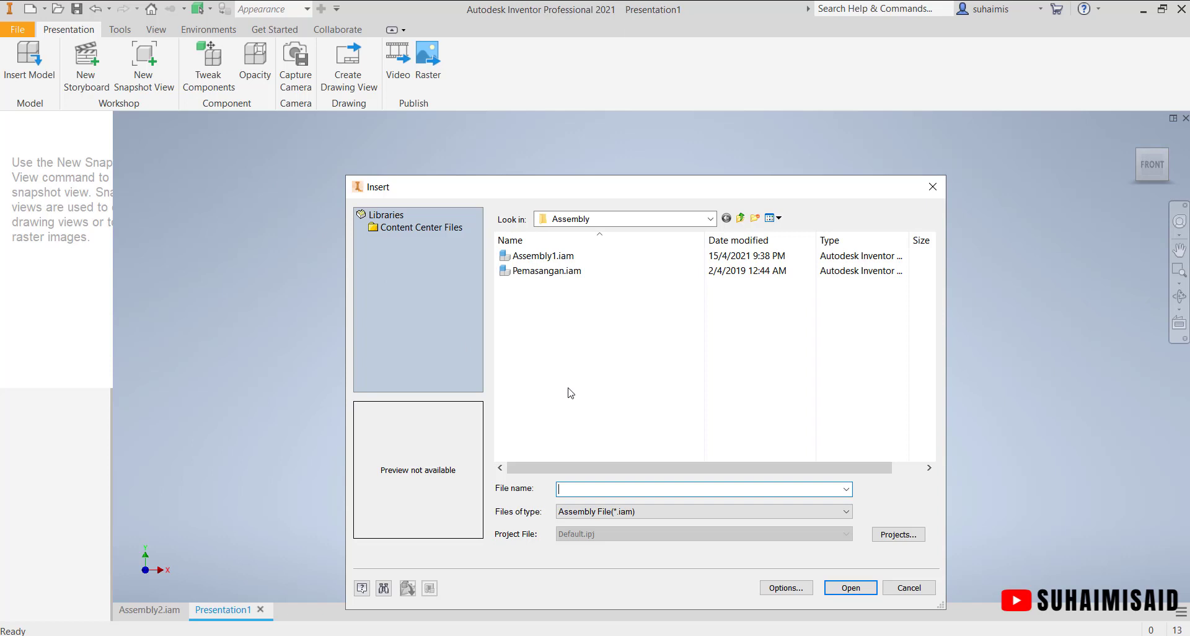
- Insert Assembly2.iam from the TABLE VICE CLAMPING MACHINE folder in Documents as the presentation's model
click(710, 219)
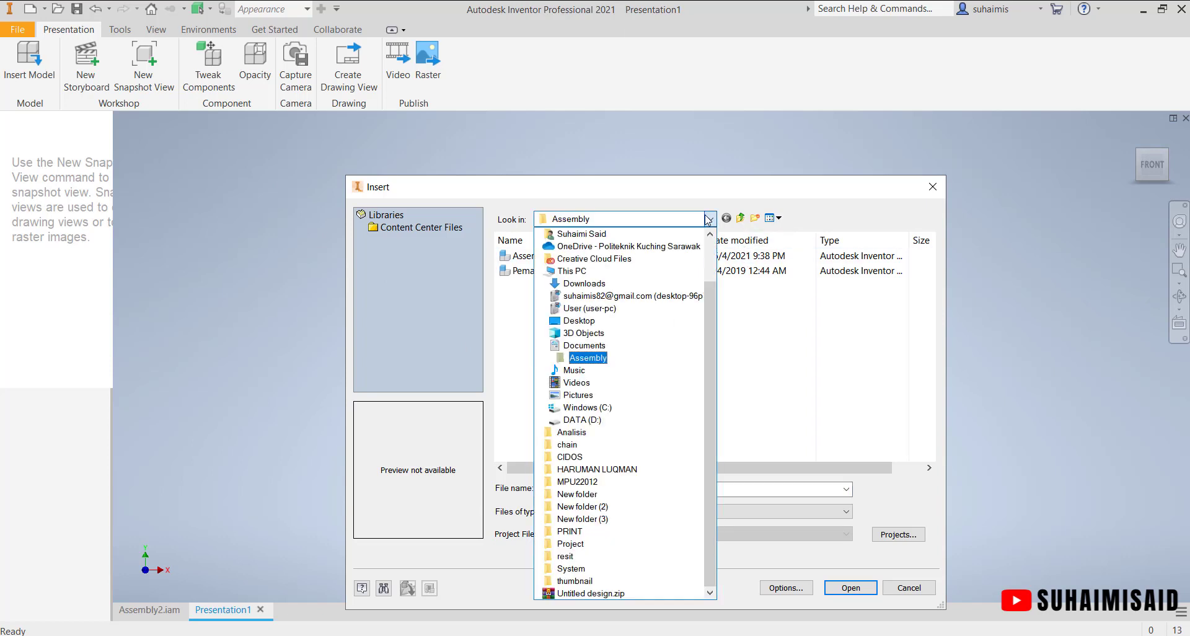
click(614, 346)
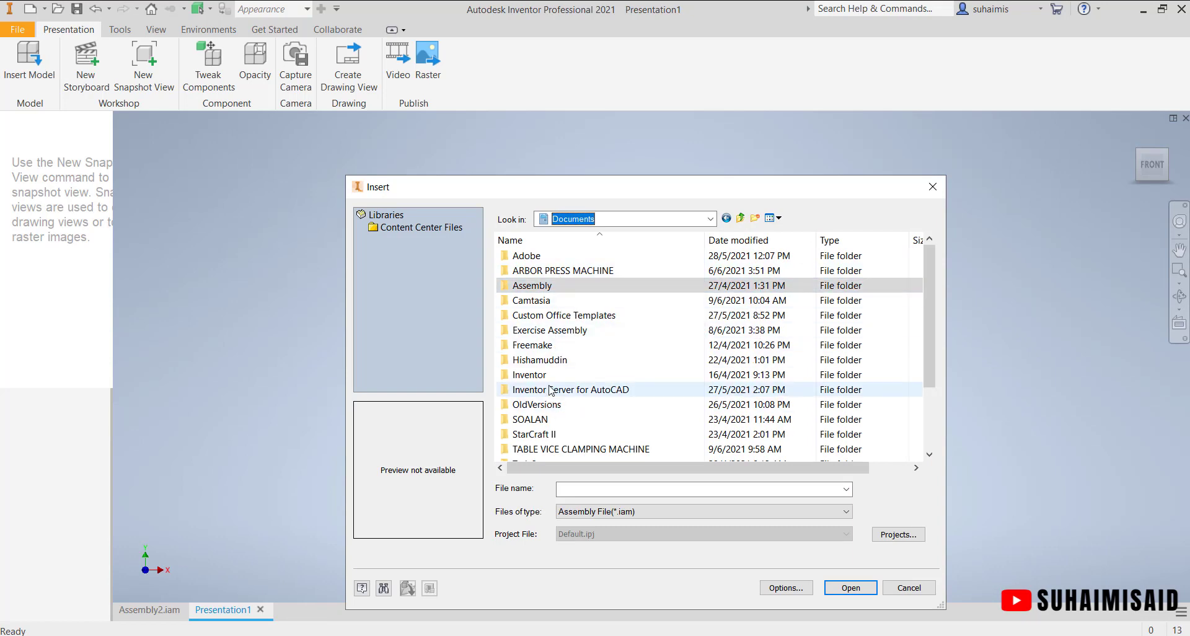
double_click(554, 450)
click(556, 277)
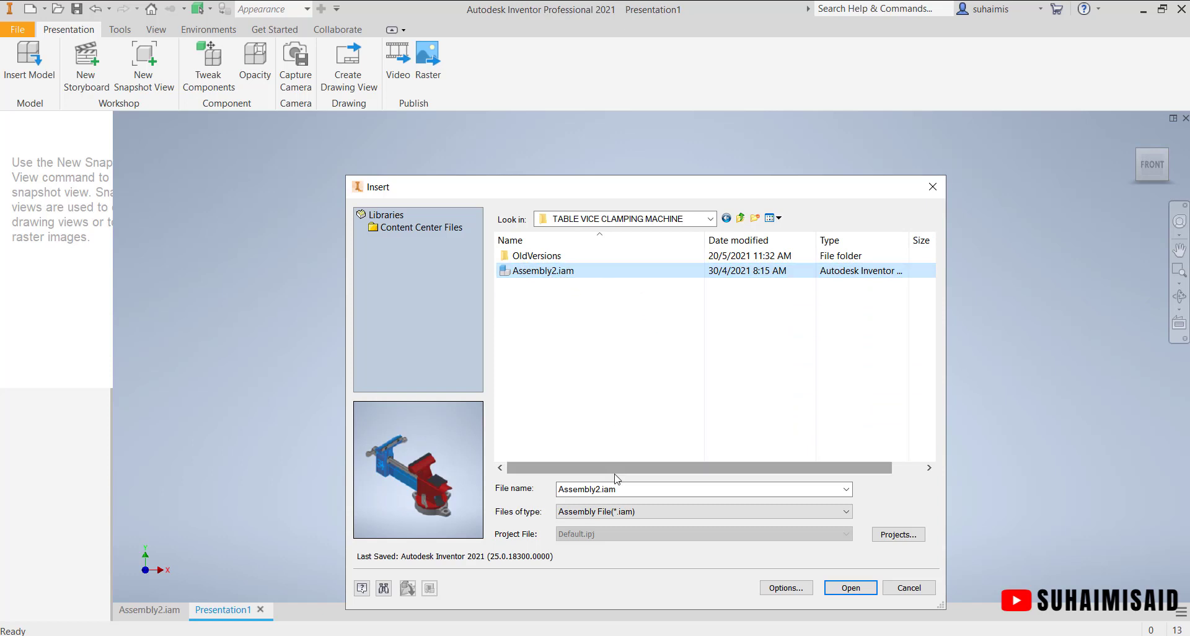
click(626, 516)
click(627, 523)
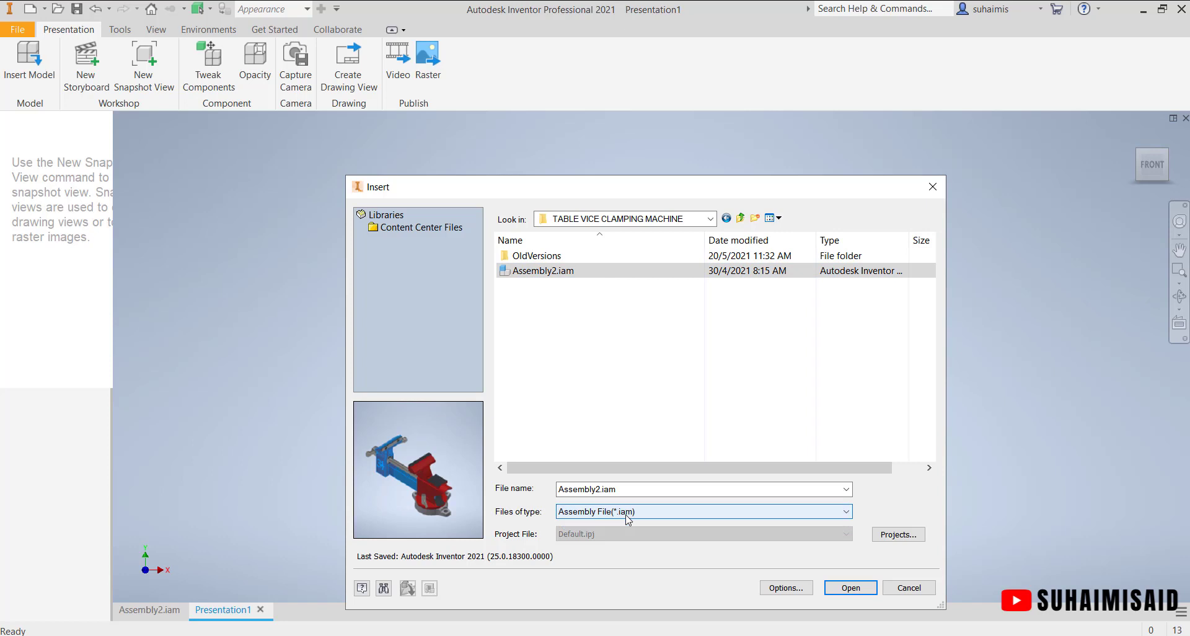
click(628, 515)
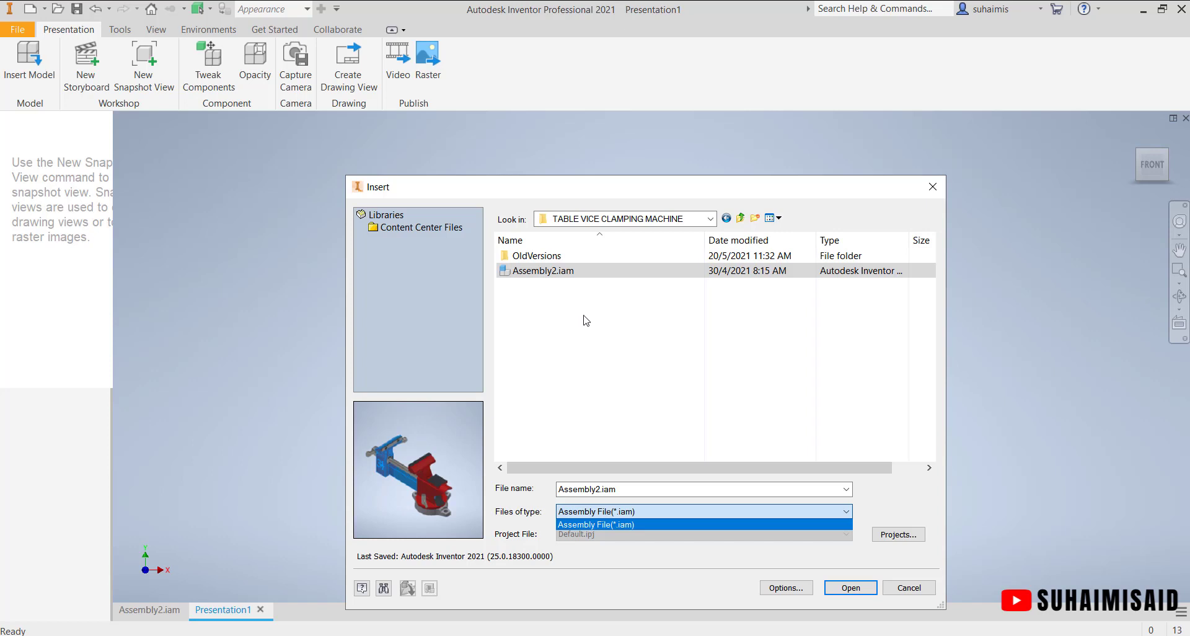
click(848, 587)
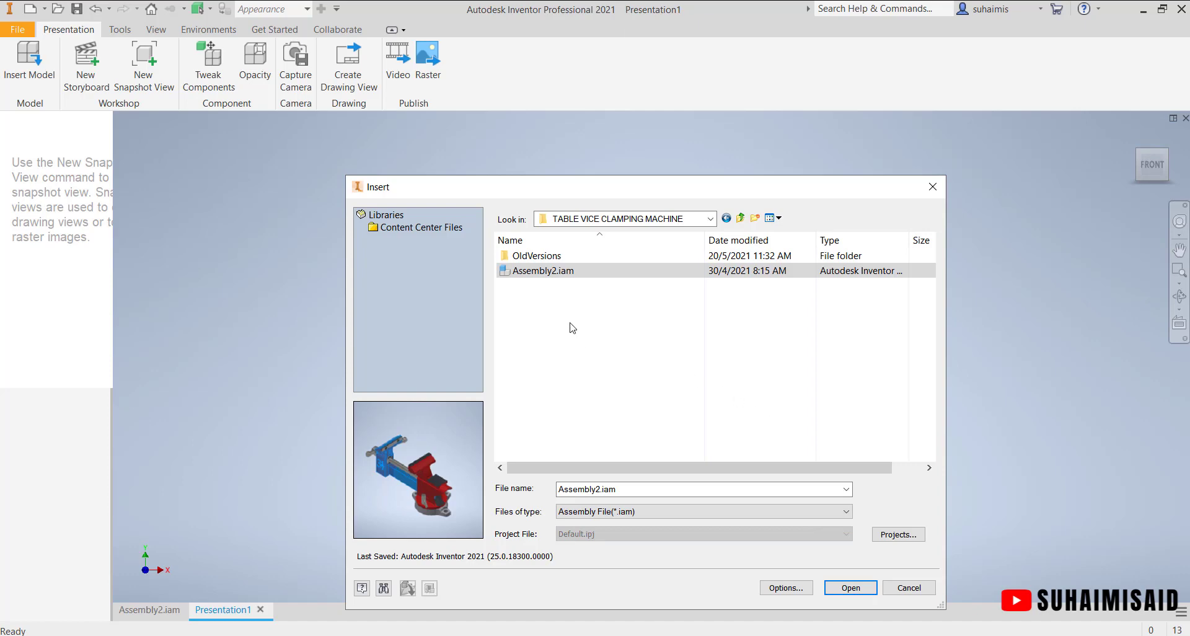
double_click(560, 273)
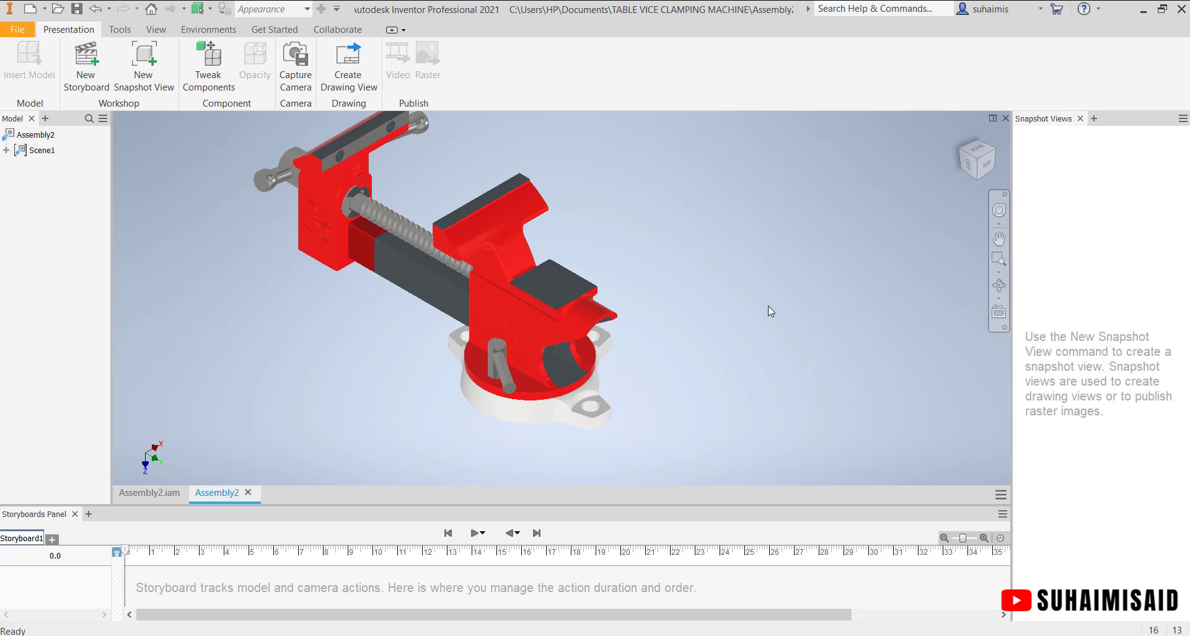
- Compare the vise in the presentation with the source assembly Assembly2.iam and return to the presentation
middle_drag(768, 306, 824, 346)
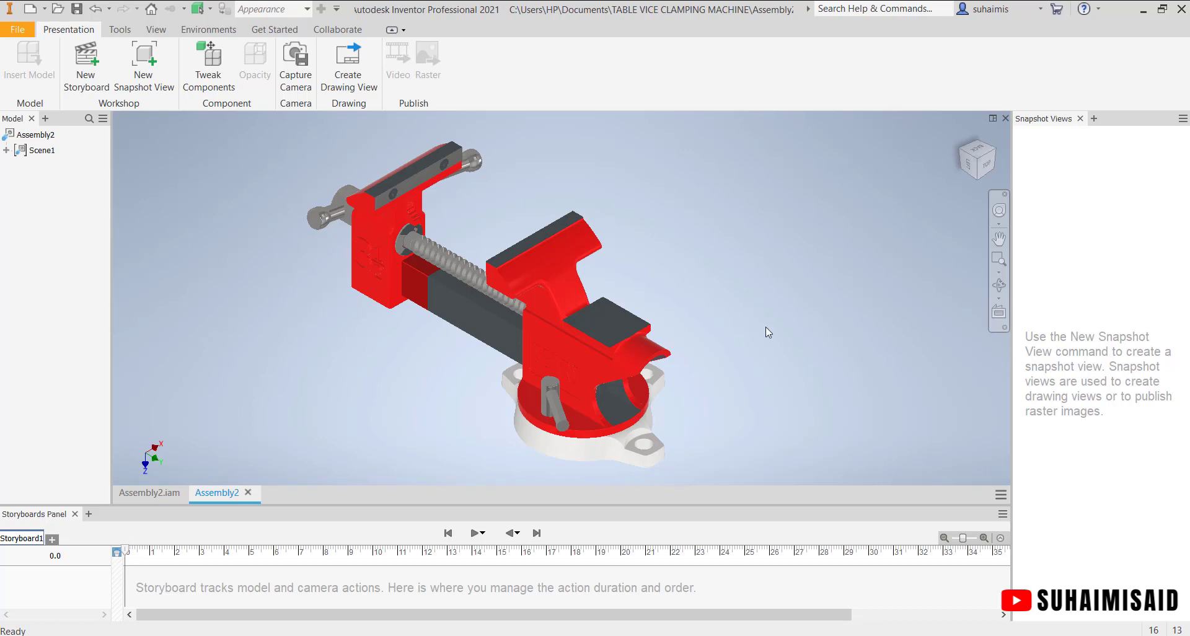
click(157, 494)
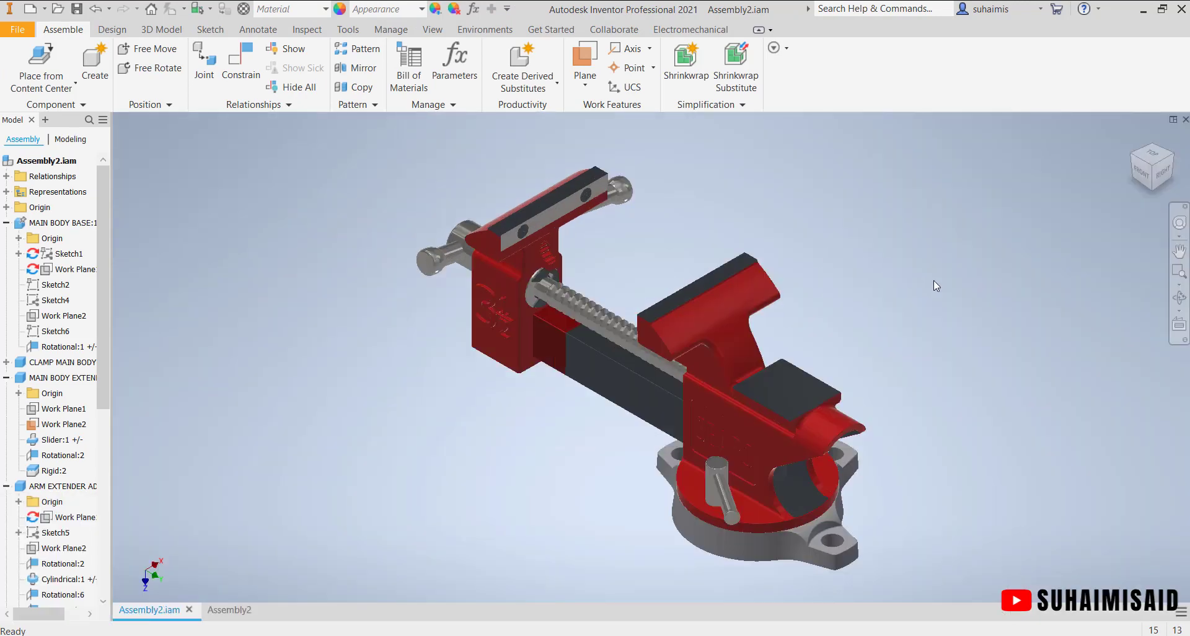
click(228, 610)
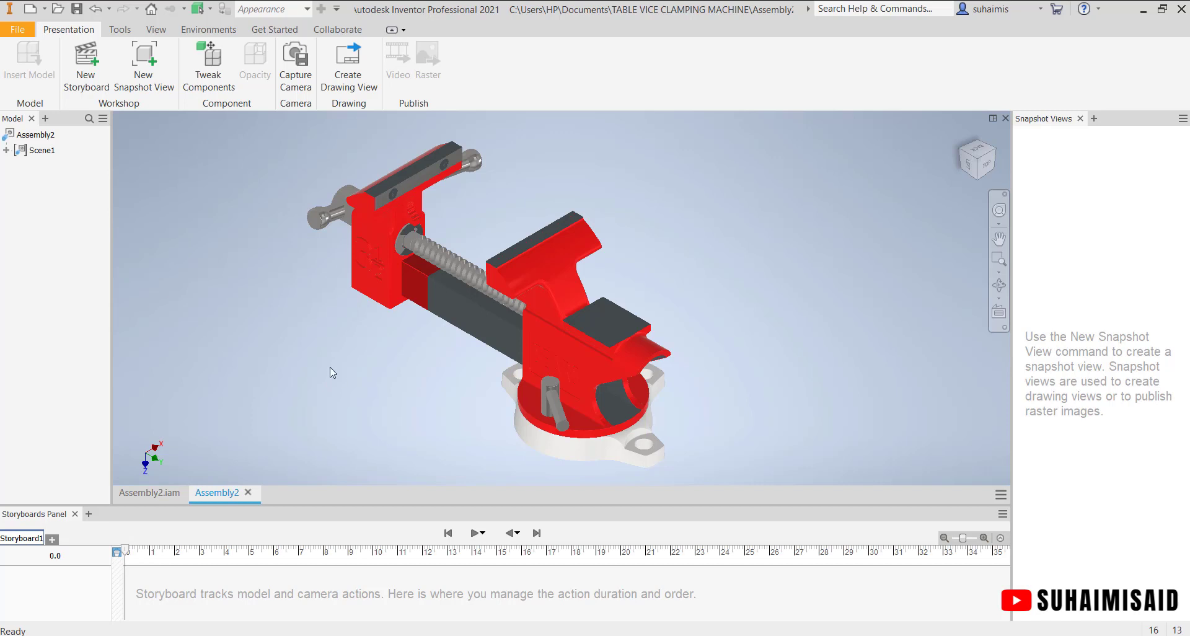
middle_drag(391, 366, 516, 400)
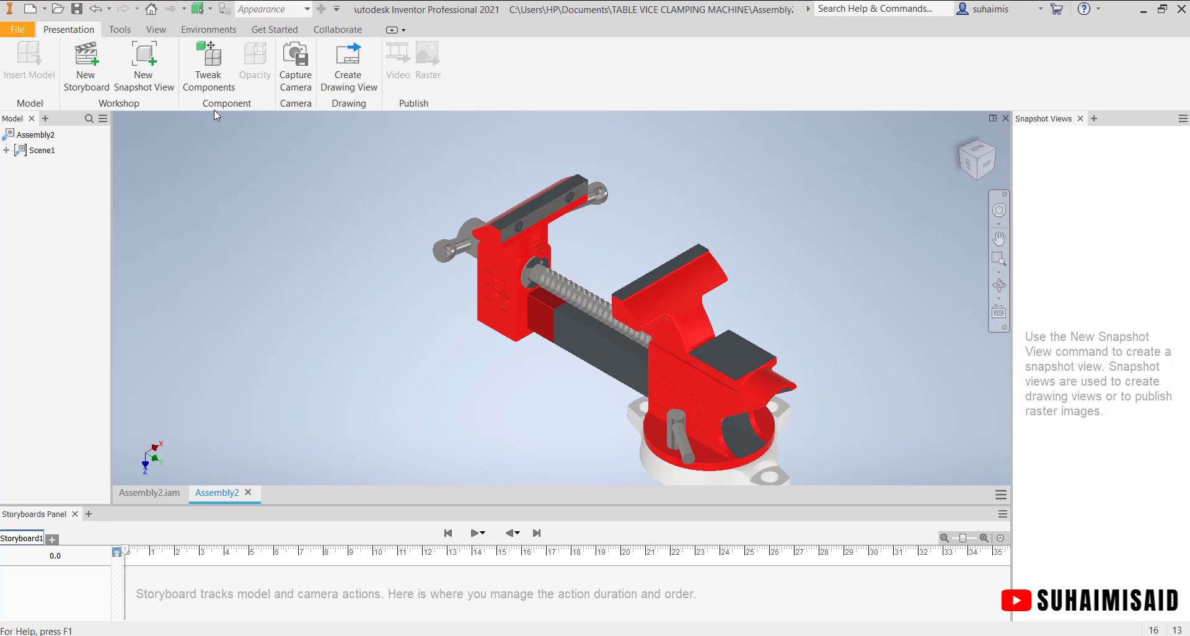
- Tweak the sliding jaw with its extender bar, threaded screw, handle and jaw plate together, moving them 4.2 in along Z out of the vise body
click(216, 88)
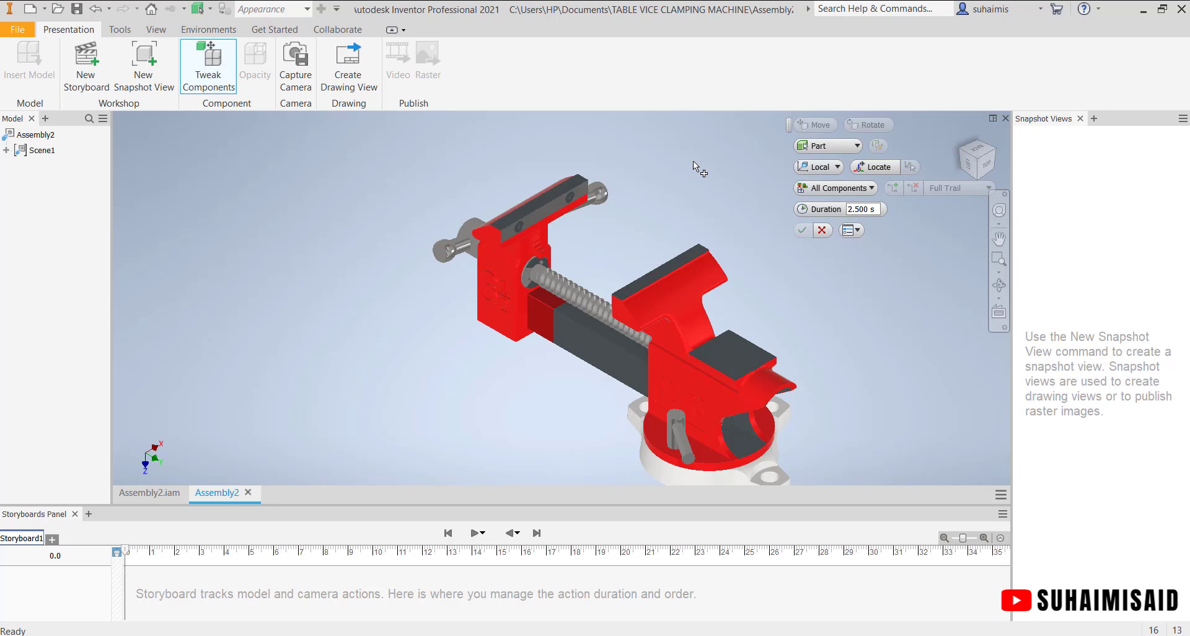
click(499, 310)
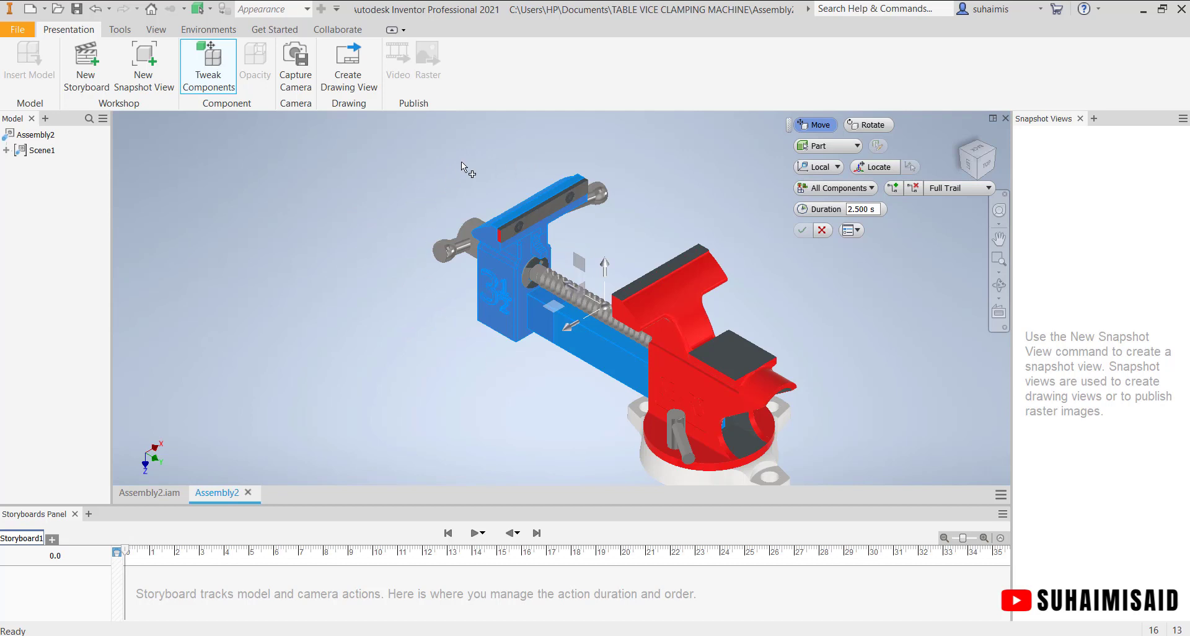
click(470, 228)
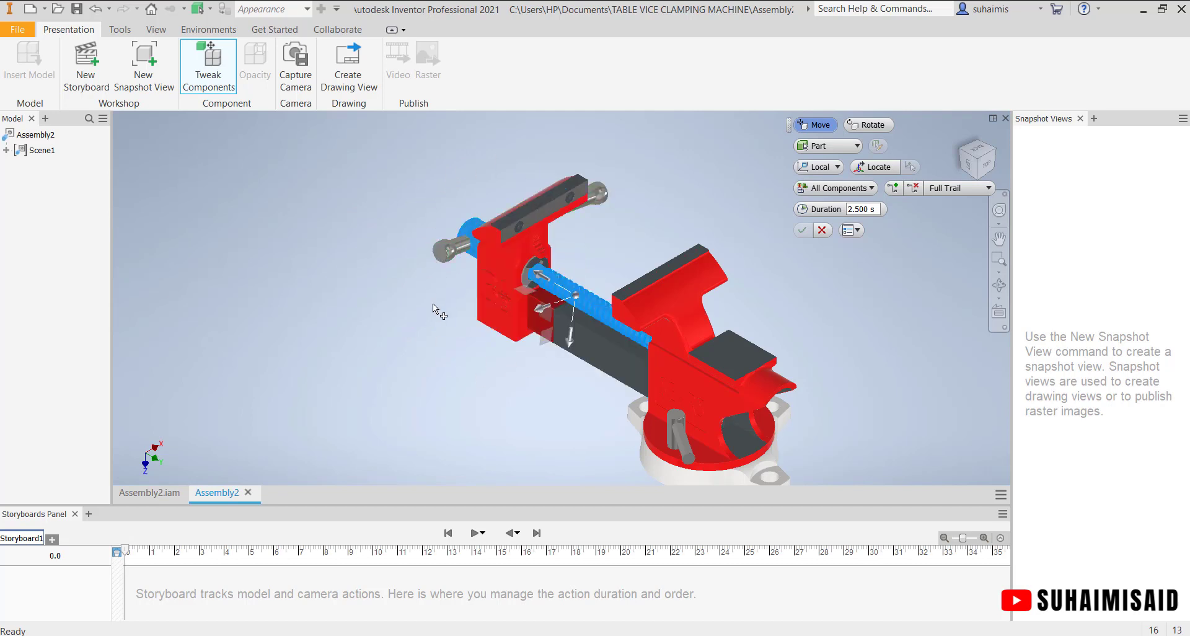
ctrl+click(511, 293)
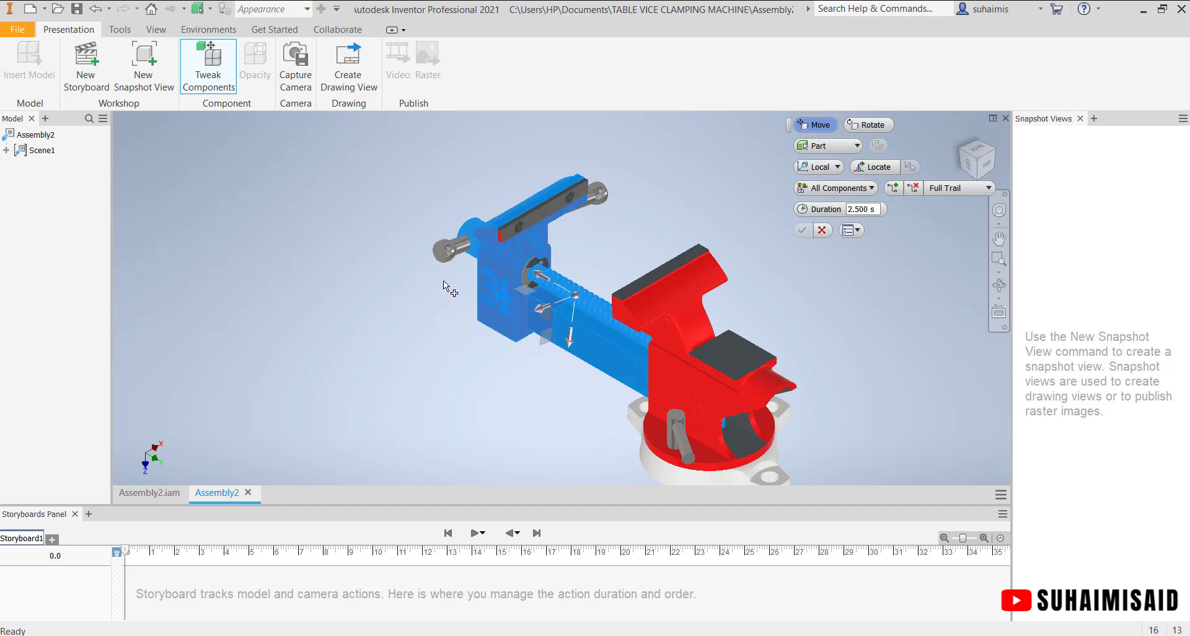
ctrl+click(460, 247)
ctrl+click(534, 213)
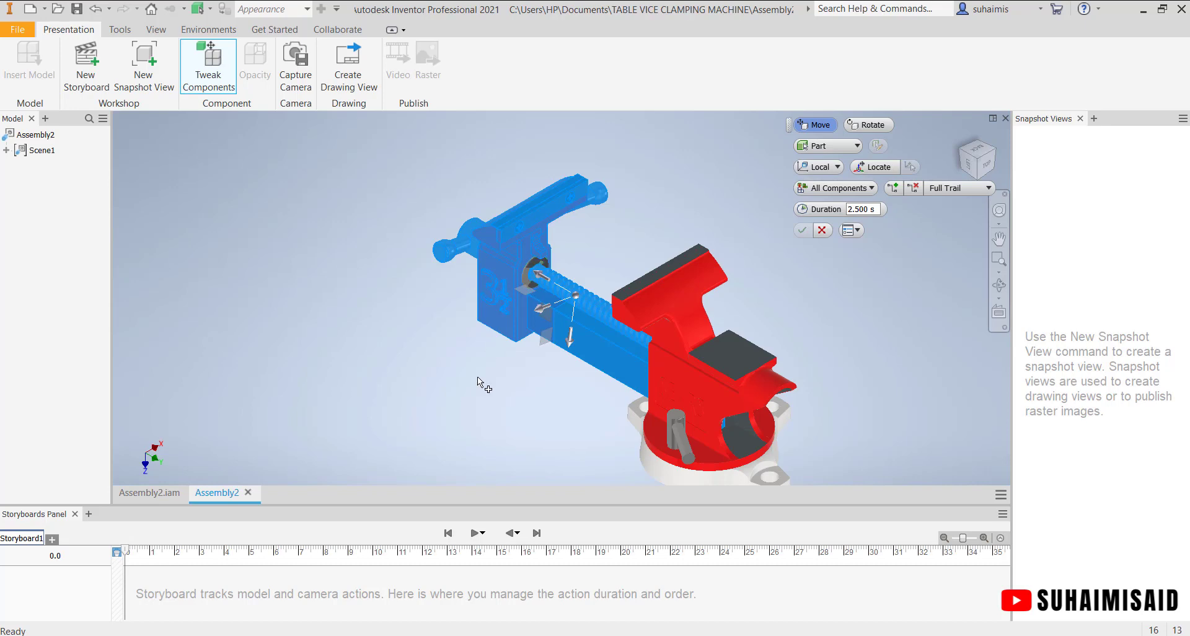
scroll(530, 276, up, 5)
scroll(530, 274, down, 8)
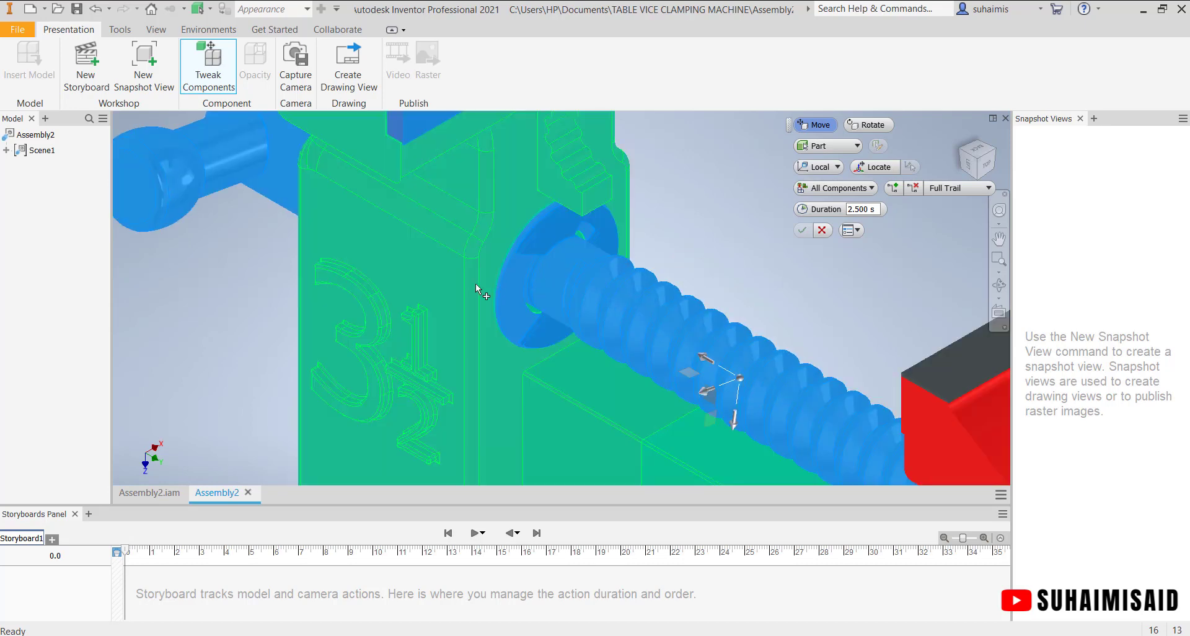
scroll(463, 342, up, 7)
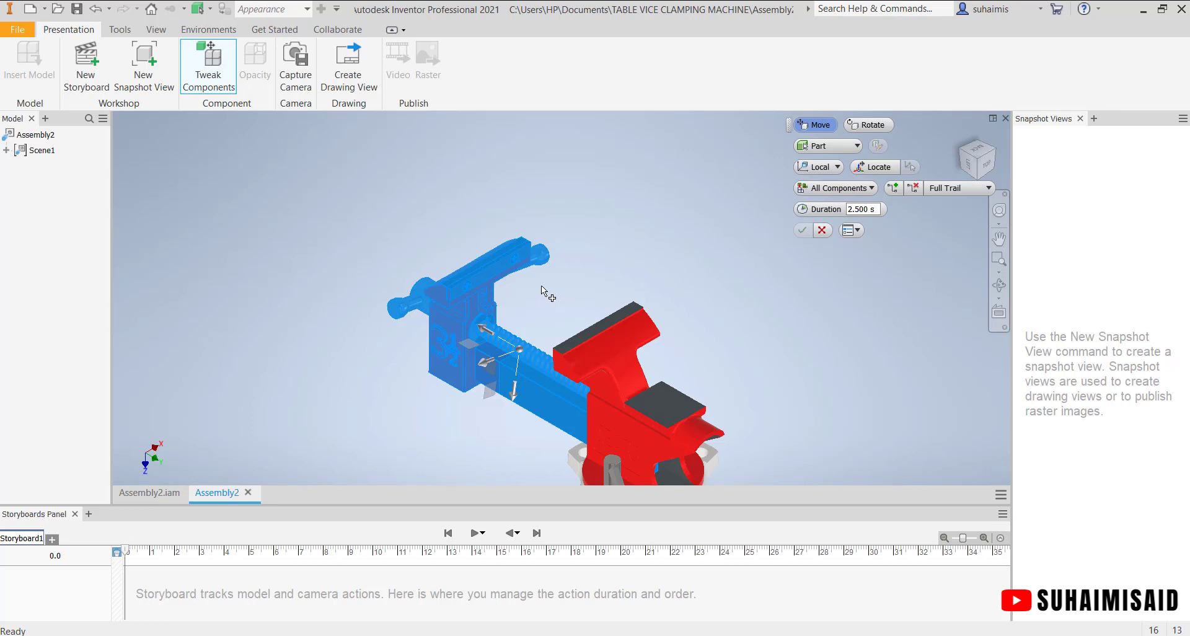
middle_drag(546, 306, 565, 273)
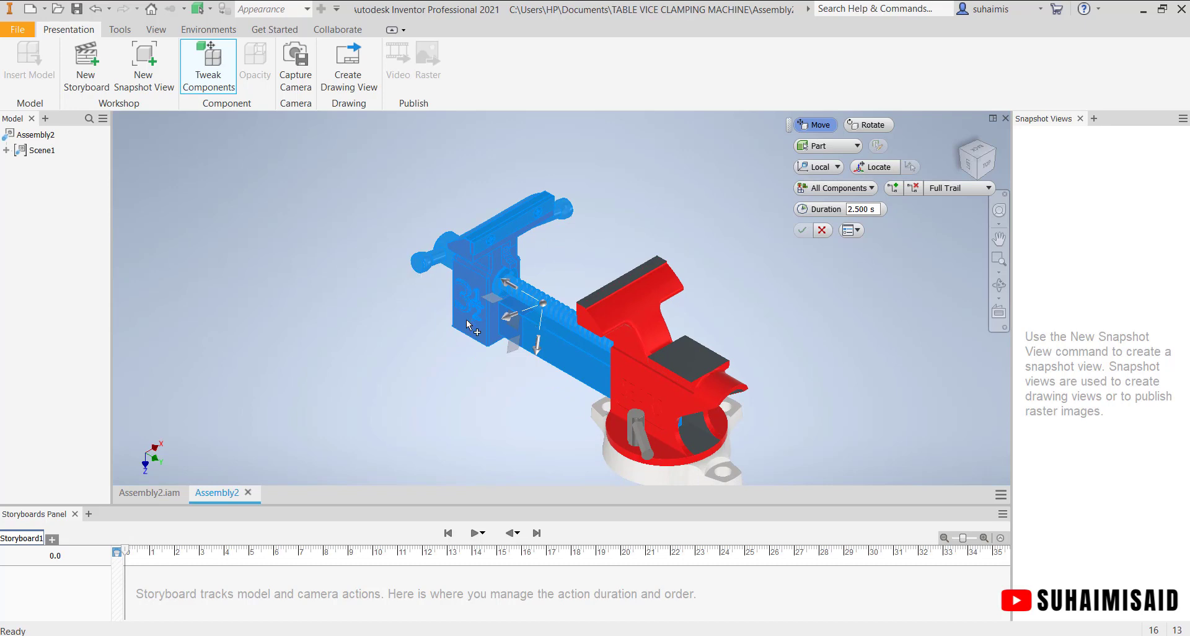
scroll(468, 322, up, 2)
scroll(467, 319, down, 2)
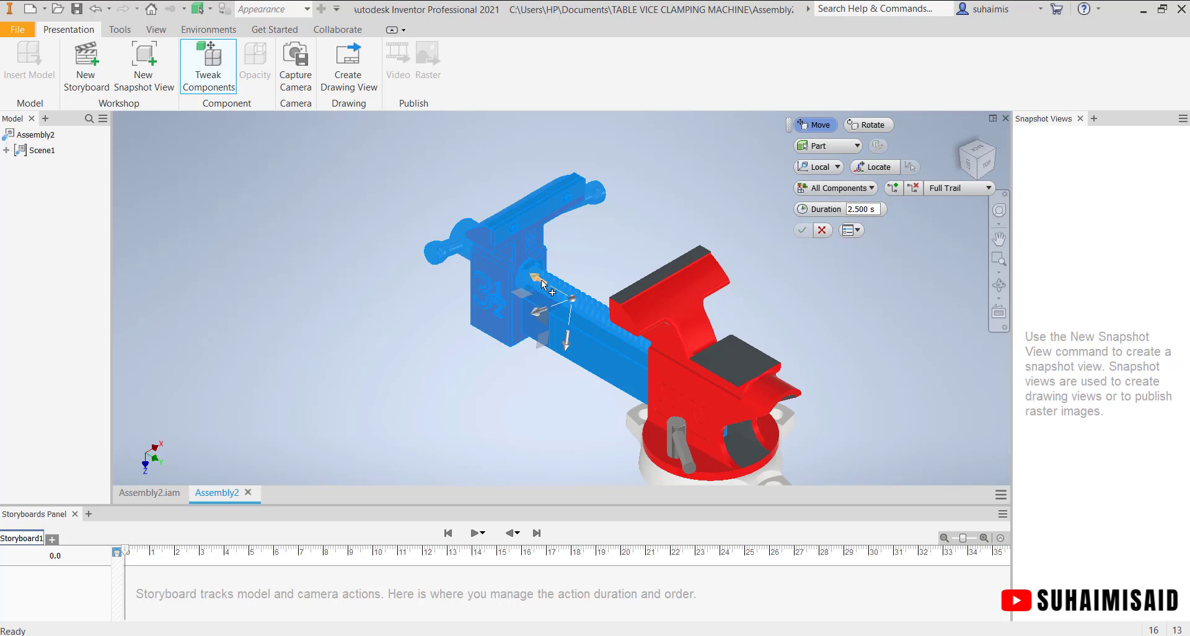
drag(541, 282, 424, 212)
middle_drag(423, 349, 465, 395)
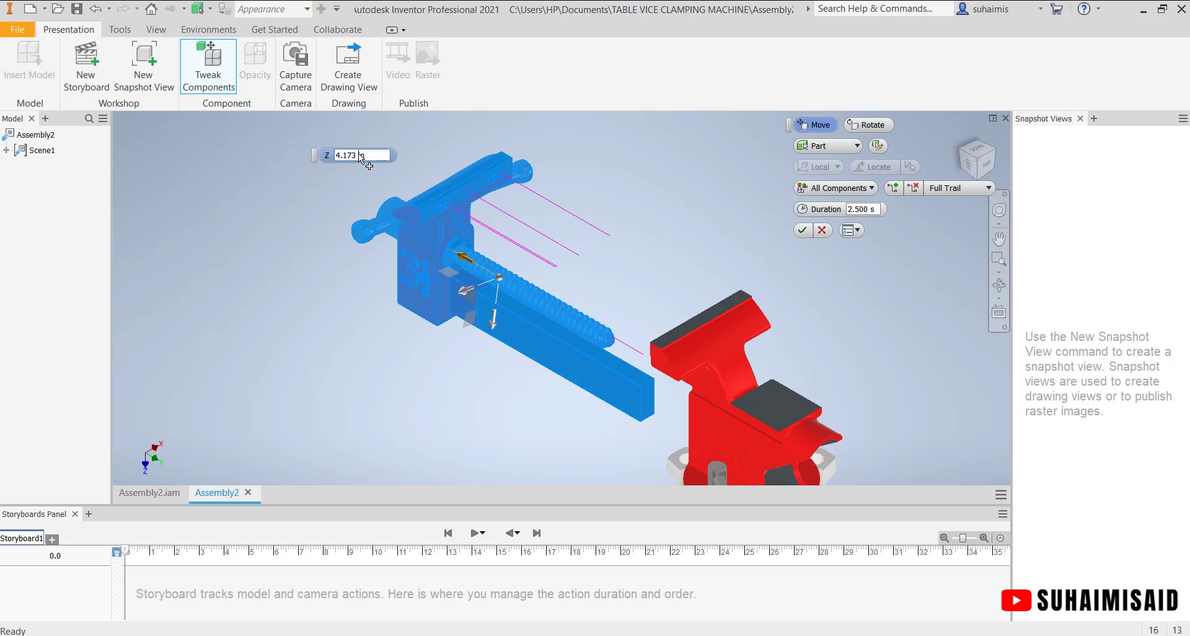
drag(360, 155, 340, 156)
text(4)
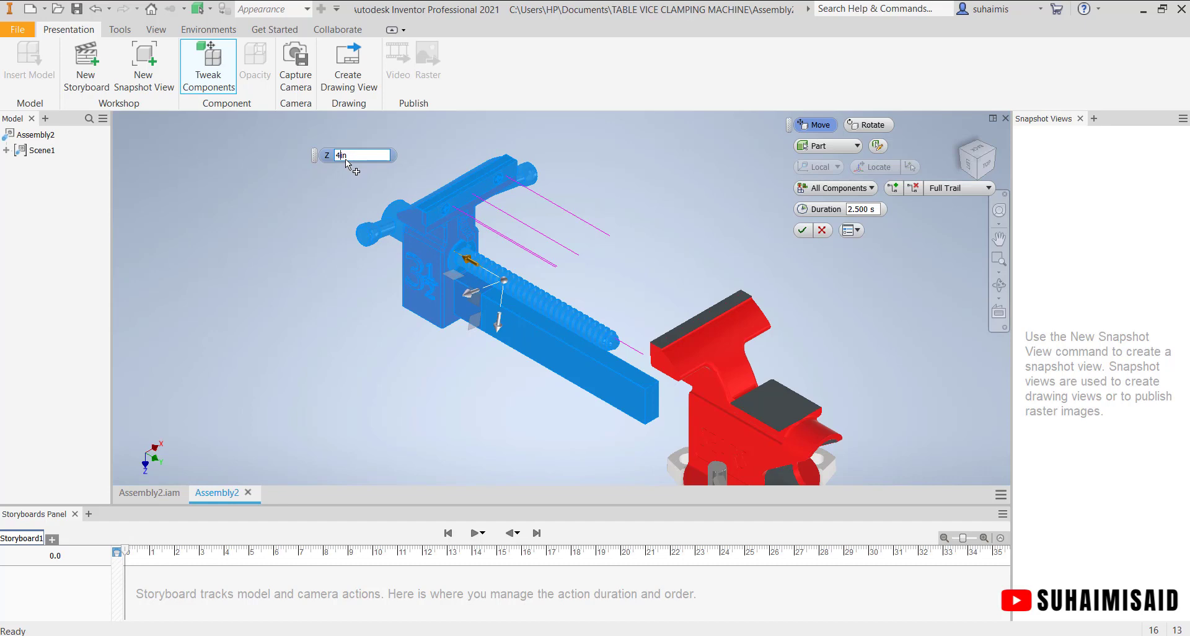
text(.2)
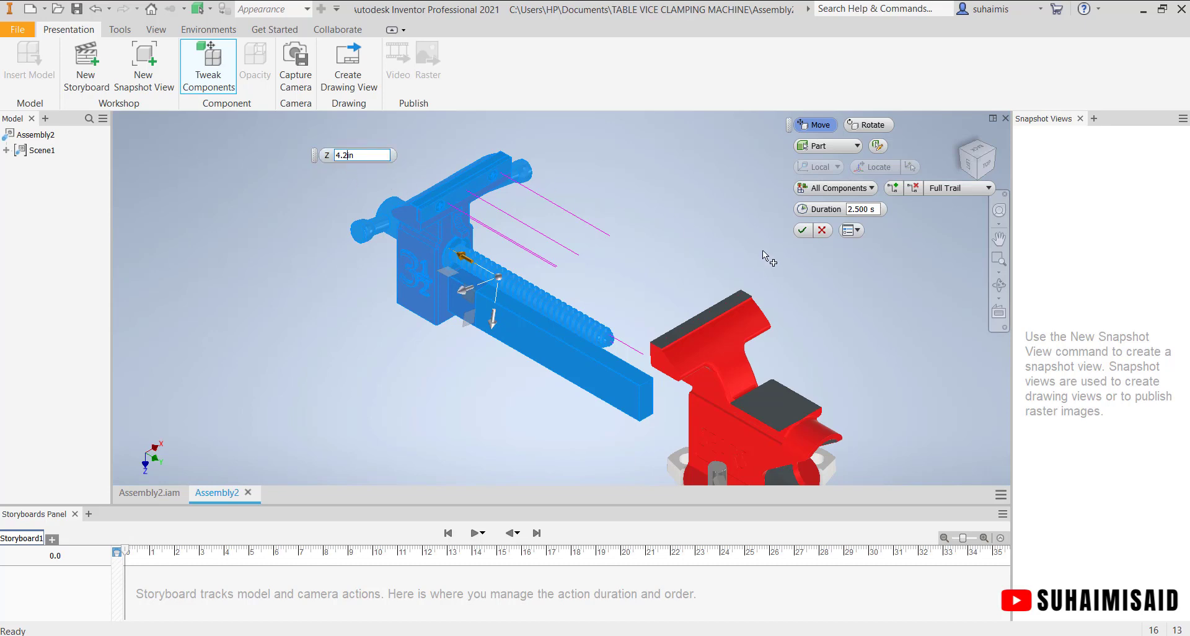
click(802, 229)
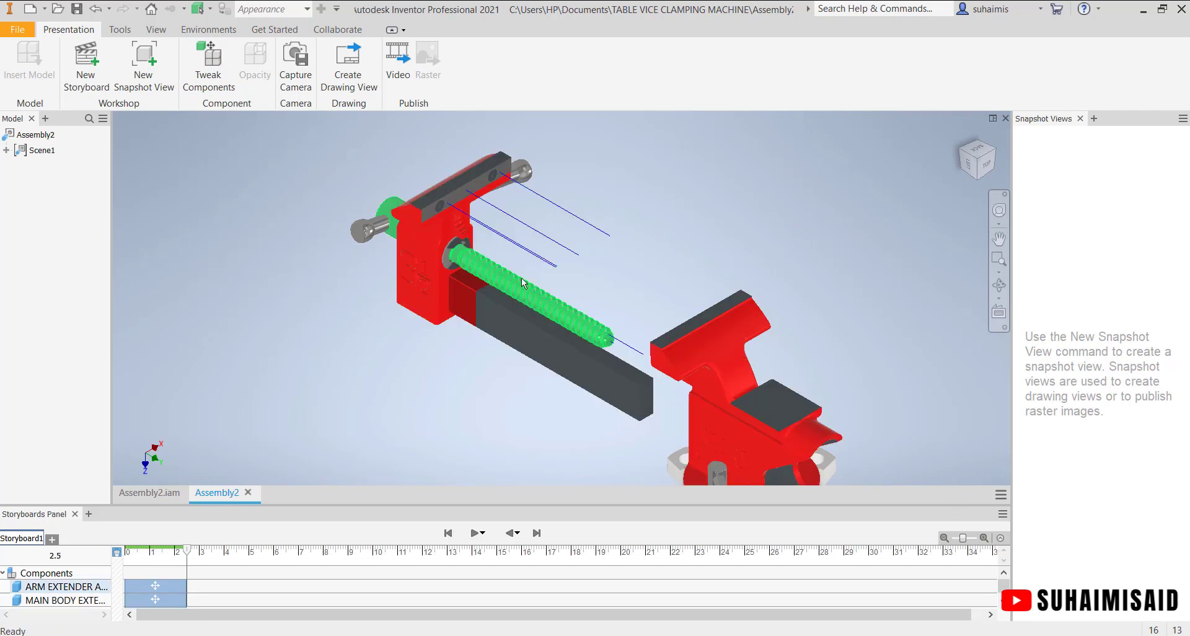
- Enlarge the storyboard area, return the playhead to 0 s and play the tweak animation from the start
middle_drag(534, 422, 542, 341)
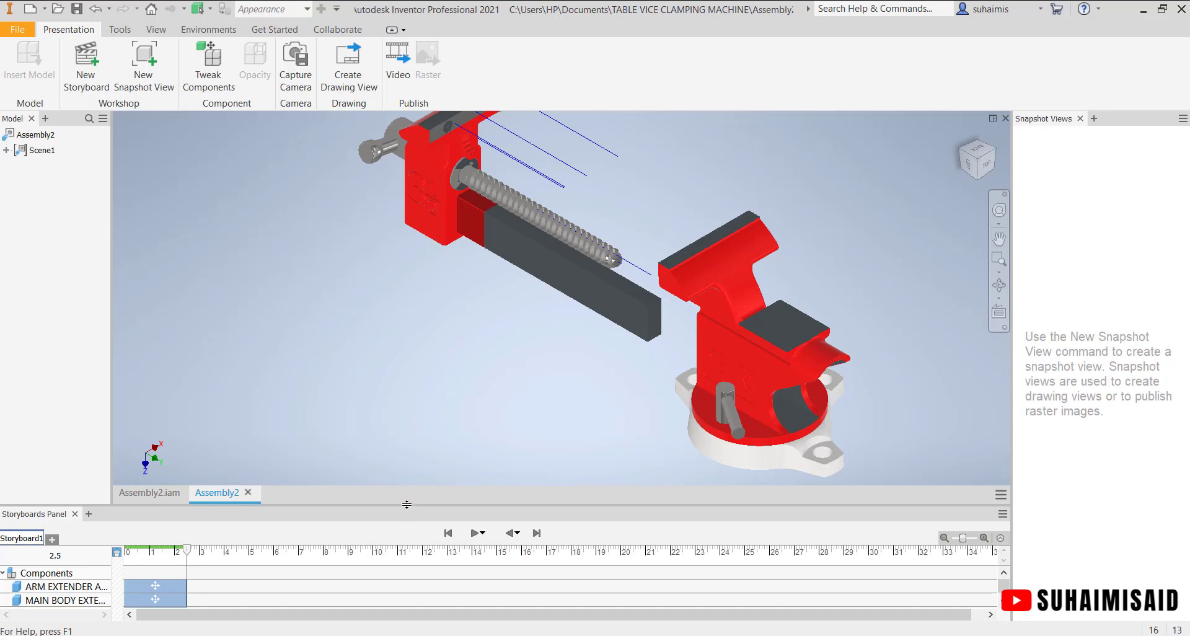
drag(406, 504, 401, 448)
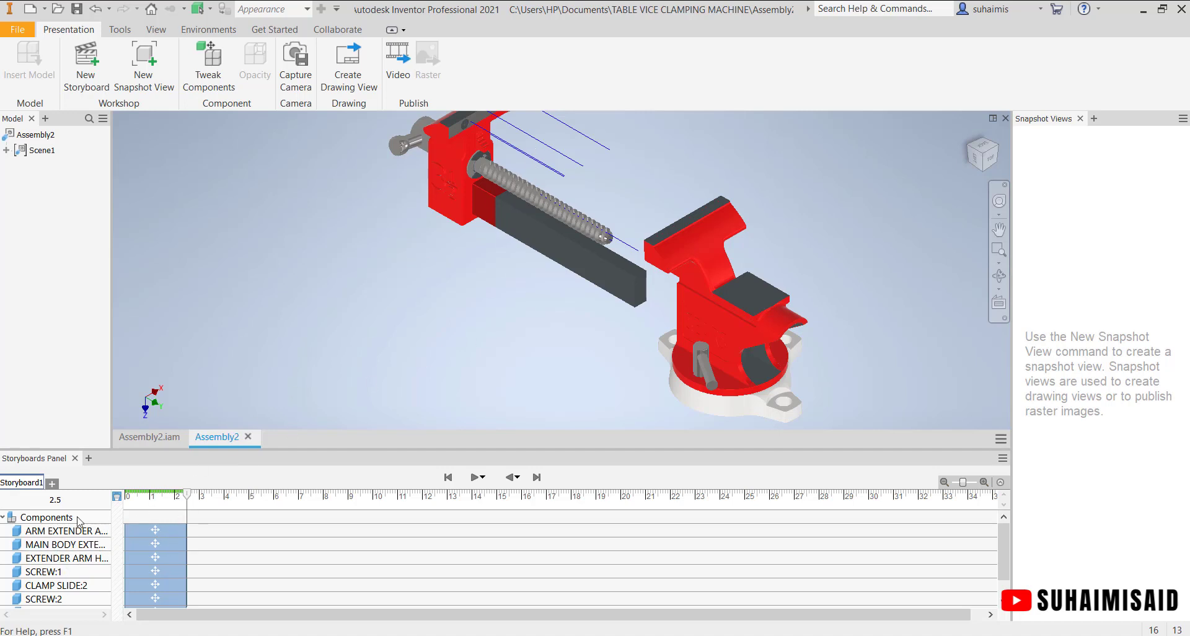
click(132, 503)
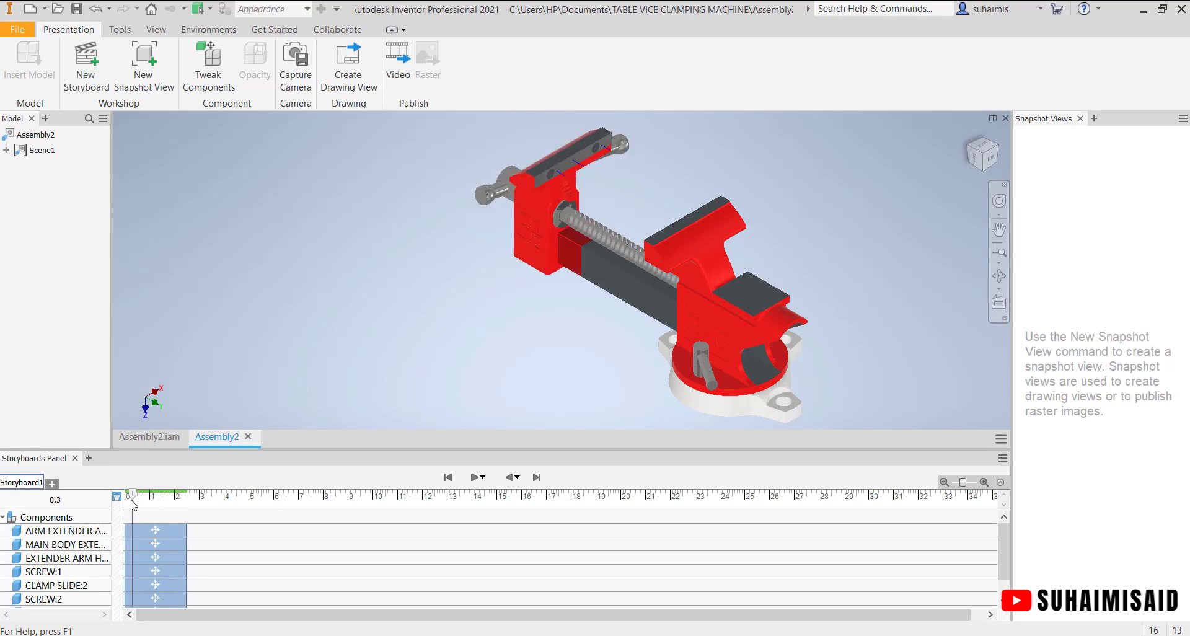
mouse_move(132, 503)
mouse_down()
mouse_move(169, 503)
mouse_move(116, 496)
mouse_up()
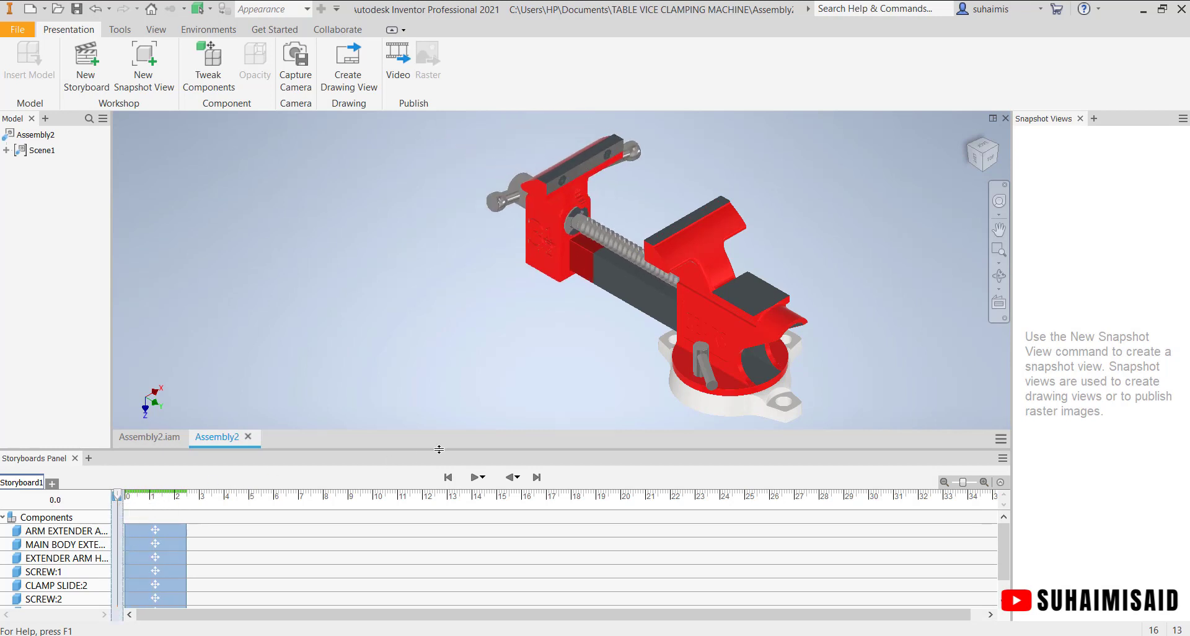
click(476, 479)
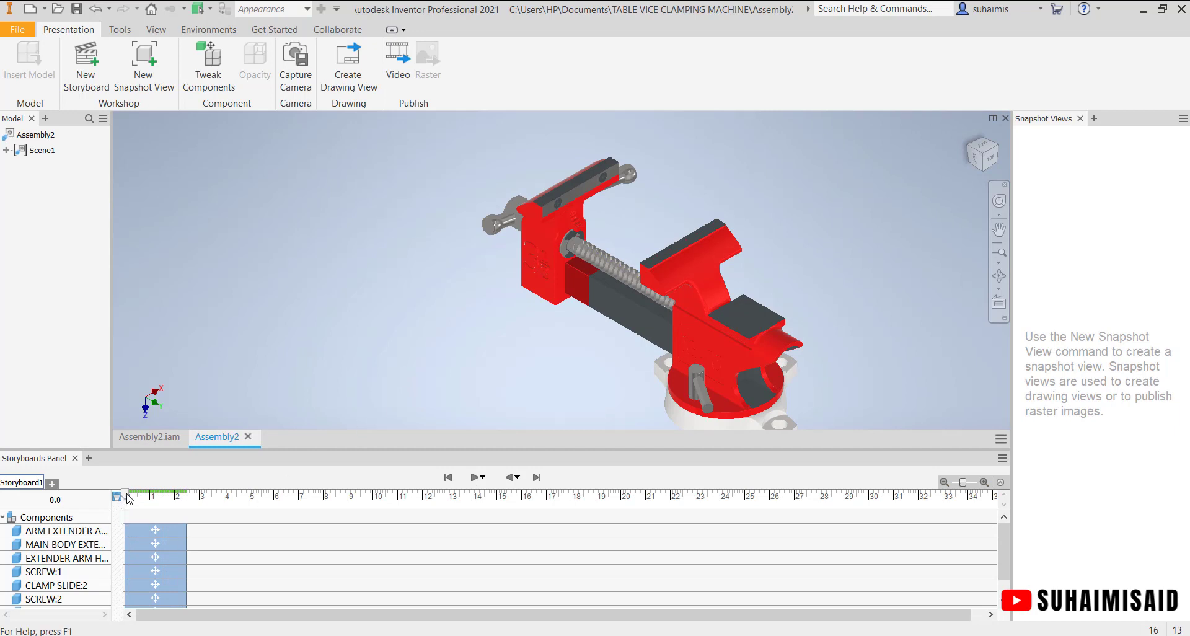
drag(127, 494, 116, 494)
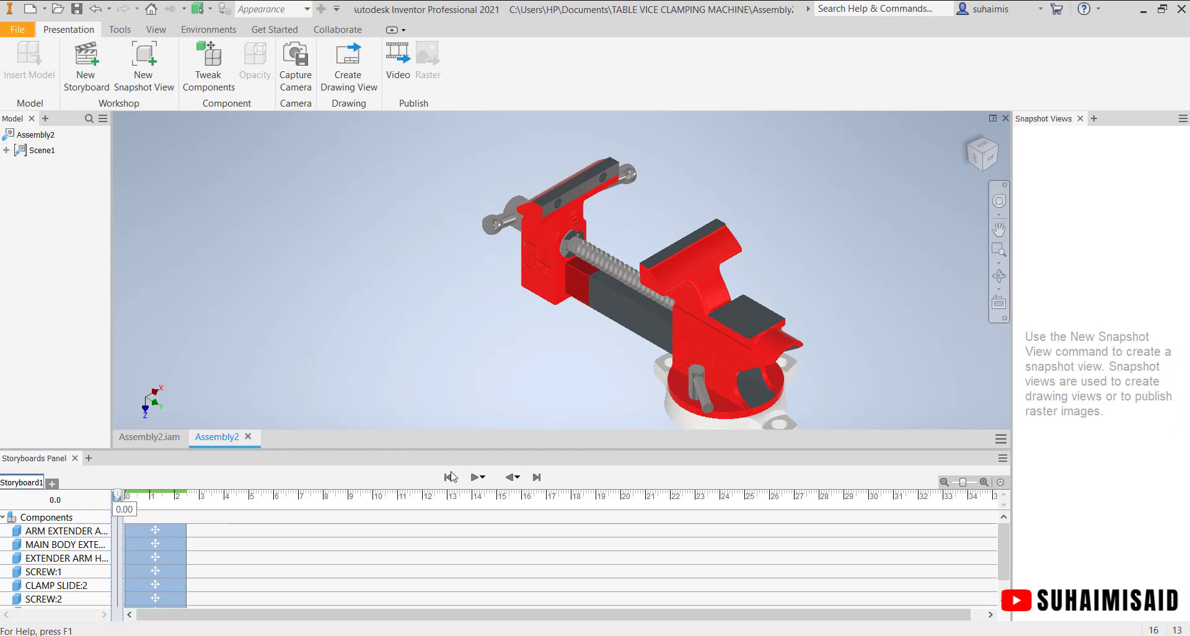
click(474, 477)
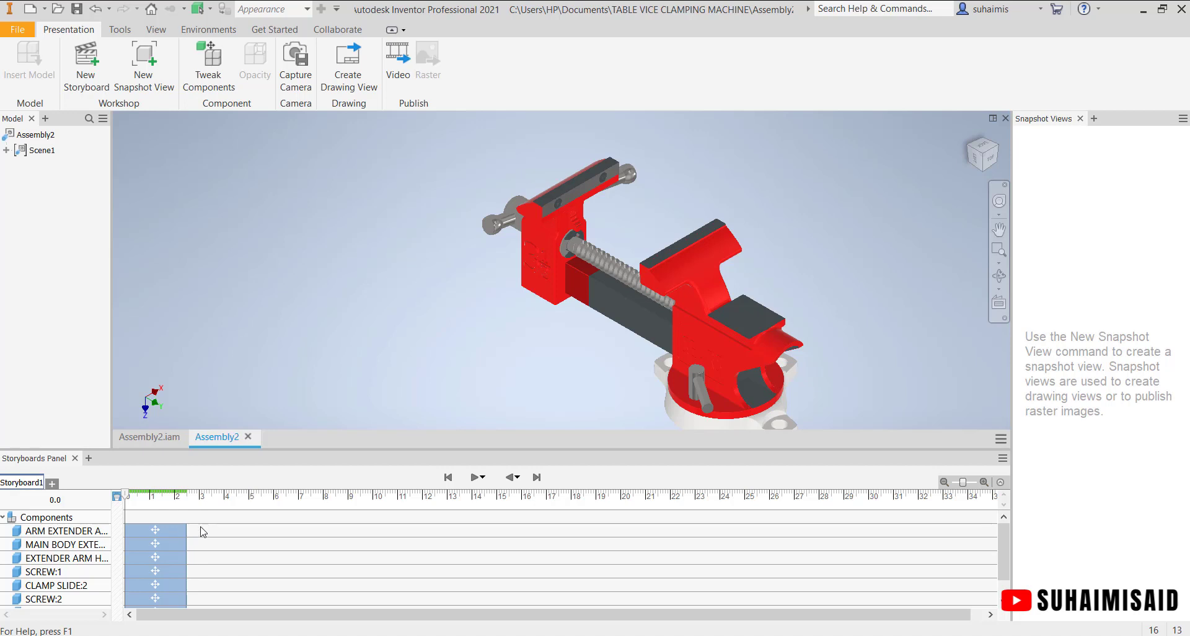
- Set the tweak durations of the arm extender, main body extender and extender arm handle to 2 s
click(169, 531)
double_click(176, 531)
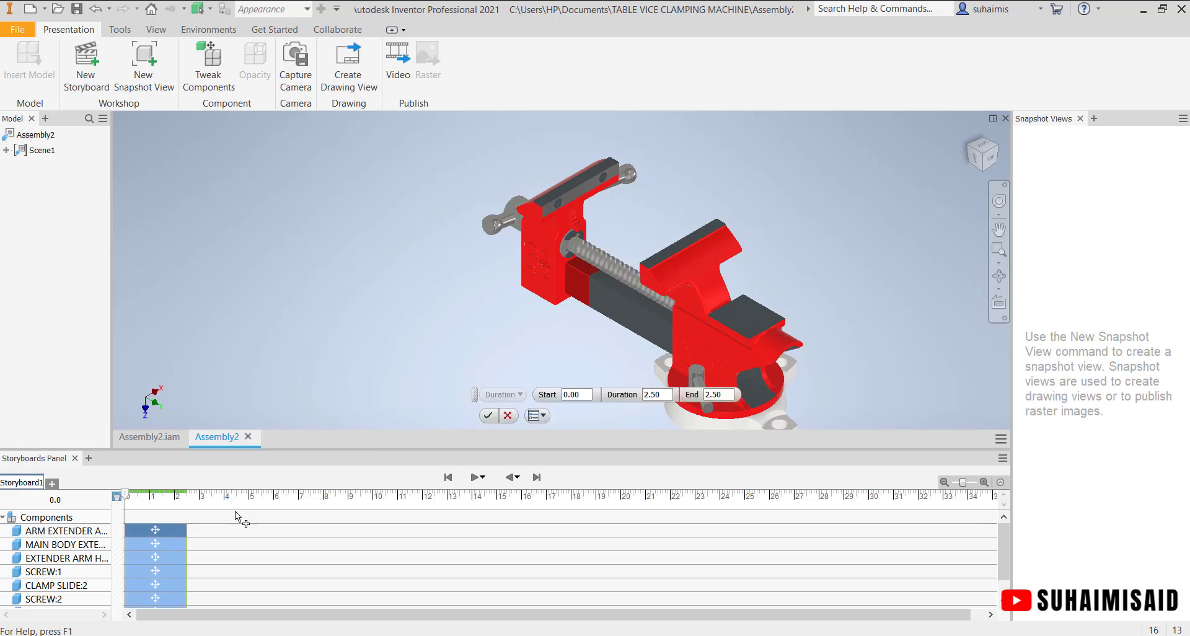
click(503, 414)
double_click(169, 530)
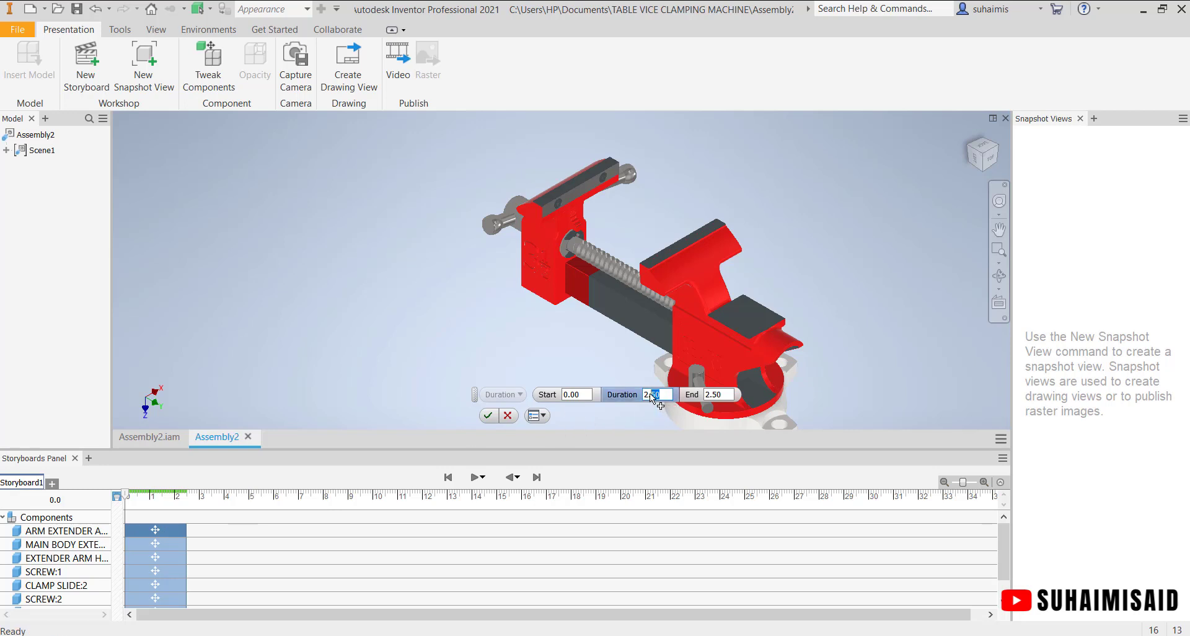
text(2)
key(Return)
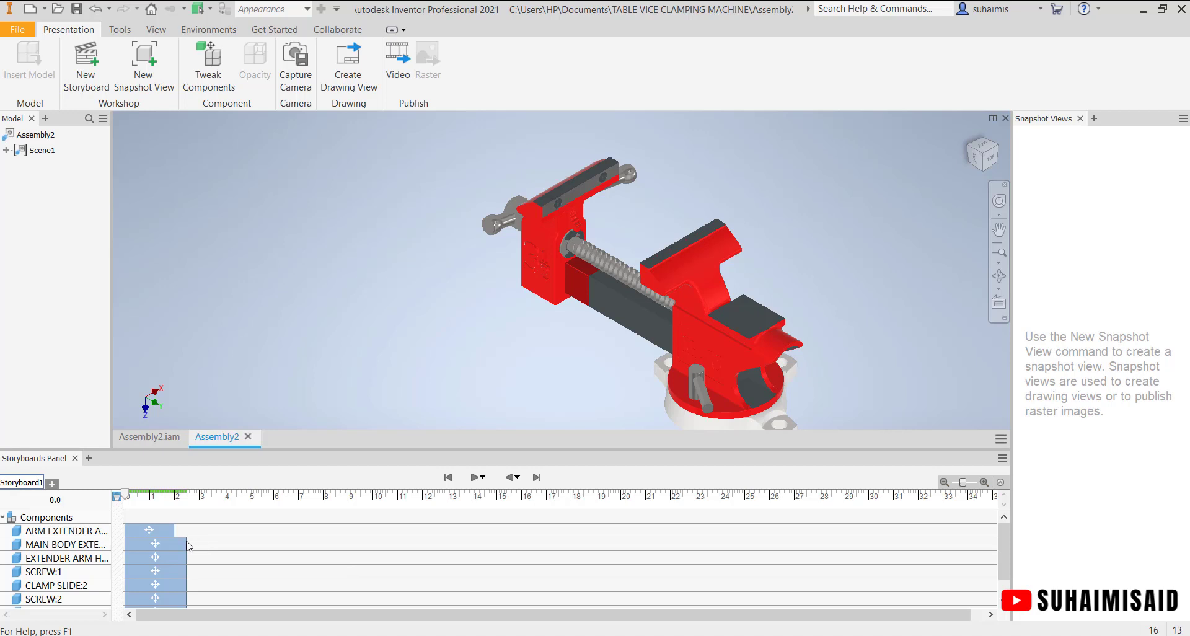
mouse_move(186, 544)
mouse_down()
mouse_move(173, 543)
mouse_move(188, 559)
mouse_move(180, 571)
mouse_up()
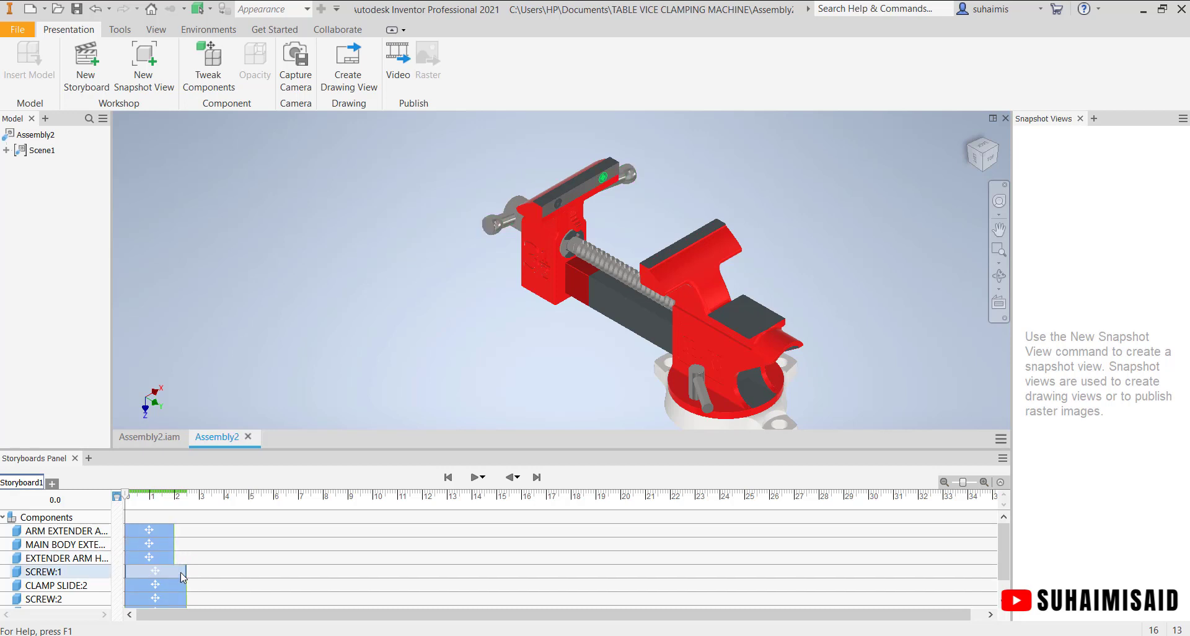
- Set the tweak durations of SCREW:1, CLAMP SLIDE:2 and SCREW:2 to 2 s
click(180, 571)
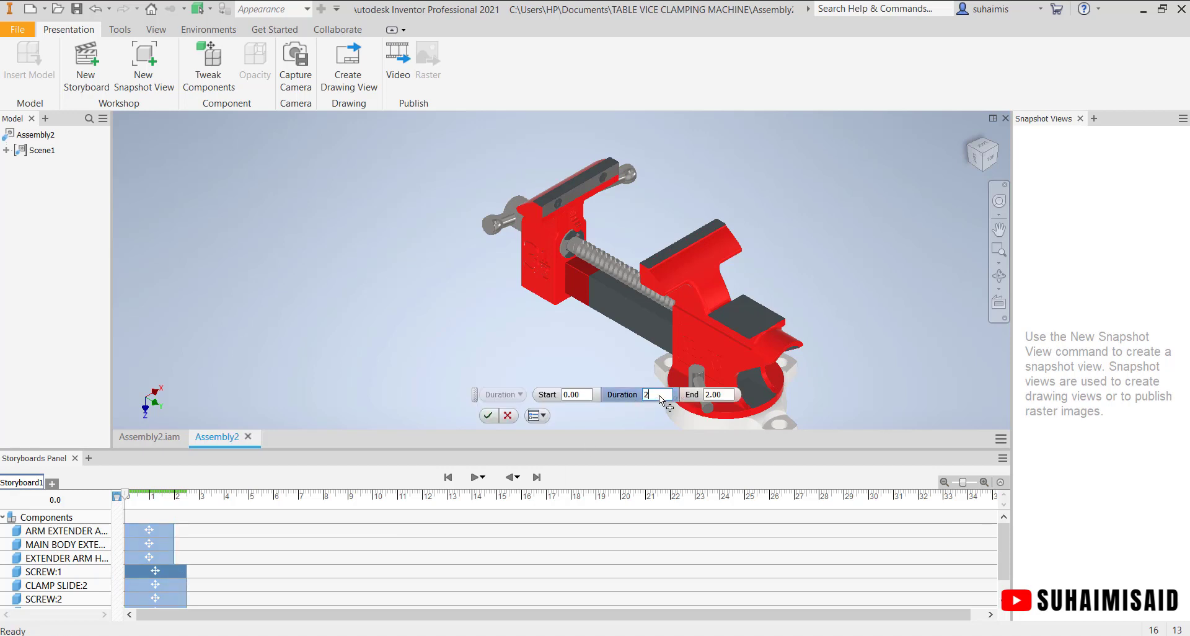
text(2)
key(Return)
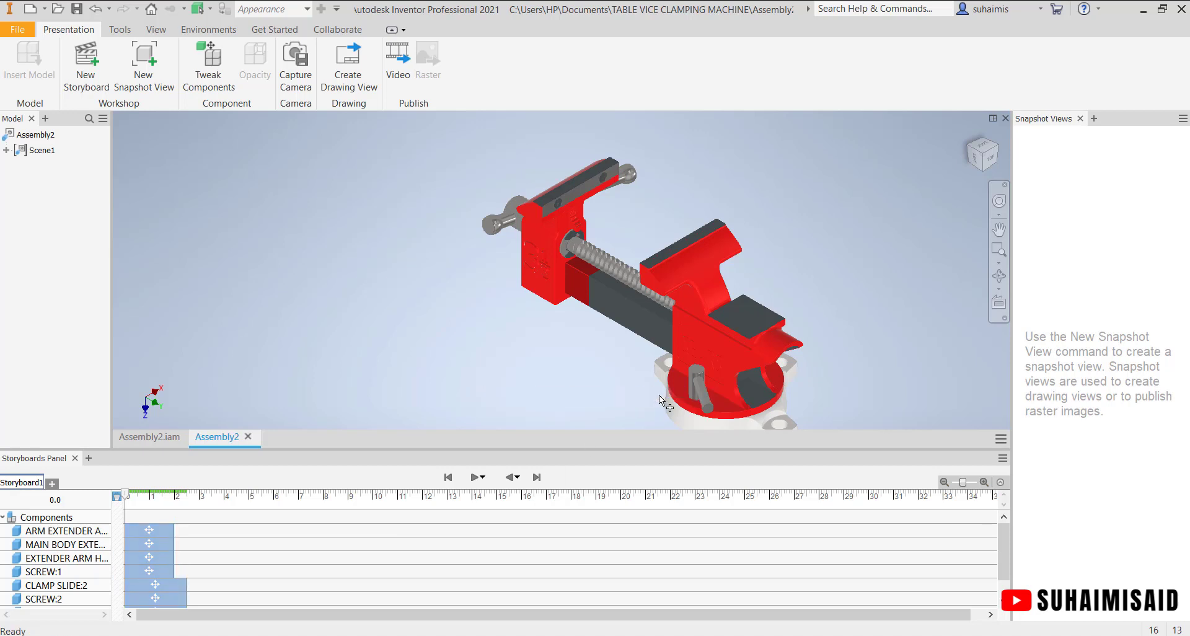
click(156, 581)
click(161, 583)
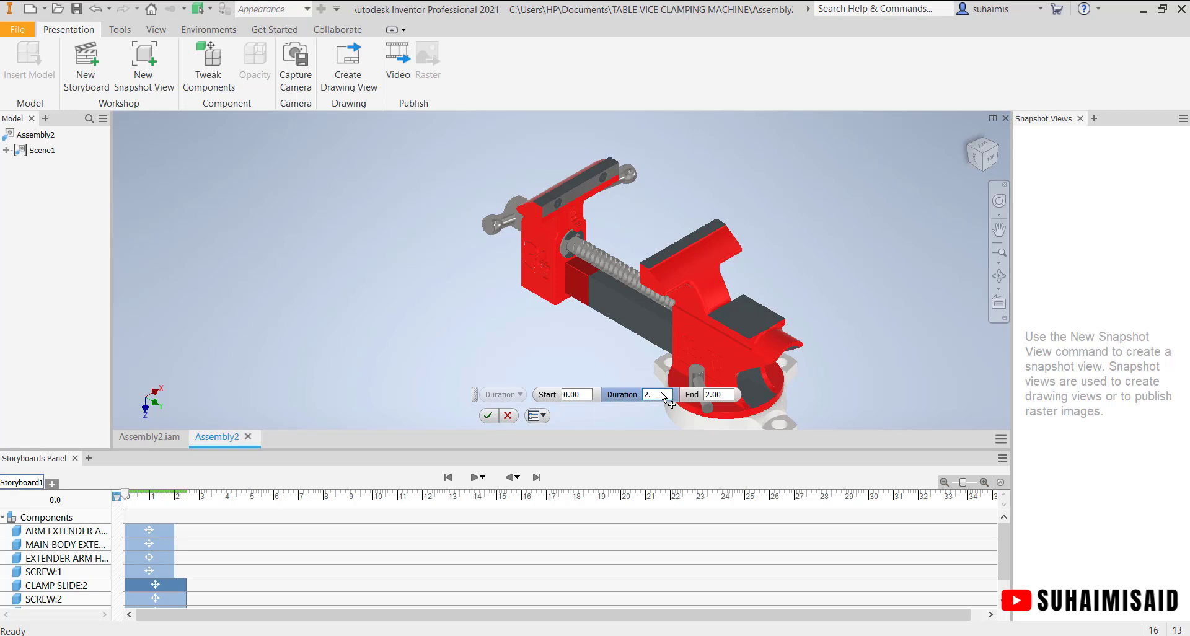
text(2.)
key(Return)
scroll(164, 595, down, 1)
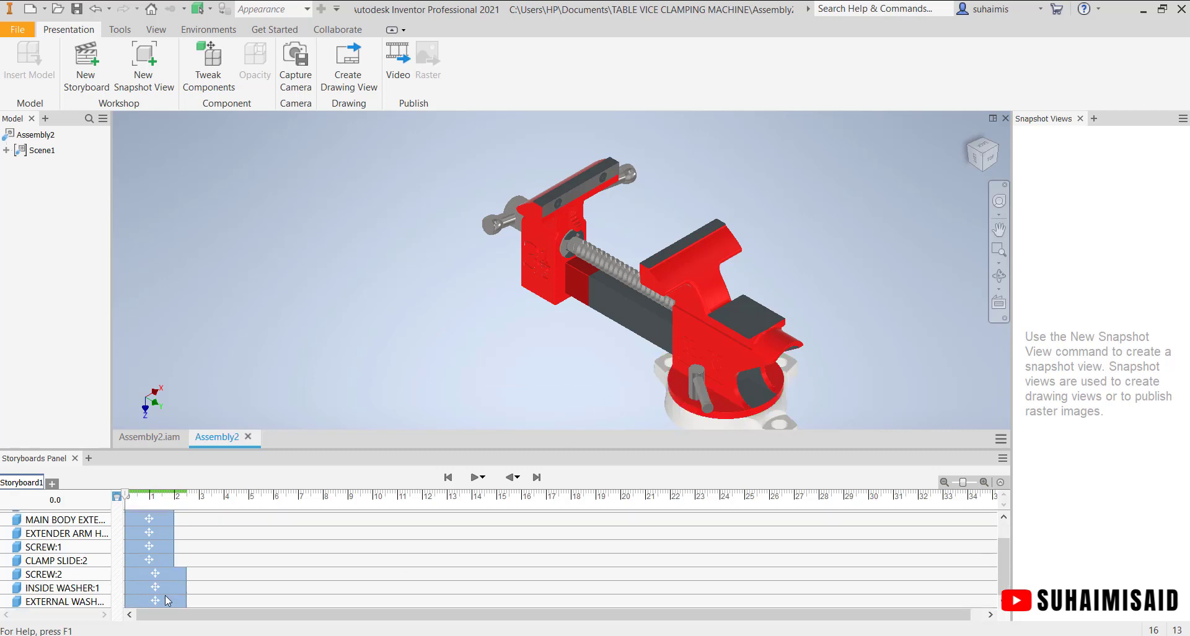
click(169, 578)
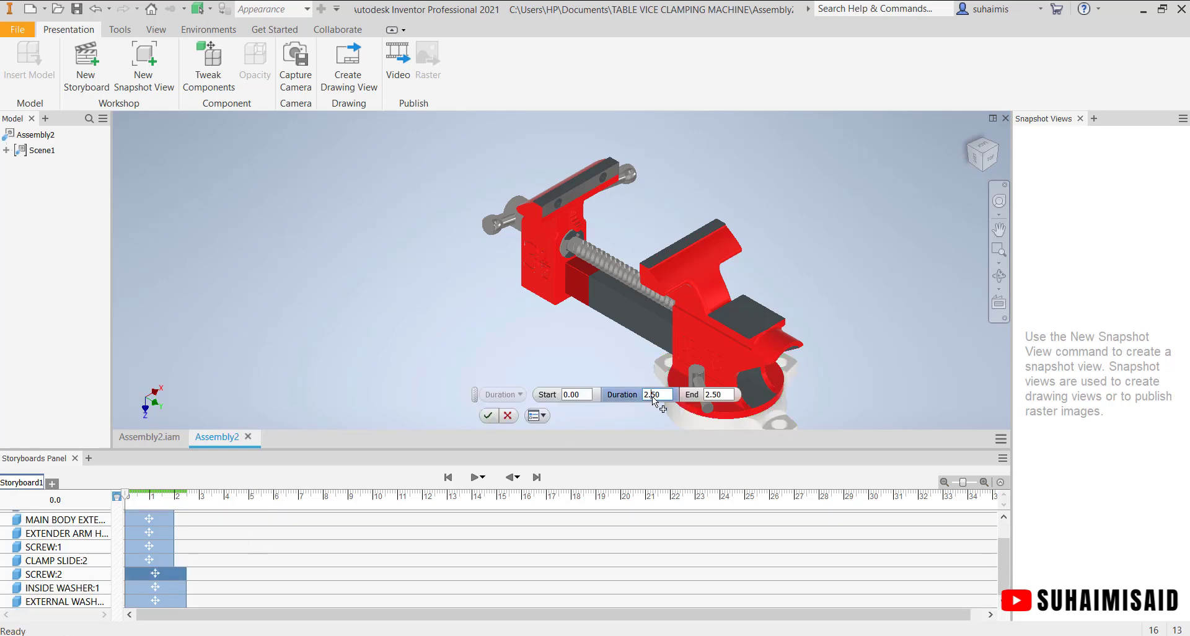
text(2.)
key(Return)
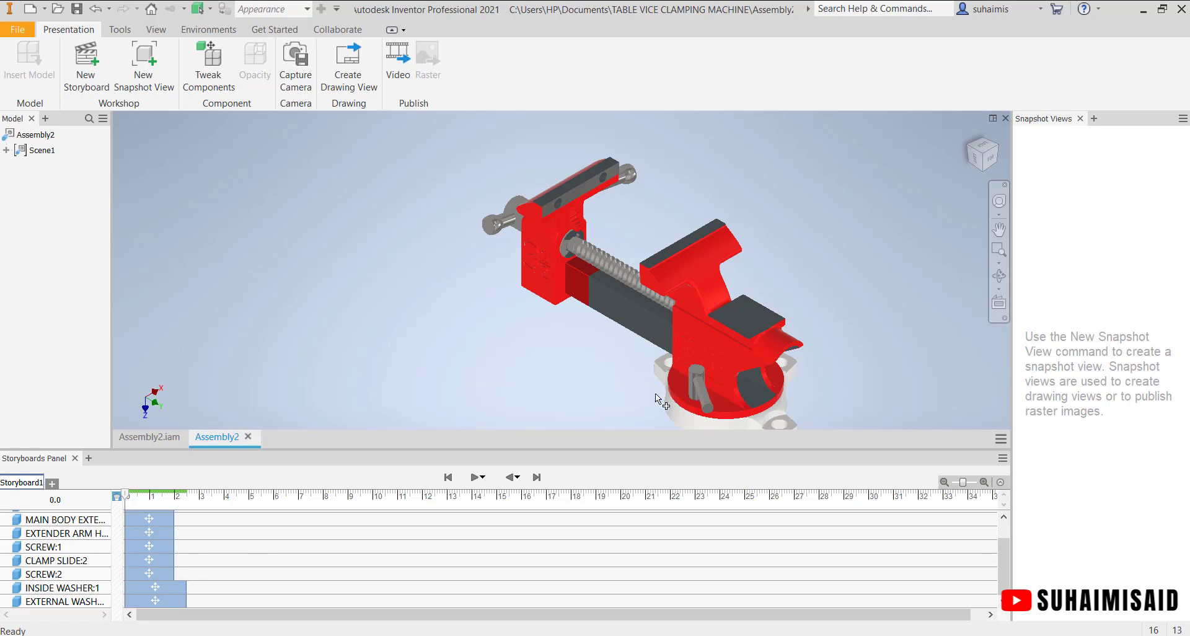
- Set the tweak durations of the inside washer and the external washer to 2 s
click(151, 589)
key(Escape)
click(151, 587)
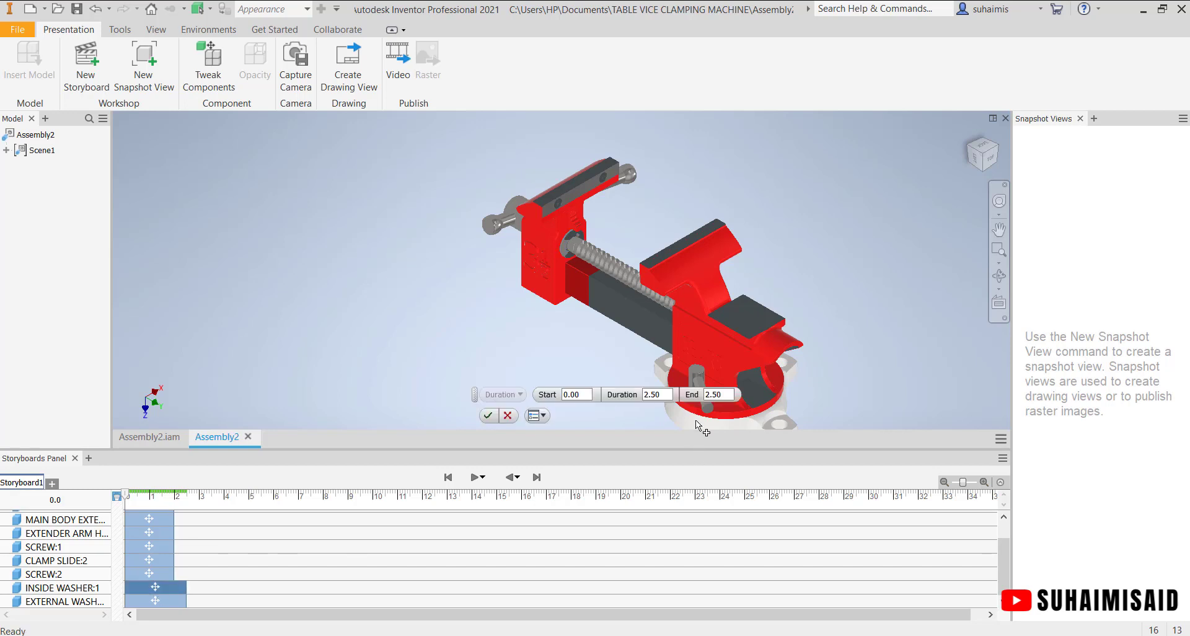
click(657, 396)
text(2)
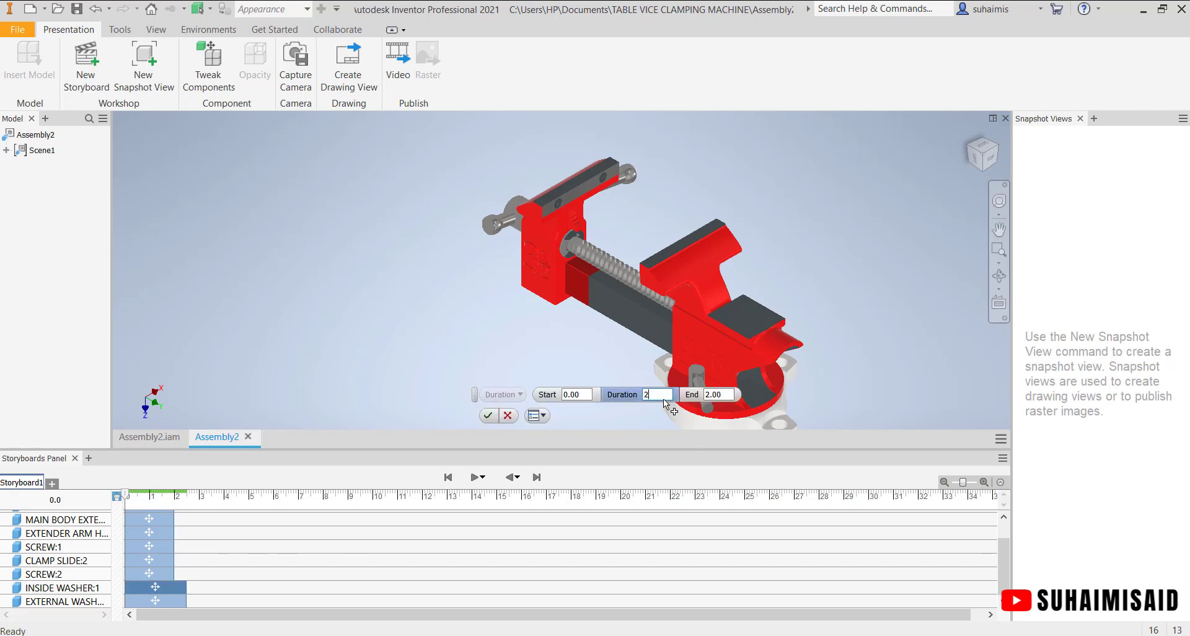
text(.22)
key(Return)
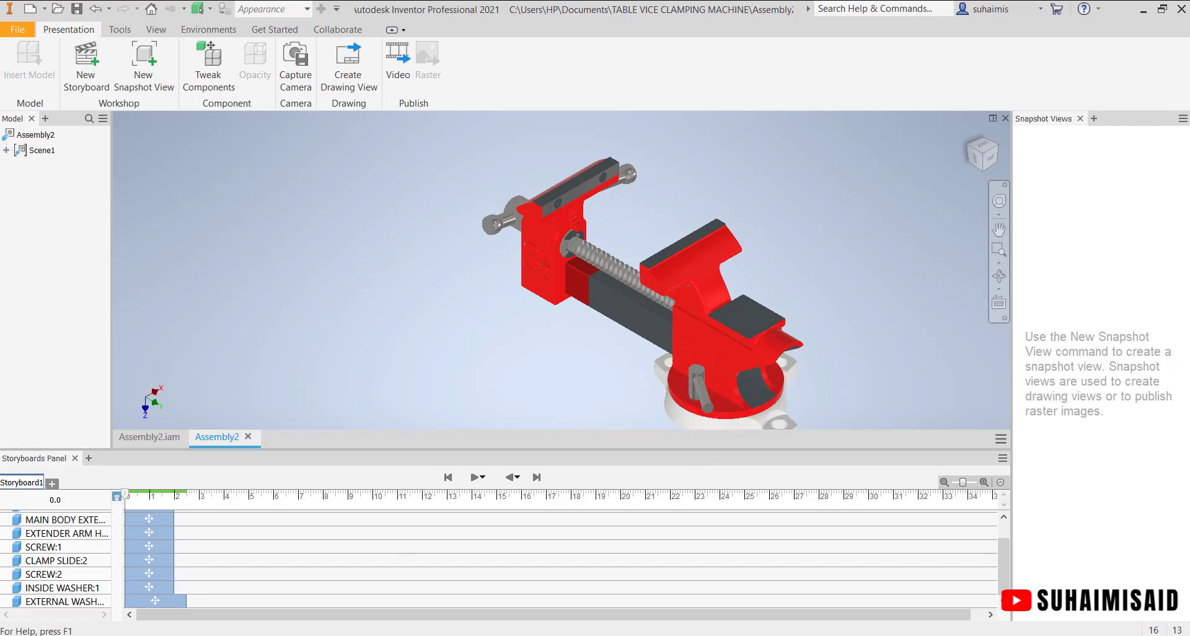
click(155, 601)
click(663, 396)
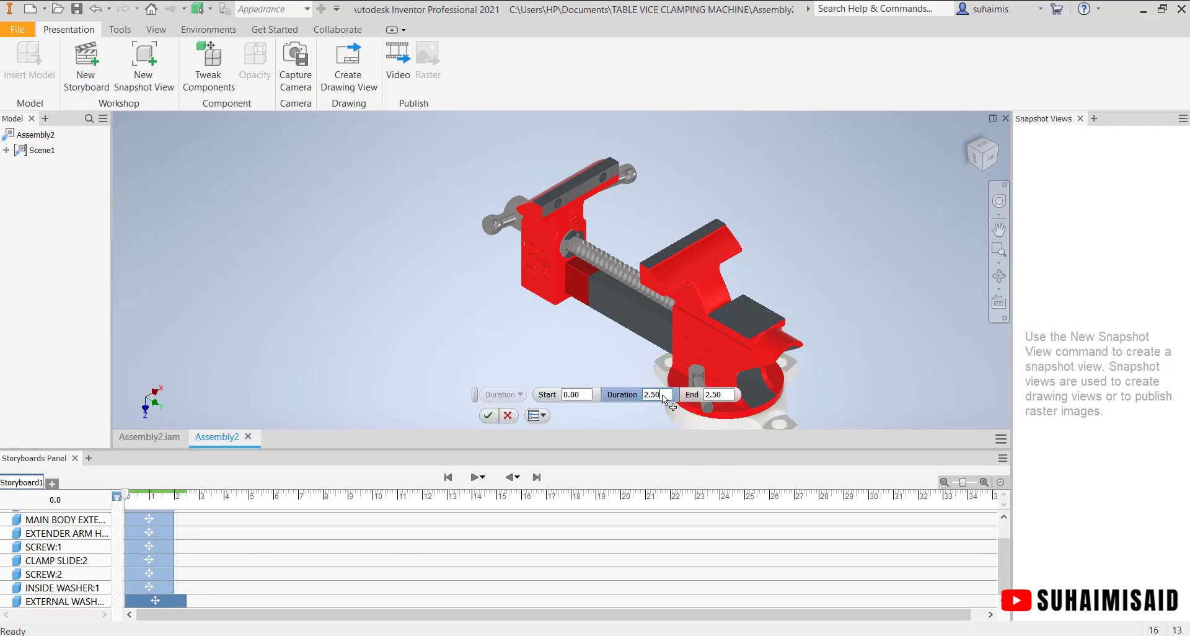
key(Return)
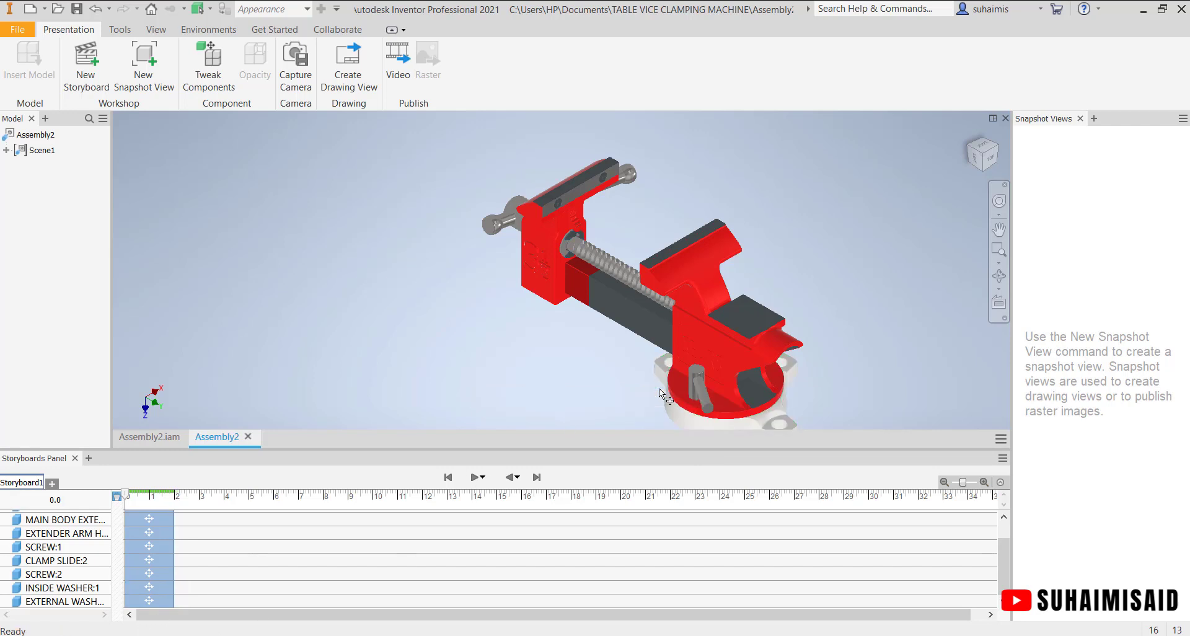
- Play the shortened storyboard, place the playhead at 2 s and examine the screws in the sliding jaw's plate
click(474, 477)
drag(138, 497, 175, 502)
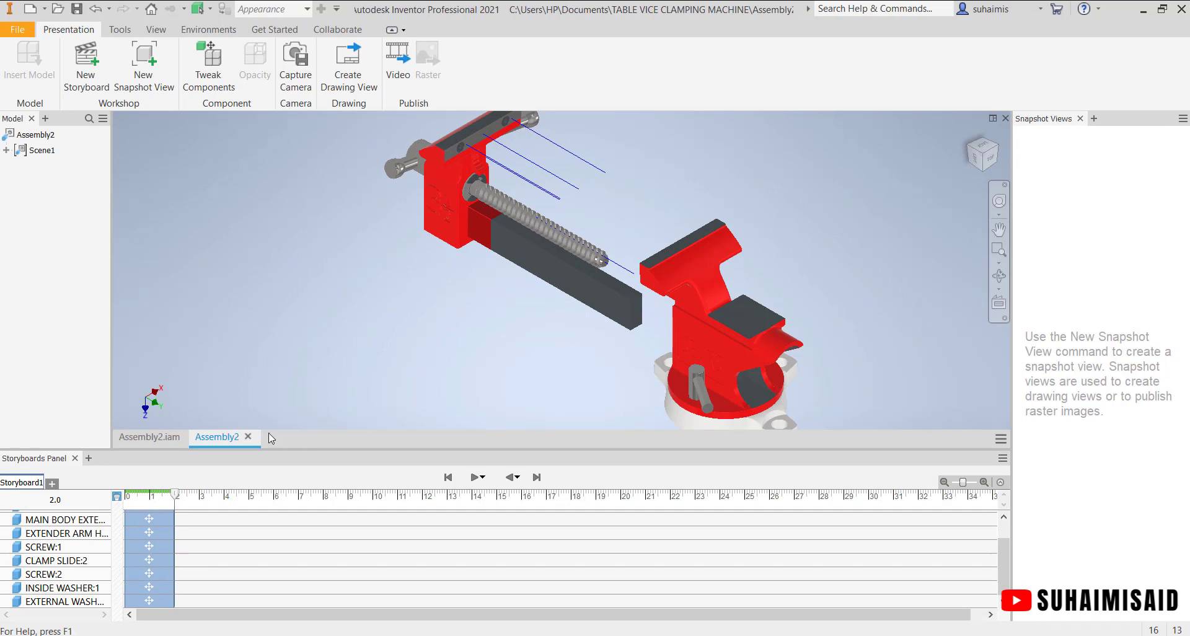
middle_drag(459, 292, 445, 330)
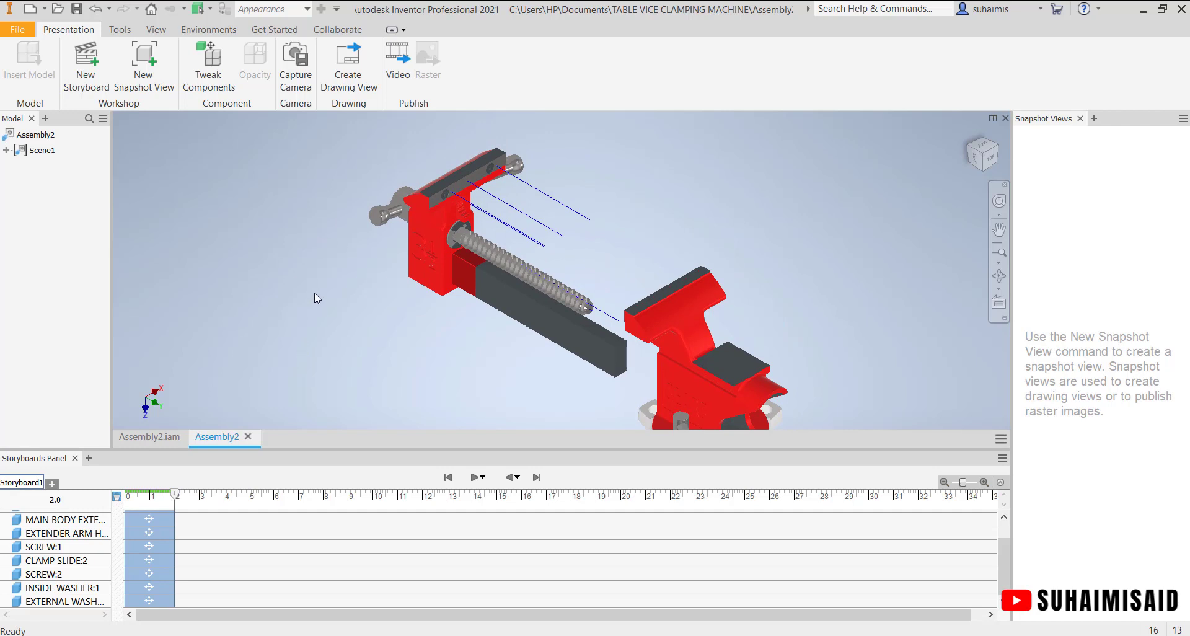
scroll(458, 152, up, 5)
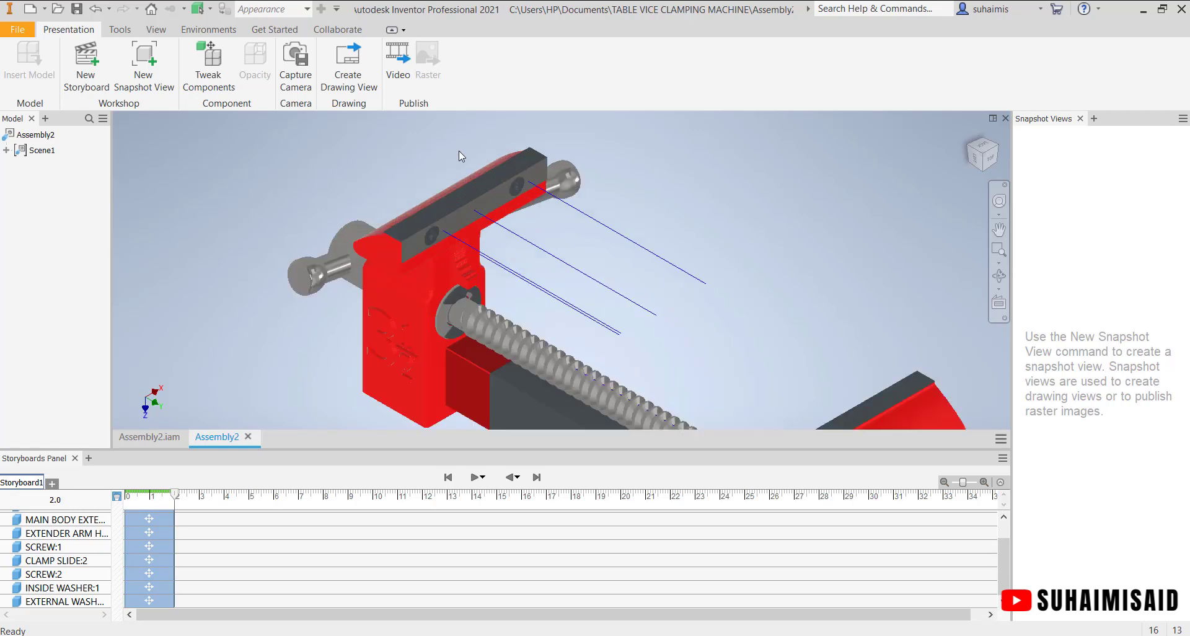
scroll(471, 253, down, 5)
scroll(486, 263, up, 3)
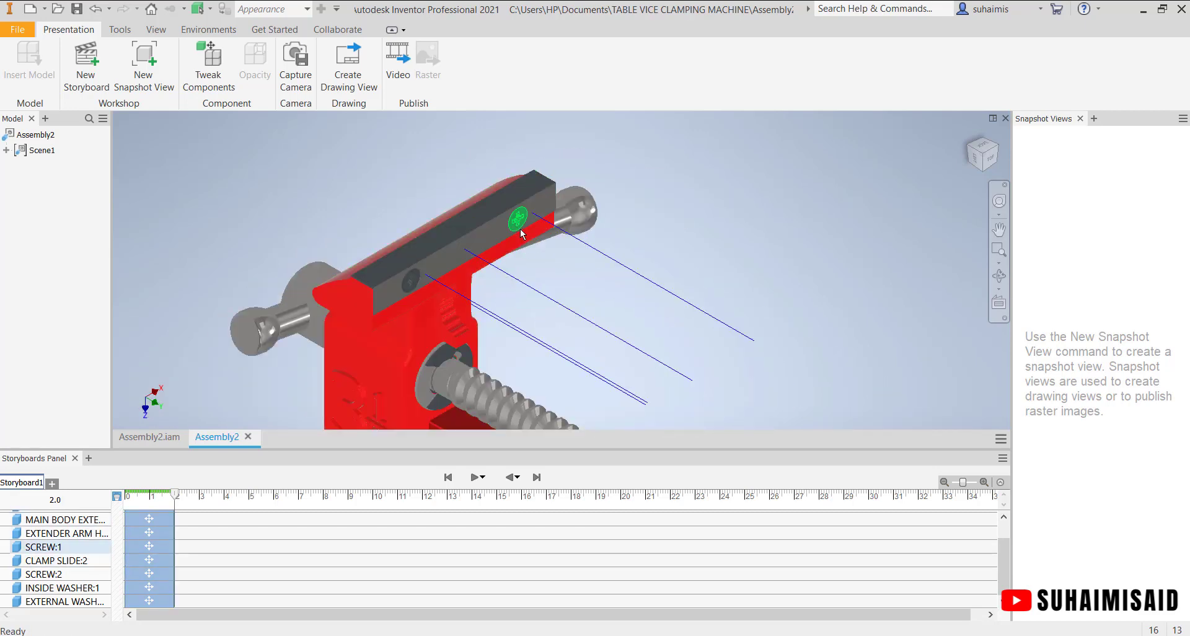
scroll(532, 321, down, 3)
middle_drag(547, 346, 488, 283)
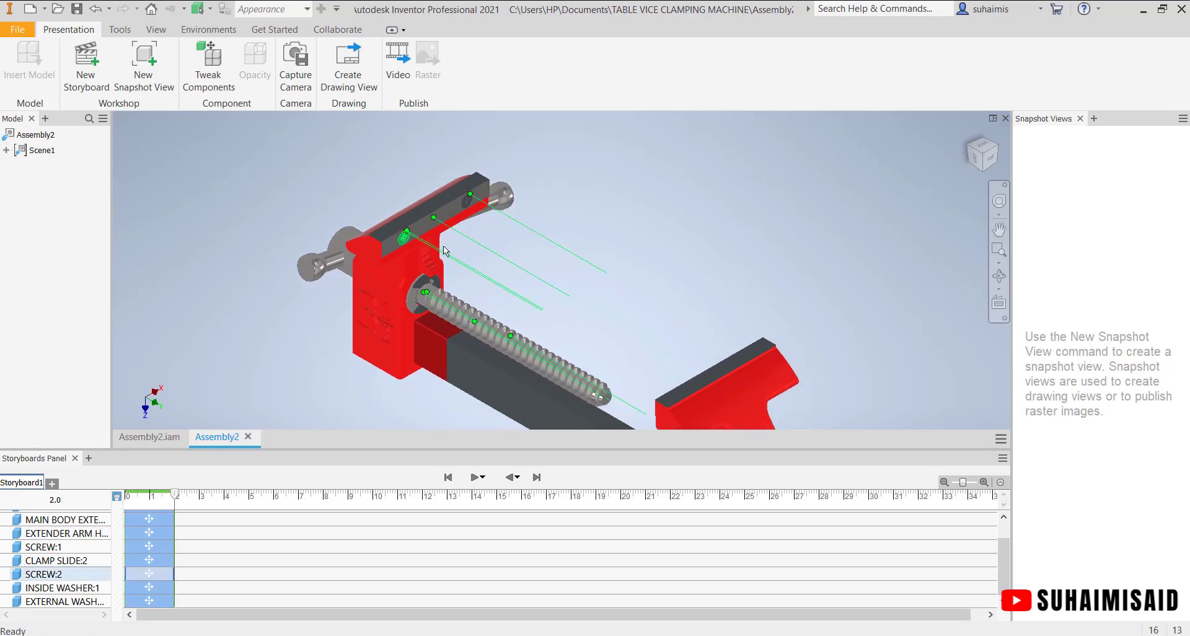
click(406, 238)
key(Escape)
scroll(495, 222, up, 2)
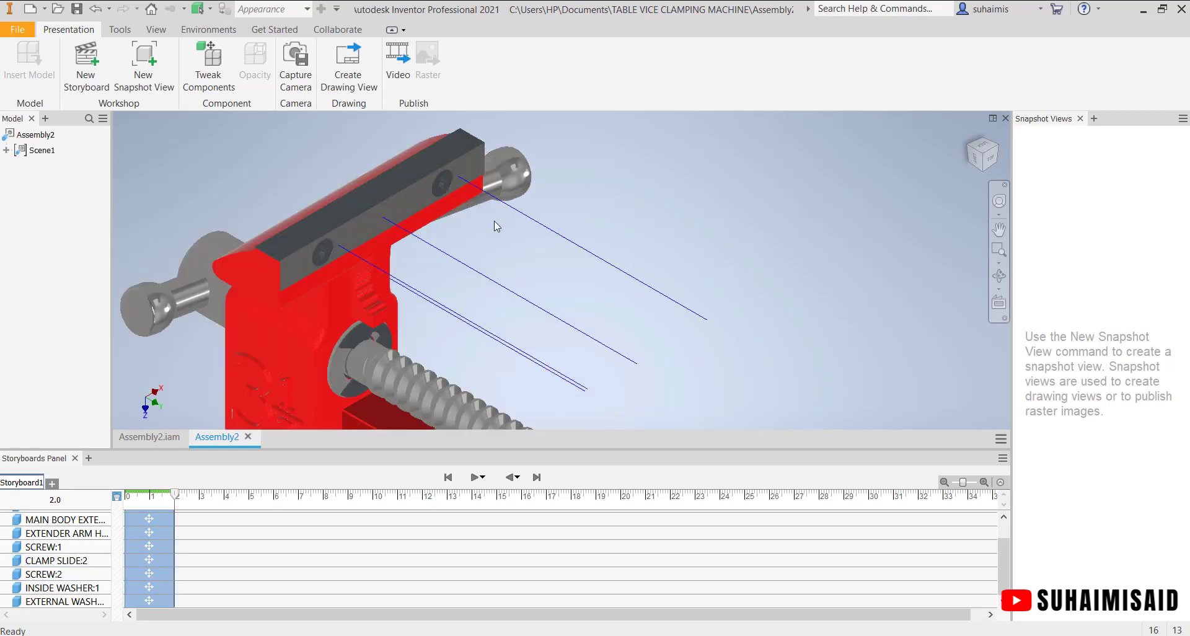
- Tweak SCREW:1 out of the sliding jaw's plate, moving it 2.5 in along Z
click(229, 84)
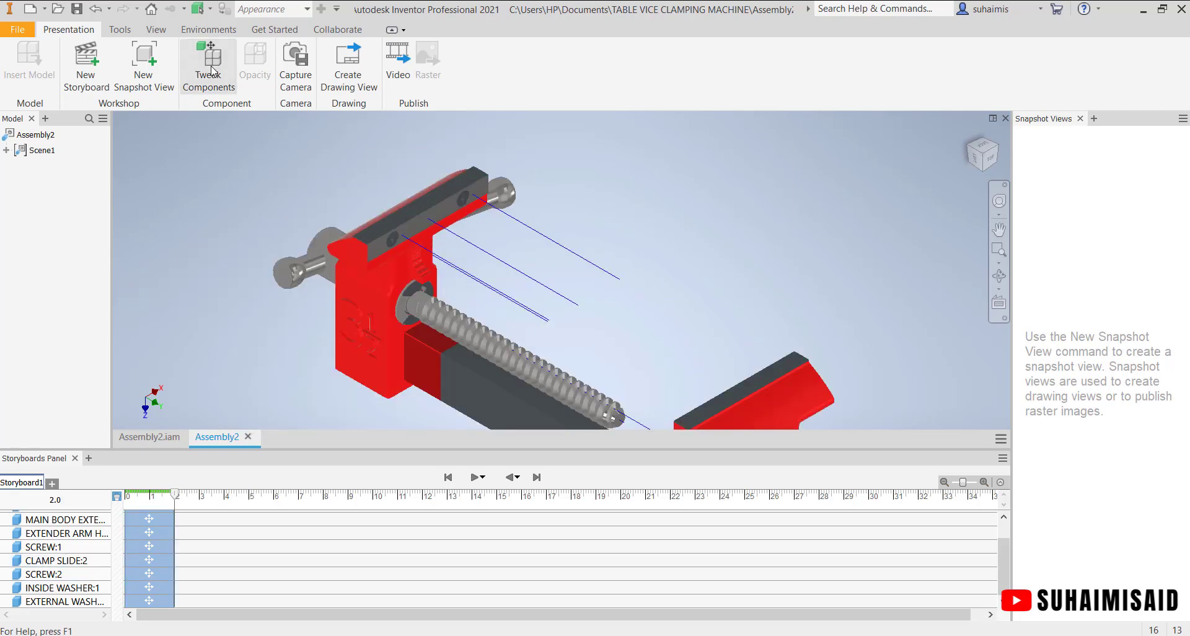
scroll(469, 197, up, 2)
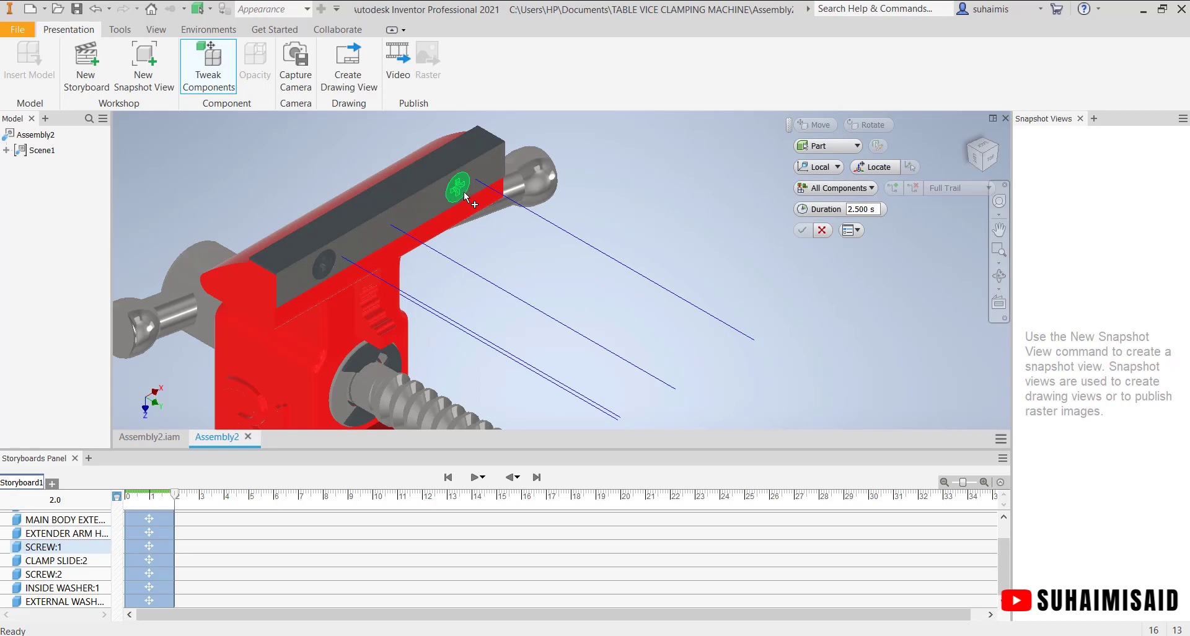
click(470, 198)
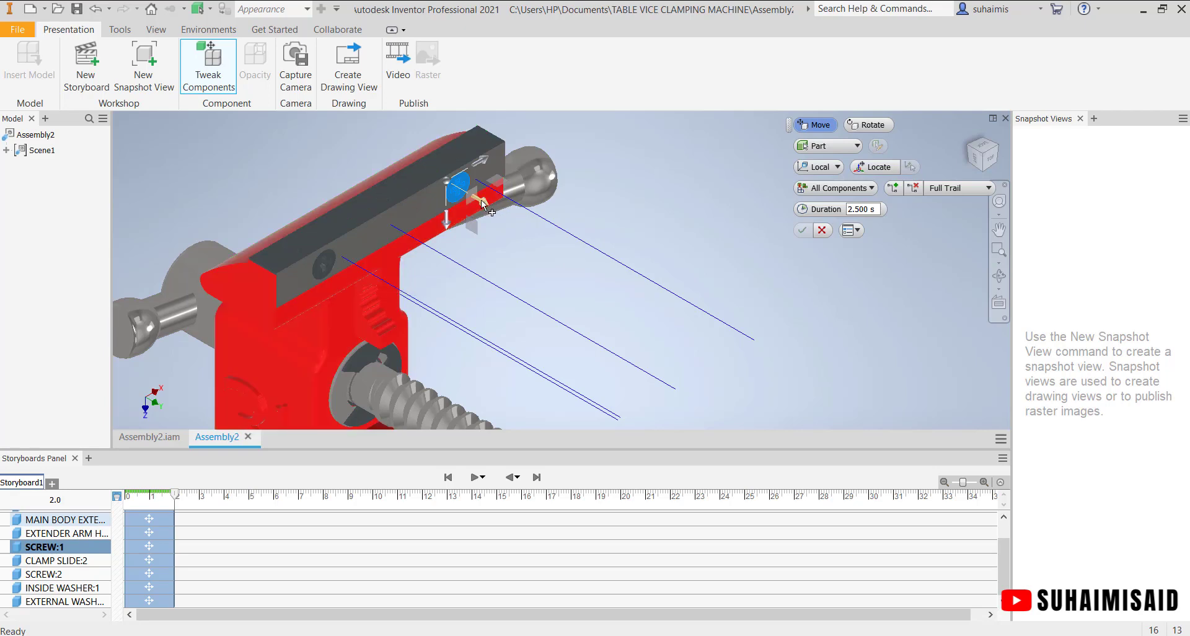
drag(482, 203, 649, 315)
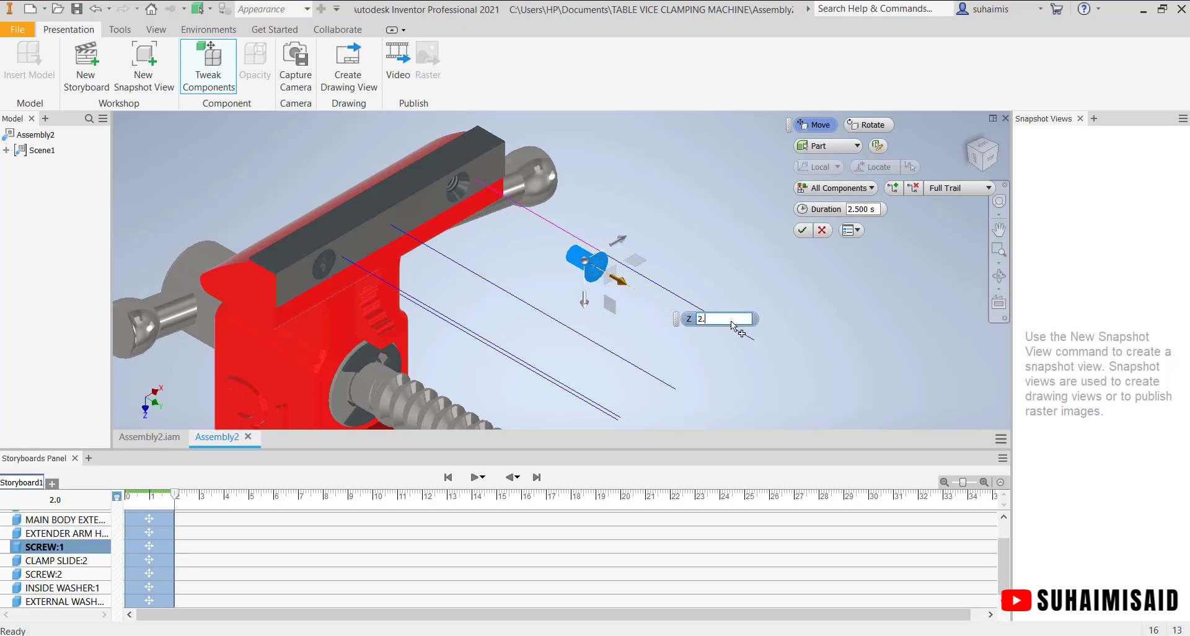
key(Return)
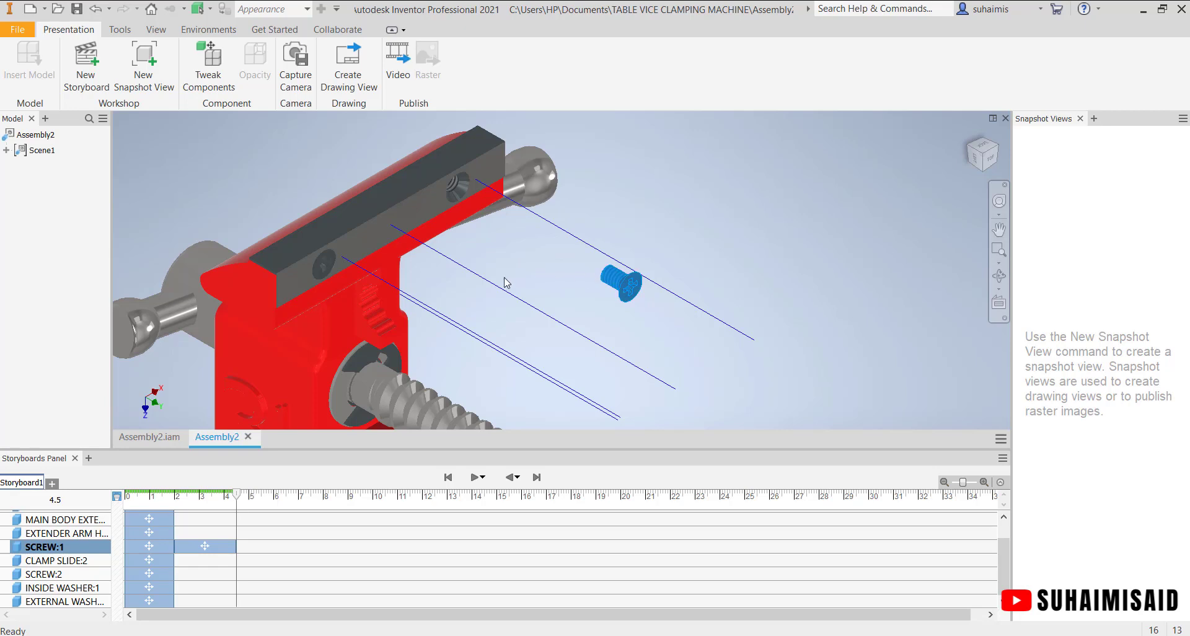
- Tweak SCREW:2 out of the sliding jaw's plate, moving it 2.5 in along Z
click(327, 269)
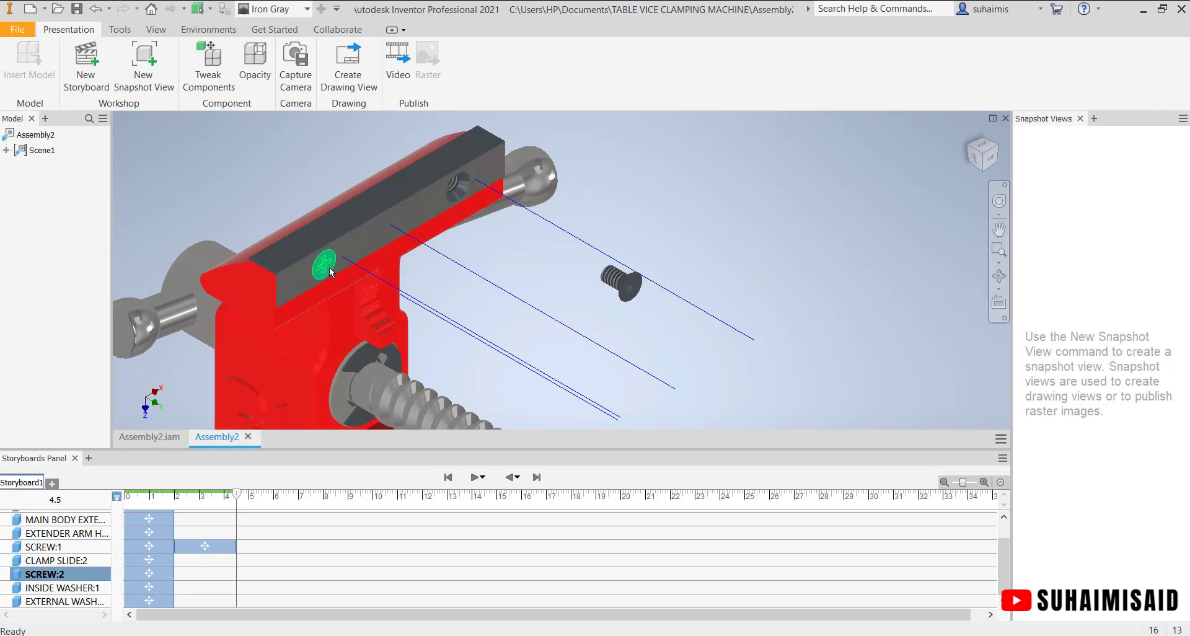
mouse_move(330, 271)
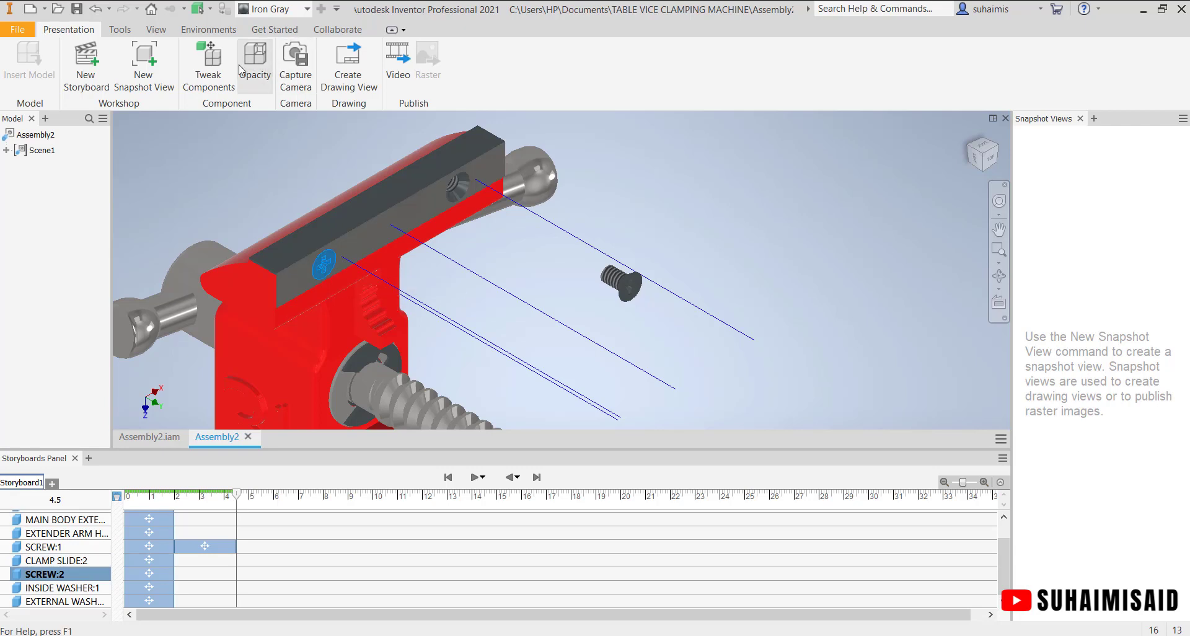
click(208, 65)
drag(379, 304, 521, 390)
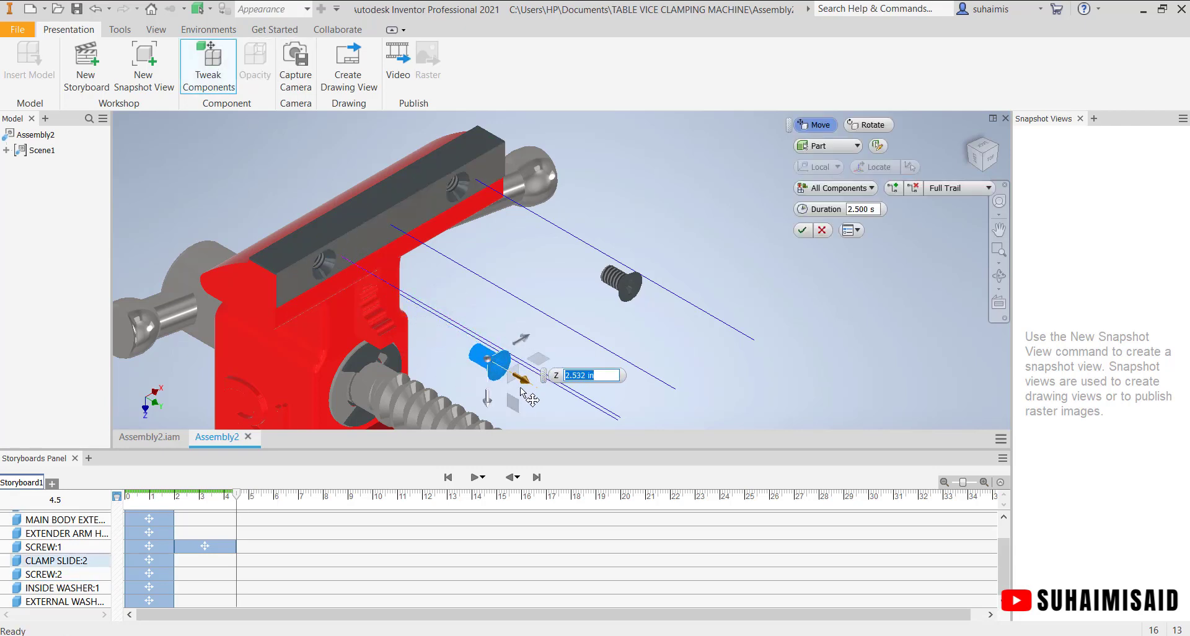
text(2.5)
key(Return)
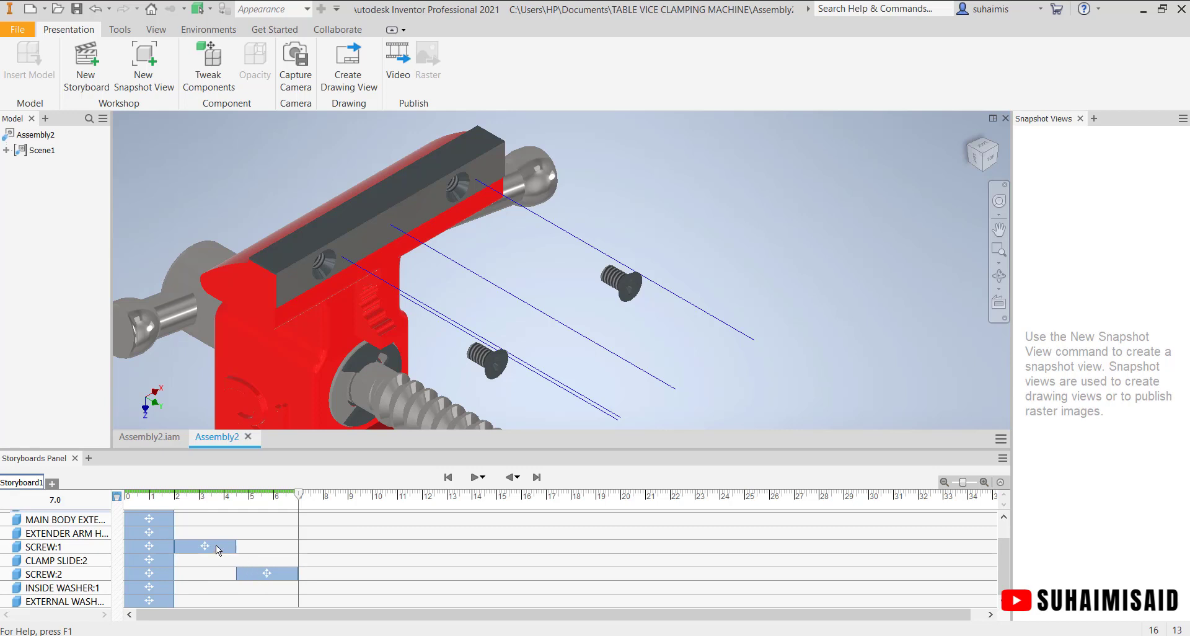
- Play the storyboard from about 2 s to check the timing of the two screw tweaks
click(173, 497)
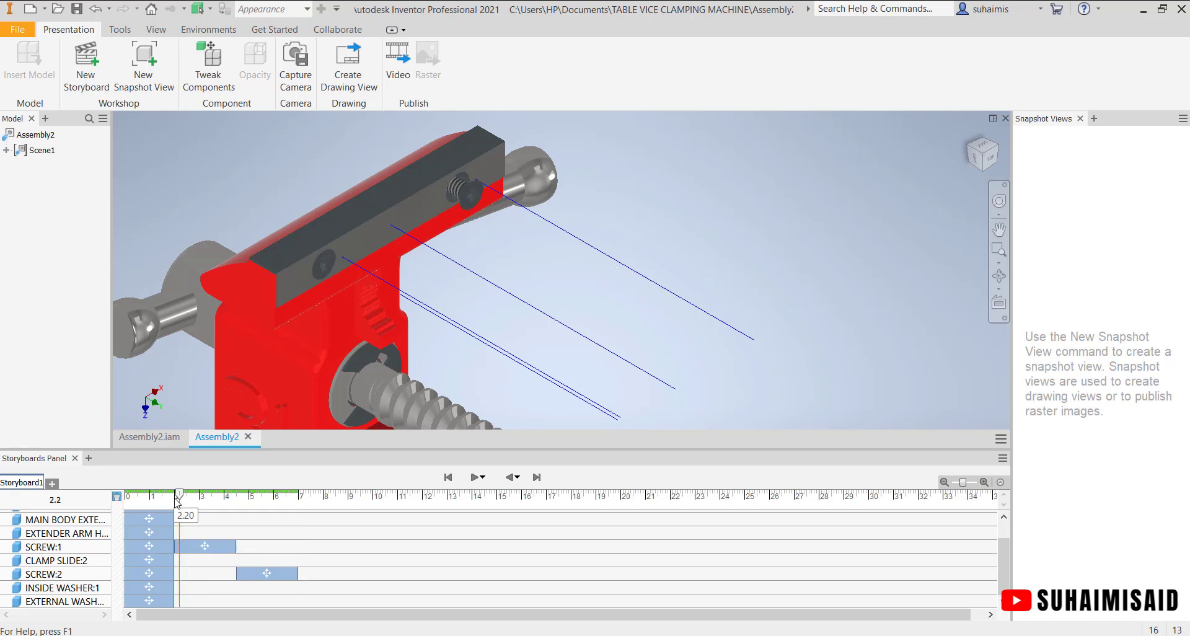
click(480, 482)
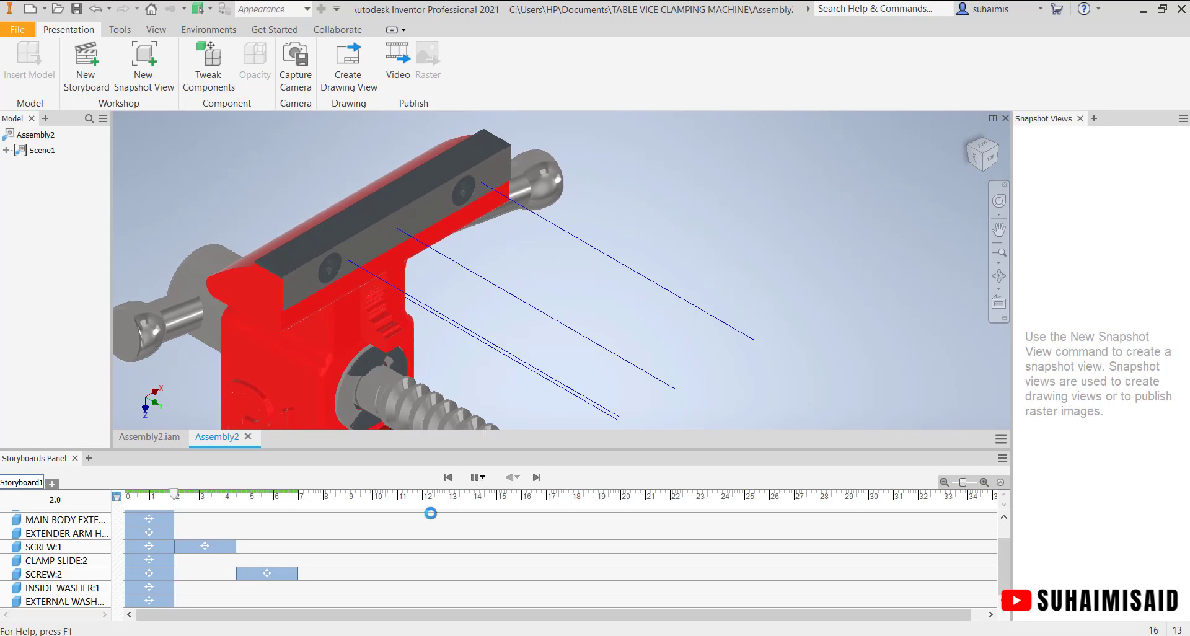
click(472, 477)
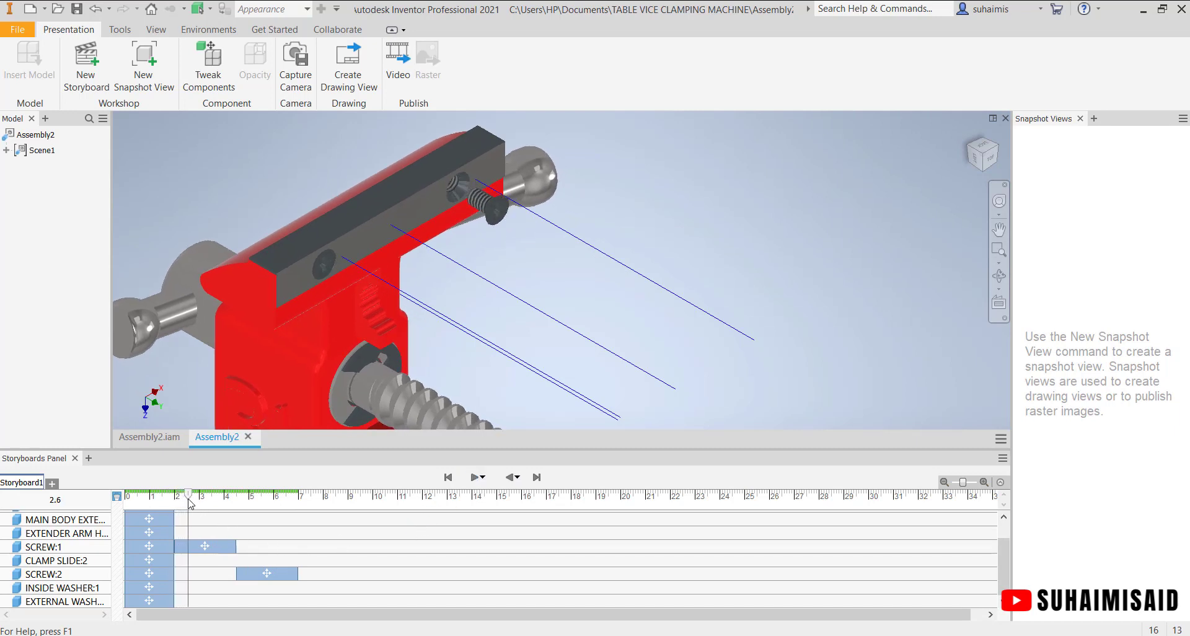
- Shift SCREW:2's second tweak to start at 2 s alongside SCREW:1's, and scrub the playhead back to 1.6 s
drag(190, 503, 177, 503)
drag(270, 576, 207, 573)
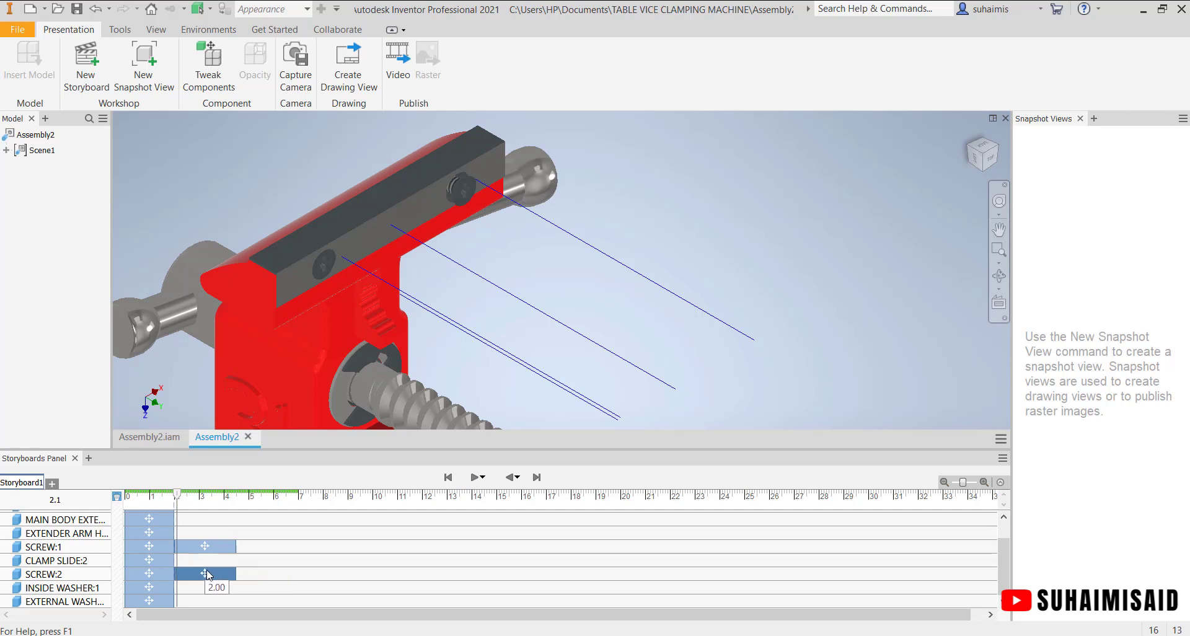
drag(178, 497, 164, 497)
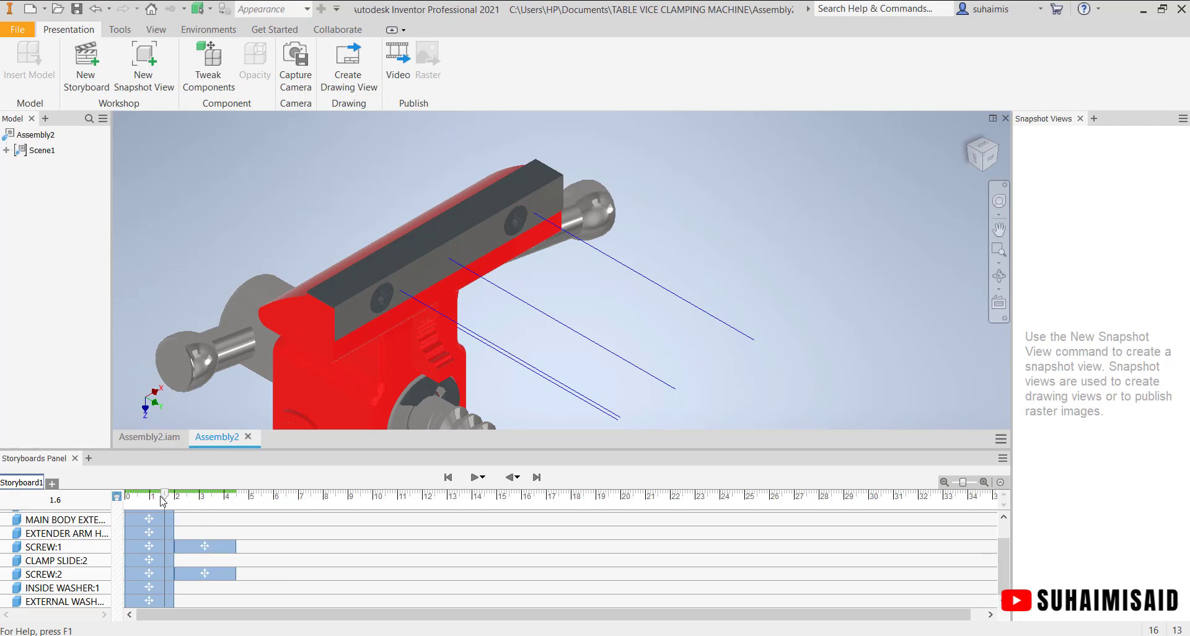
- Delay SCREW:2's second move tweak to start at 4.5 s, after SCREW:1's, and play the storyboard from 1.9 s
click(180, 496)
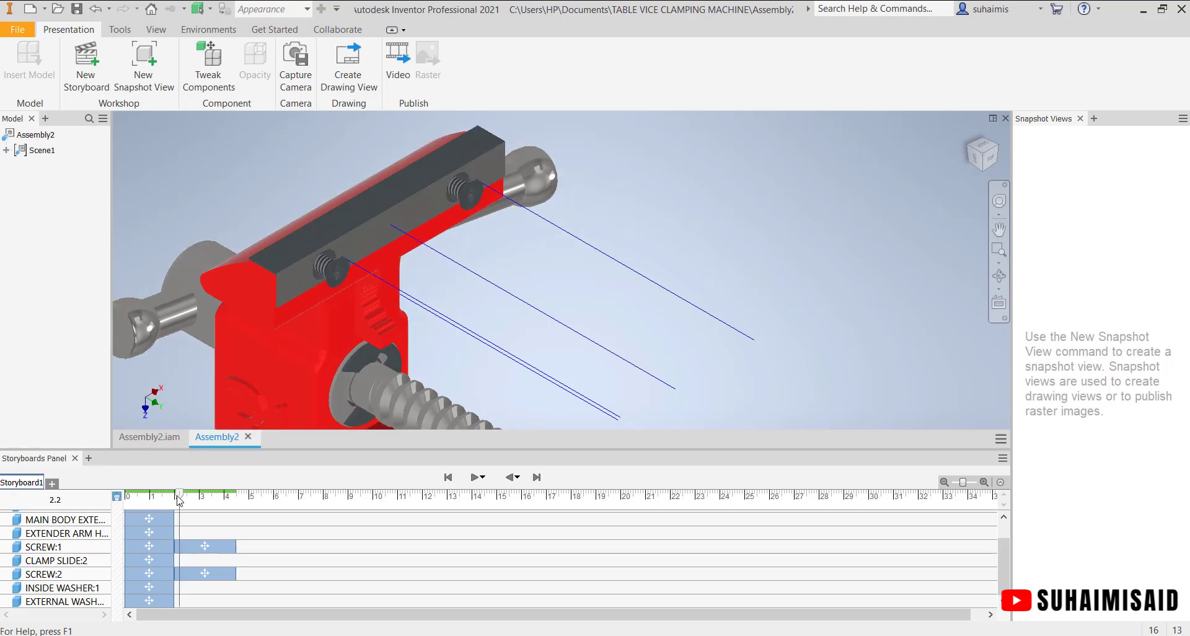
drag(177, 496, 172, 497)
click(478, 479)
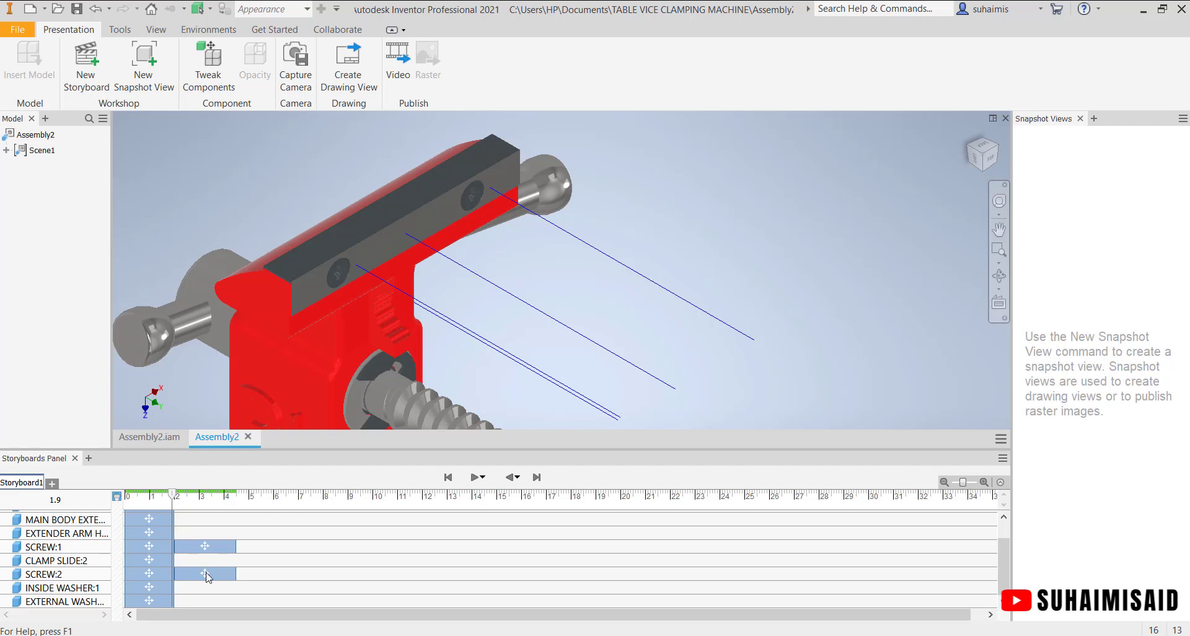
drag(206, 575, 269, 578)
click(474, 478)
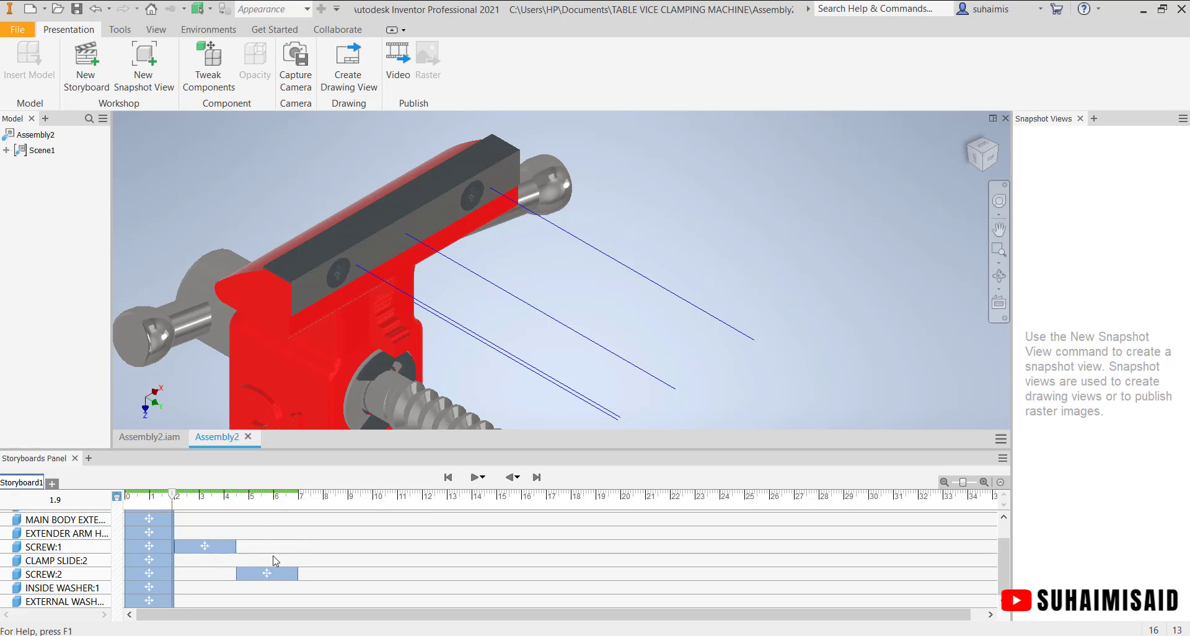
- Swap the screws' order so SCREW:2's second move starts at 2 s and SCREW:1's starts at 4.5 s, and play the storyboard
mouse_move(270, 580)
mouse_down()
mouse_move(209, 576)
mouse_move(208, 563)
mouse_move(211, 549)
mouse_move(273, 564)
mouse_up()
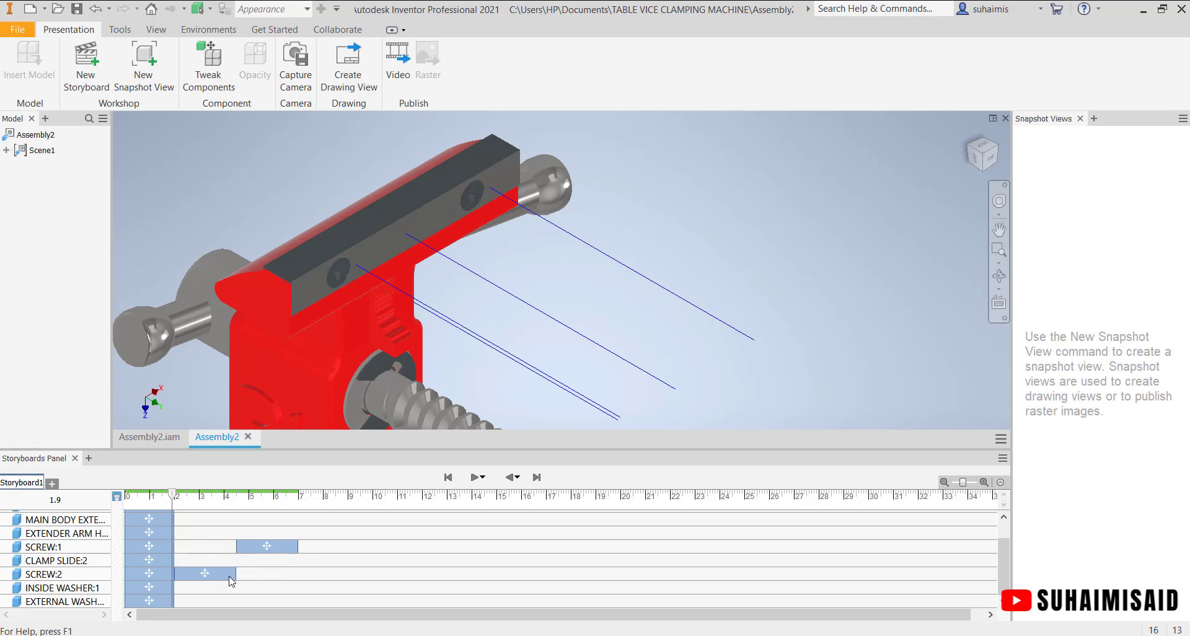
click(472, 481)
click(253, 551)
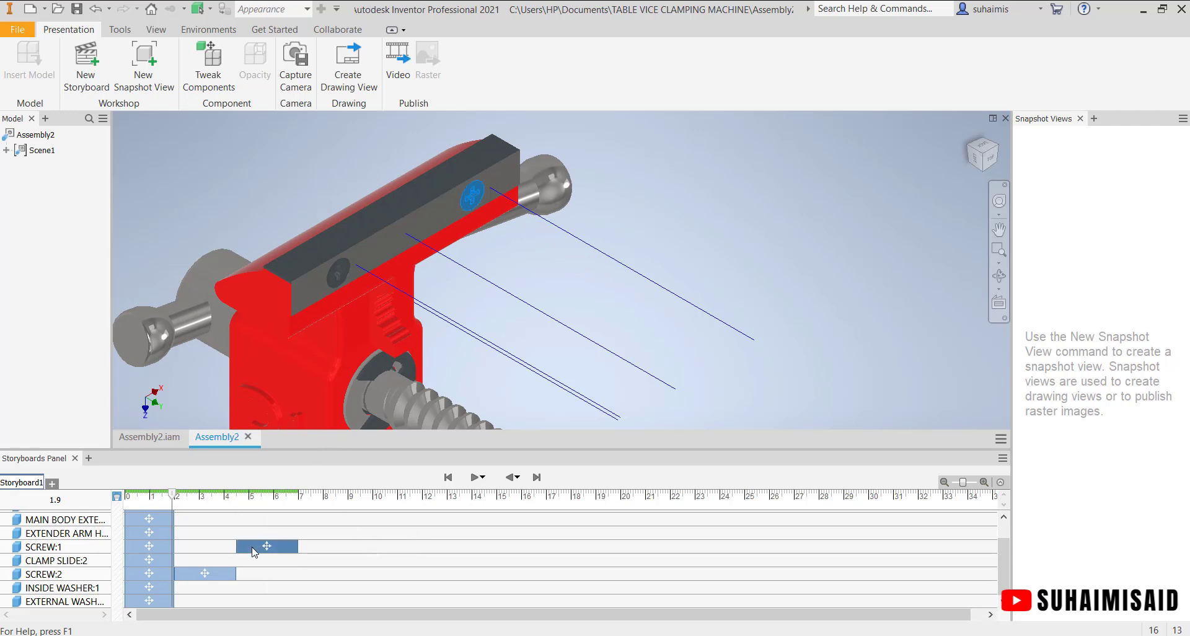
- Scrub the playhead through both screw moves up to 6.6 s to check that the screws come out one after another
click(184, 498)
drag(184, 498, 238, 530)
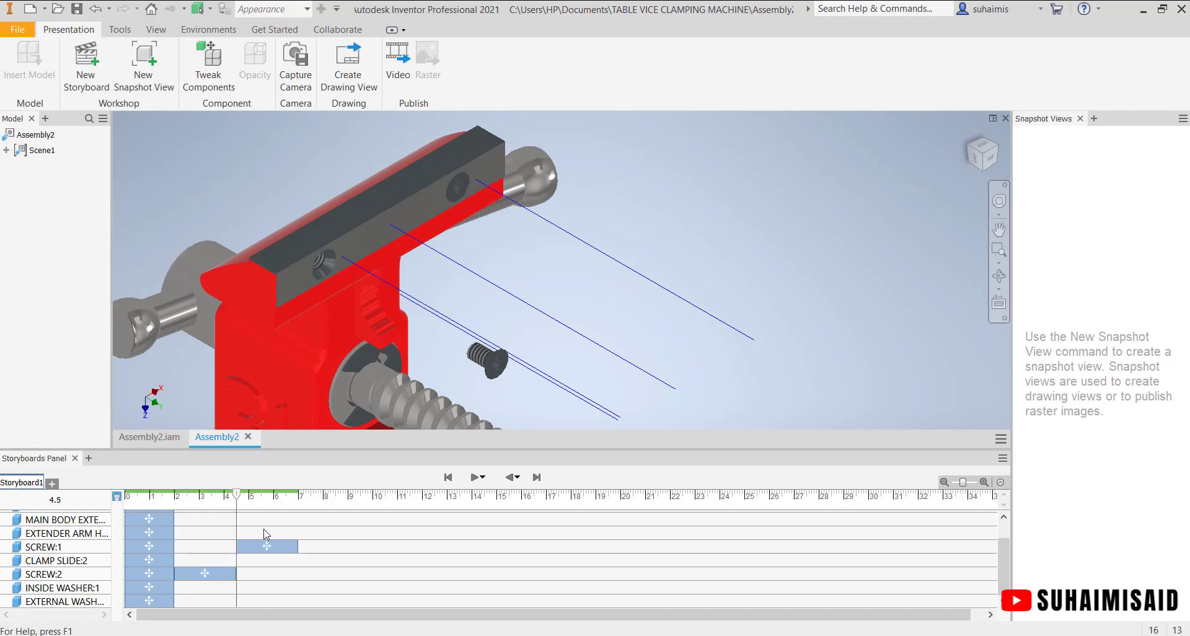
drag(244, 505, 294, 503)
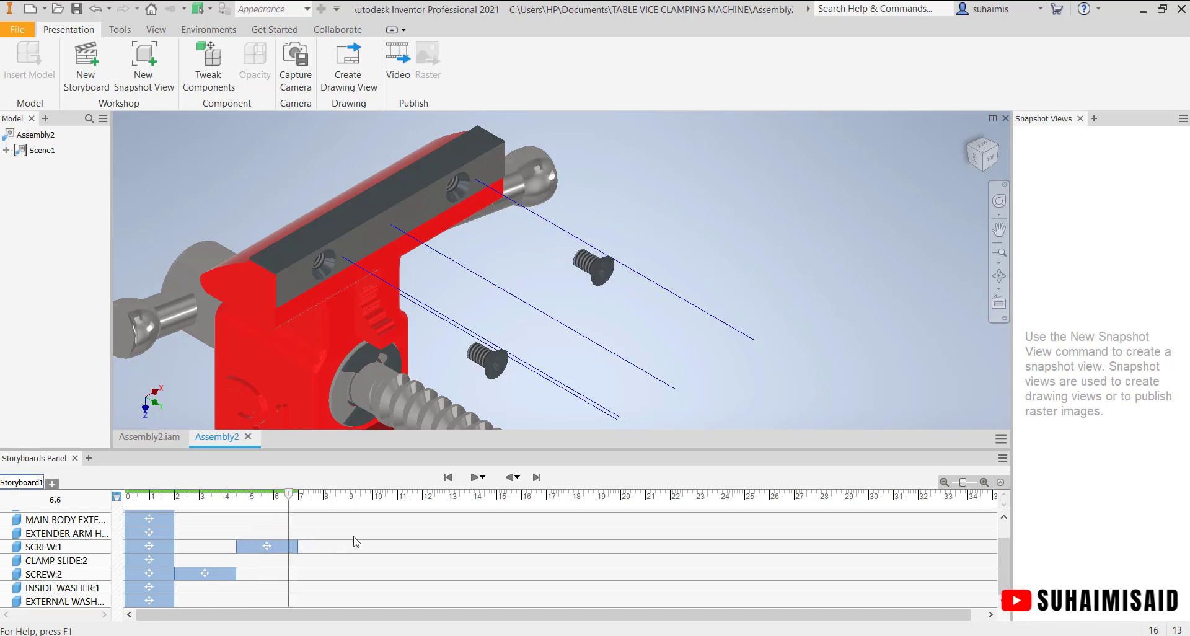
- Add a rotation tweak of -360 deg about SCREW:1's own axis with a duration of 2 s
click(593, 268)
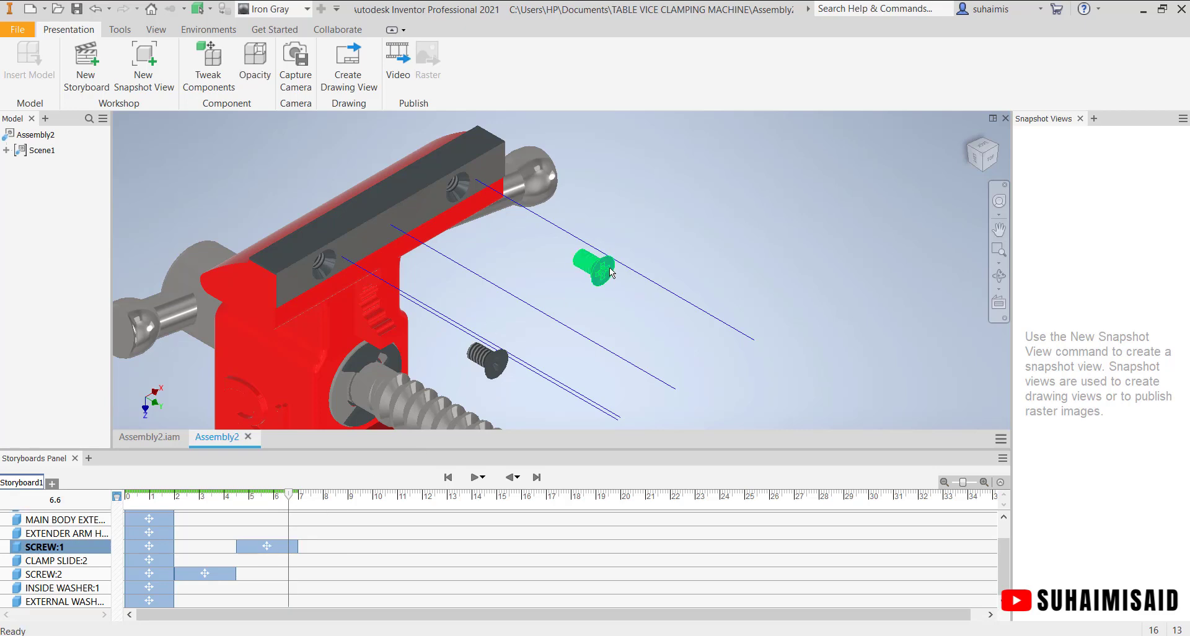
click(218, 89)
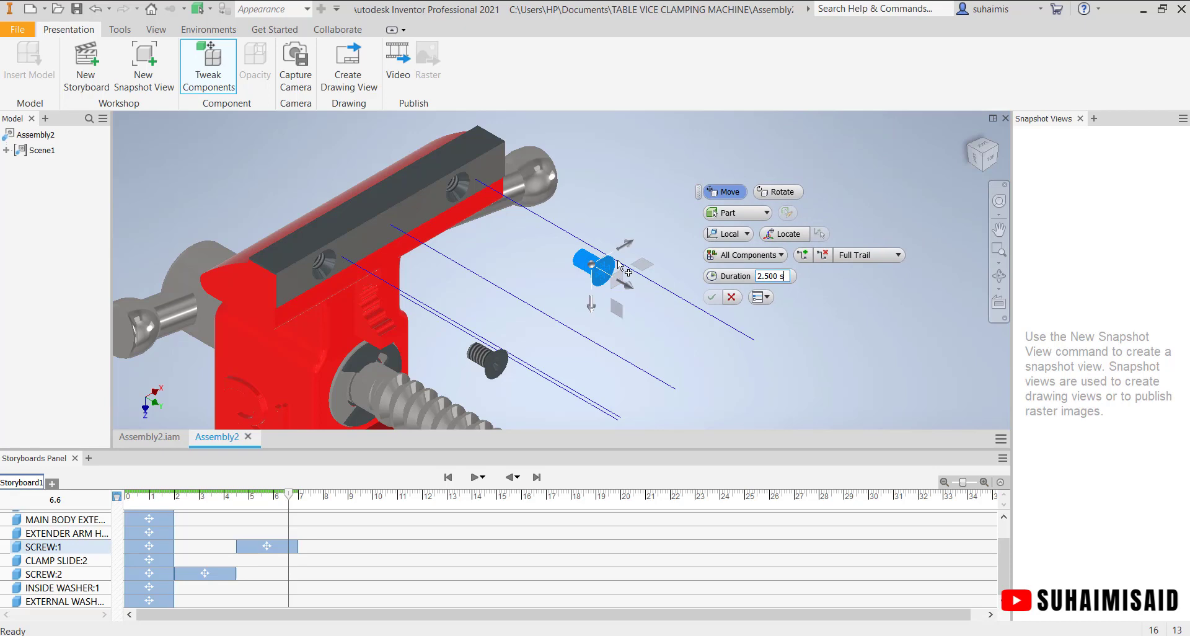
click(785, 193)
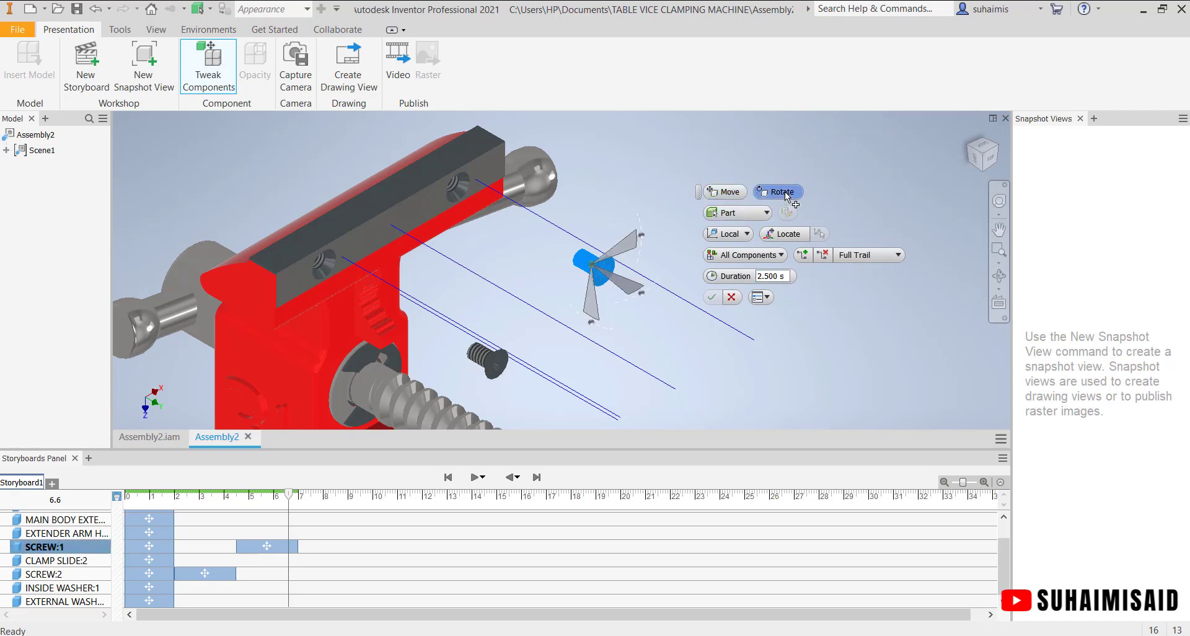
mouse_move(642, 236)
mouse_down()
mouse_move(634, 292)
mouse_move(588, 313)
mouse_move(561, 285)
mouse_move(555, 251)
mouse_move(584, 234)
mouse_move(626, 240)
mouse_up()
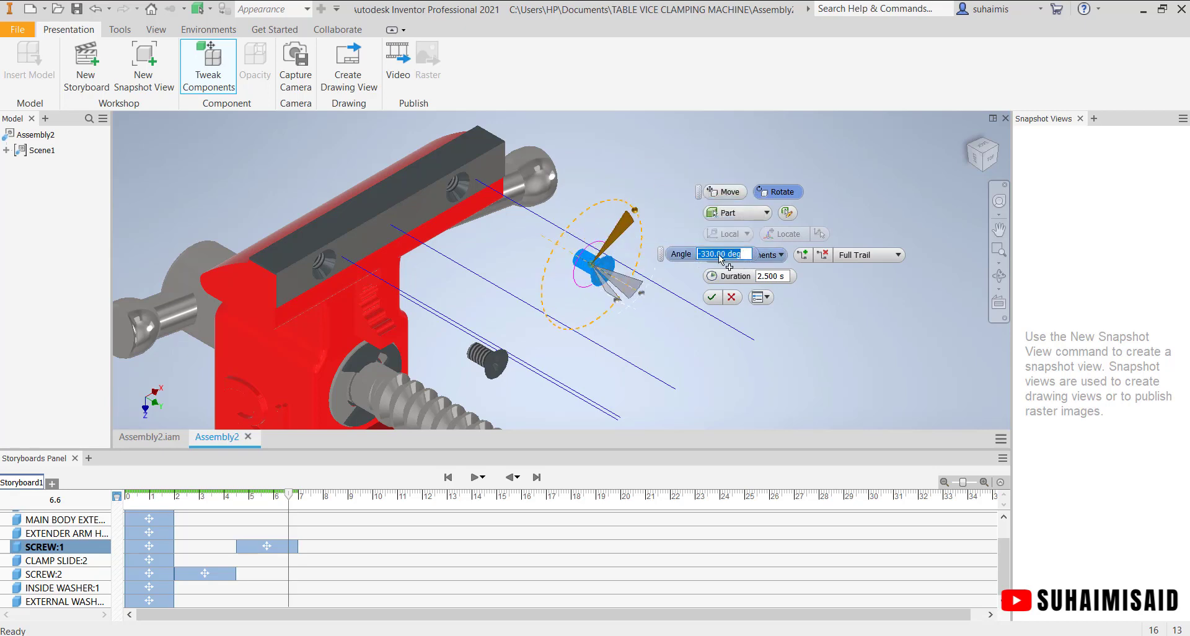
click(716, 257)
drag(715, 257, 708, 256)
text(60)
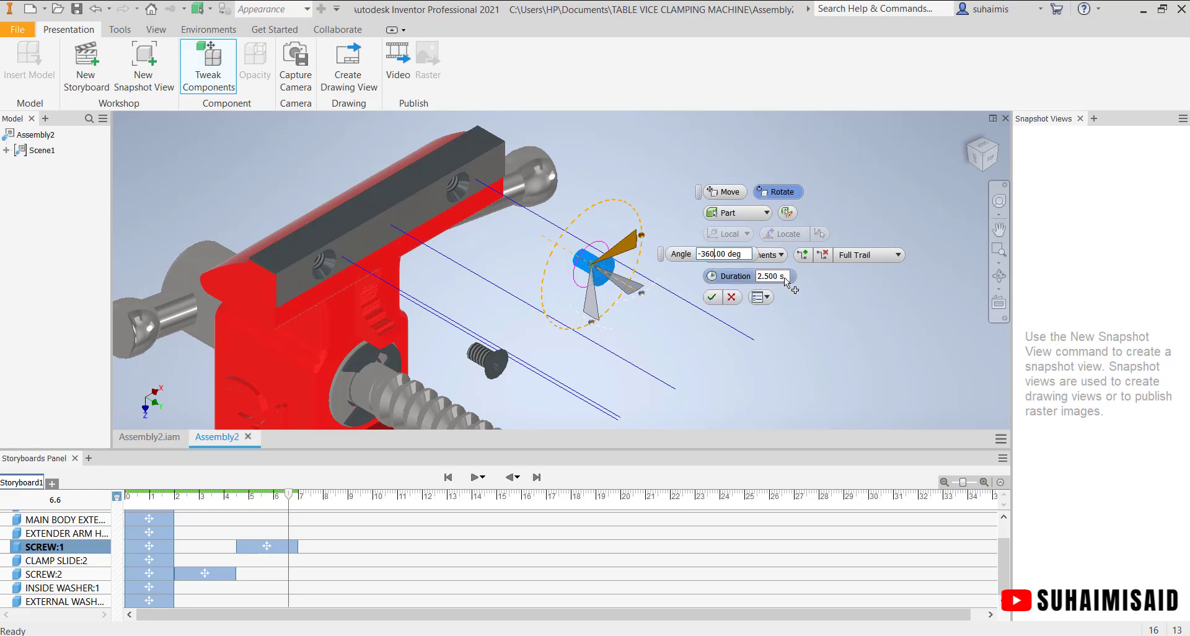
drag(764, 276, 775, 277)
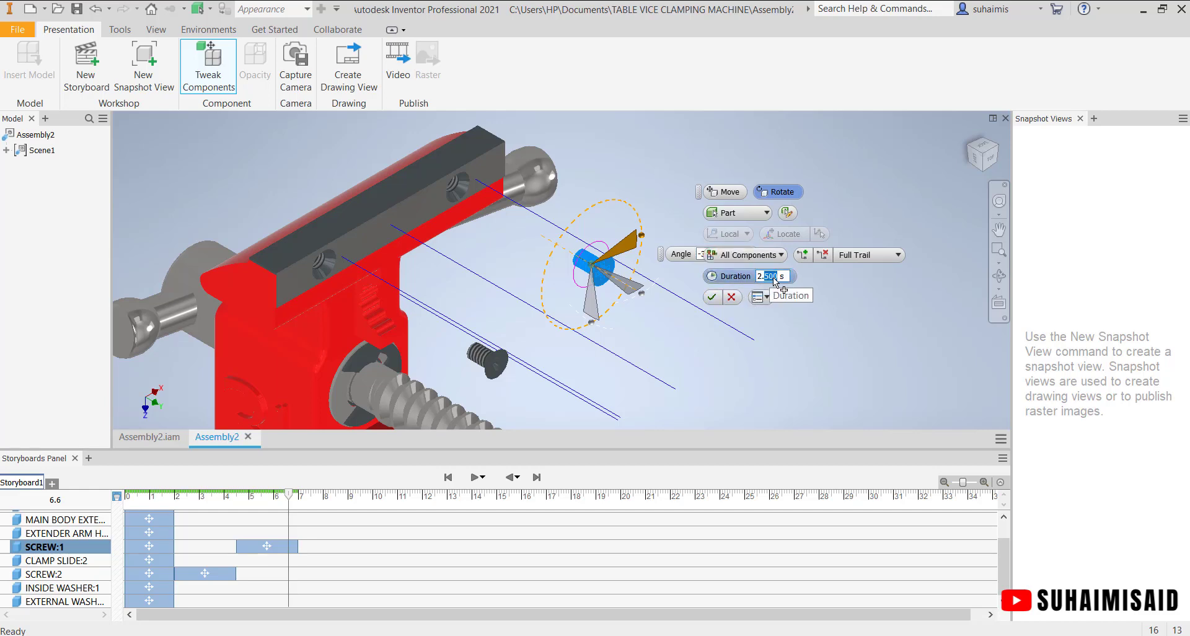
click(712, 296)
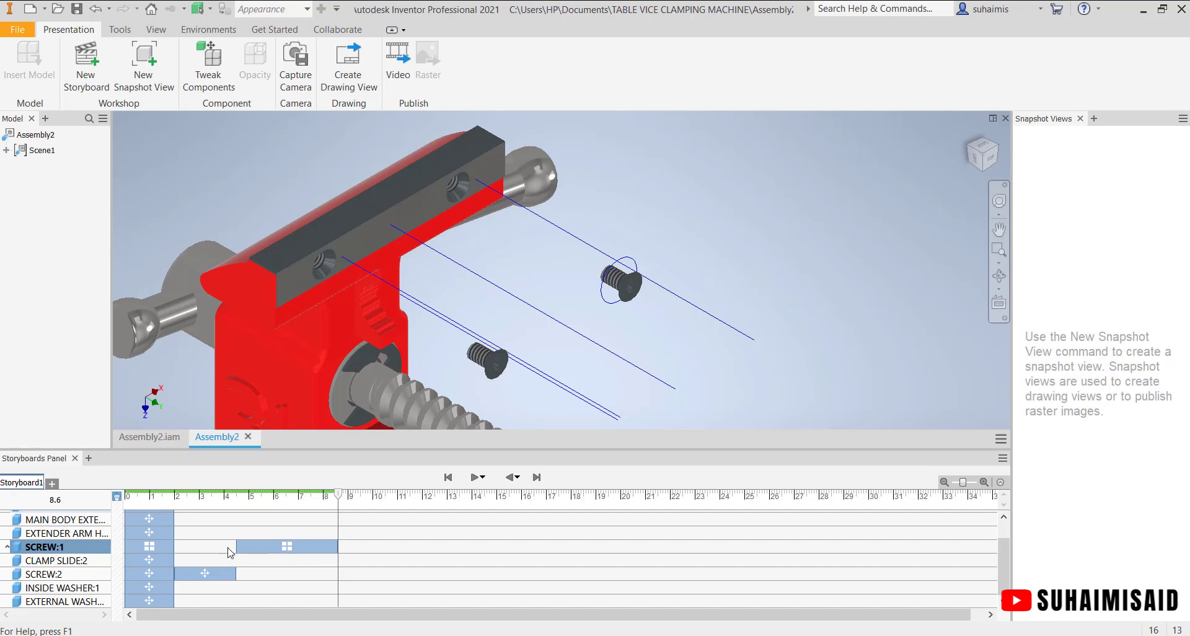
- Expand SCREW:1's tweaks on the storyboard and align its rotation with its second move, both running from about 4.2 s to 6.7 s
click(5, 547)
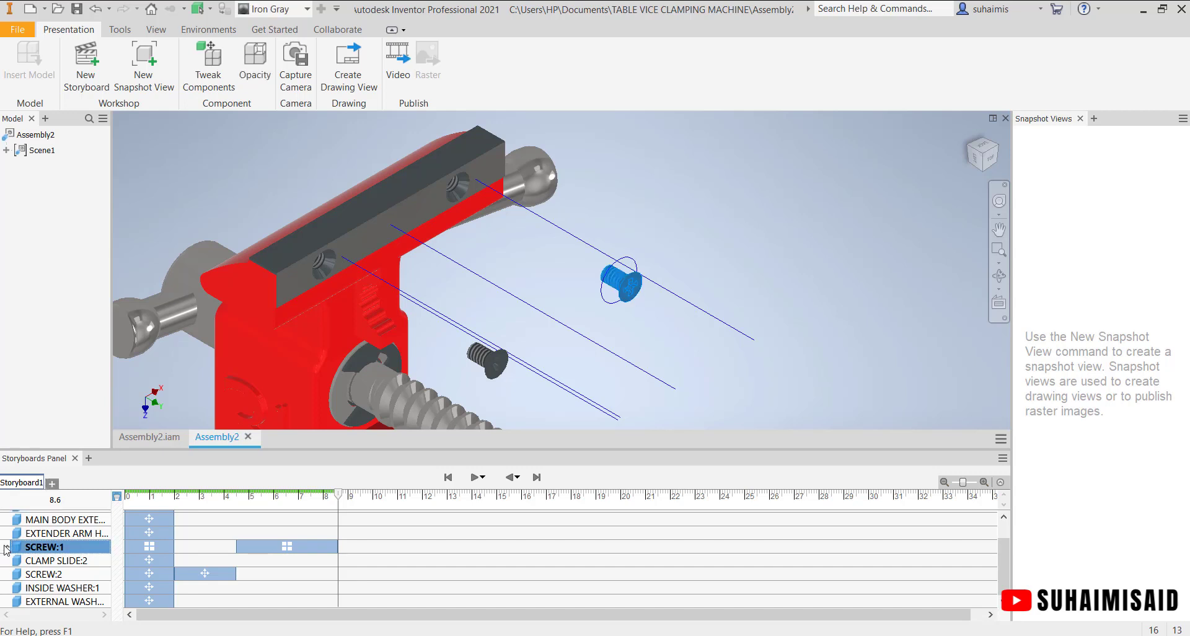
click(267, 547)
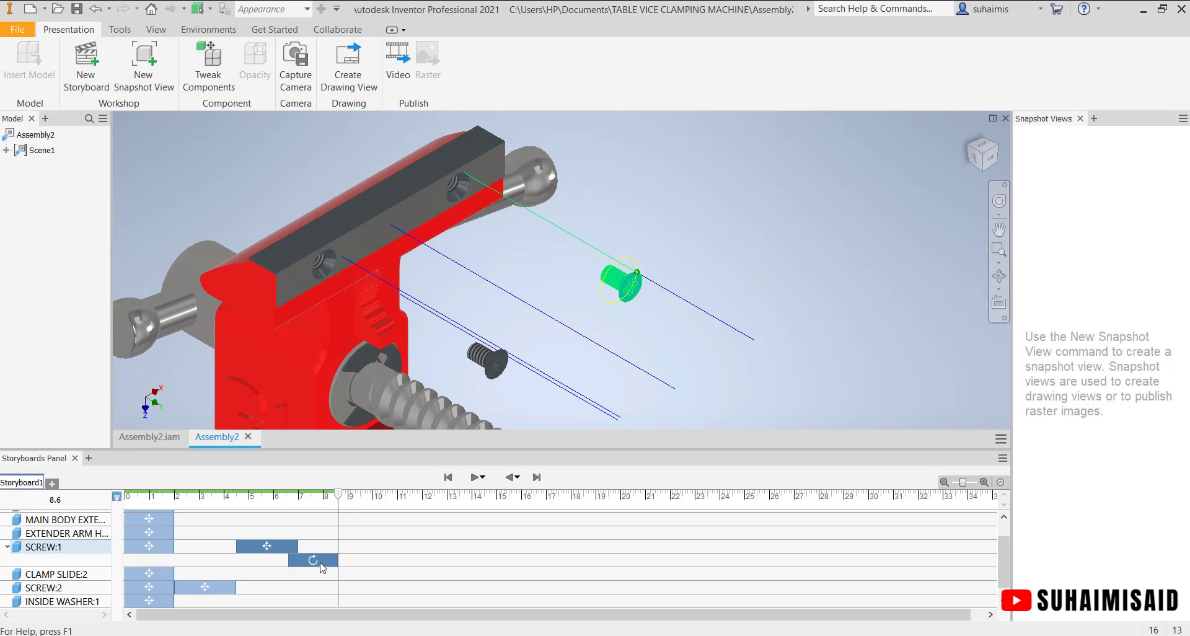
drag(322, 565, 290, 561)
click(321, 546)
- Play and scrub the storyboard between 2.4 s and 5.9 s, examining SCREW:1's combined move and rotation up close
click(230, 502)
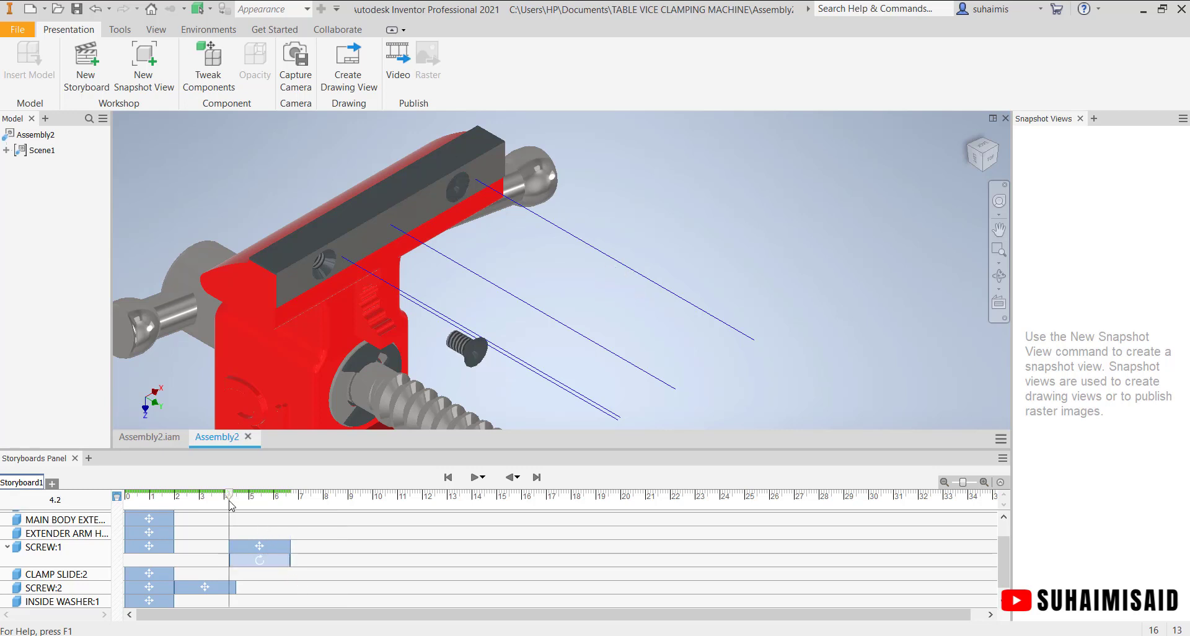
click(475, 477)
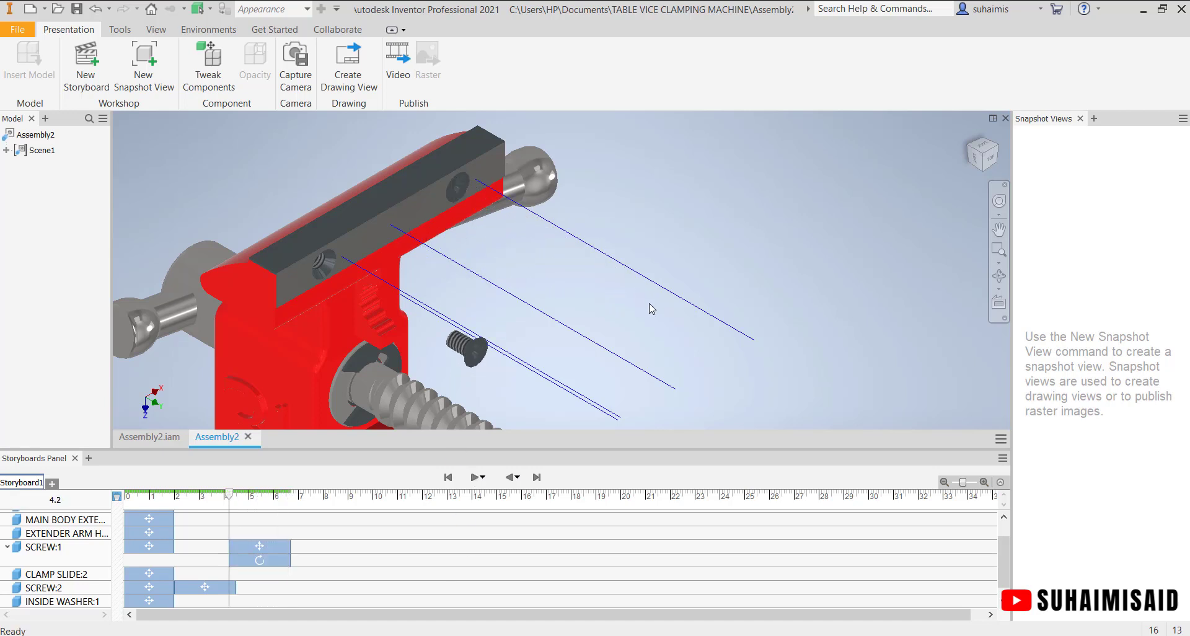
drag(233, 499, 271, 510)
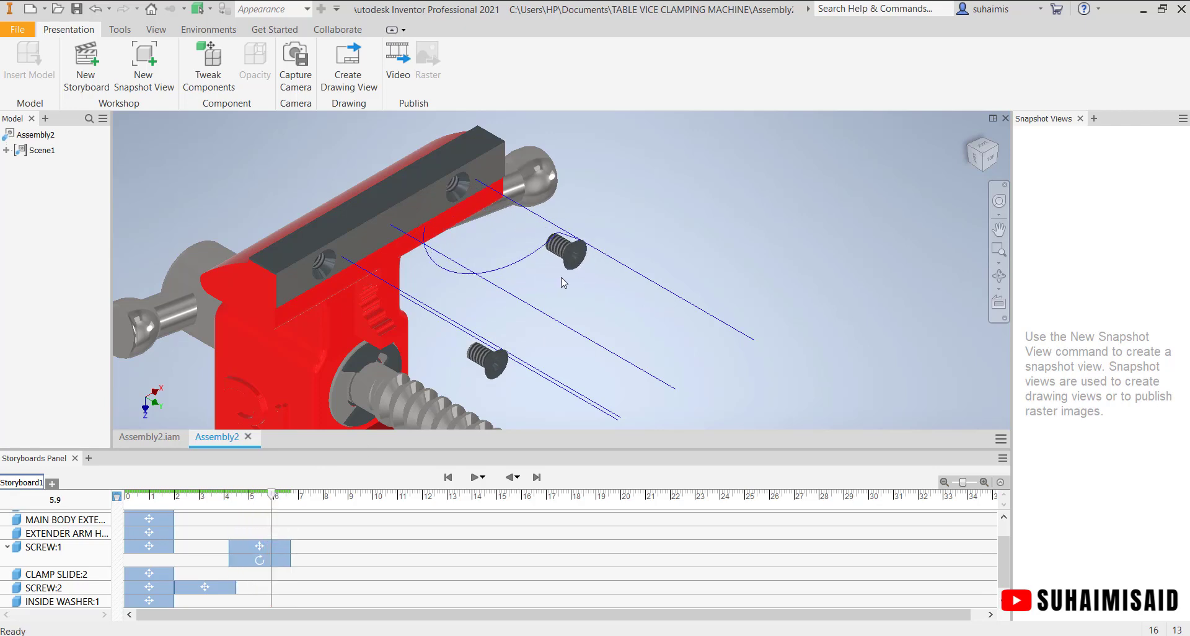
scroll(570, 279, down, 3)
middle_drag(570, 279, 564, 350)
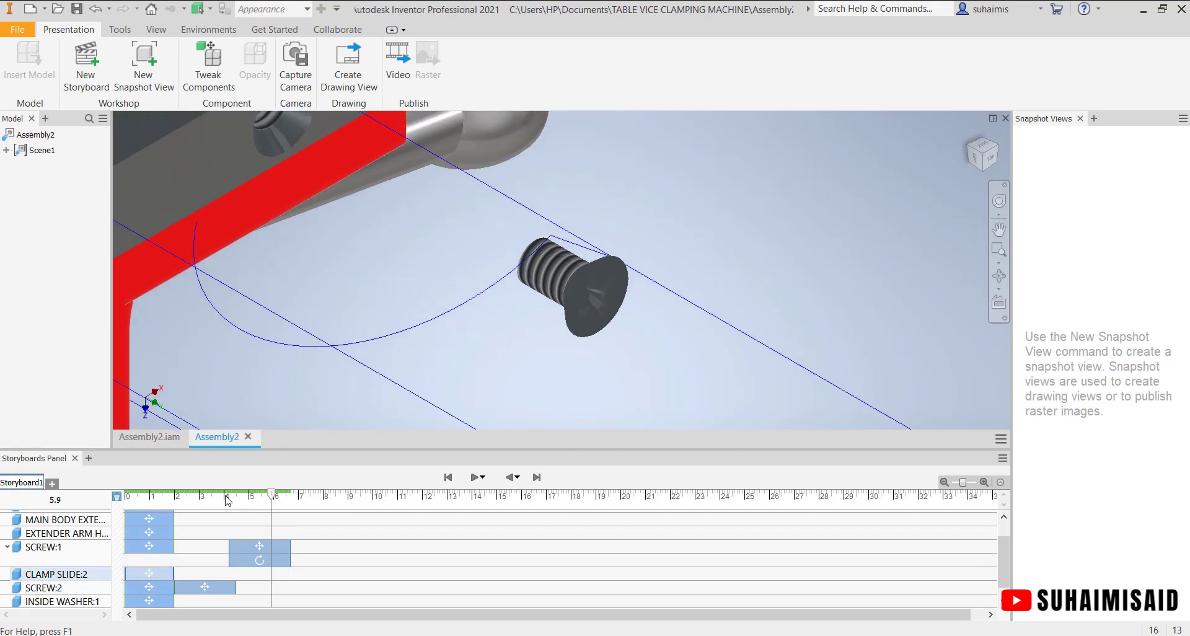
mouse_move(228, 500)
mouse_down()
mouse_move(283, 504)
mouse_move(221, 512)
mouse_up()
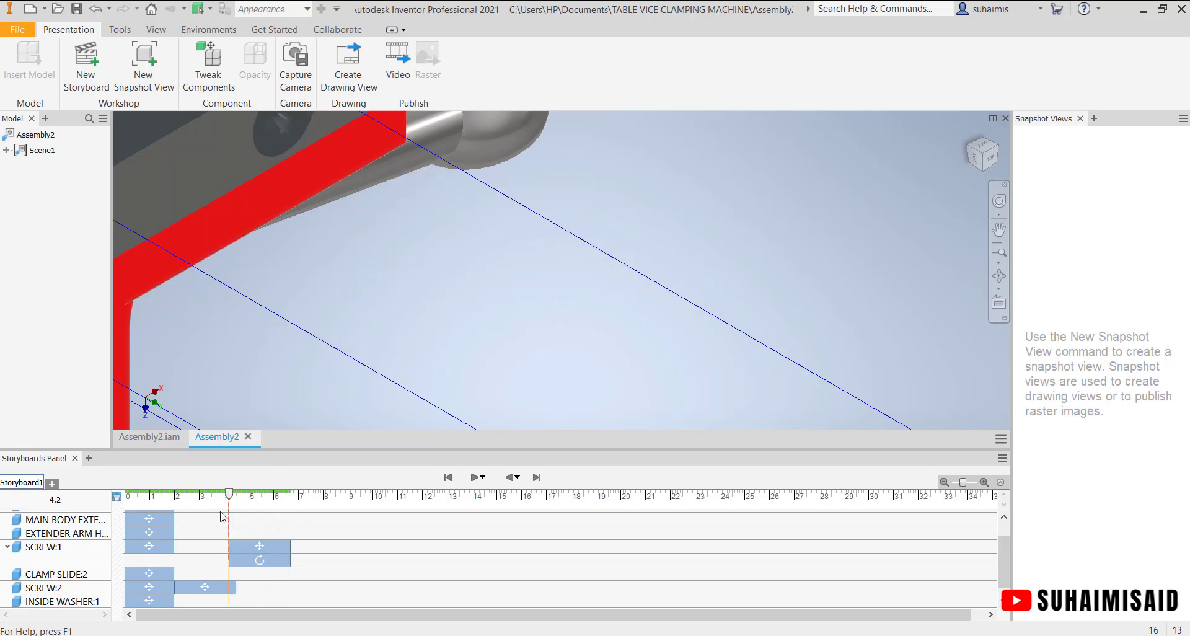
scroll(313, 535, down, 1)
scroll(313, 537, up, 1)
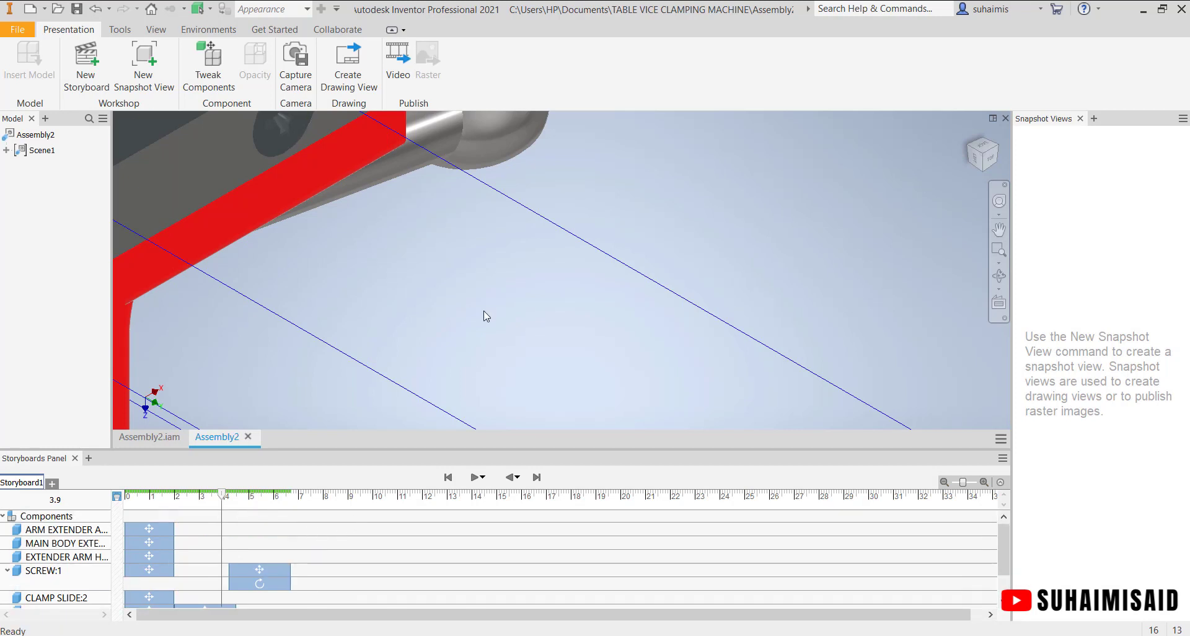
scroll(484, 308, up, 5)
middle_drag(497, 318, 579, 267)
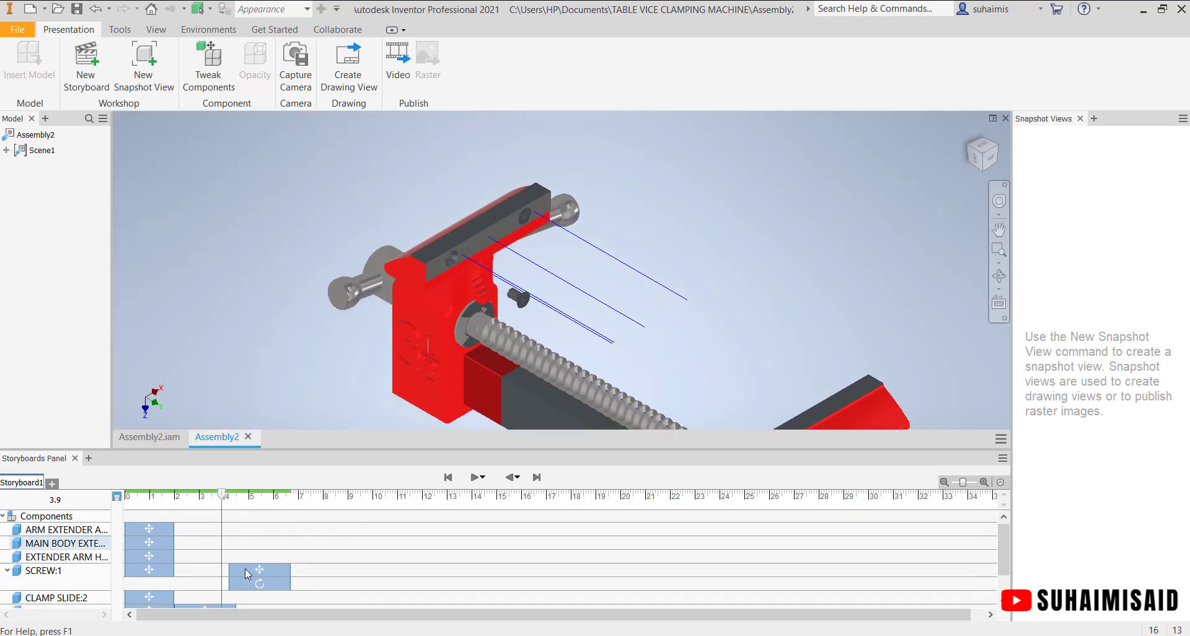
scroll(419, 556, down, 3)
click(207, 574)
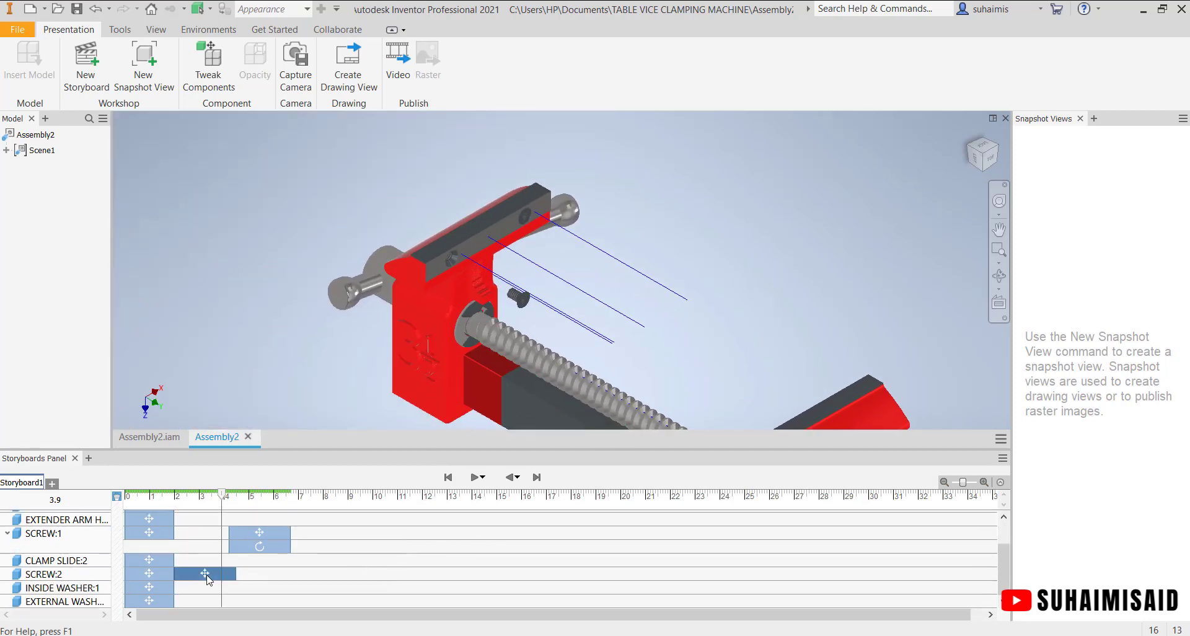
drag(221, 505, 184, 505)
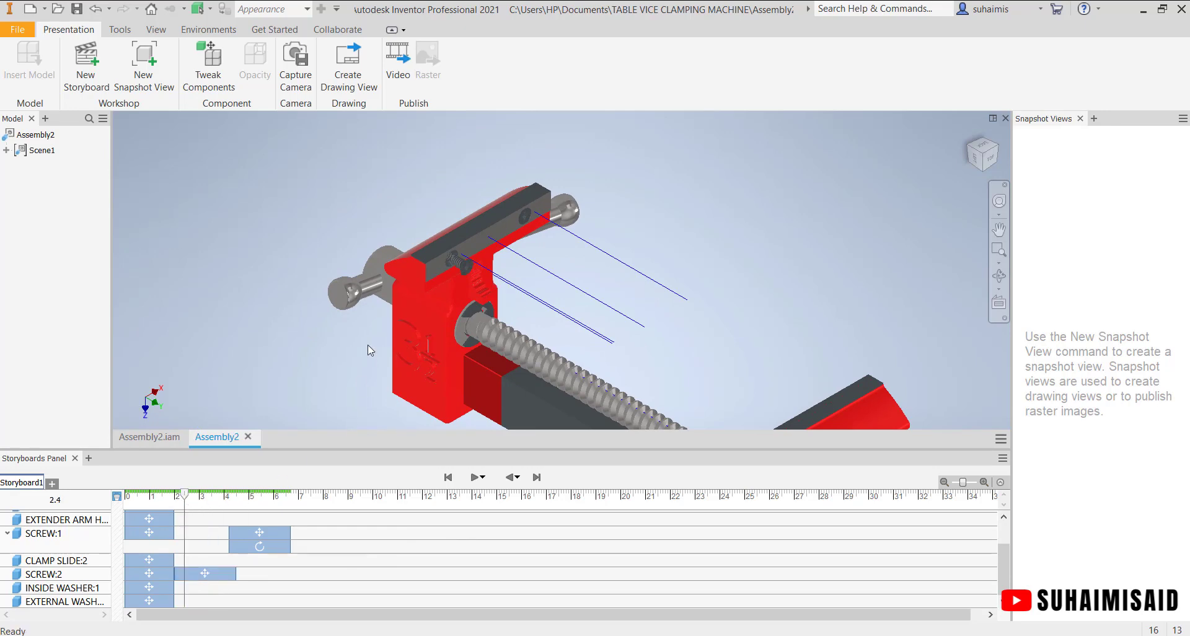
- Add a rotation tweak of -360 deg about SCREW:2's own axis at 4.3 s with a duration of 2 s
click(209, 65)
click(445, 289)
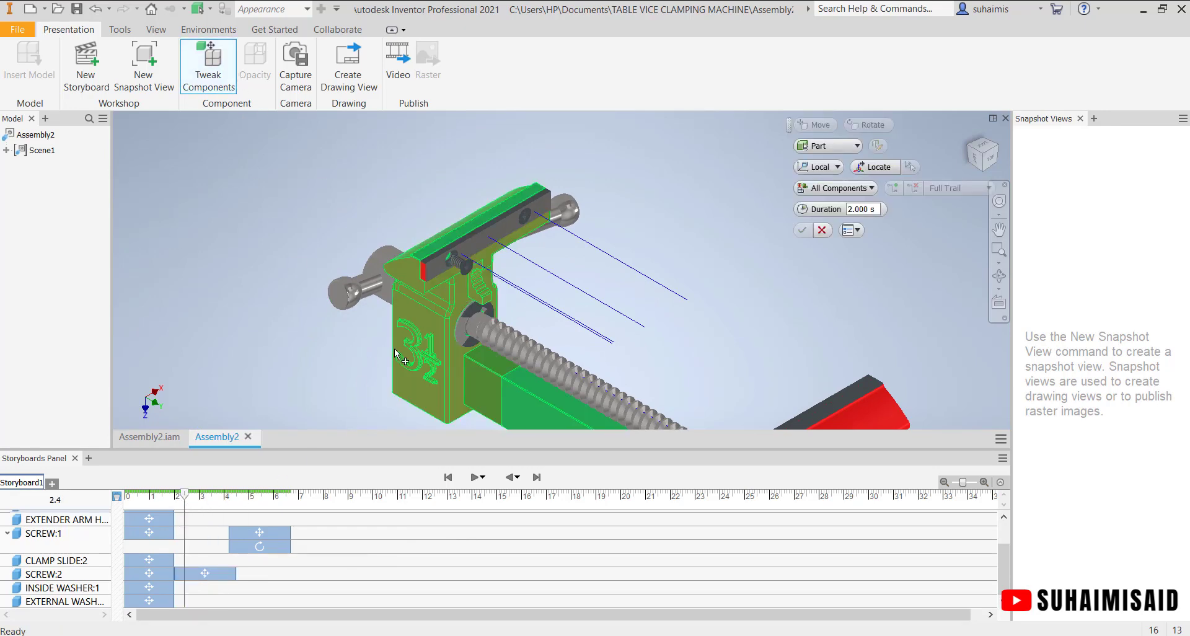
click(231, 494)
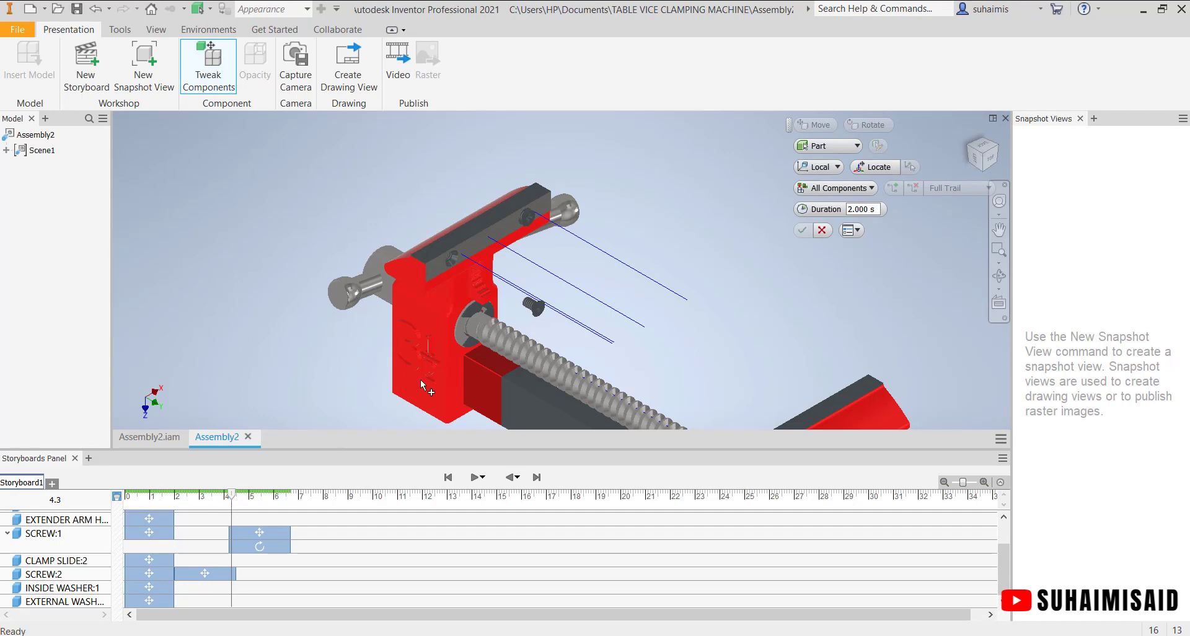
click(537, 313)
click(537, 313)
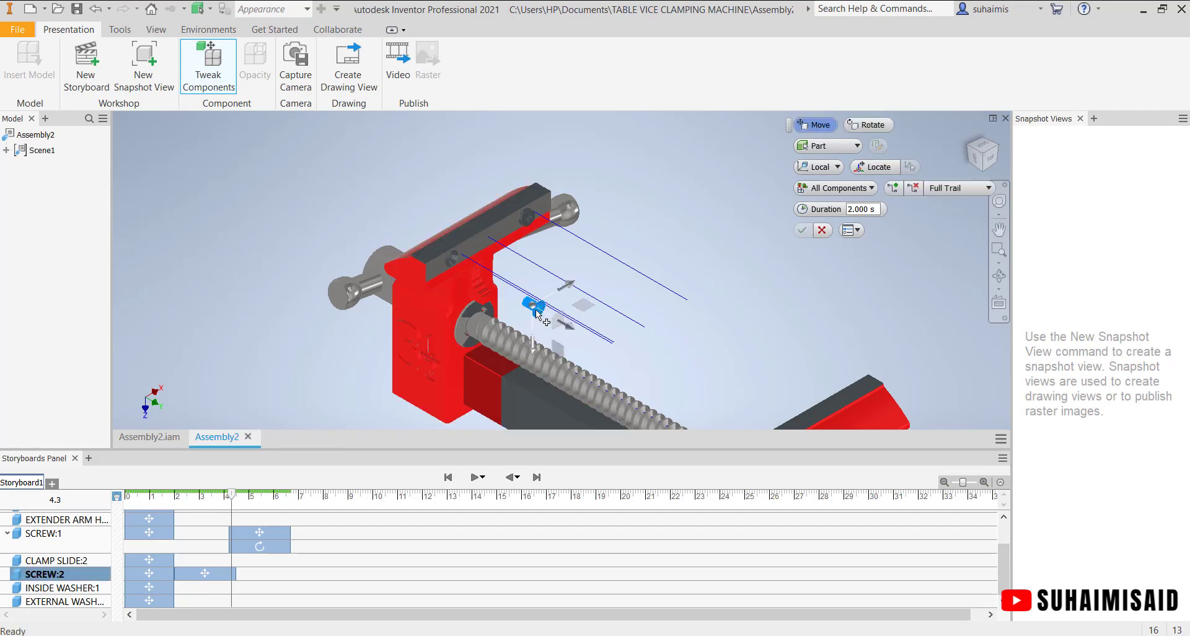
click(869, 124)
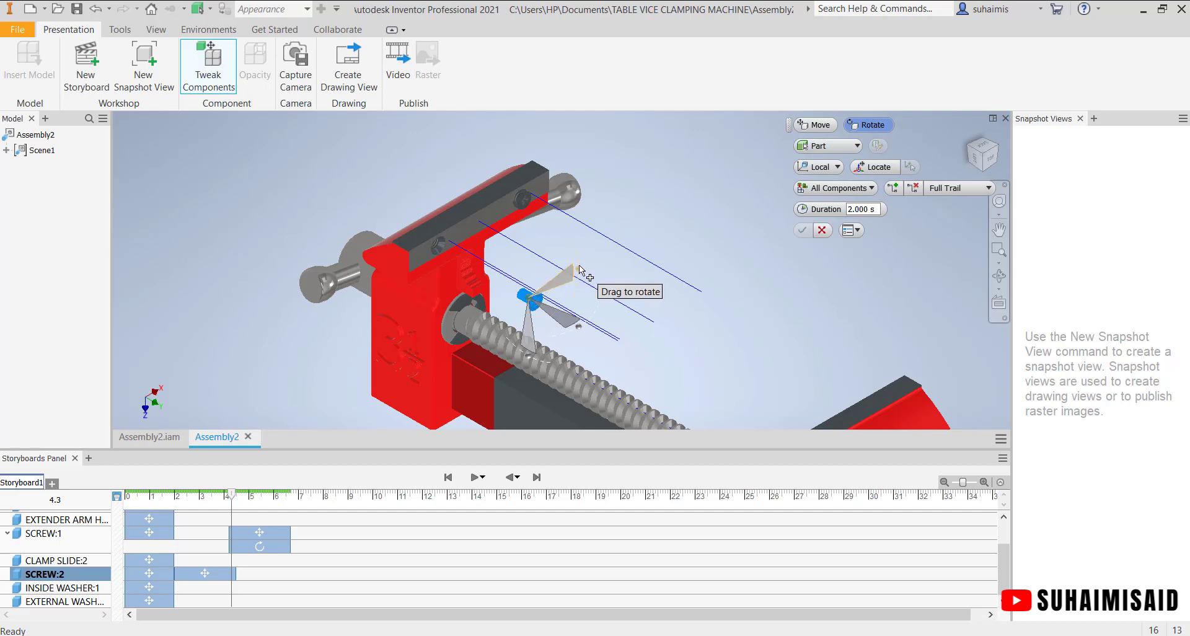
drag(576, 273, 507, 318)
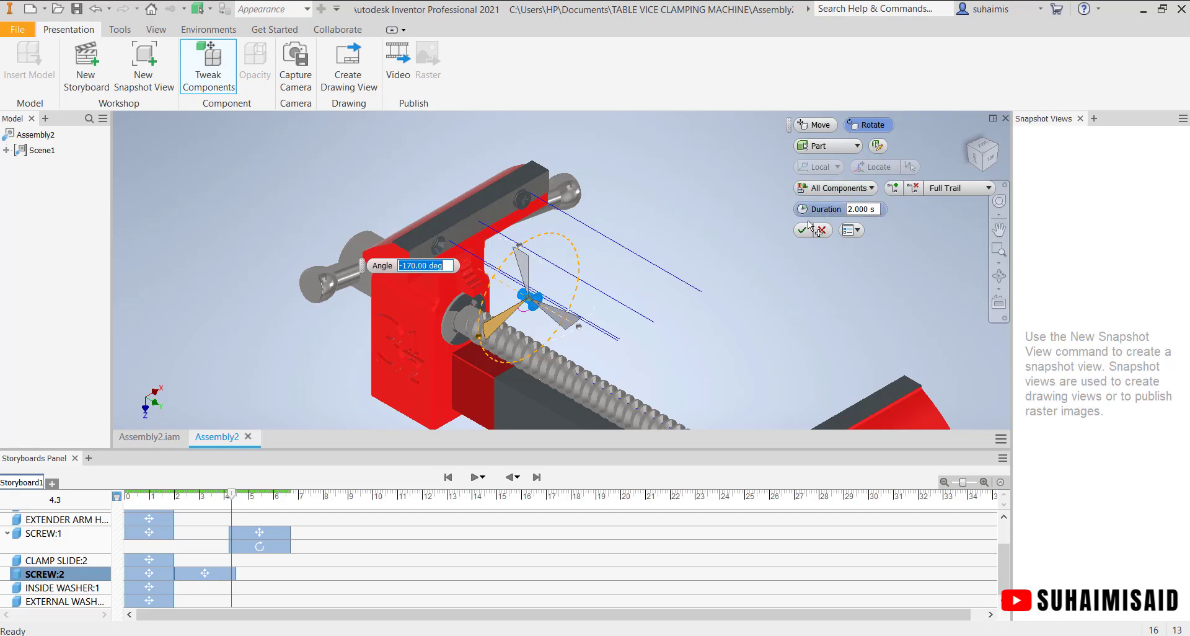
click(406, 266)
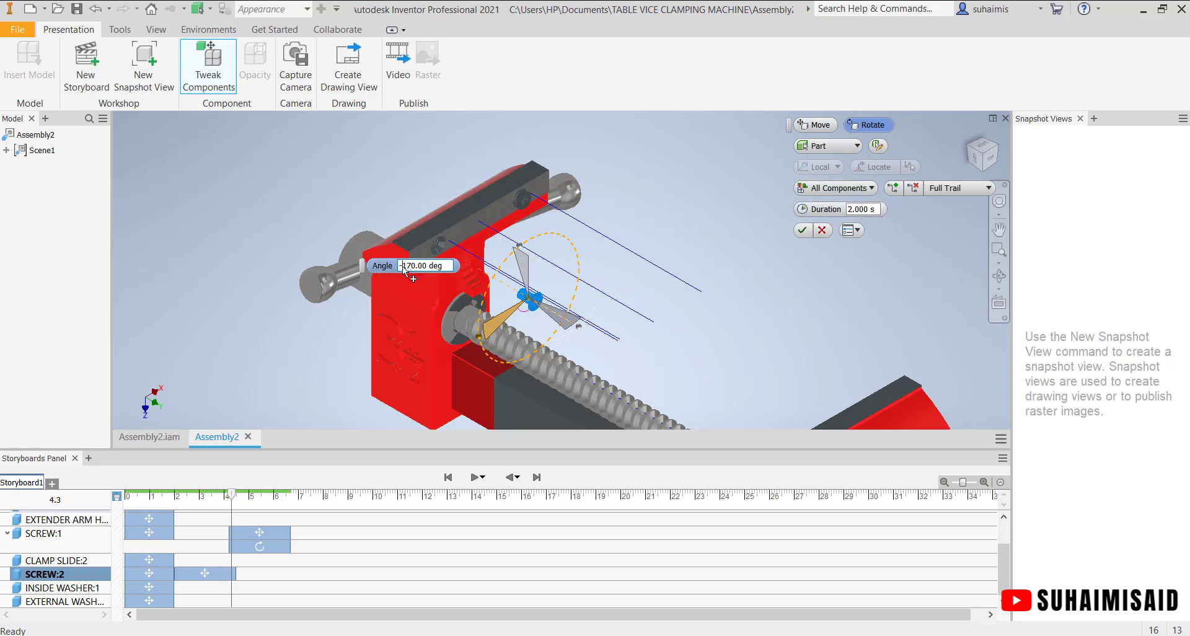
drag(403, 267, 415, 269)
text(360)
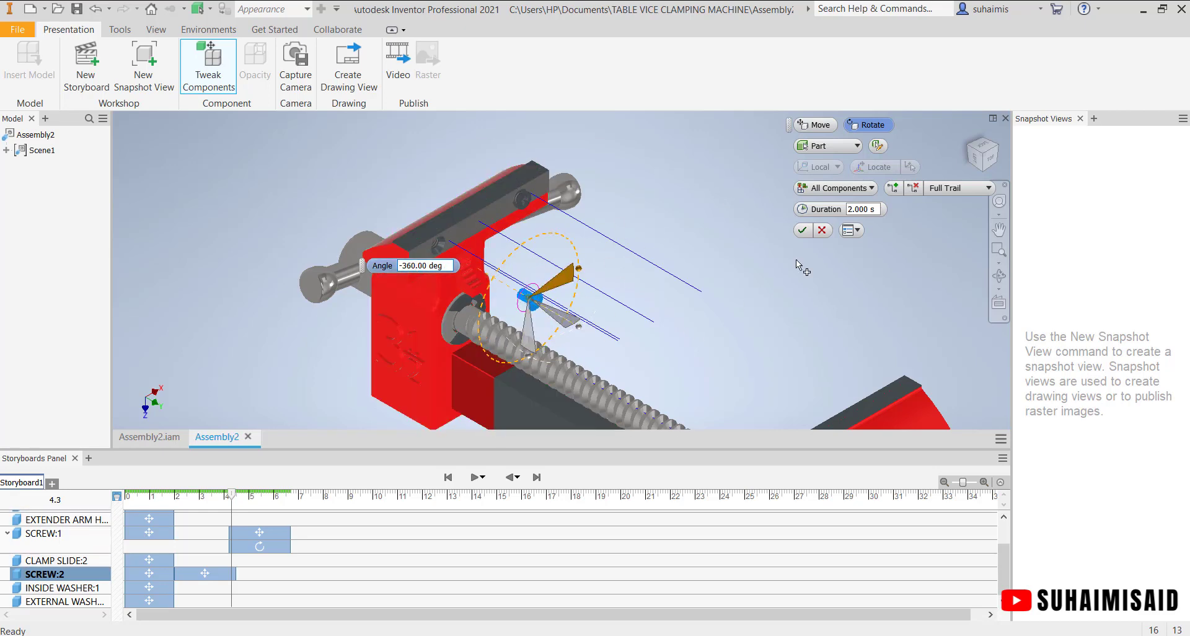
click(802, 231)
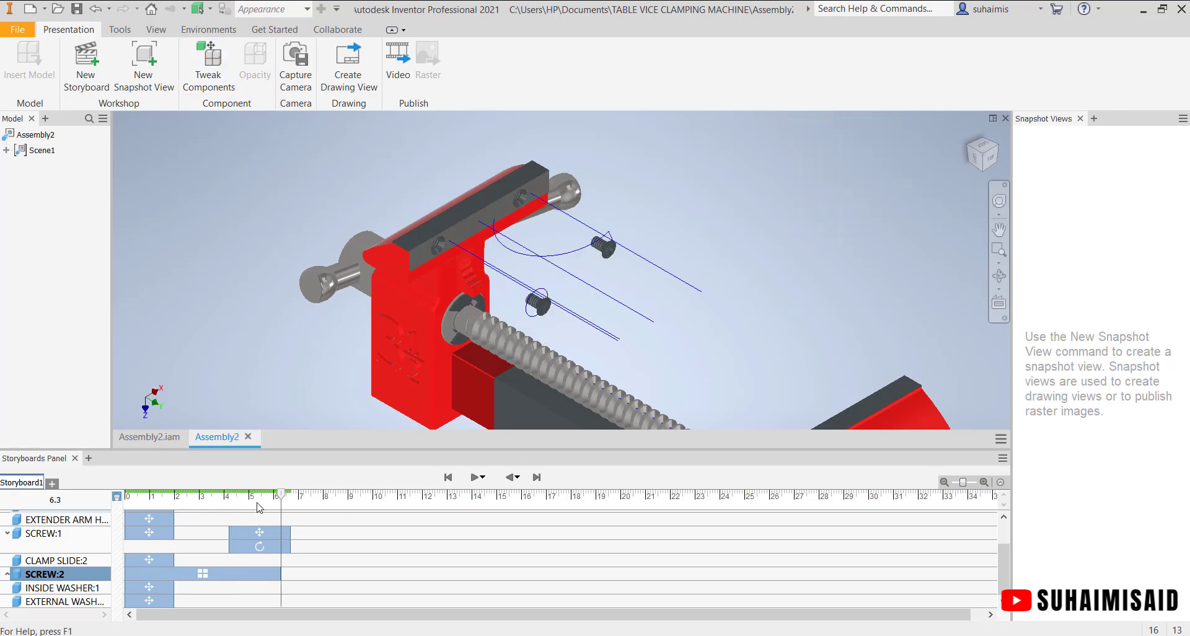
- Expand SCREW:2's tweaks on the storyboard and align its rotation with its second move, both running from about 2 s to 4.5 s
click(202, 578)
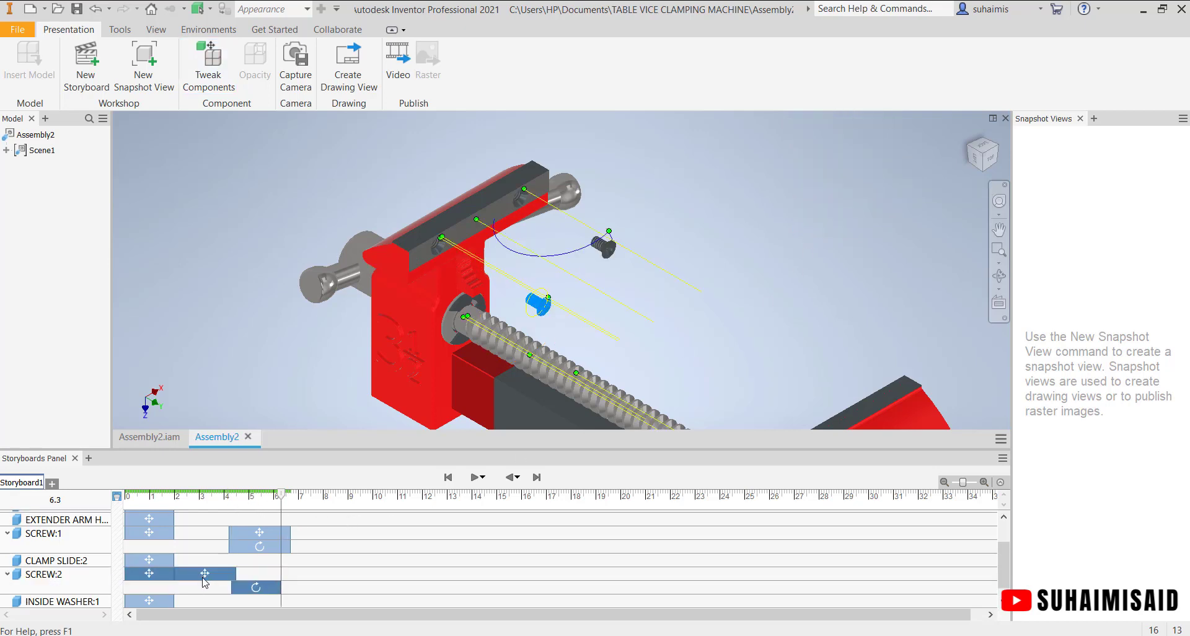
click(199, 588)
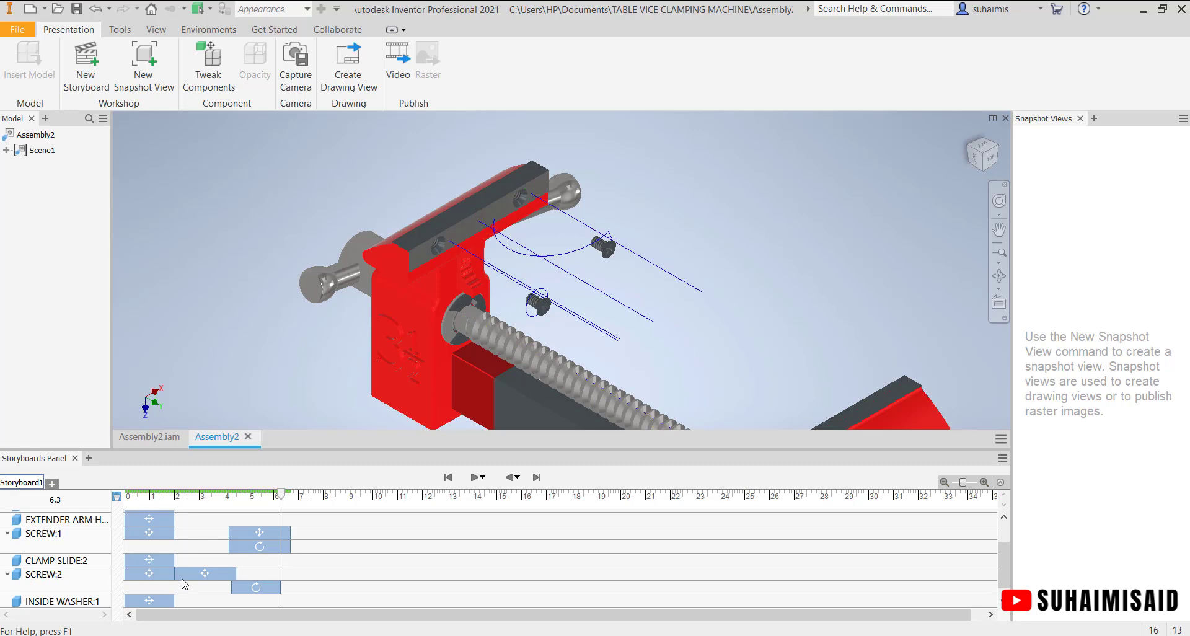
click(170, 576)
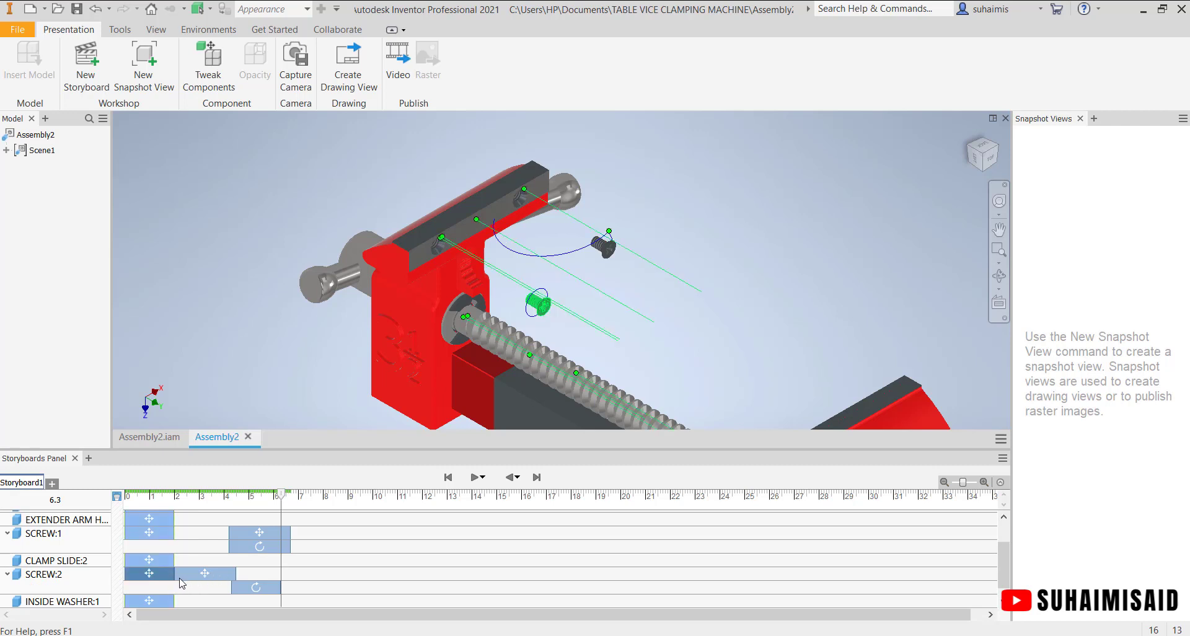
click(159, 586)
click(154, 578)
click(206, 575)
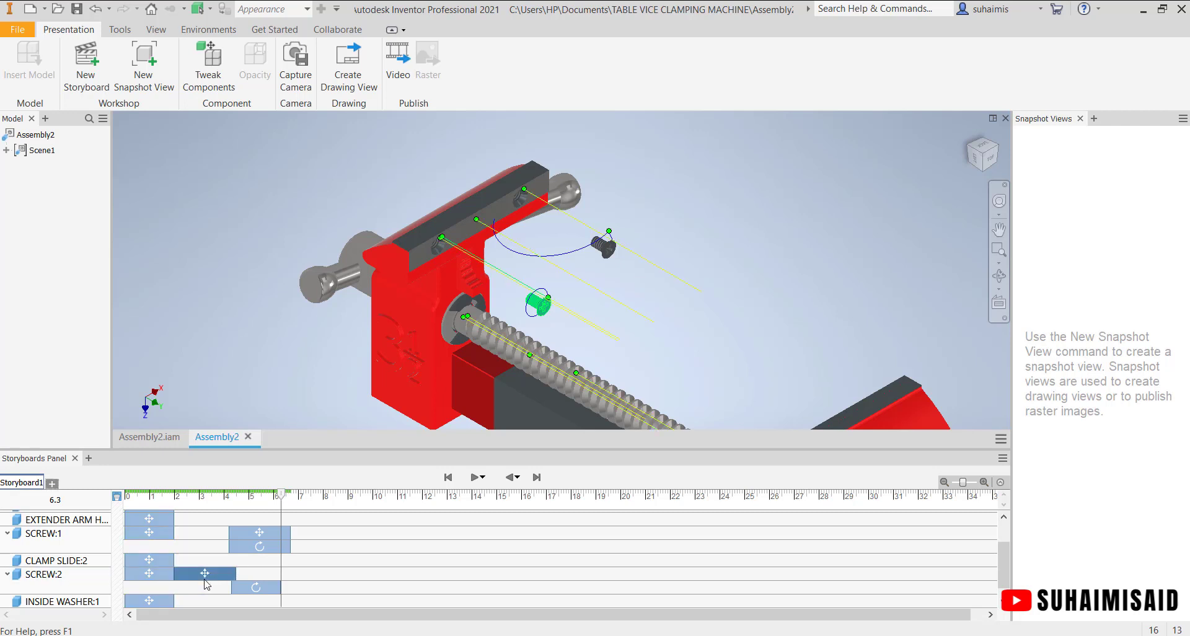
mouse_move(239, 587)
mouse_down()
mouse_move(198, 597)
mouse_move(235, 594)
mouse_up()
click(262, 558)
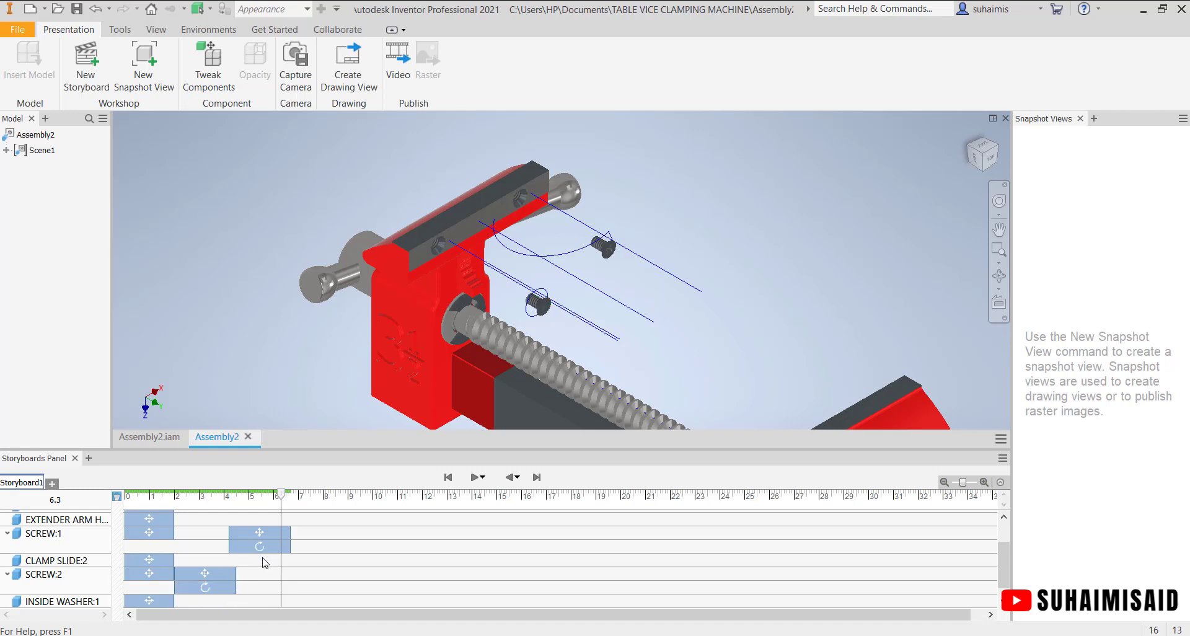
- Shift SCREW:1's second move and rotation together to run from about 4.5 s to 7 s, and collapse SCREW:2's tweaks
click(247, 533)
click(257, 562)
click(260, 545)
drag(259, 545, 273, 533)
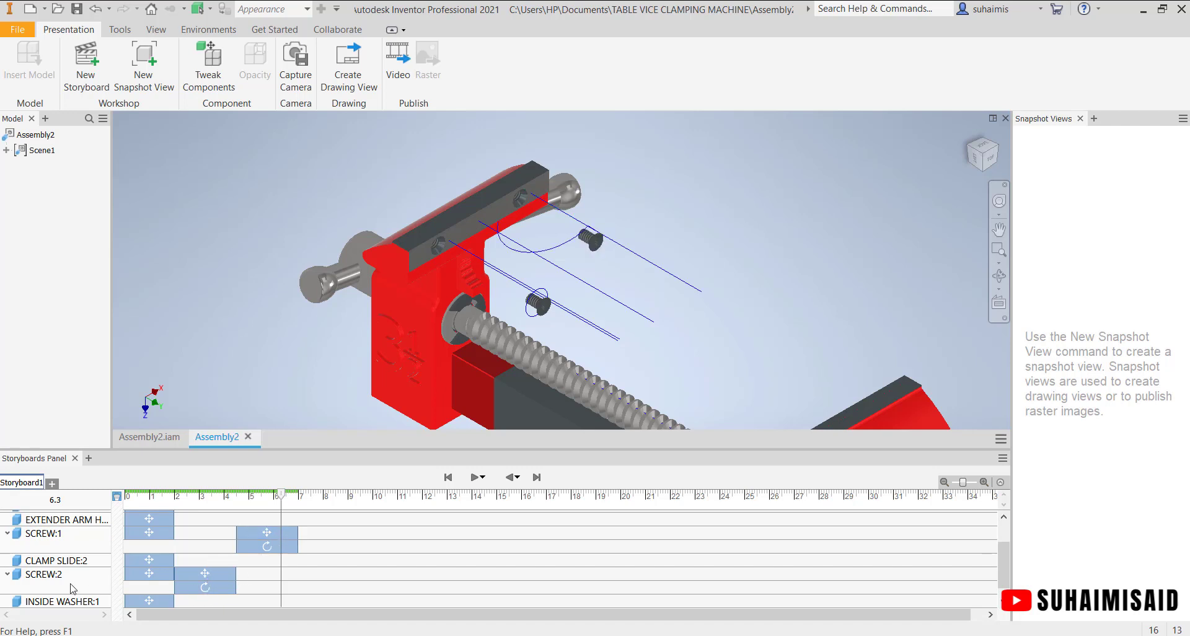
click(6, 574)
click(24, 534)
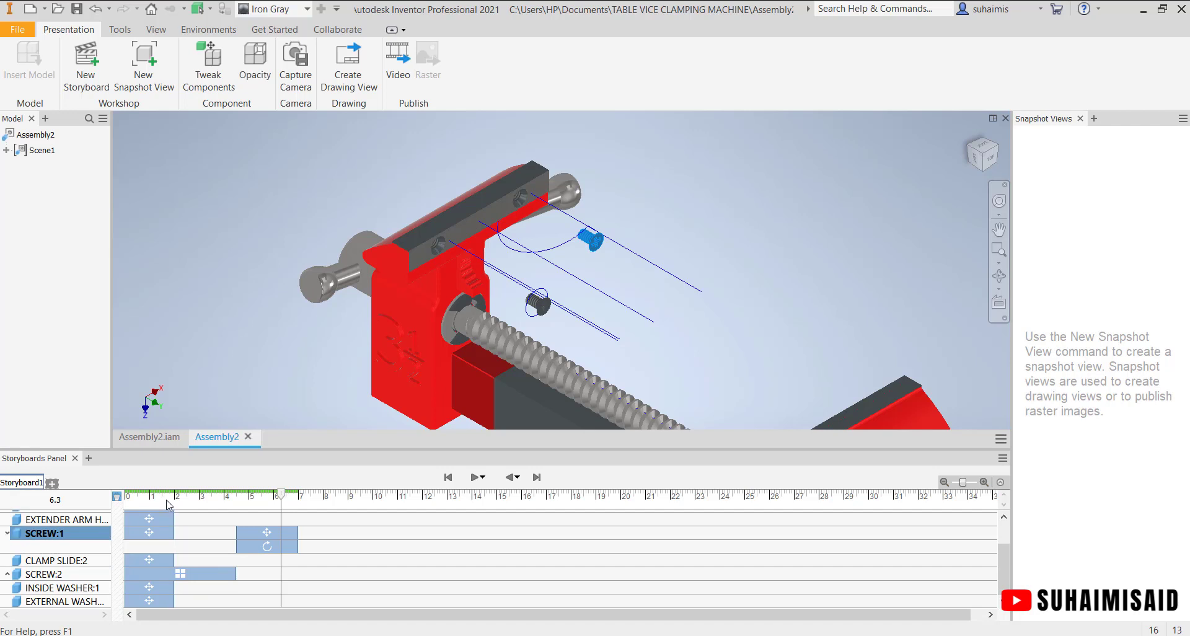
- Play the storyboard from the start and scrub between 5.0 s and 5.8 s, examining the path of SCREW:1
click(125, 500)
scroll(510, 307, up, 3)
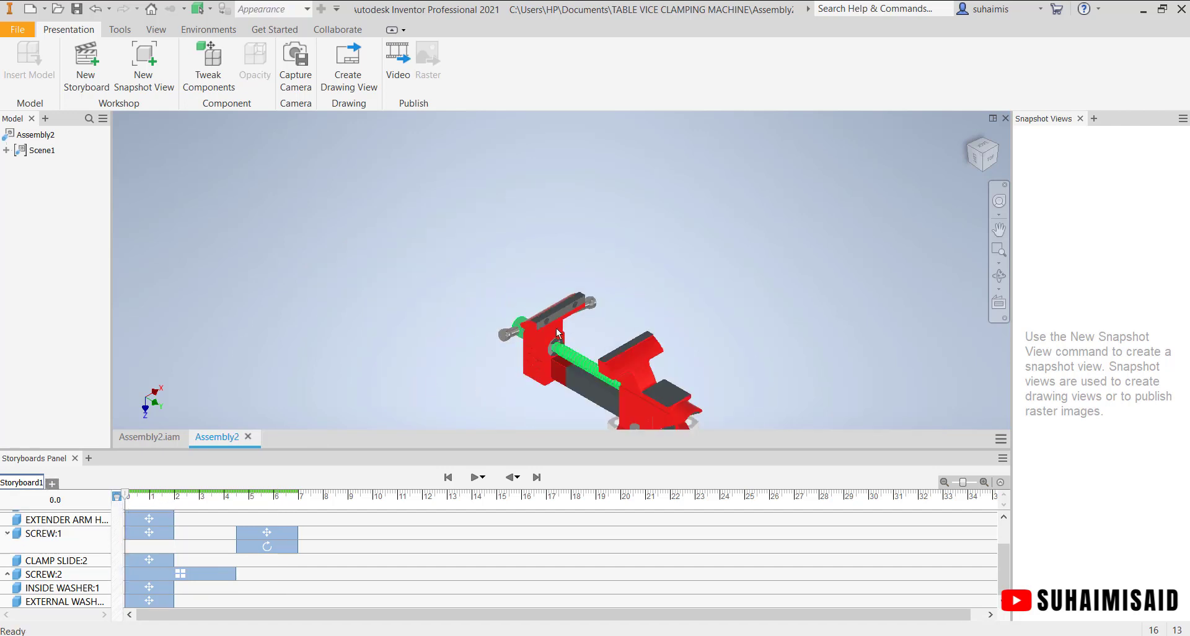
scroll(538, 295, down, 4)
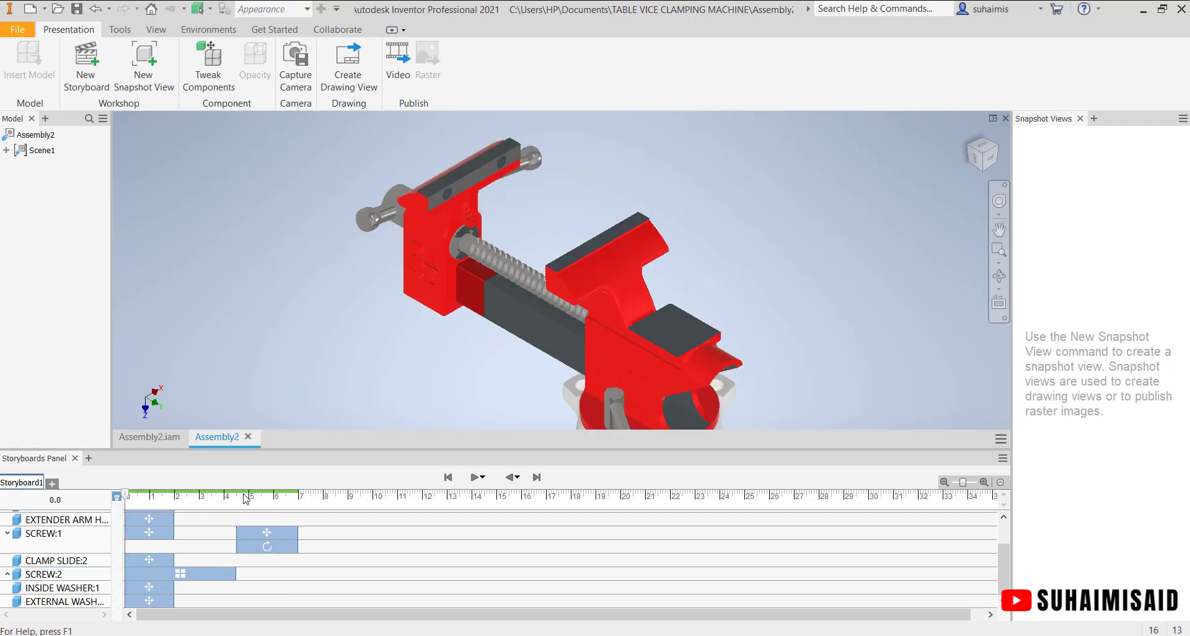
click(474, 478)
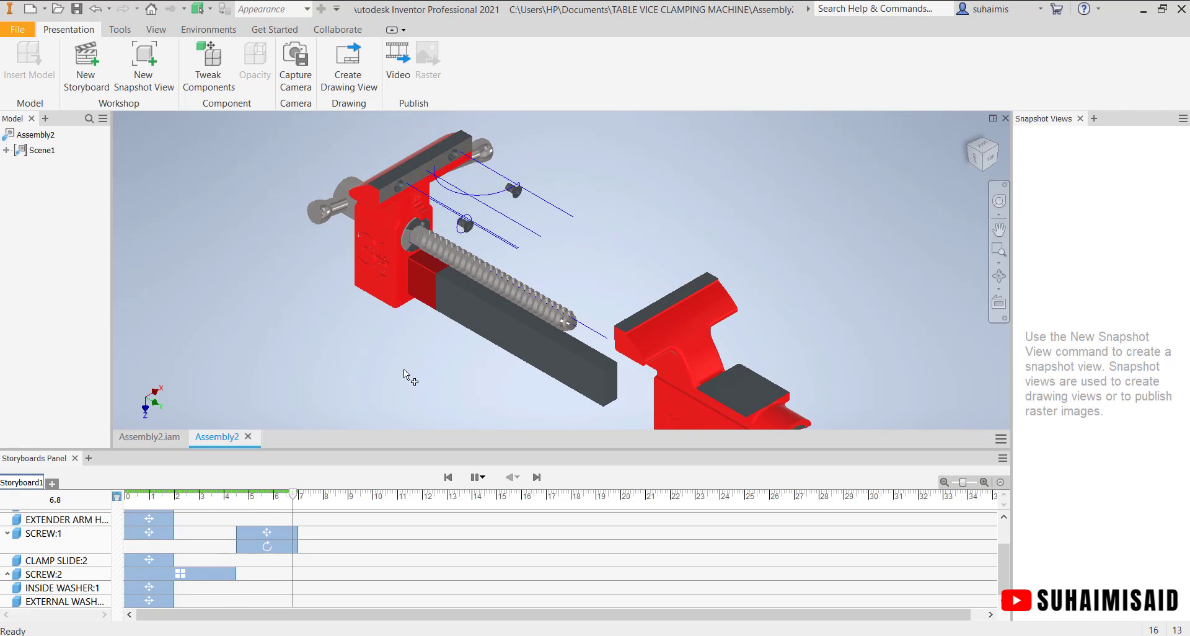
click(259, 498)
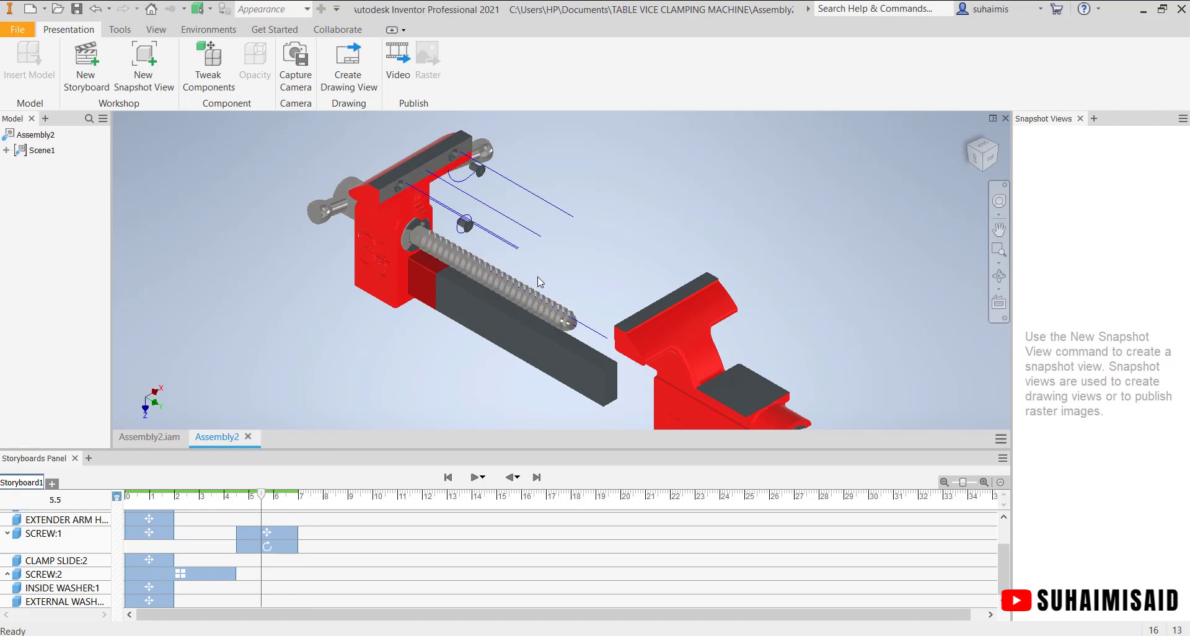
click(268, 500)
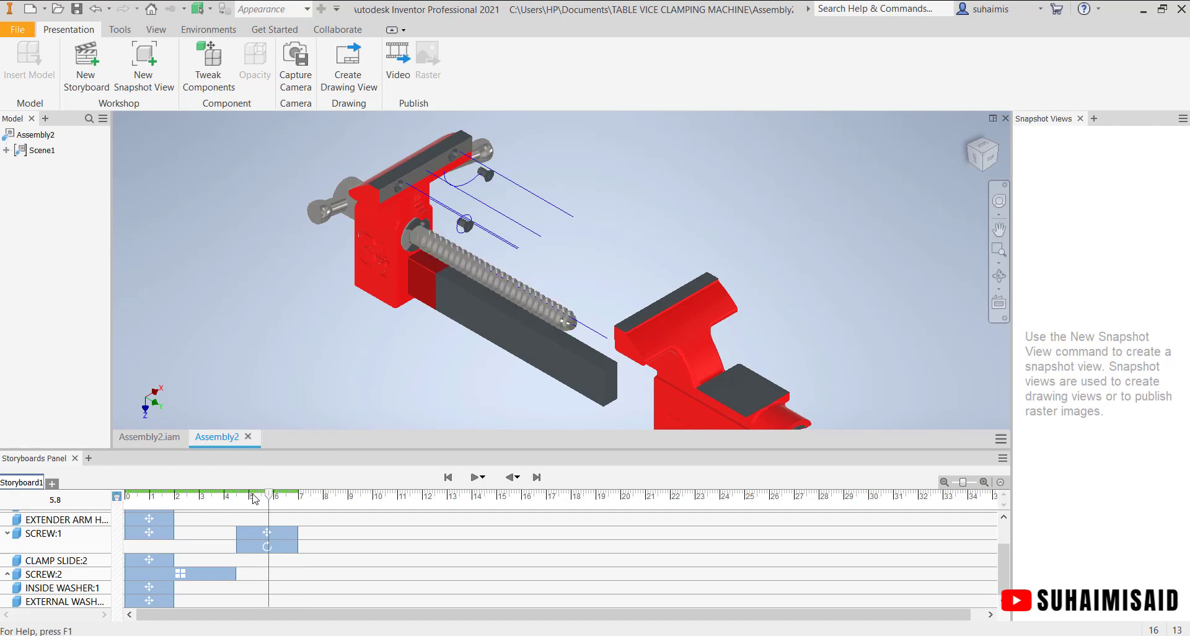
click(250, 500)
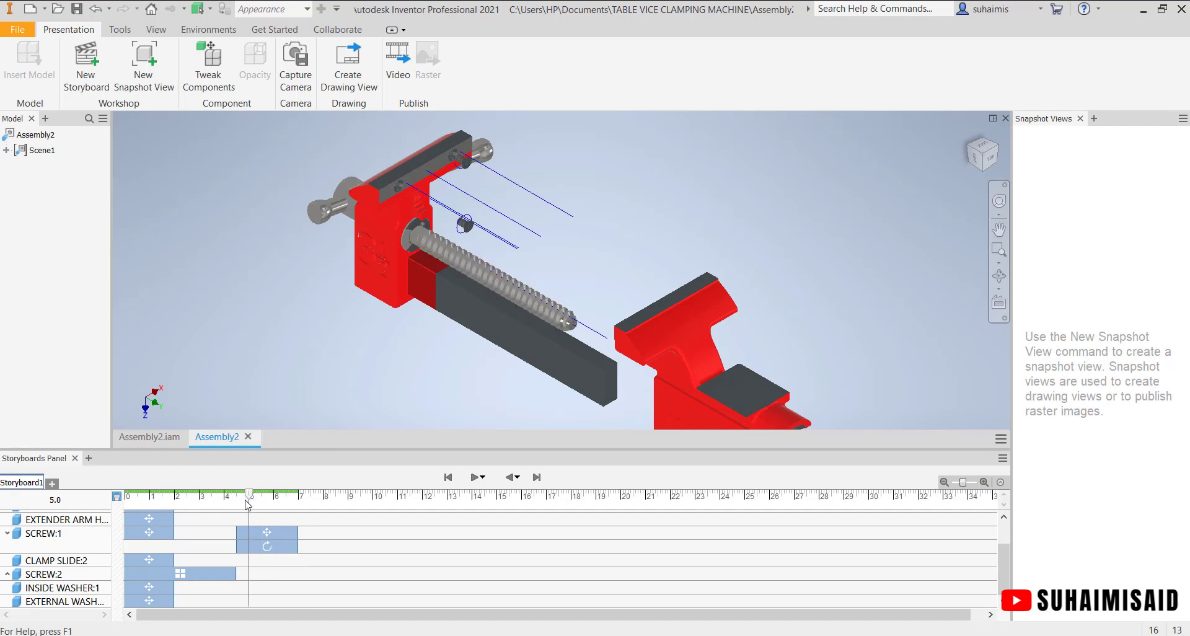
drag(249, 500, 261, 499)
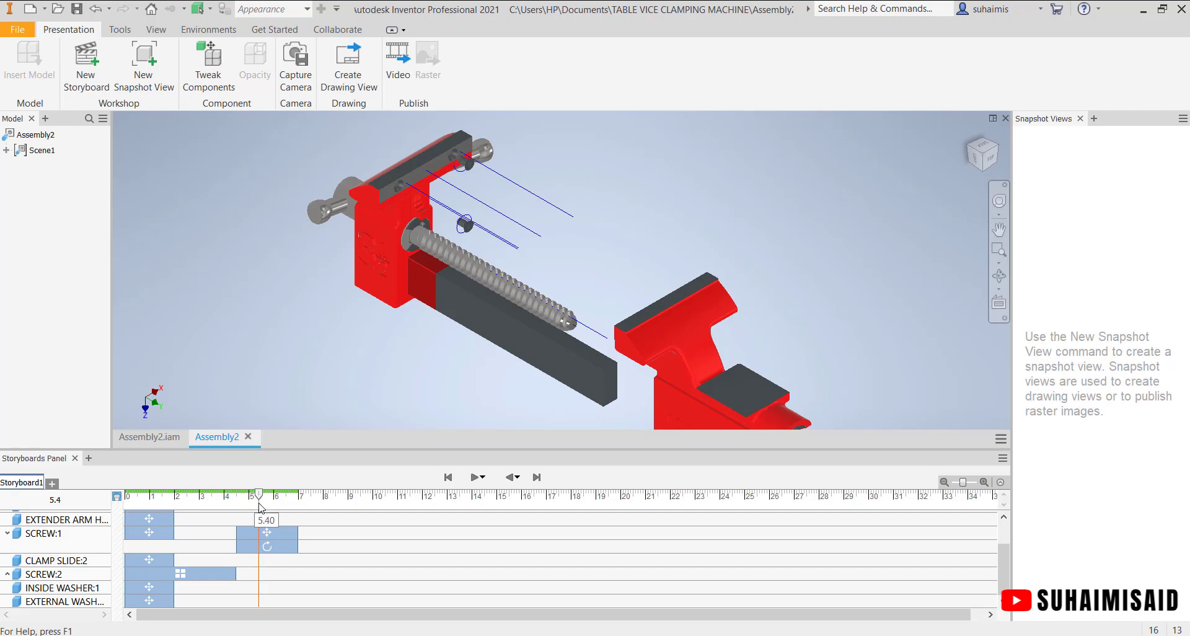
- Delete SCREW:1's rotation tweak from the storyboard
click(263, 549)
scroll(473, 189, up, 3)
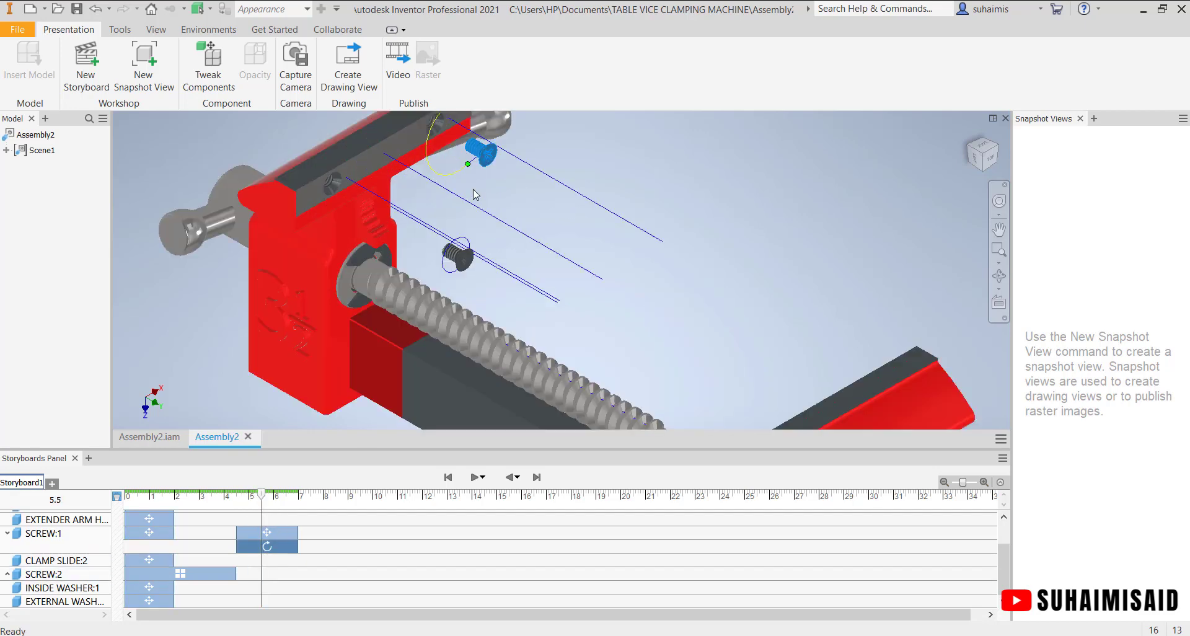
scroll(476, 165, down, 3)
middle_drag(476, 164, 483, 312)
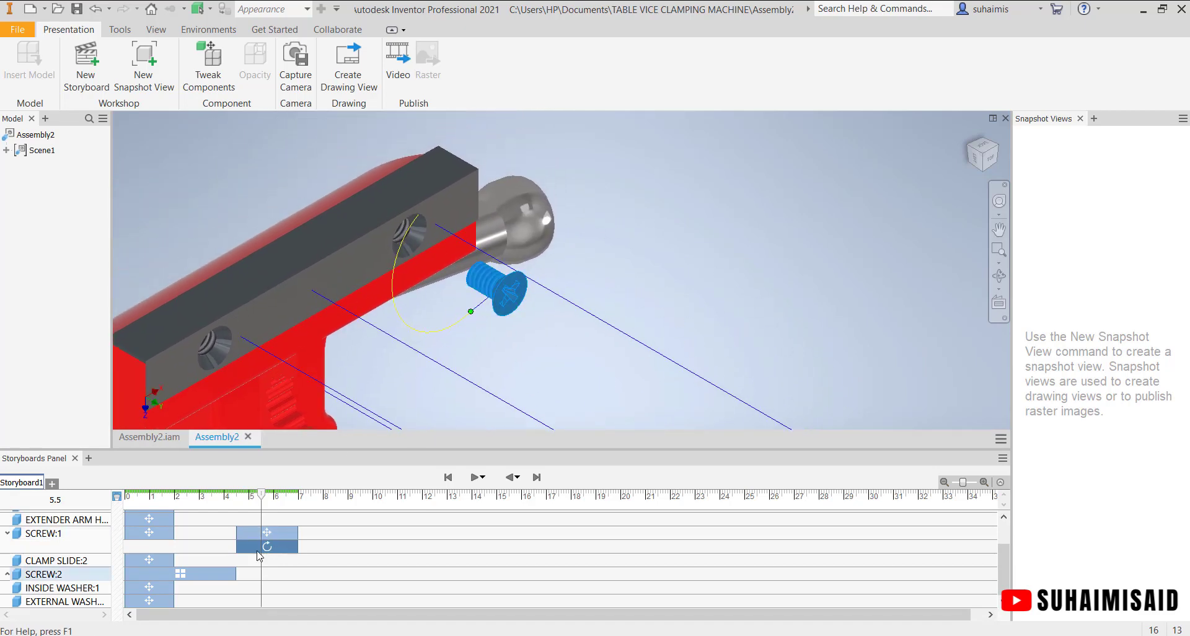
click(334, 552)
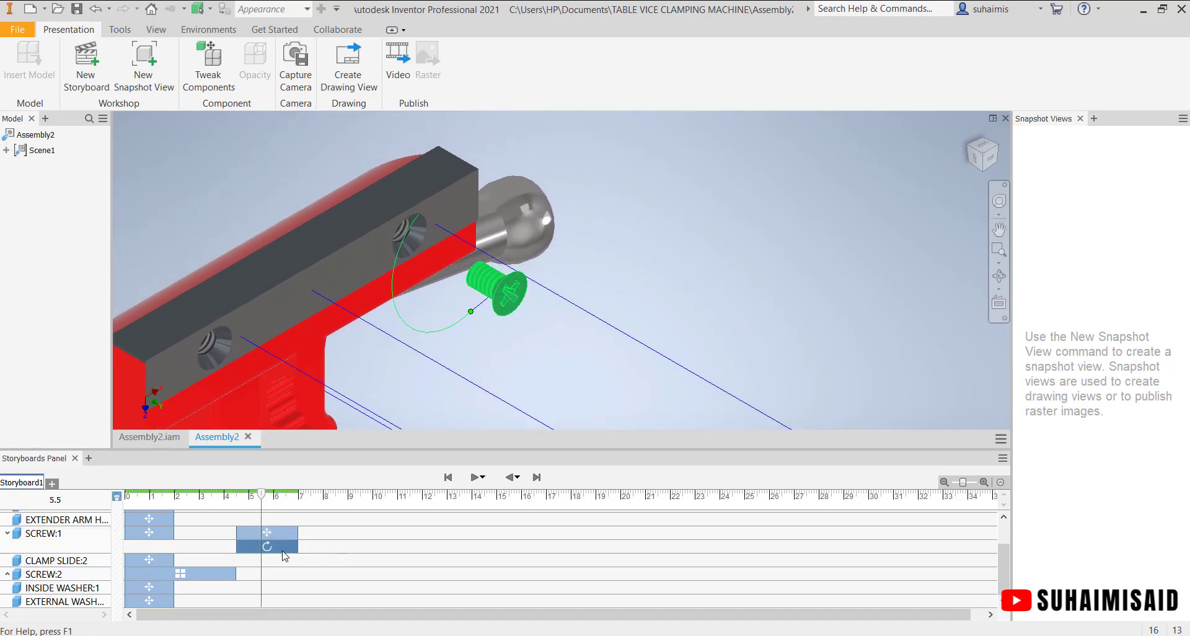
key(Delete)
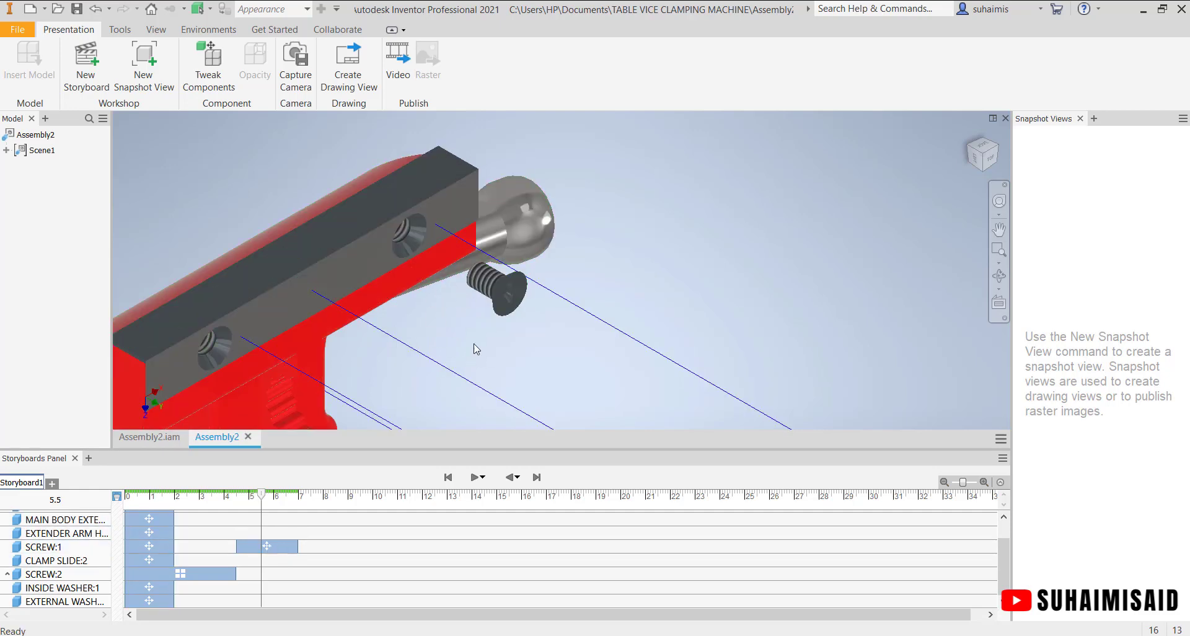
- Add a new rotation tweak of -360 deg about SCREW:1's own axis at 5.5 s with a duration of 2 s
click(490, 290)
click(209, 66)
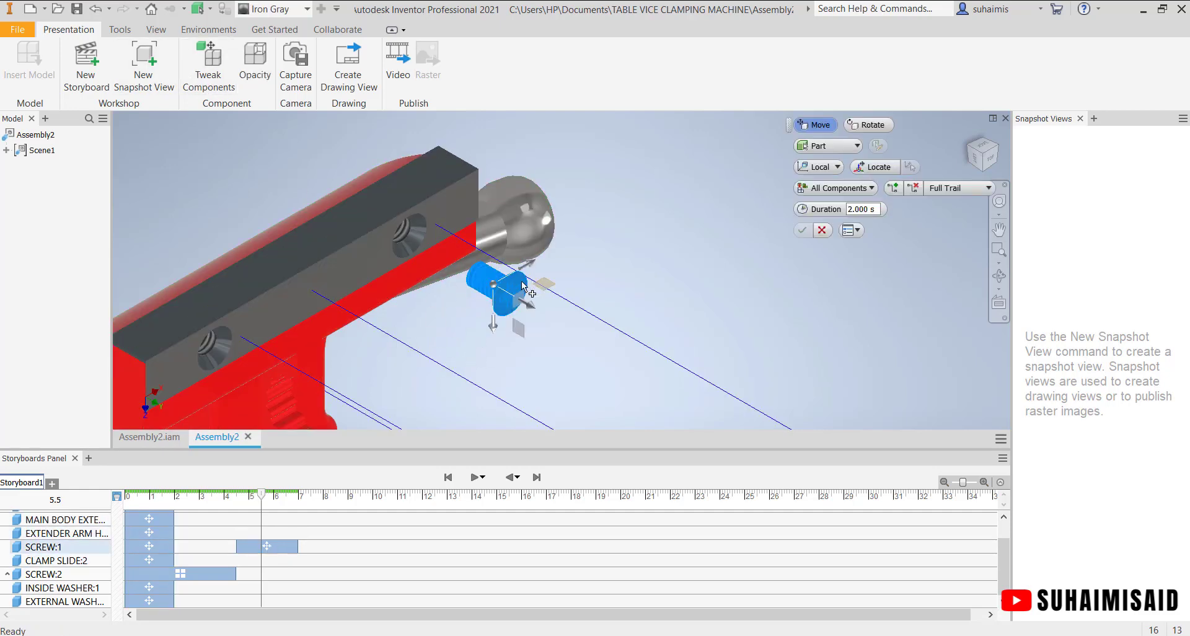
click(869, 125)
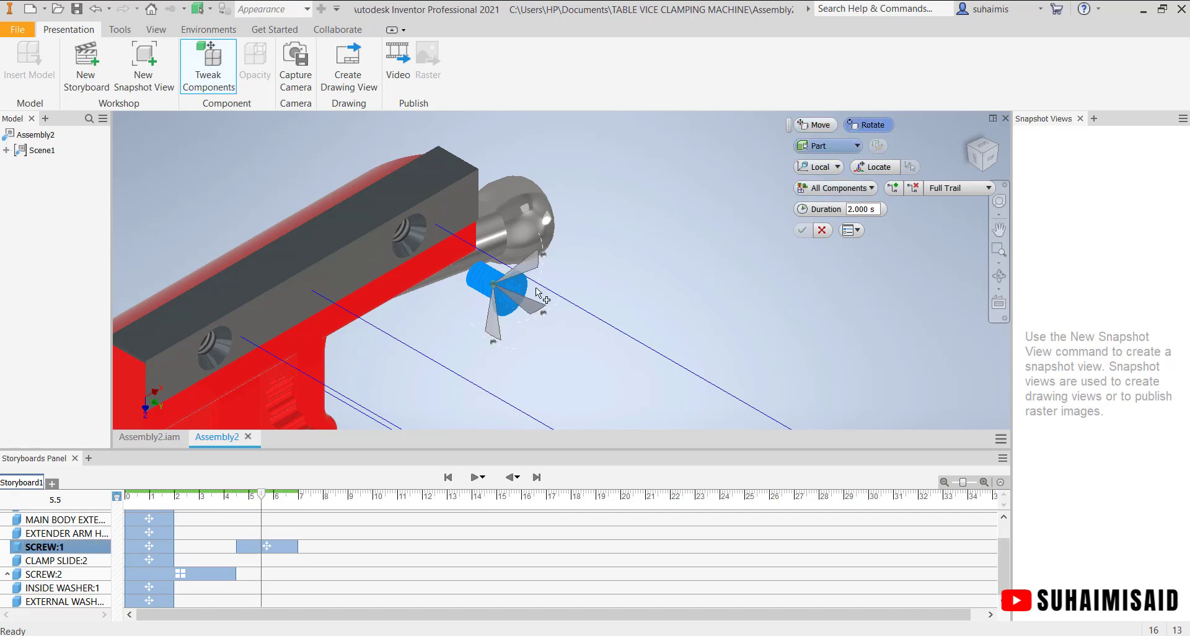
drag(542, 259, 545, 298)
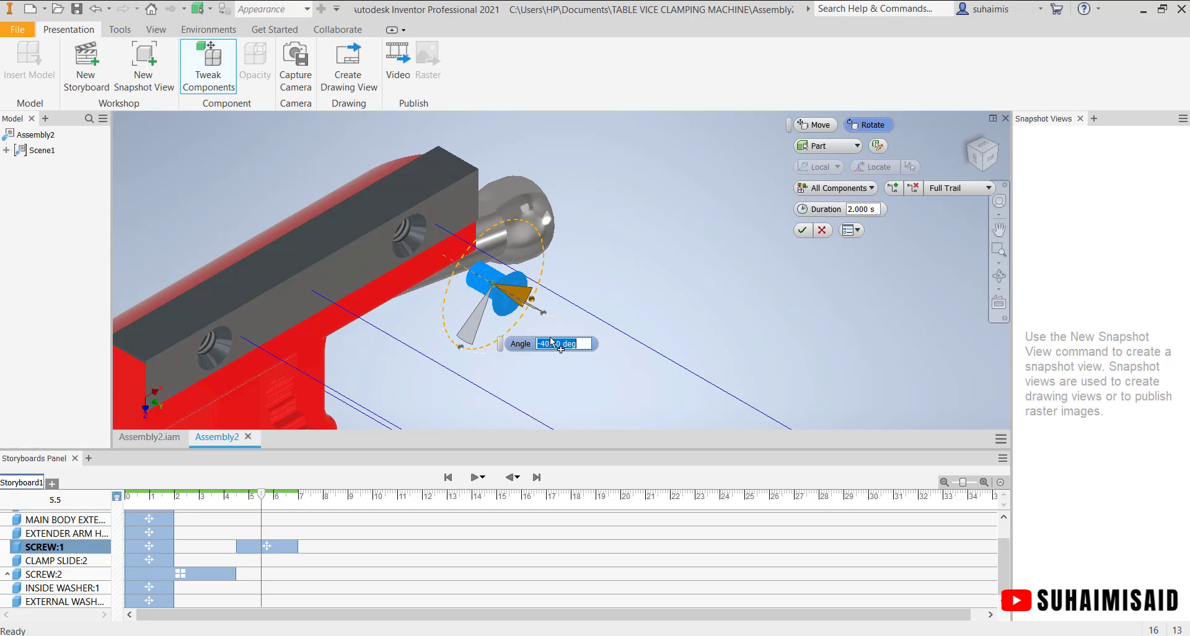
text(-36)
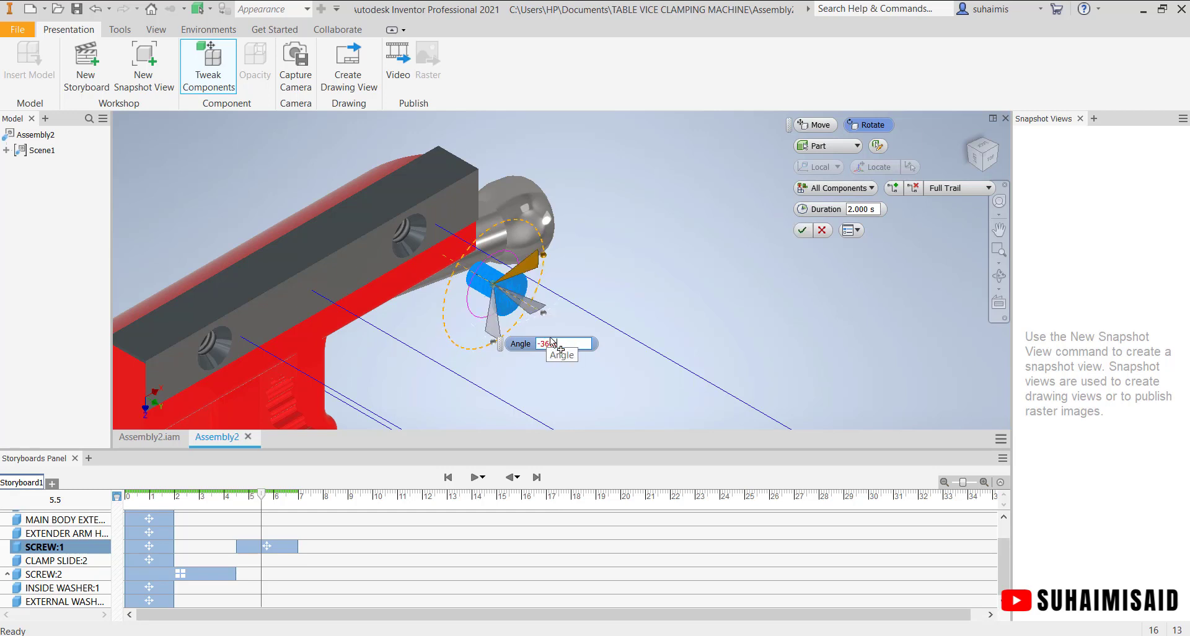
text(0)
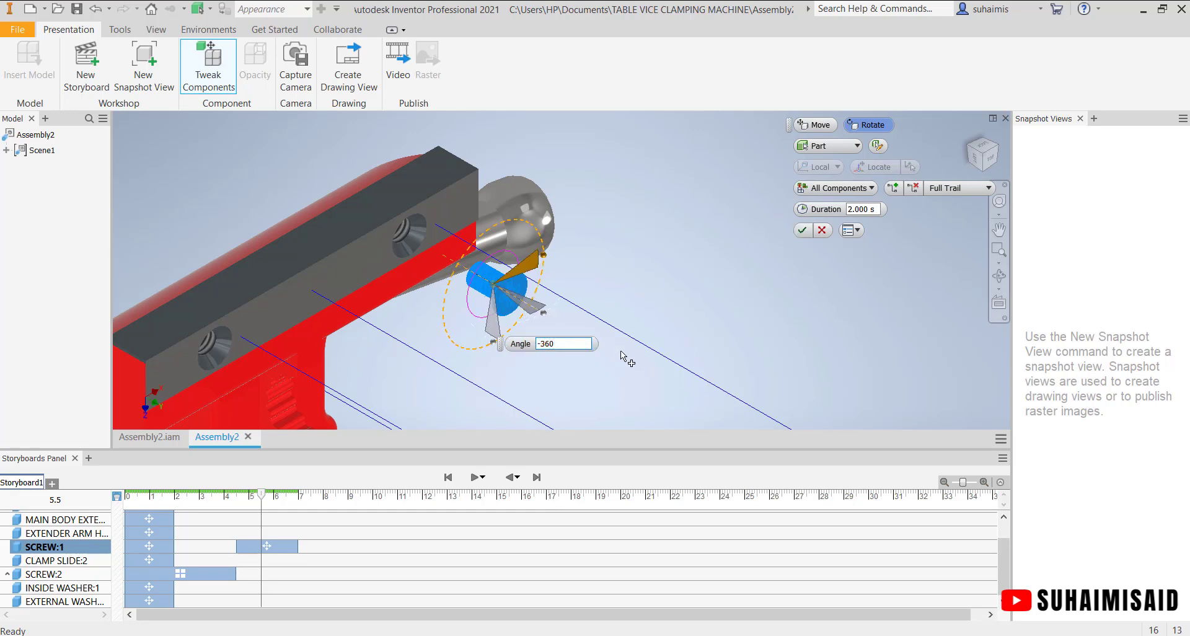
click(802, 229)
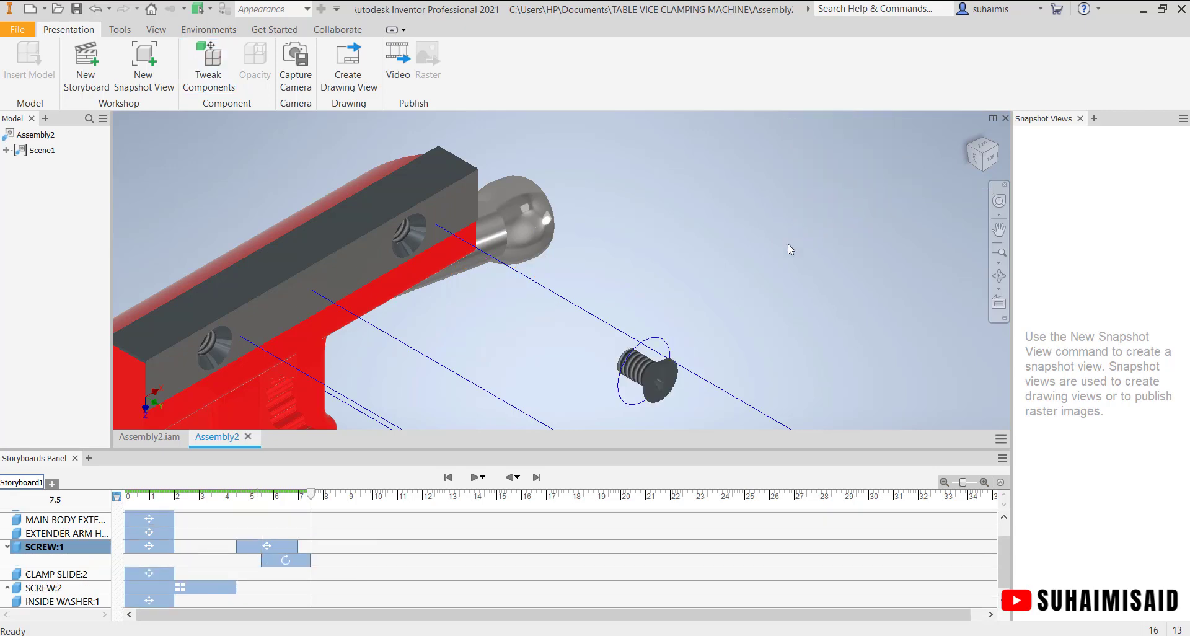
- Align SCREW:1's new rotation with its second move on the storyboard, running from about 4.5 s to 7 s
click(496, 403)
scroll(522, 417, up, 3)
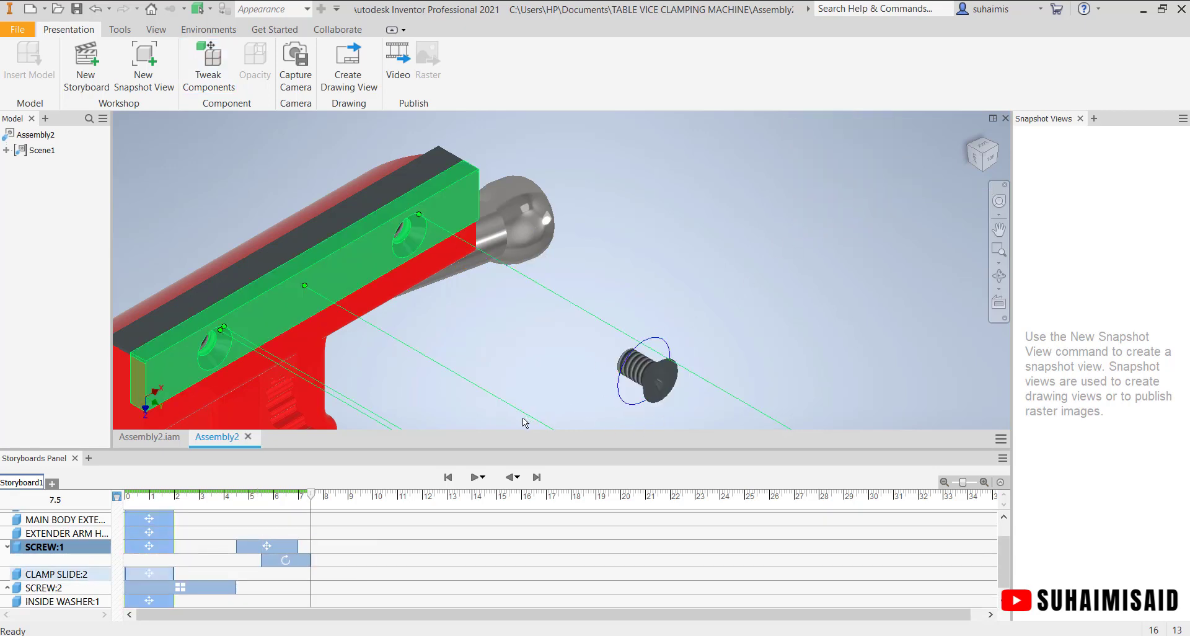
mouse_move(281, 562)
mouse_down()
mouse_move(259, 561)
mouse_move(297, 565)
mouse_up()
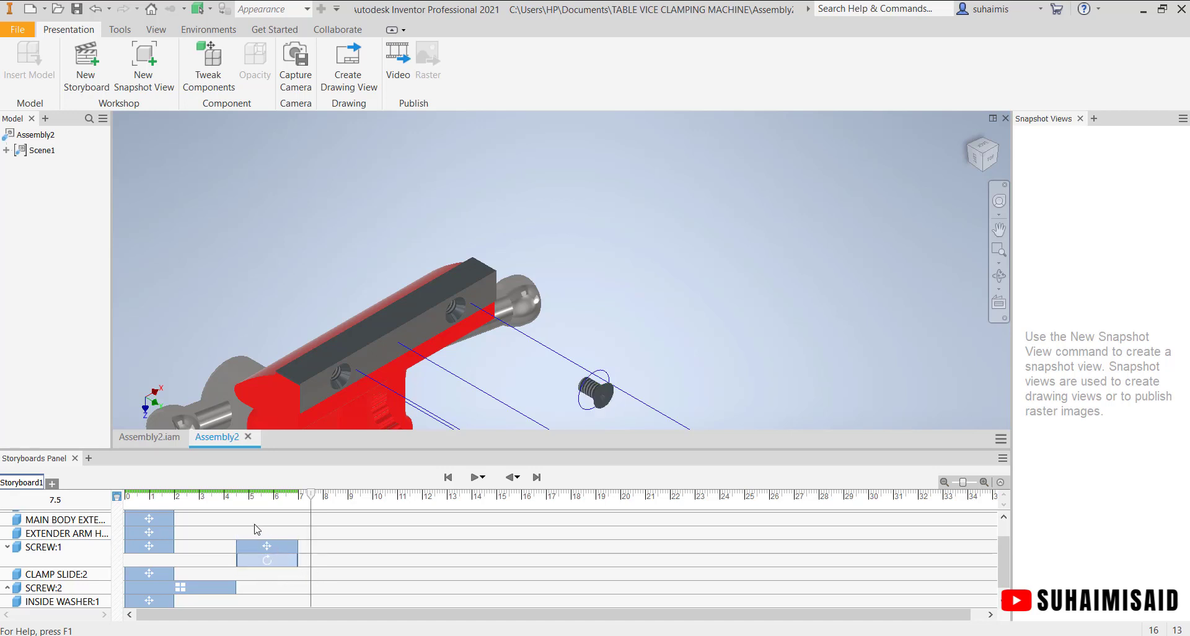
- Return the storyboard to about 0.1 s and play the animation, examining how both screws leave the clamp jaw
click(237, 501)
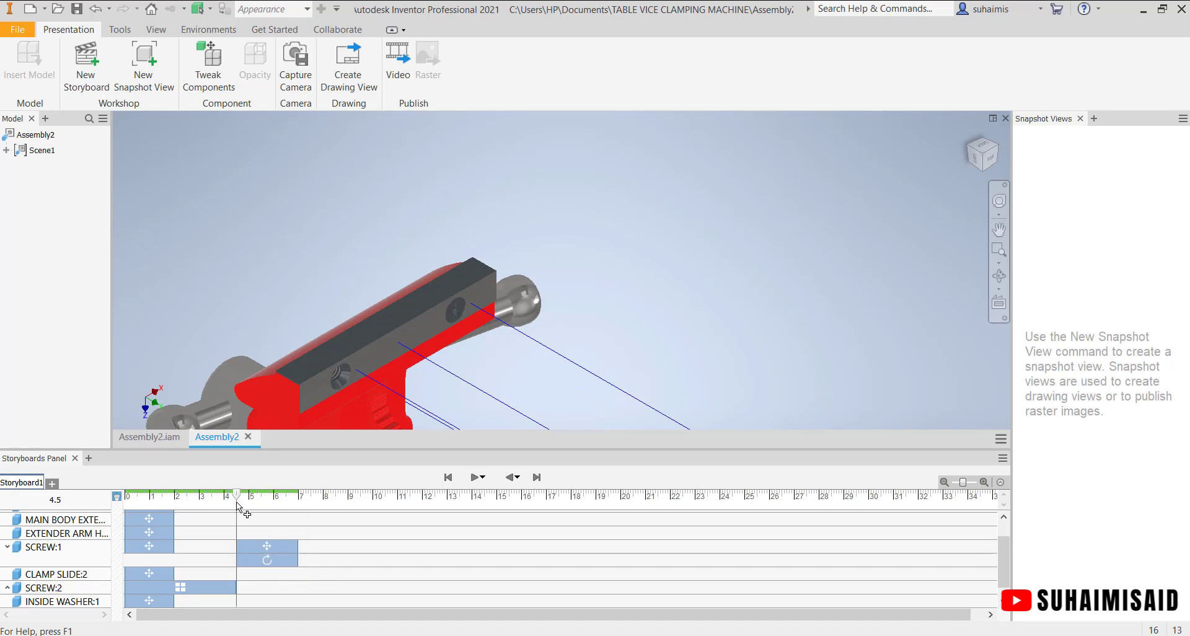
click(128, 504)
middle_click(544, 368)
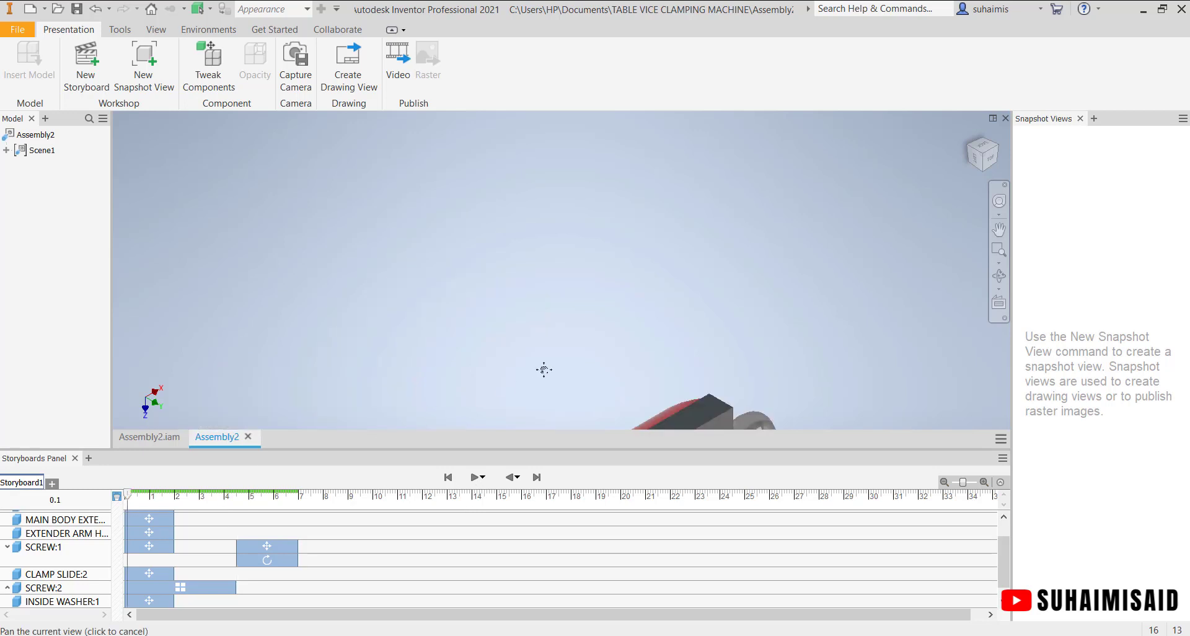
middle_click(544, 369)
scroll(467, 285, down, 3)
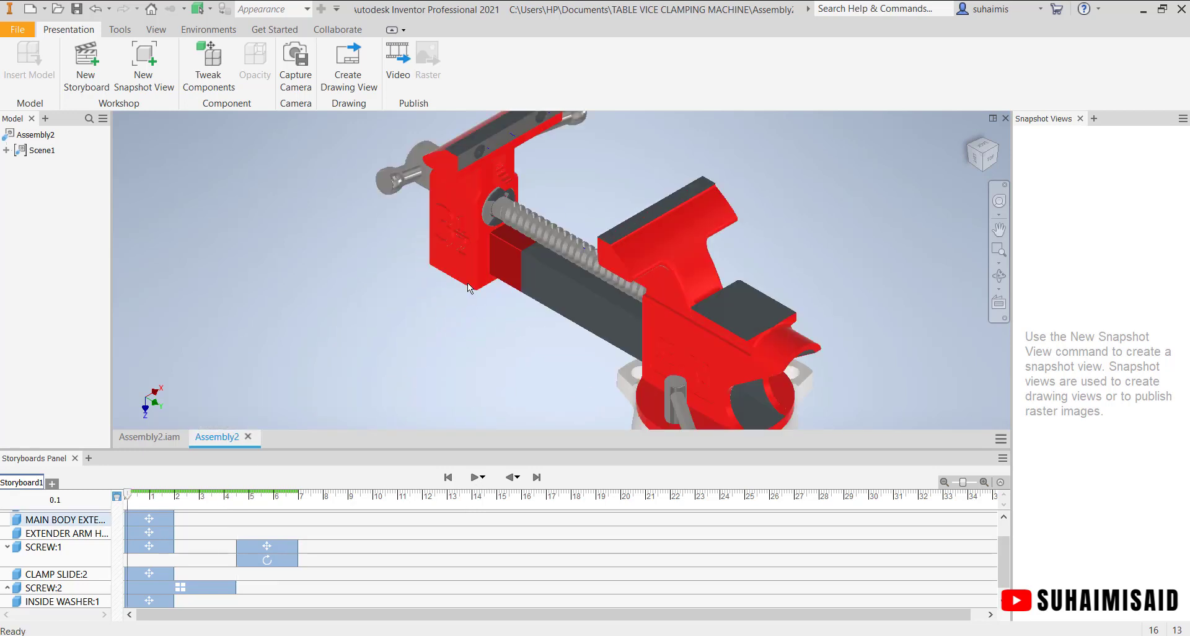
middle_drag(467, 284, 538, 388)
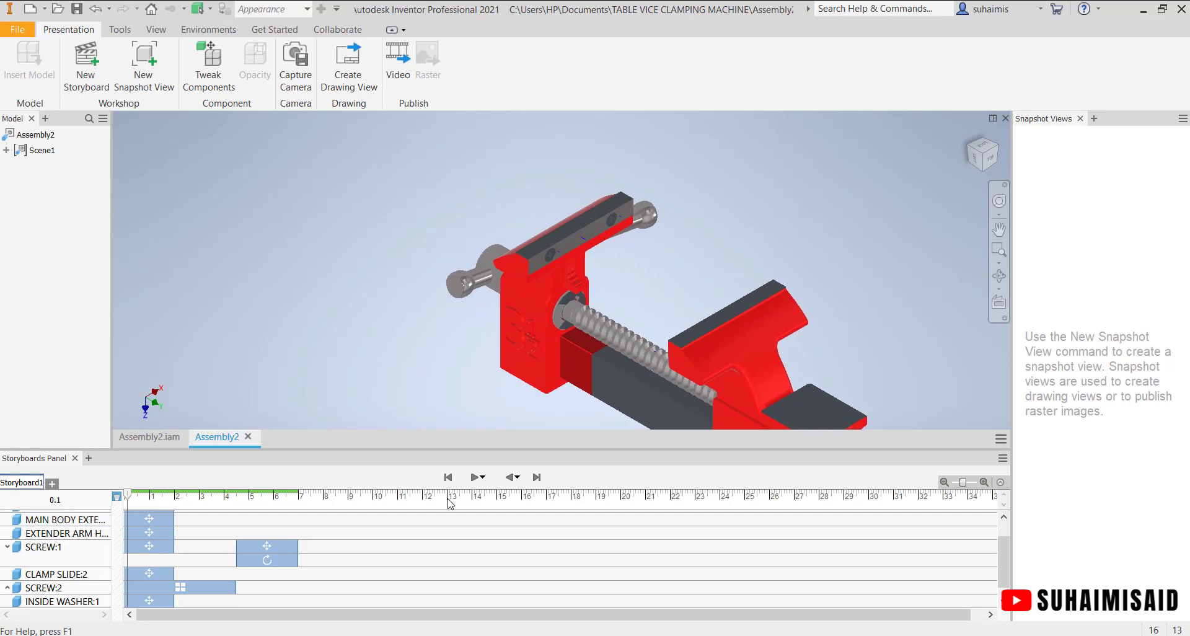
click(481, 481)
click(476, 479)
click(475, 478)
scroll(508, 354, down, 3)
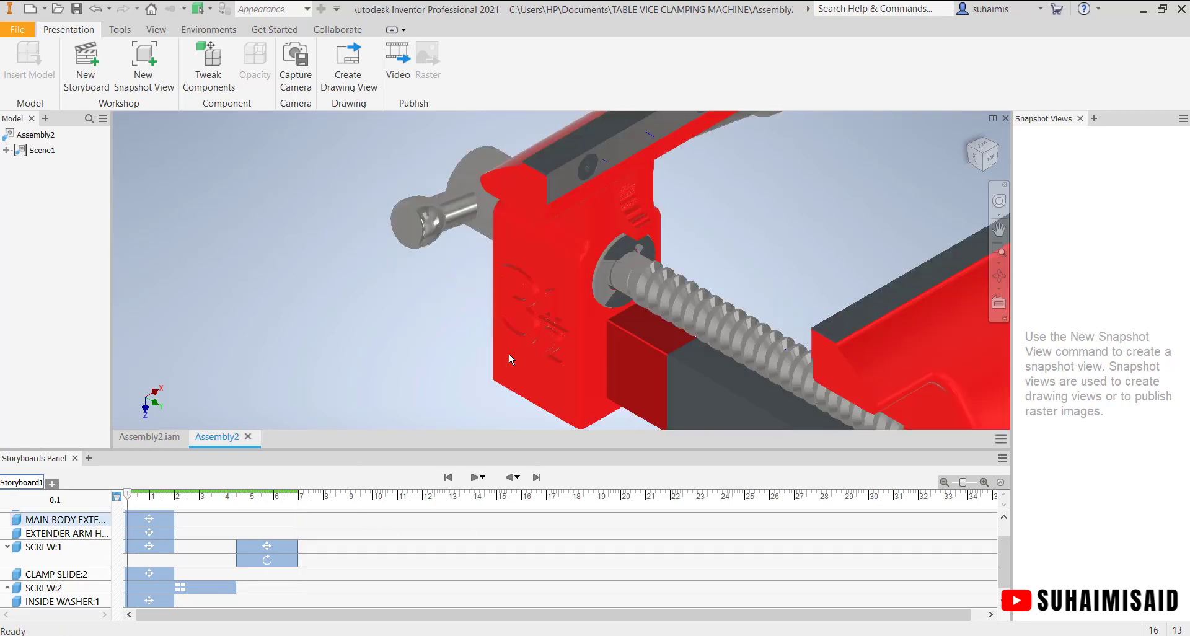
scroll(506, 360, up, 4)
scroll(506, 361, up, 3)
middle_drag(403, 375, 445, 274)
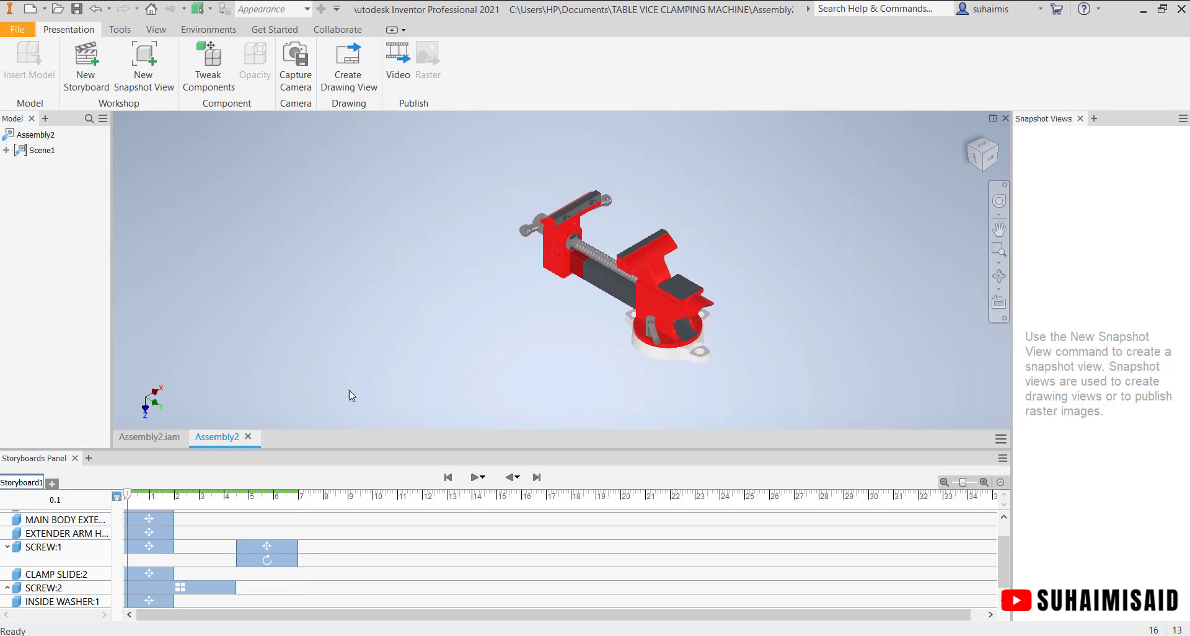
- Scrub the storyboard forward to 7.0 s and examine both screws' extracted positions and rotation trails up close
click(197, 498)
click(263, 507)
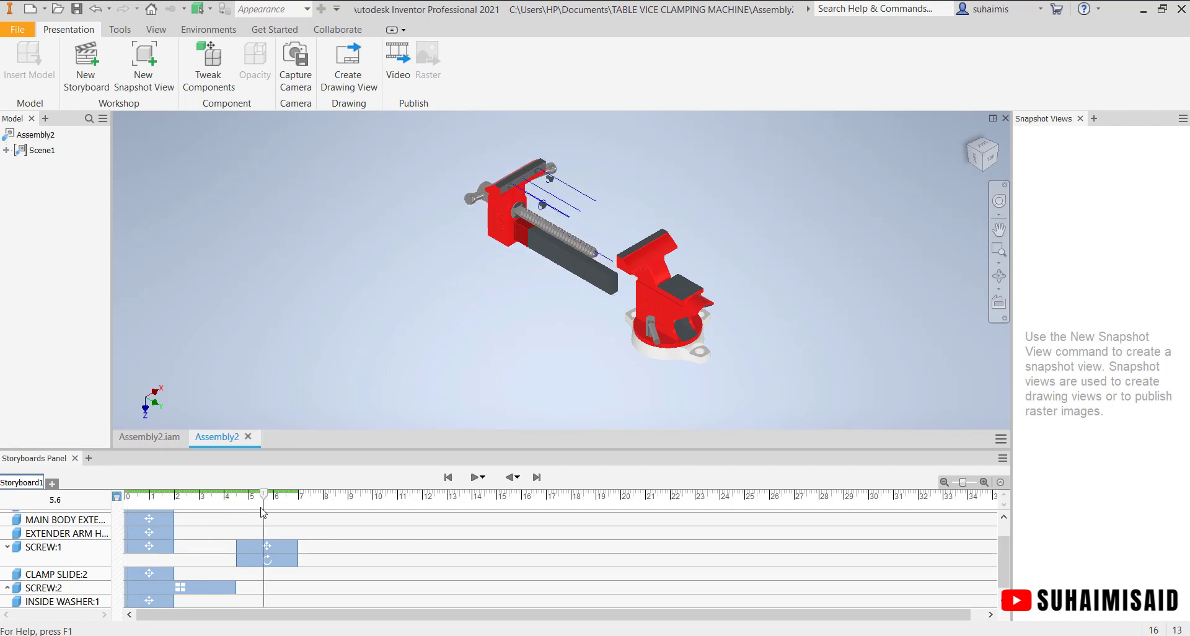
click(295, 504)
click(299, 503)
scroll(589, 193, up, 3)
scroll(575, 193, down, 7)
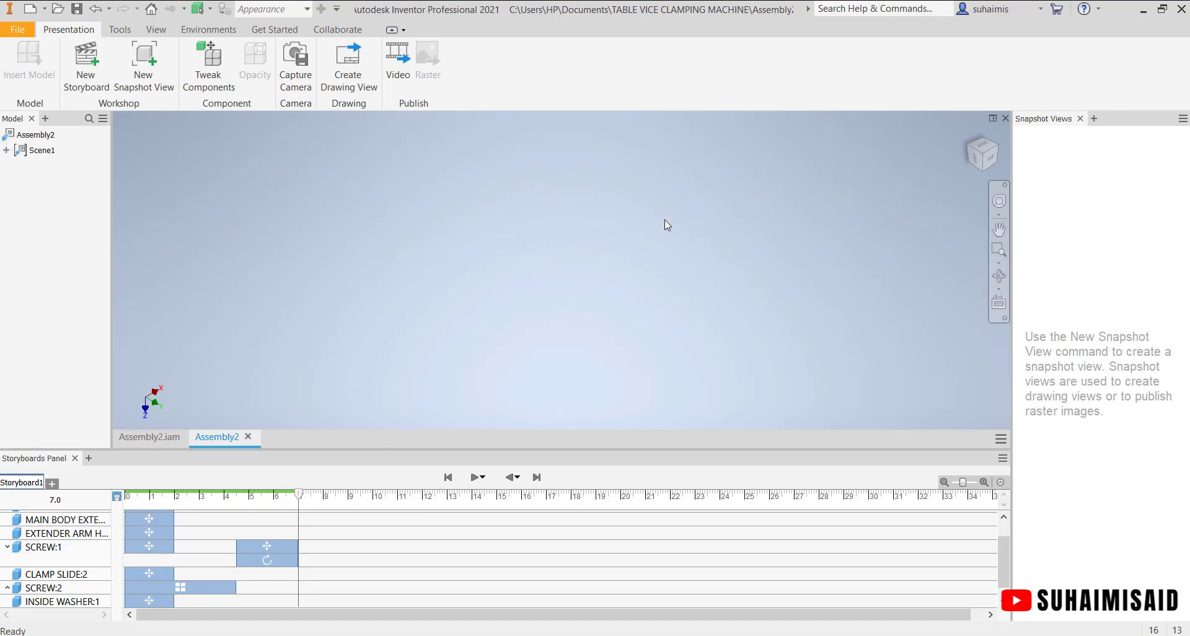
scroll(779, 271, up, 4)
middle_drag(801, 274, 266, 308)
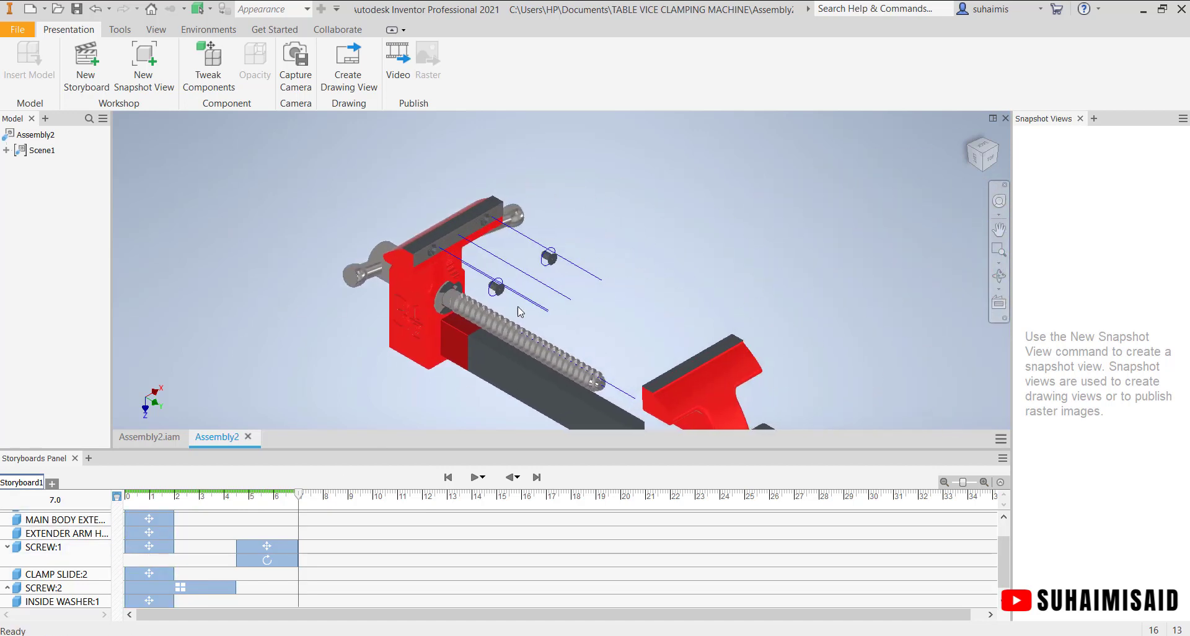
- Add a 2 s move tweak at 7.0 s that shifts CLAMP SLIDE:2 about -1.575 in along Y, away from the jaw
scroll(520, 312, up, 2)
scroll(526, 278, down, 5)
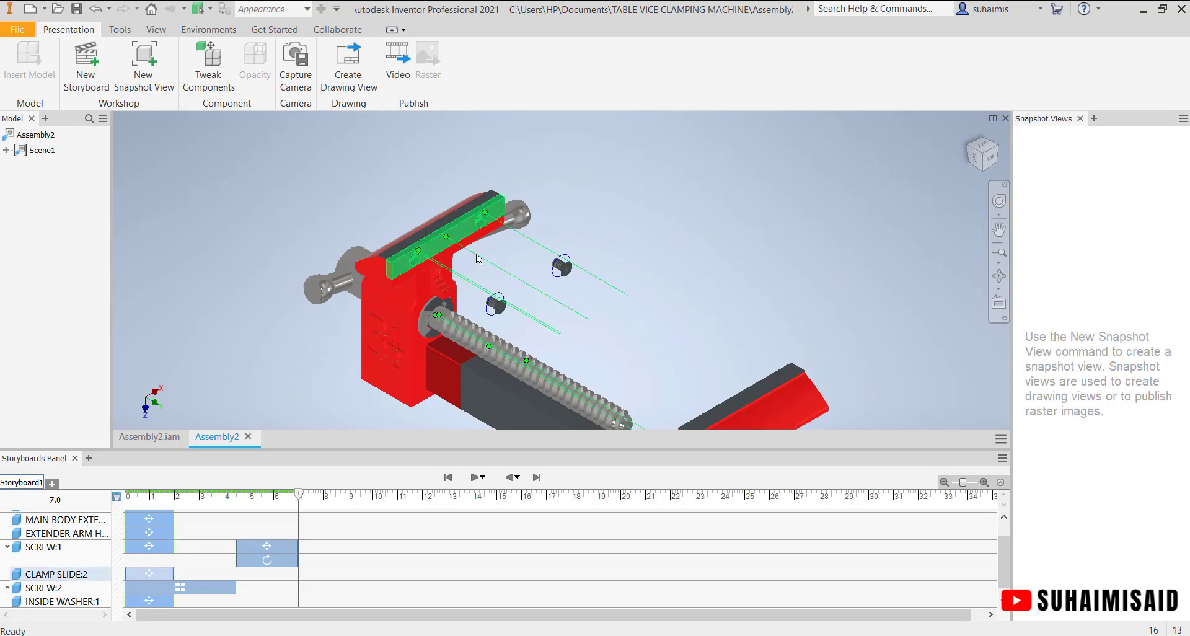
scroll(477, 259, down, 3)
click(455, 215)
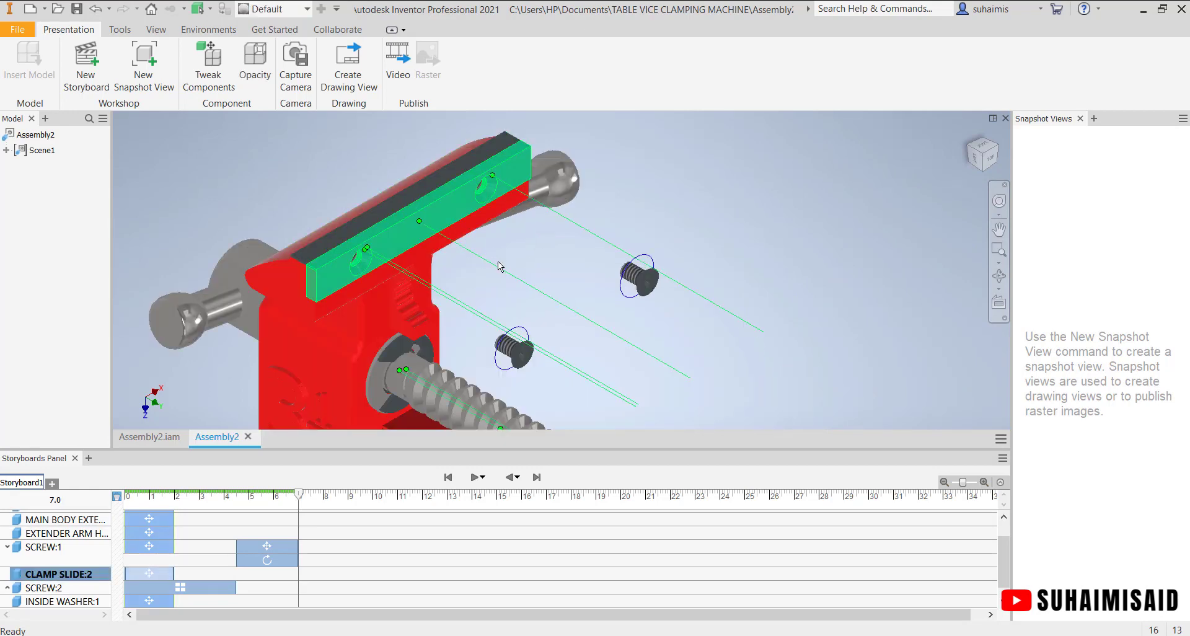
click(225, 90)
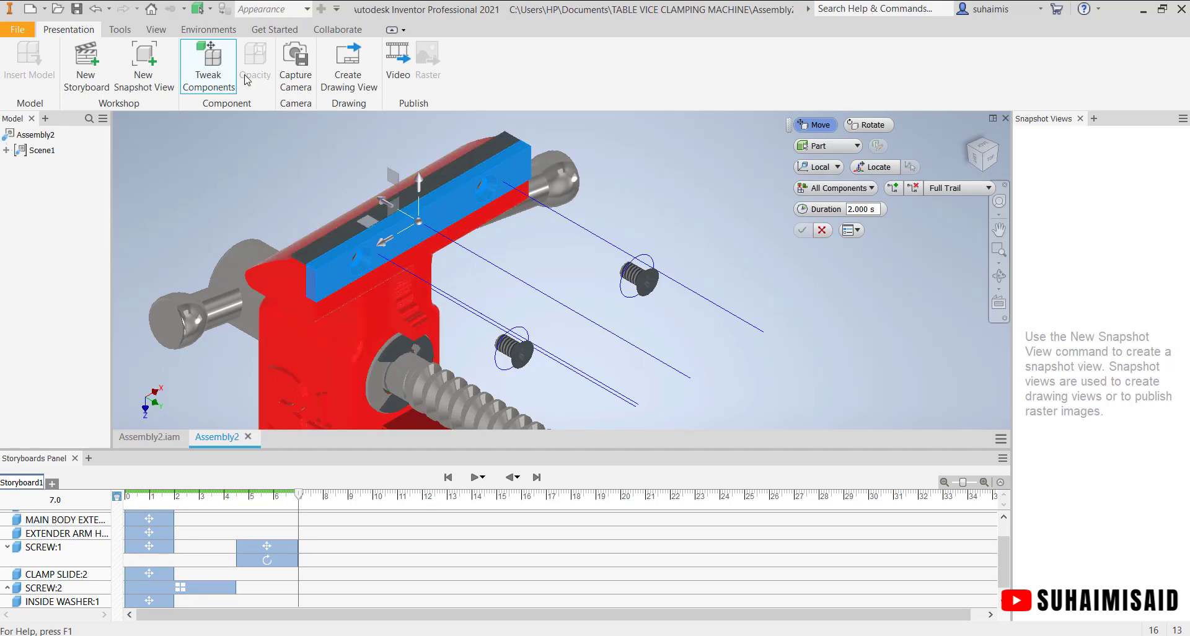
drag(382, 200, 480, 274)
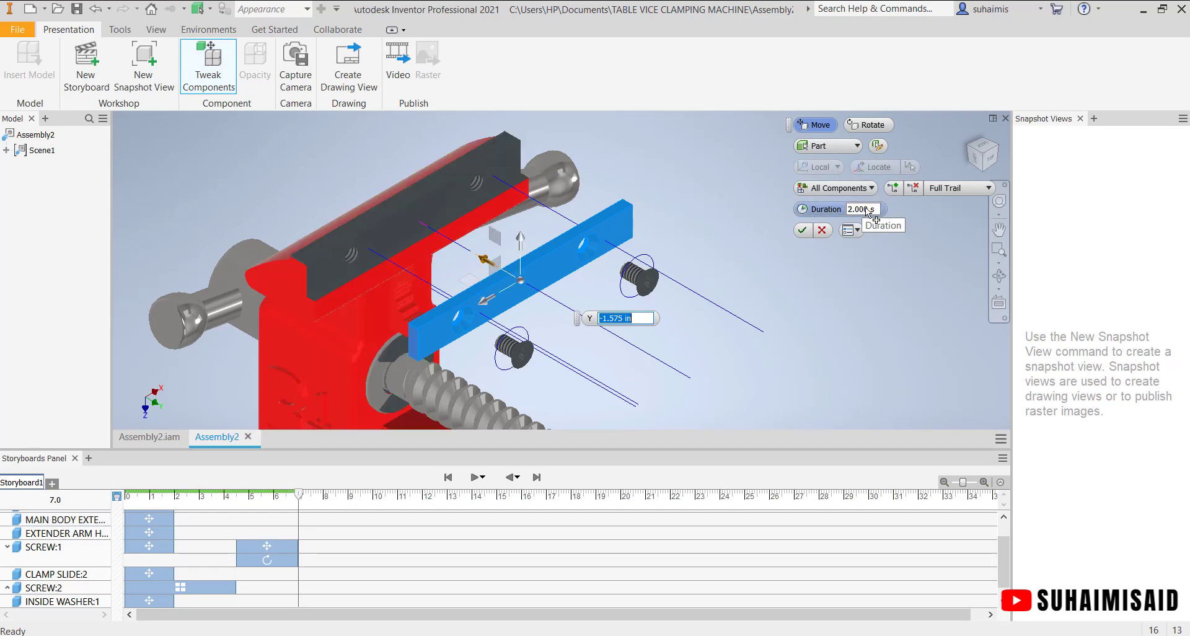
click(802, 230)
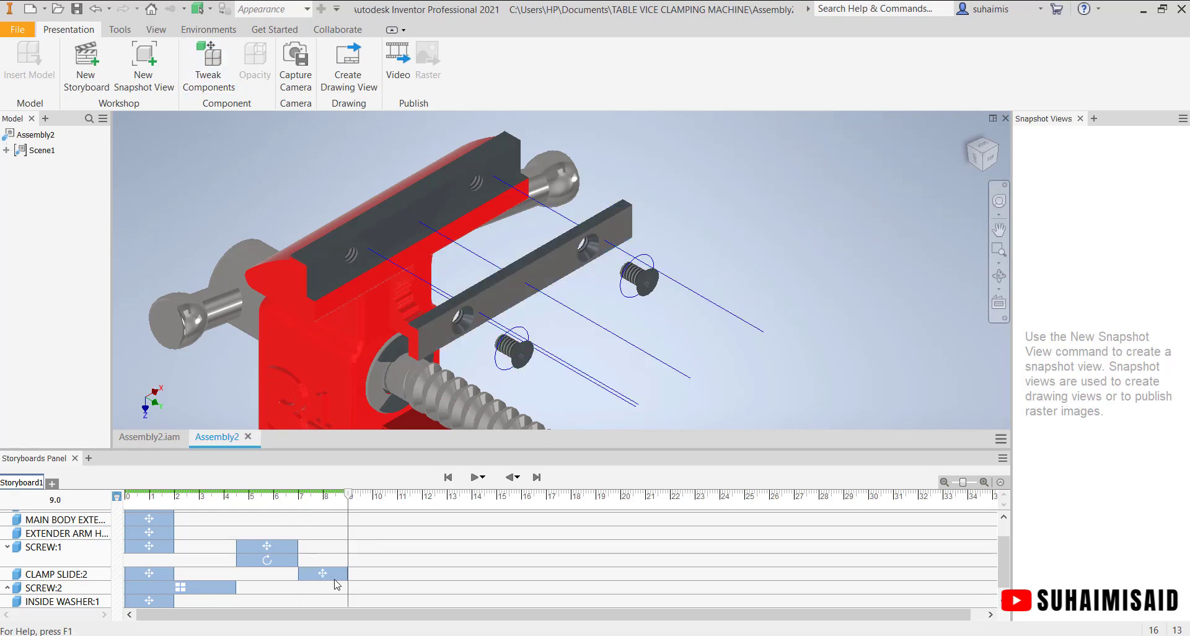
- Play the storyboard from 6.8 s, return to 3.5 s, and examine the clamp slide's exit and the washers around the threaded spindle
click(294, 504)
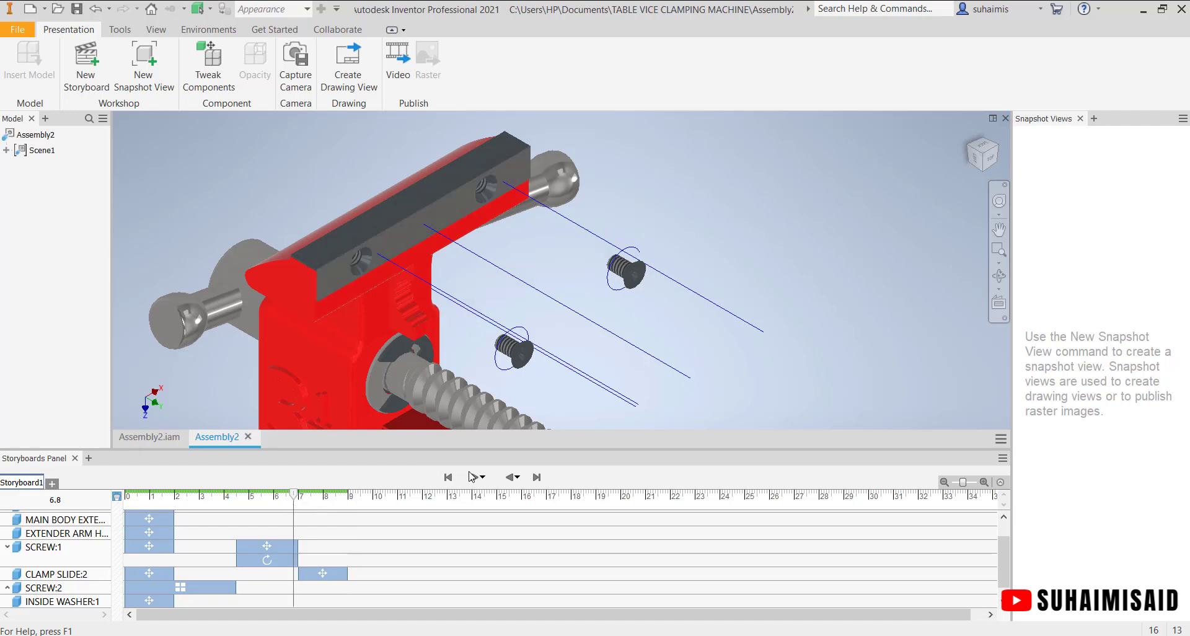
click(212, 505)
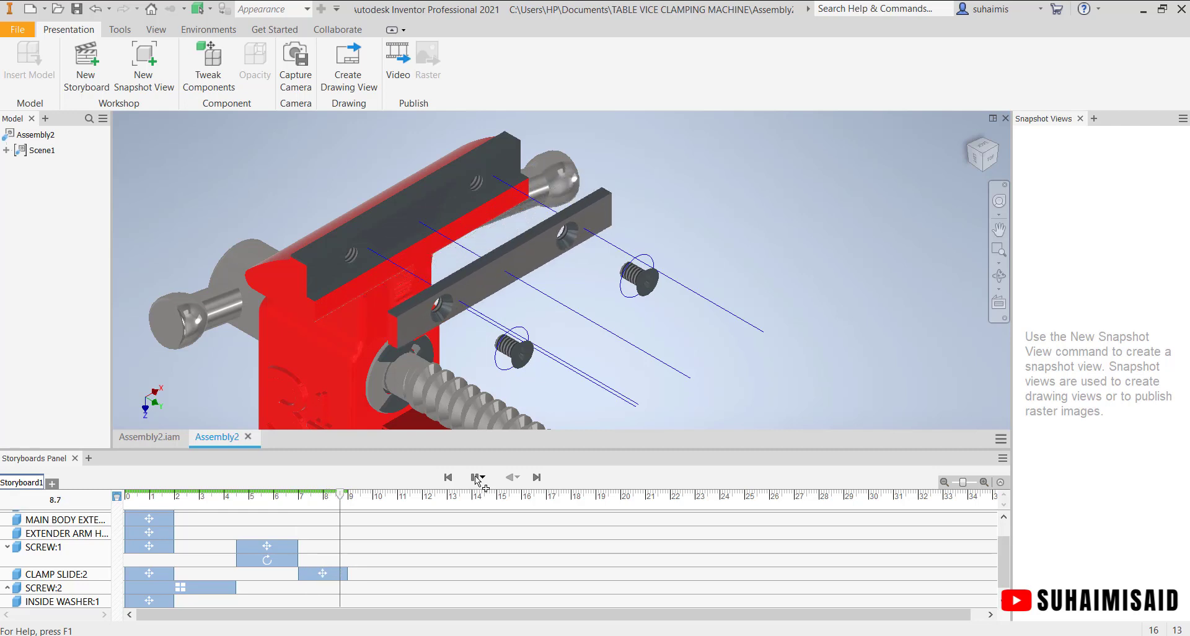
click(475, 478)
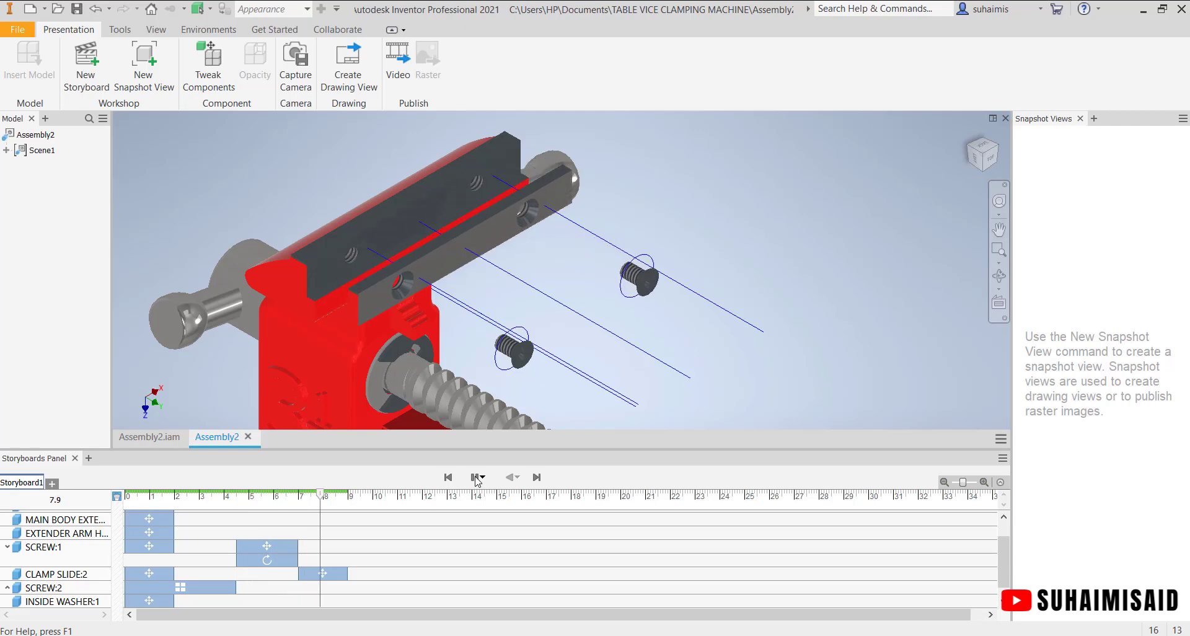
scroll(348, 321, up, 4)
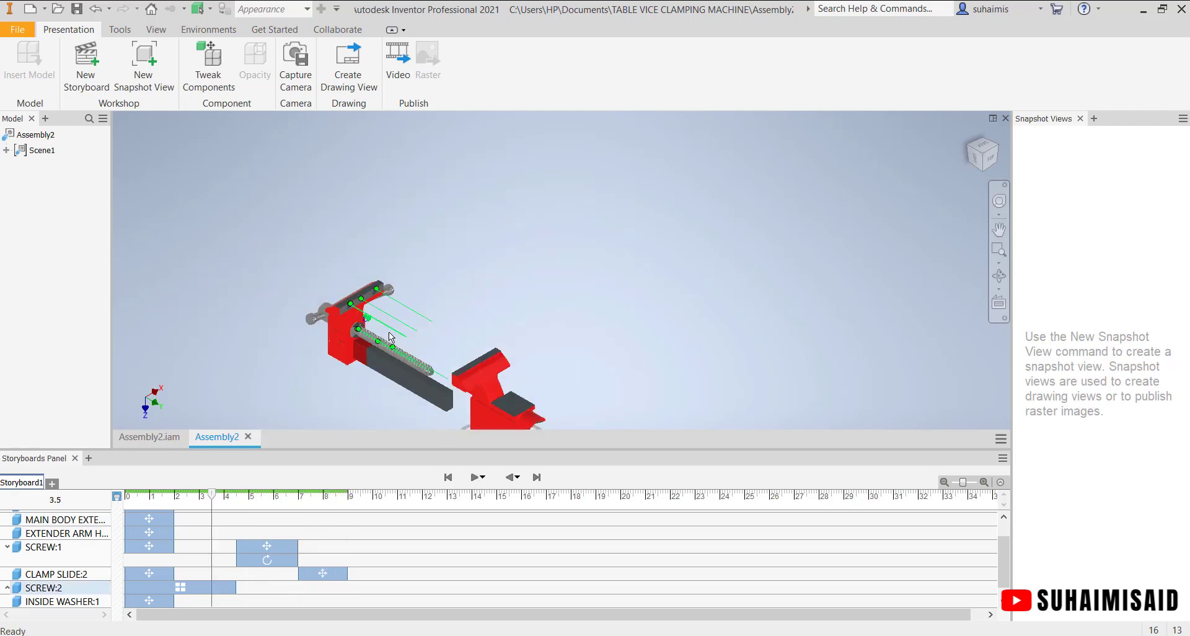
scroll(359, 328, down, 2)
scroll(260, 325, down, 2)
scroll(348, 334, up, 1)
scroll(348, 337, down, 2)
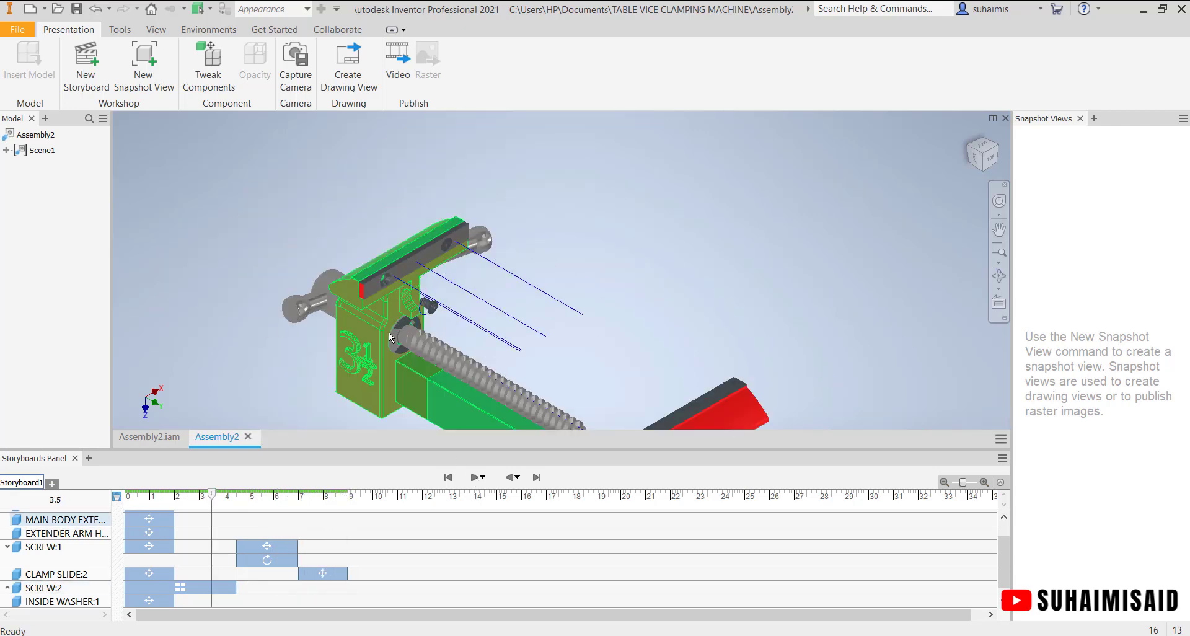
scroll(400, 337, up, 2)
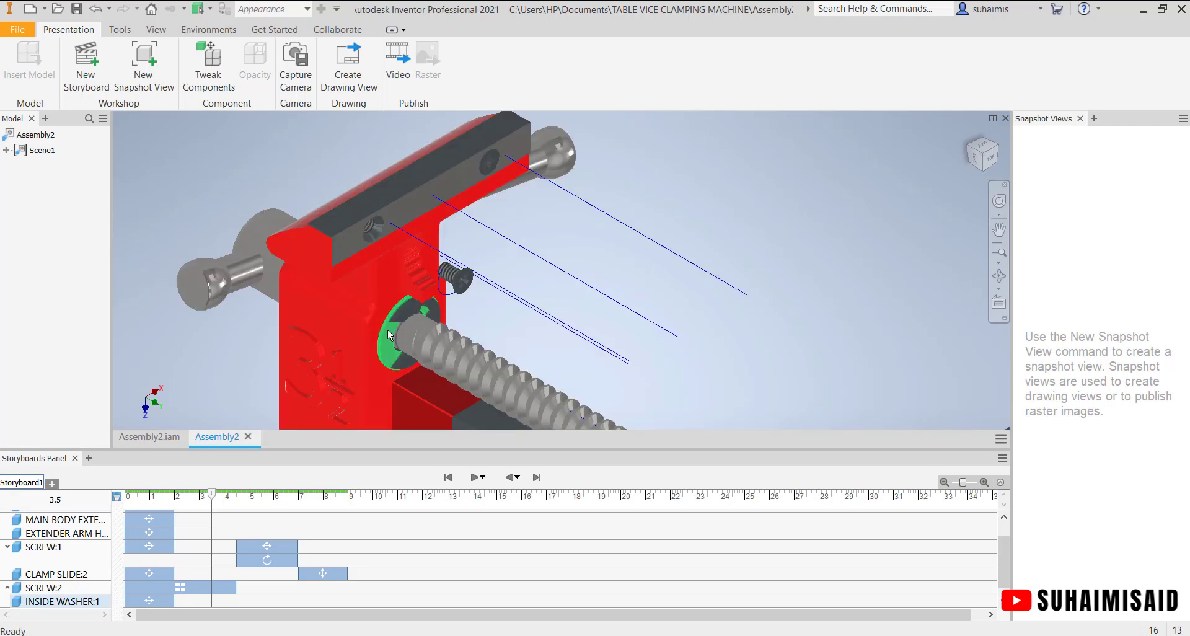
scroll(620, 360, down, 3)
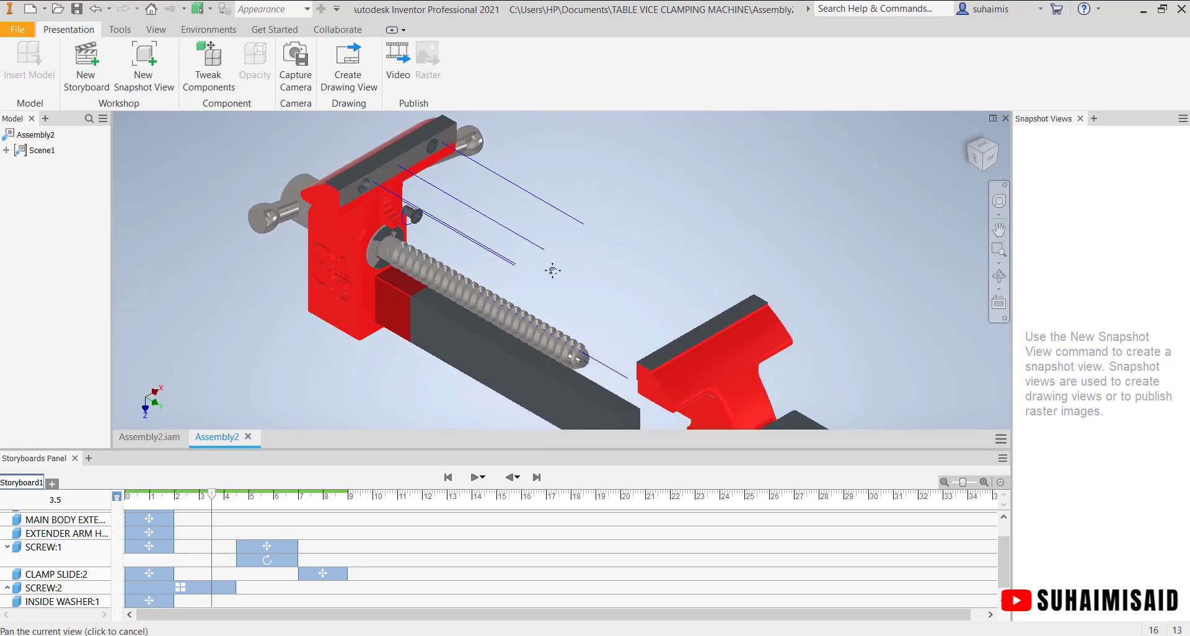
- Start a move tweak on the slotted external washer around the threaded spindle, shifting it about 2.549 in along Y
click(374, 277)
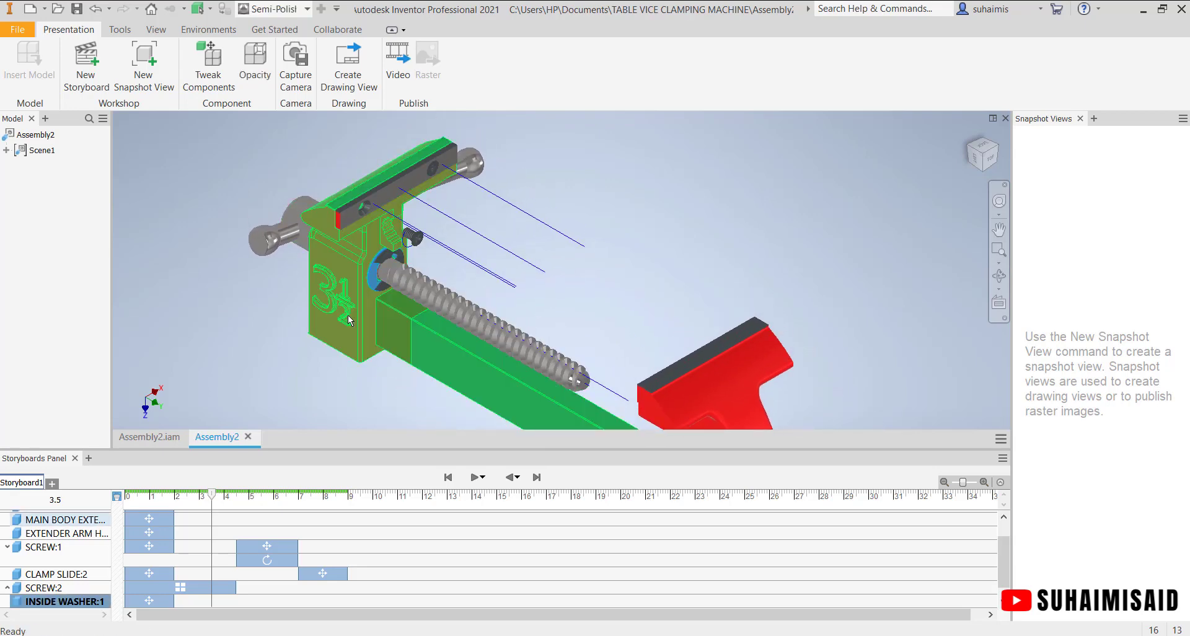
click(390, 260)
scroll(390, 261, up, 3)
key(Escape)
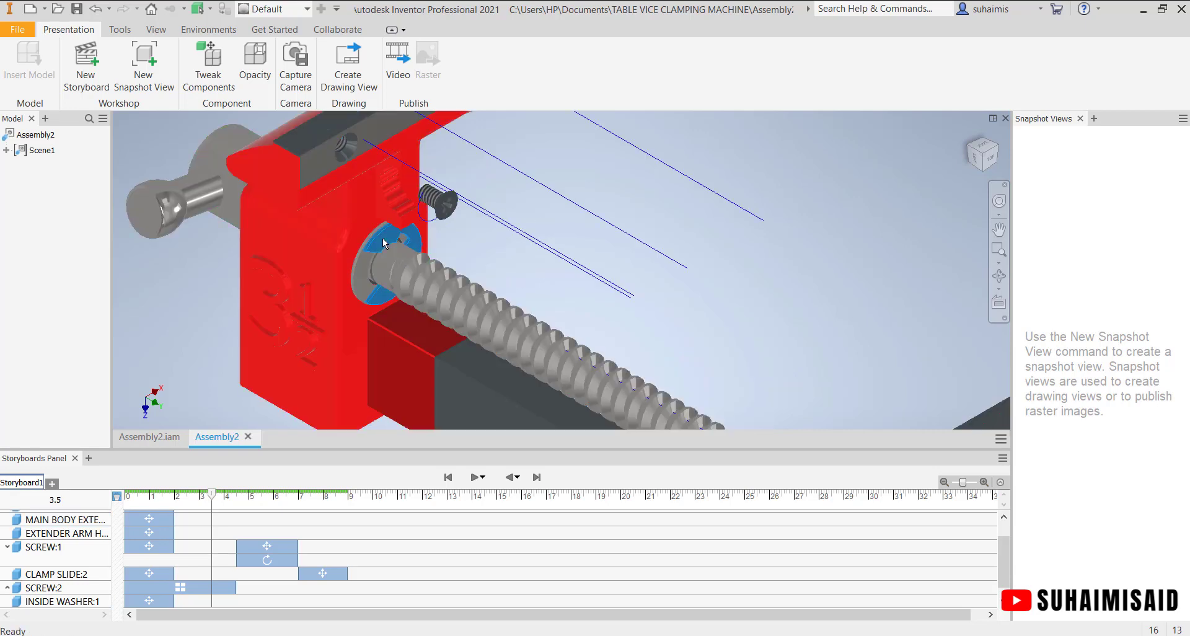
click(383, 241)
click(208, 67)
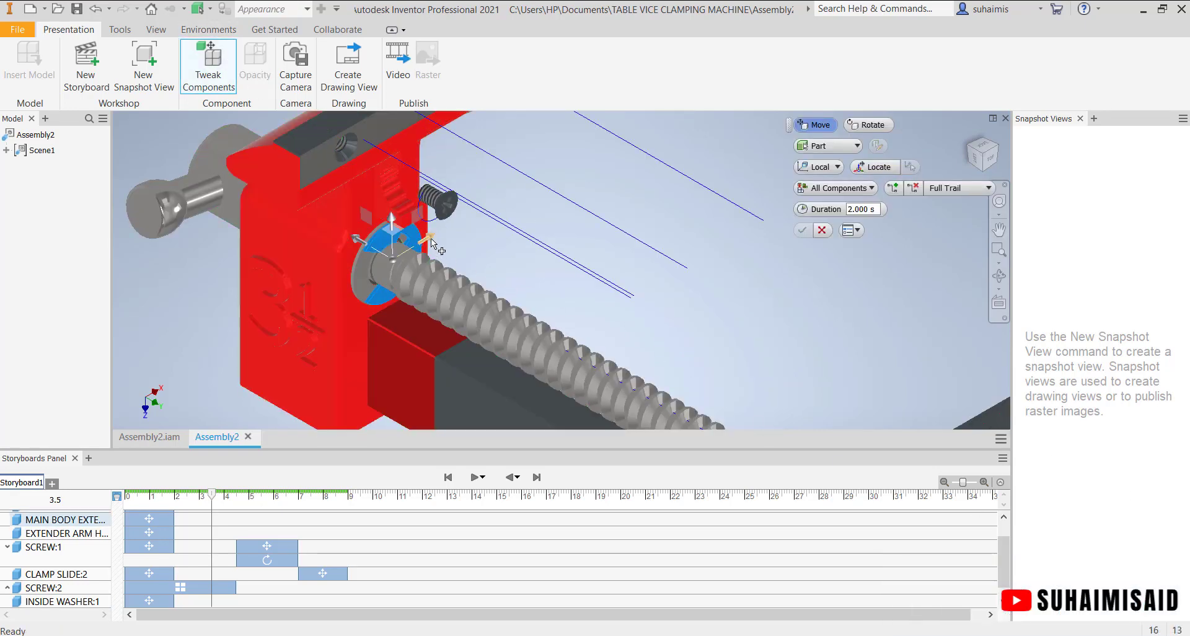
drag(433, 237, 624, 163)
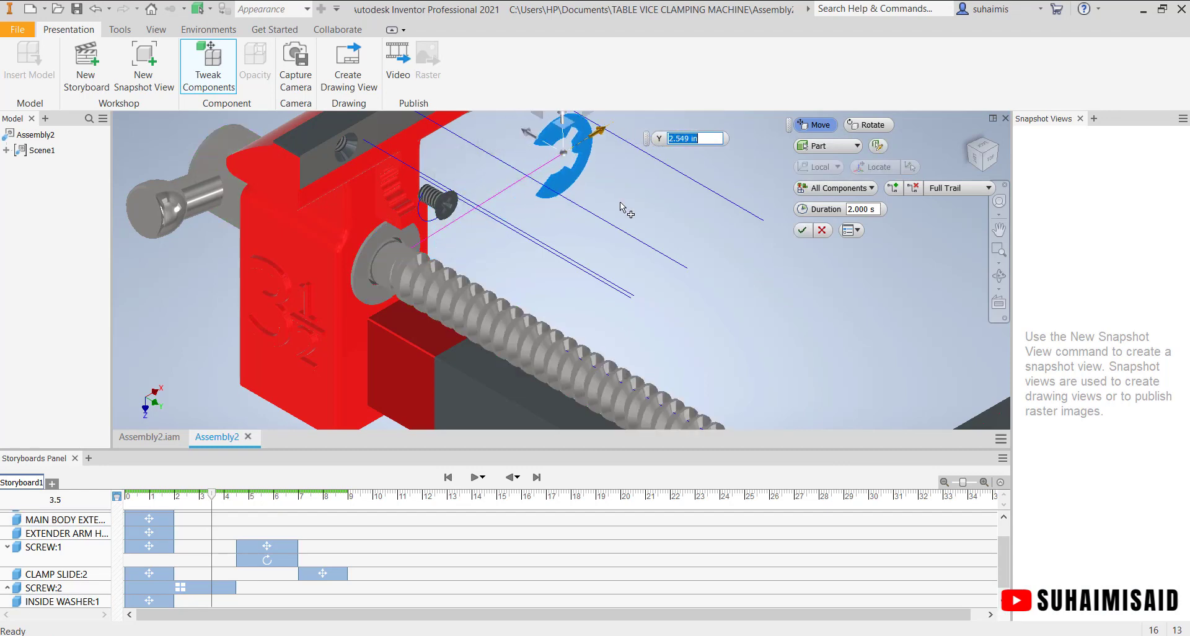
- Extend the external washer's sideways move to about 4.183 in along Y and accept it with a 2 s duration
scroll(622, 206, up, 3)
scroll(608, 173, down, 4)
scroll(627, 229, up, 3)
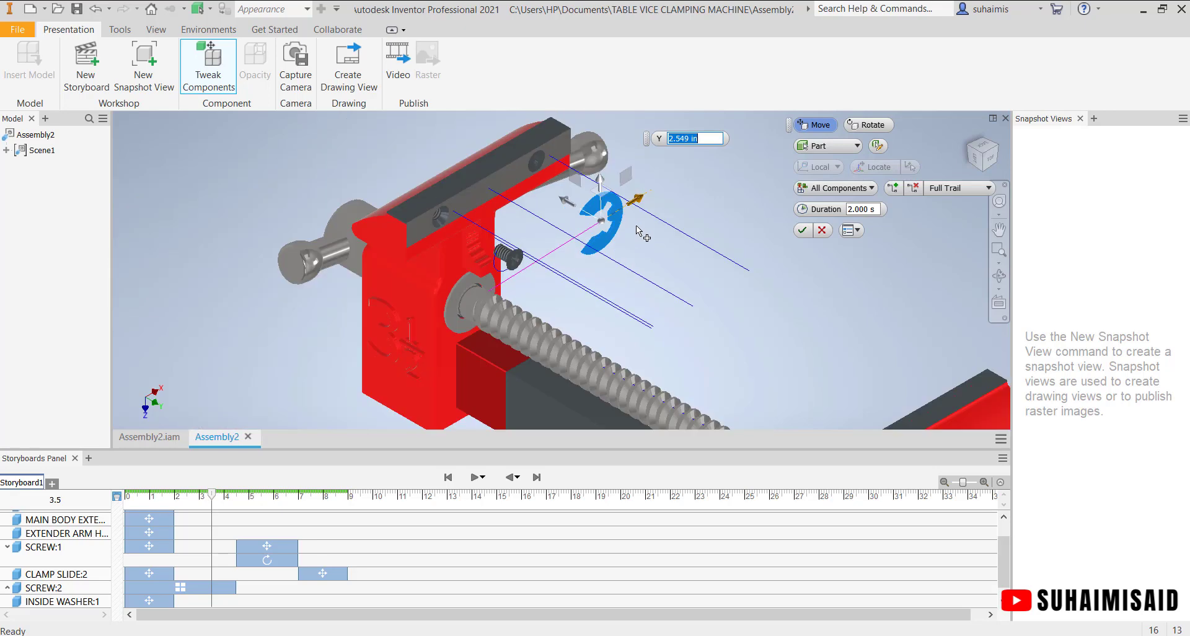
drag(576, 256, 668, 216)
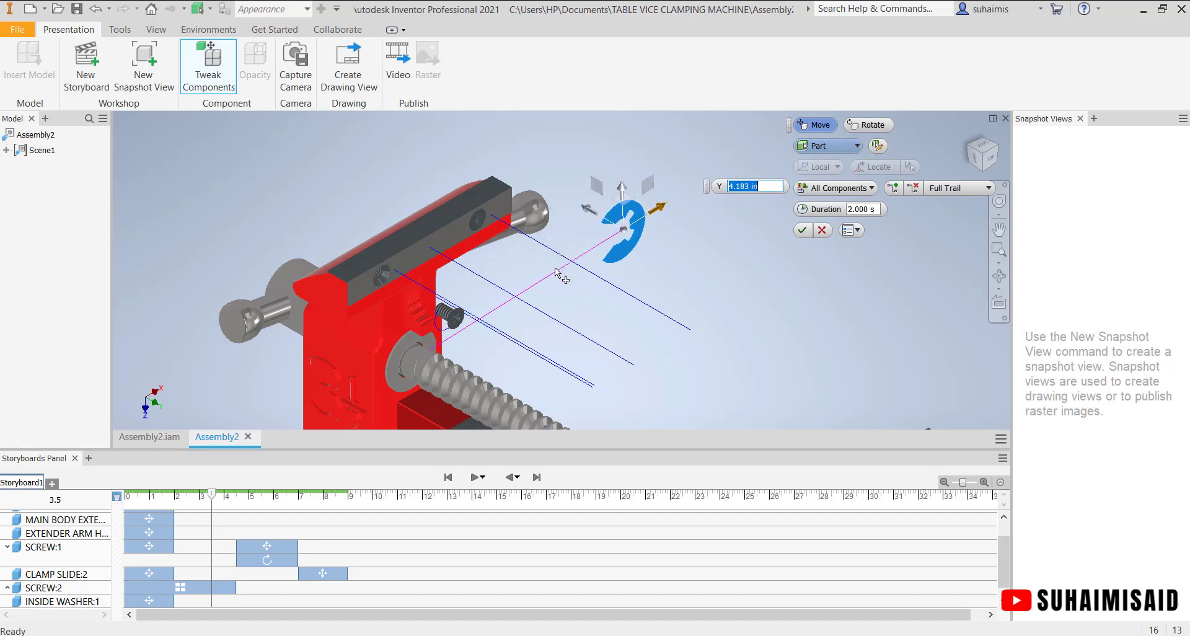
click(801, 230)
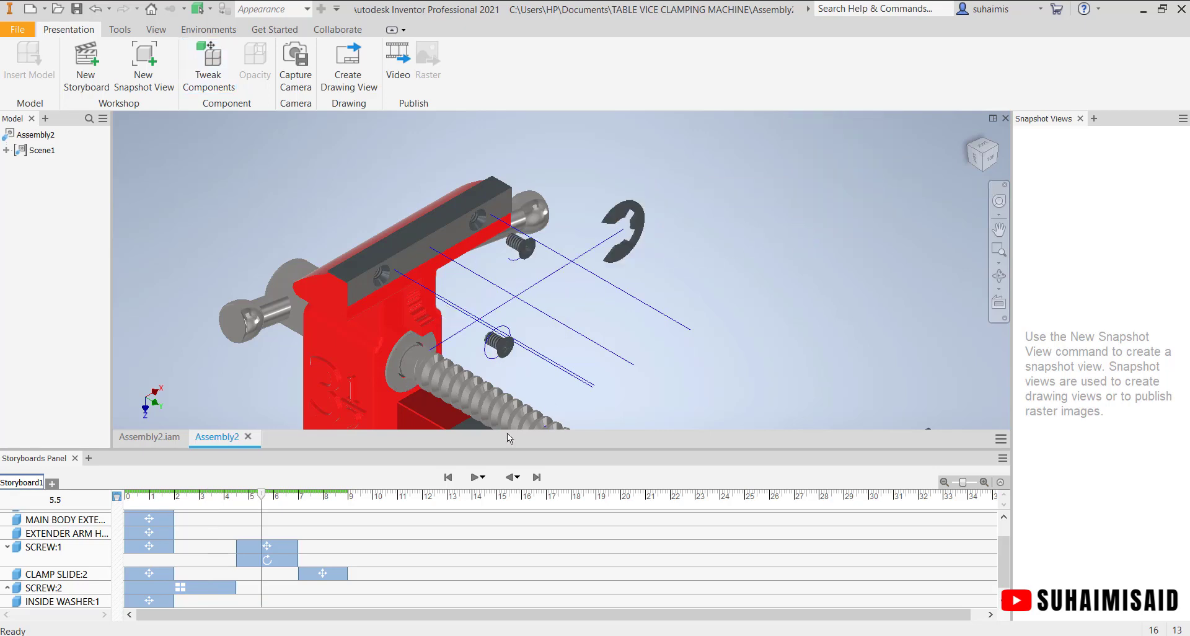
- Reschedule the external washer's move to run from 9 s to 11 s and set the storyboard time to 11.7 s
drag(240, 601, 374, 596)
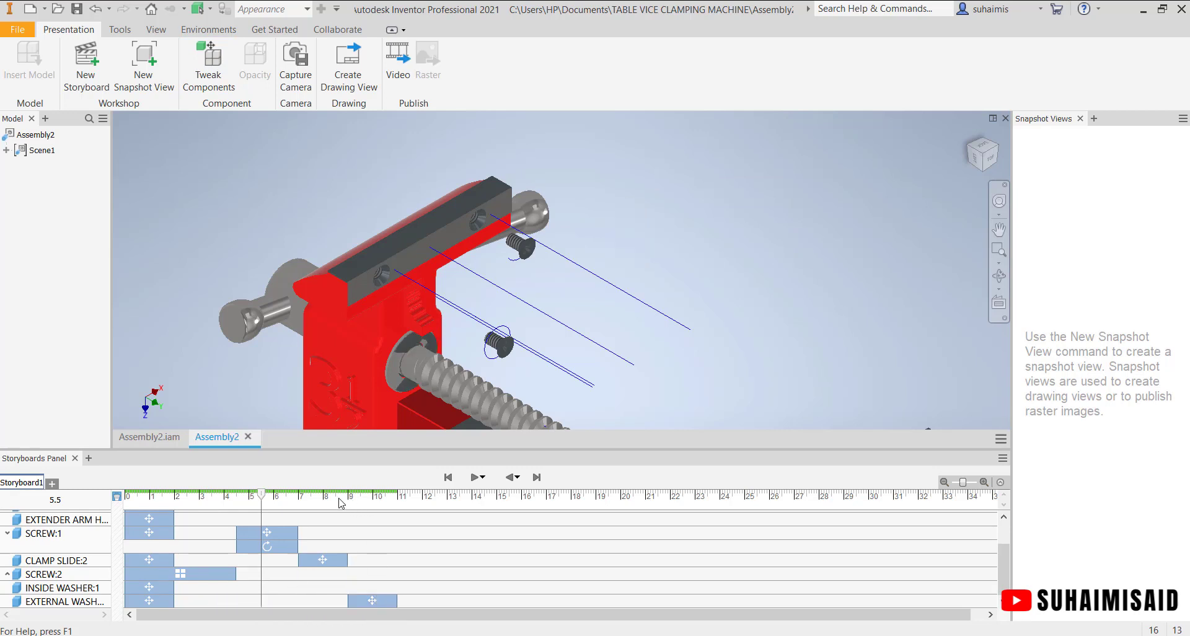
drag(316, 503, 415, 527)
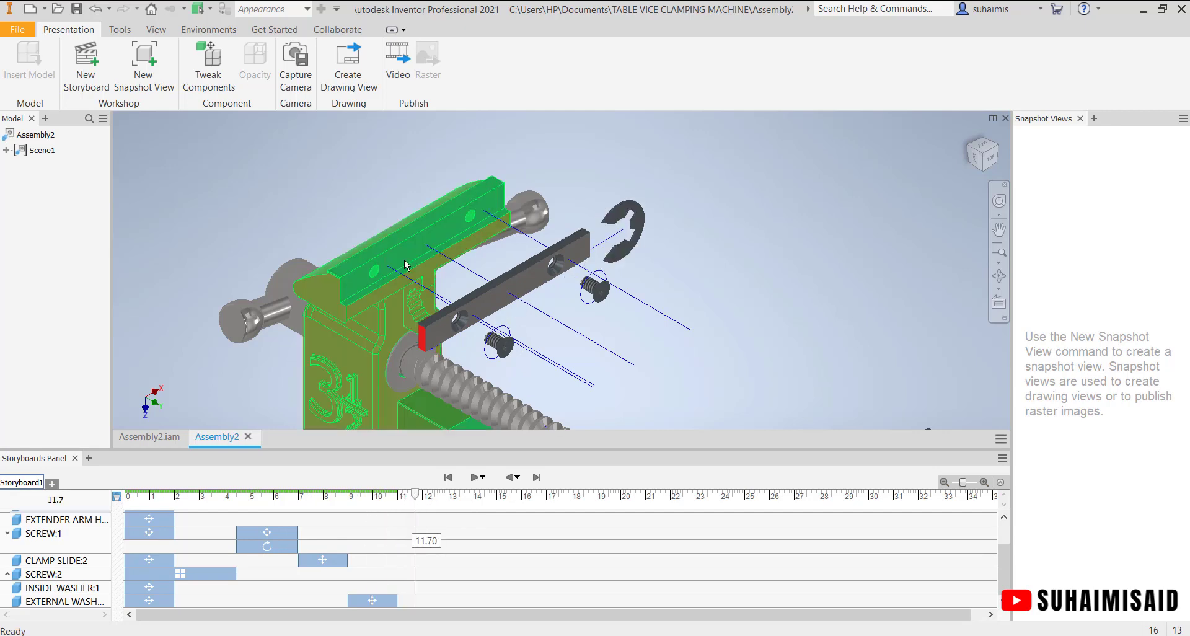
- Add a 2 s move tweak at 11.7 s that pulls the threaded spindle and its handle about 8.091 in along Z, out of the vise body
scroll(305, 355, up, 4)
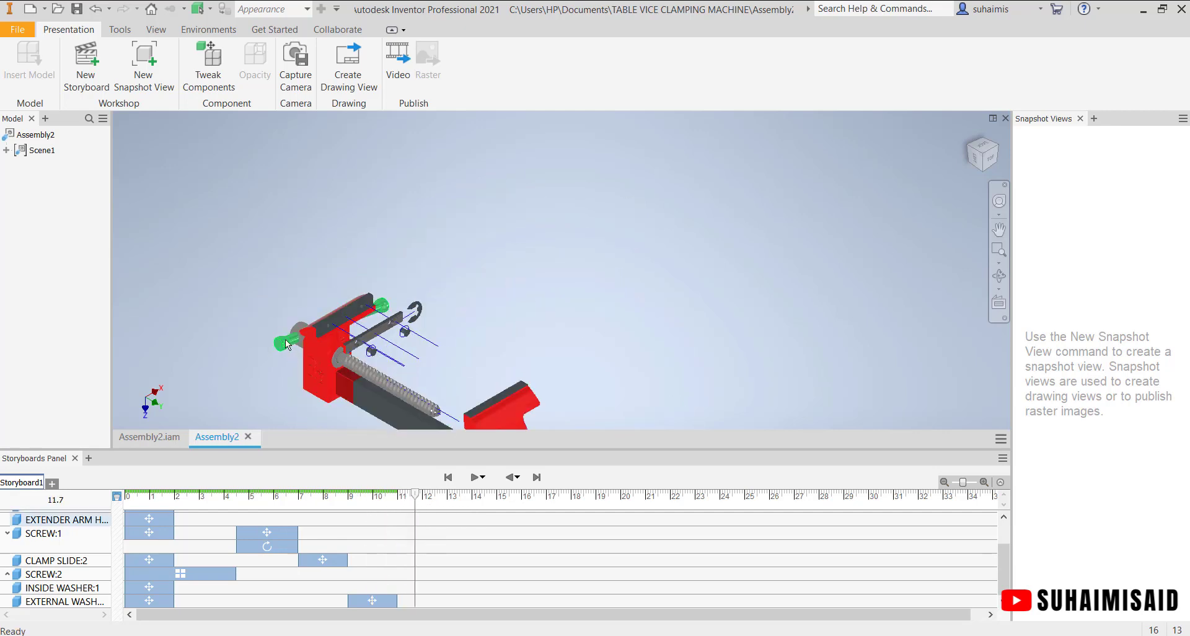
scroll(299, 340, down, 3)
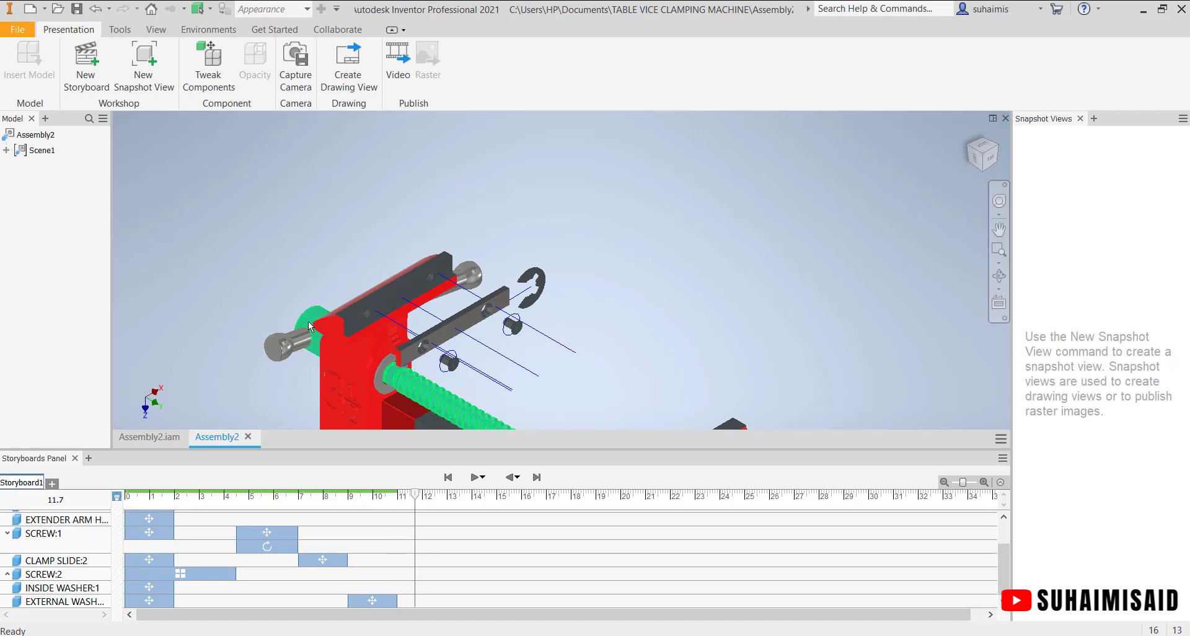
click(307, 321)
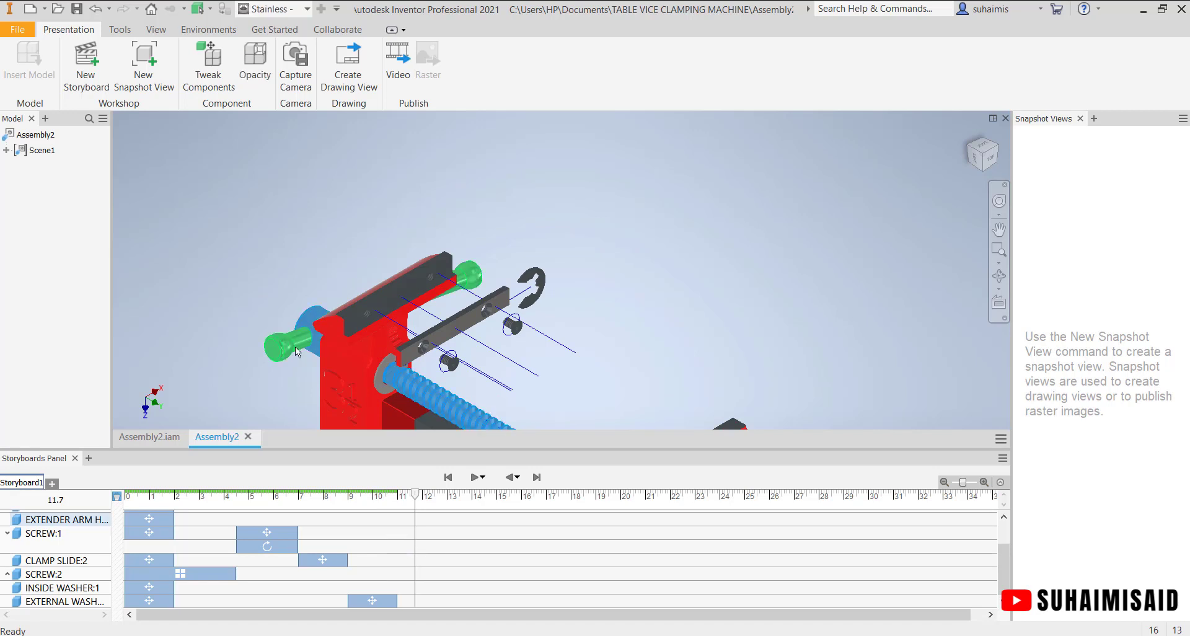
scroll(295, 375, up, 3)
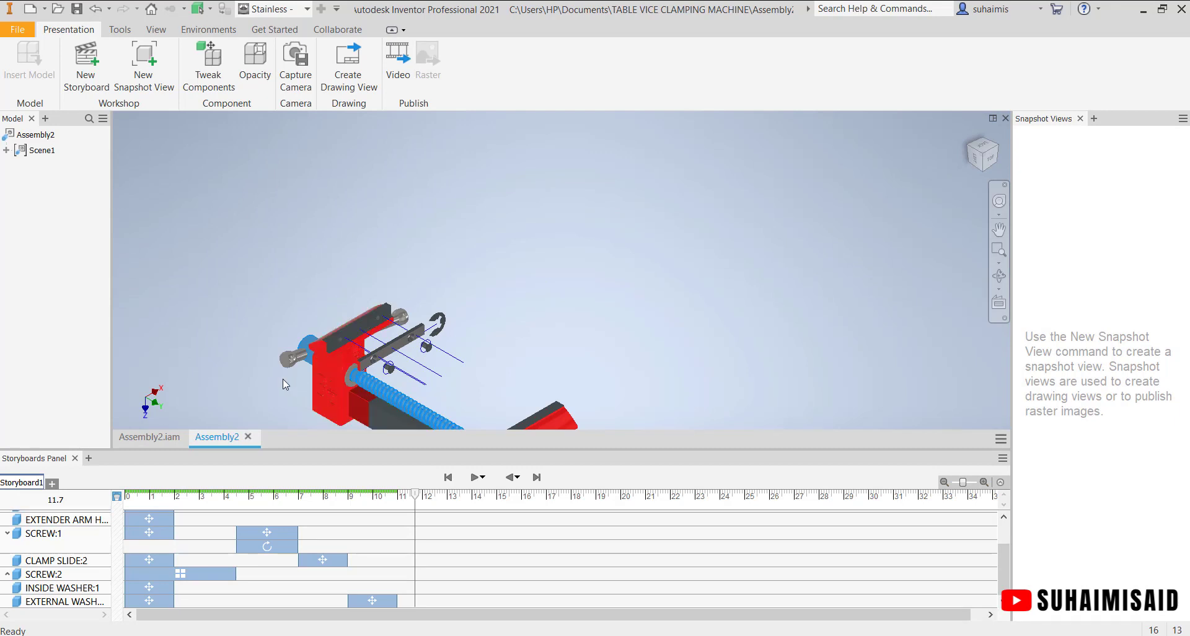
middle_drag(283, 378, 316, 352)
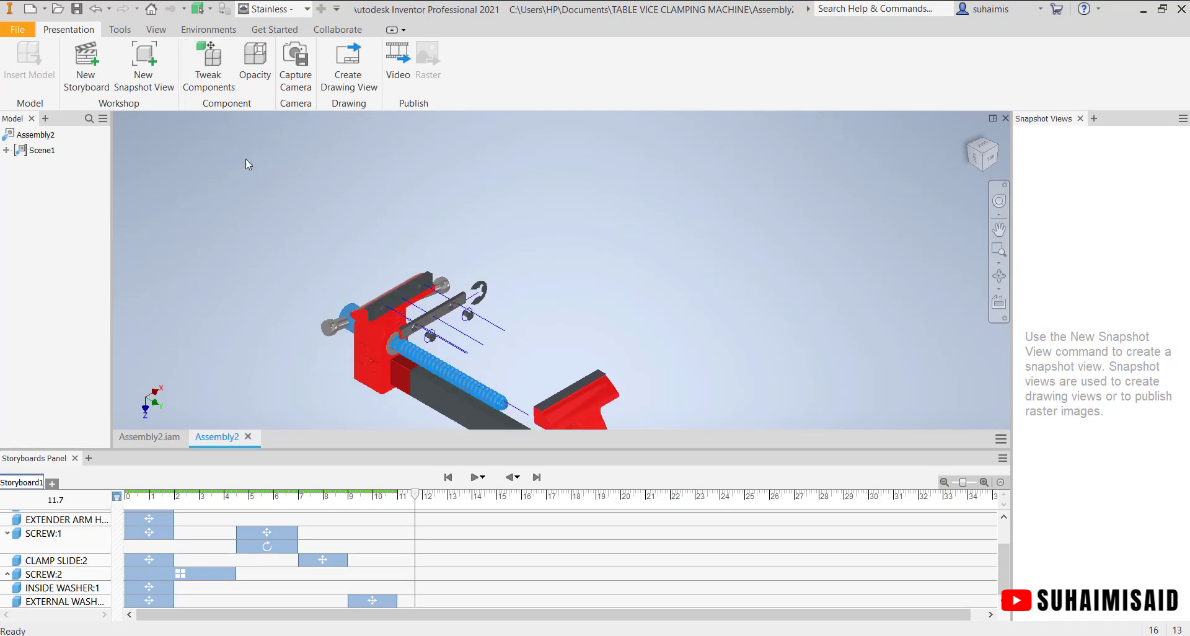
click(223, 80)
scroll(328, 303, down, 3)
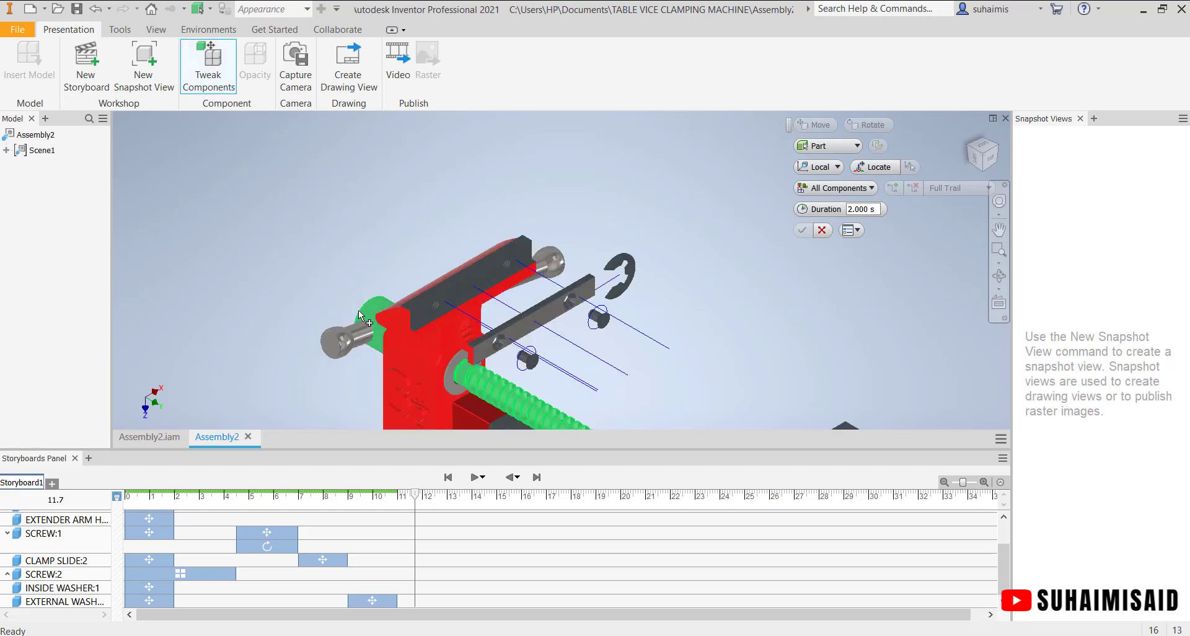
click(360, 313)
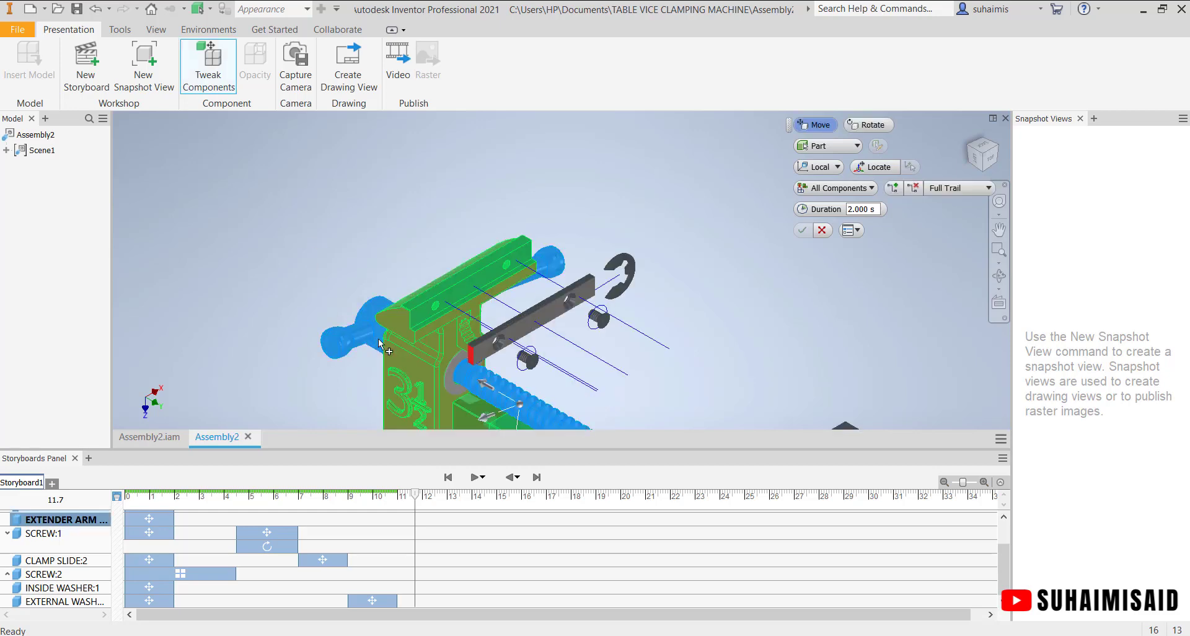
drag(483, 386, 185, 245)
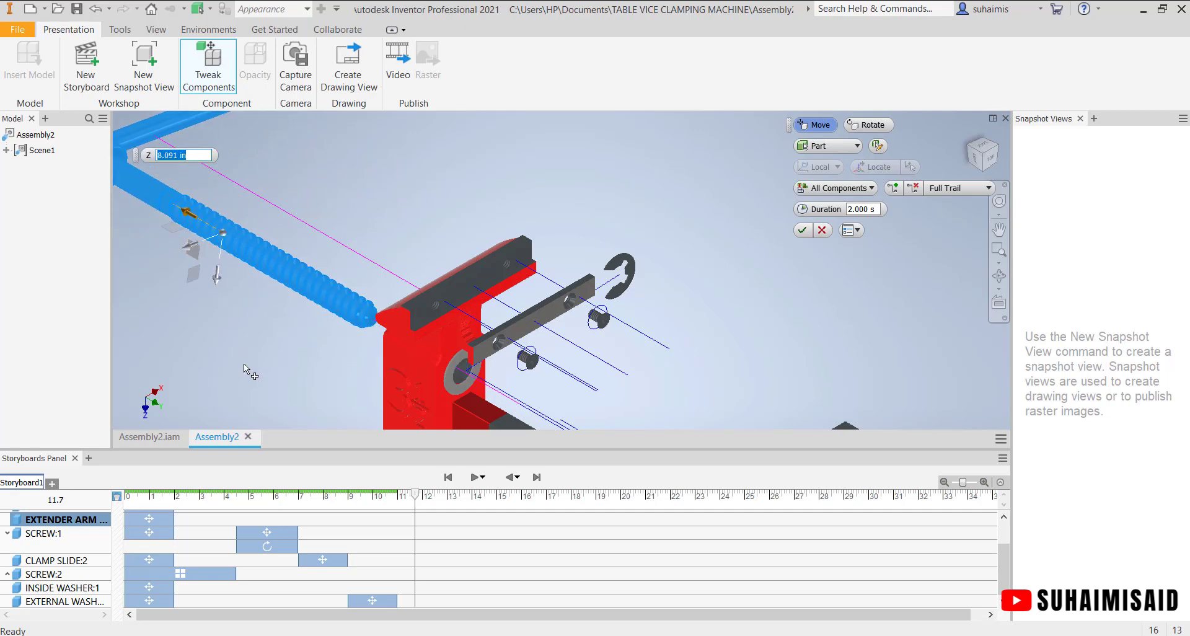
middle_drag(233, 365, 442, 414)
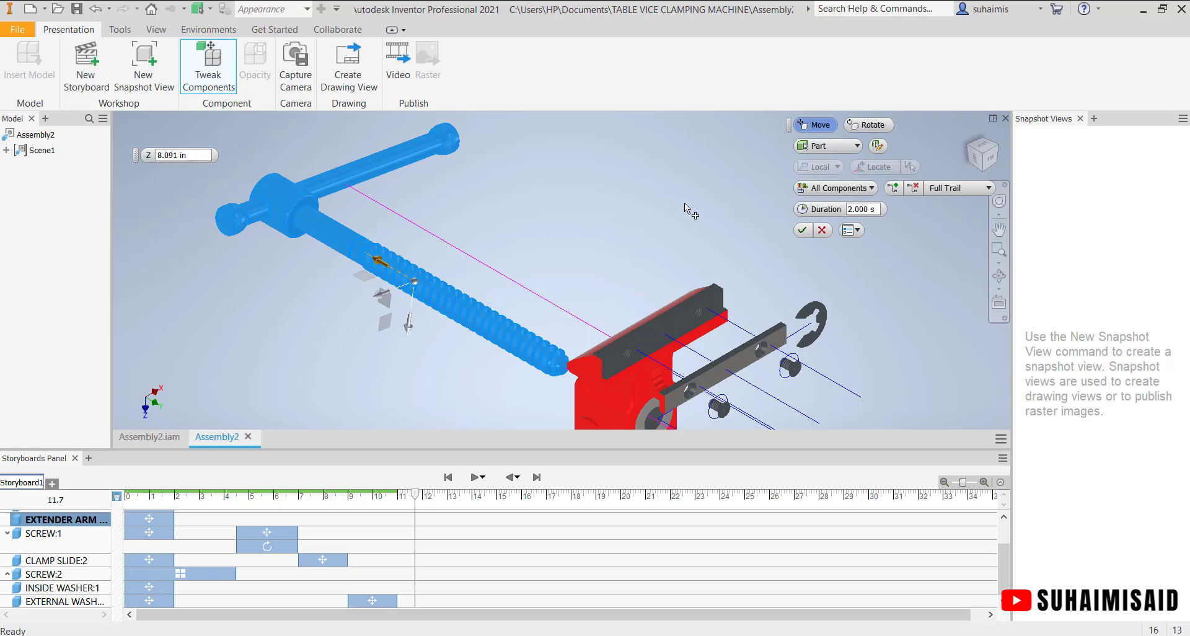
click(802, 230)
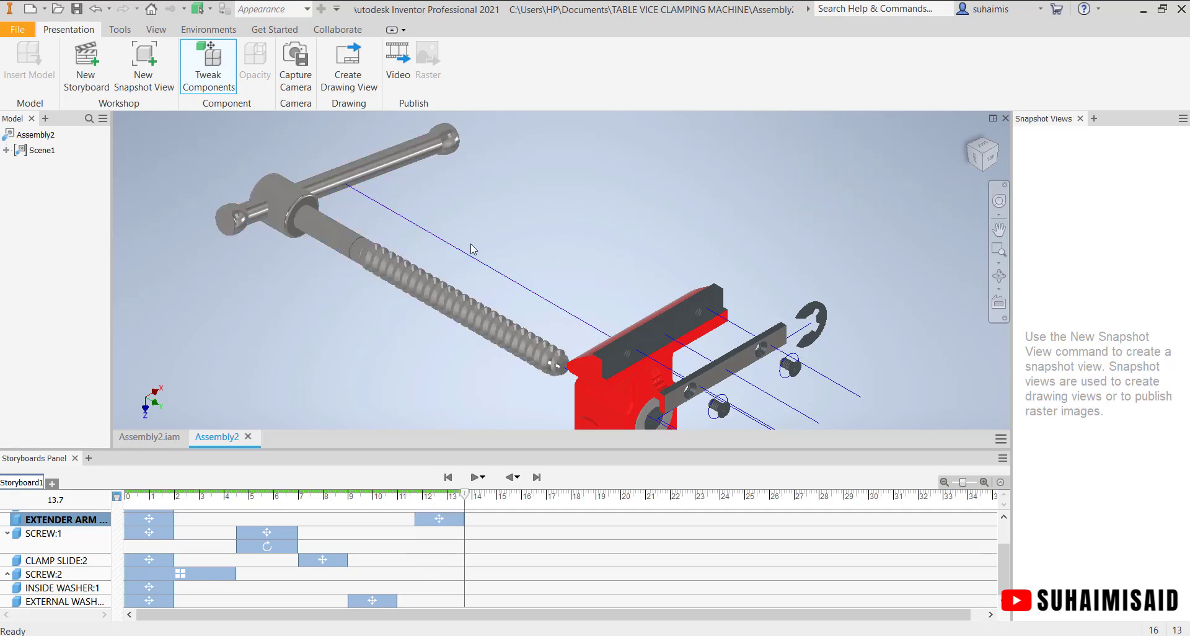
- Add a 2 s rotate tweak of -360 deg that turns the threaded spindle and its handle together about the spindle's axis
click(209, 69)
click(321, 239)
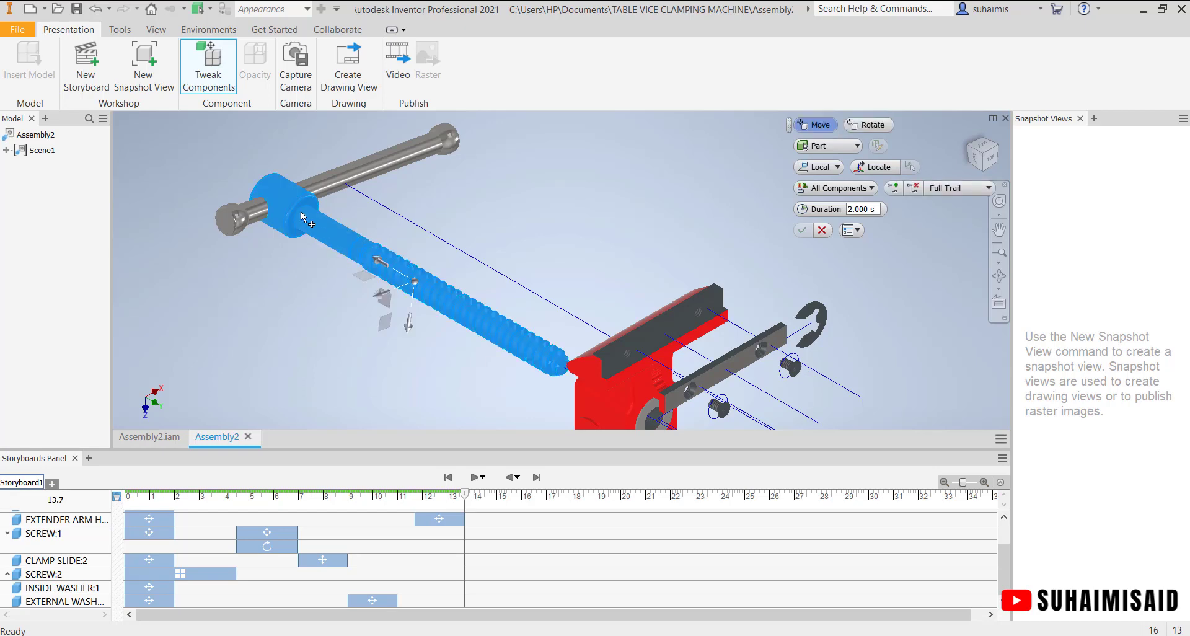
click(325, 189)
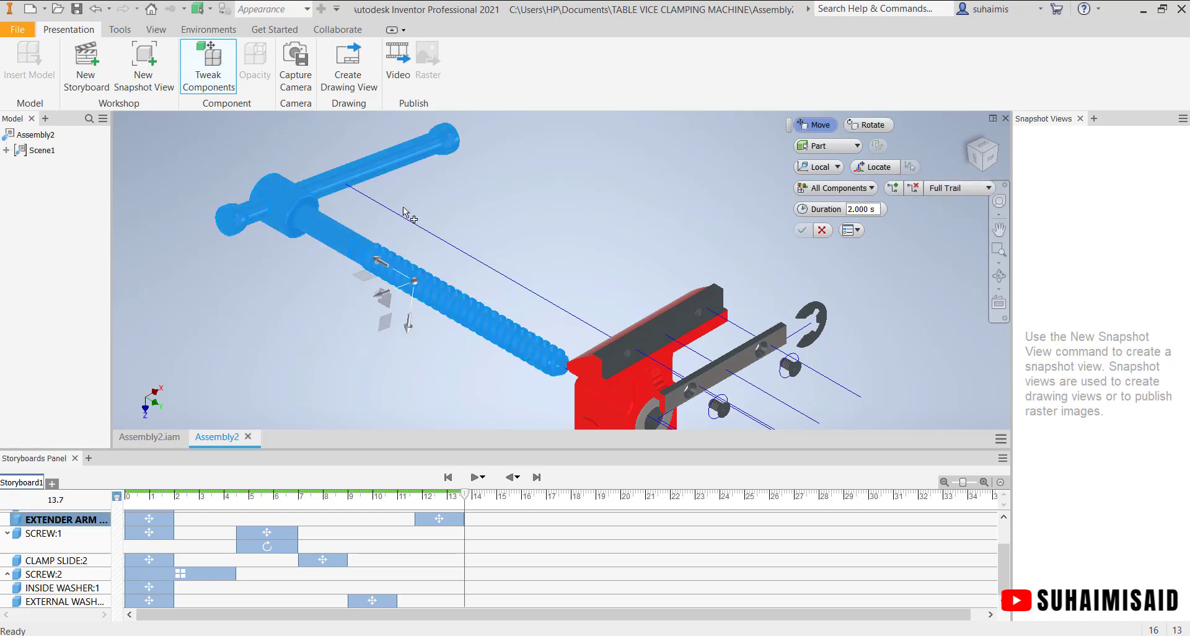
click(867, 125)
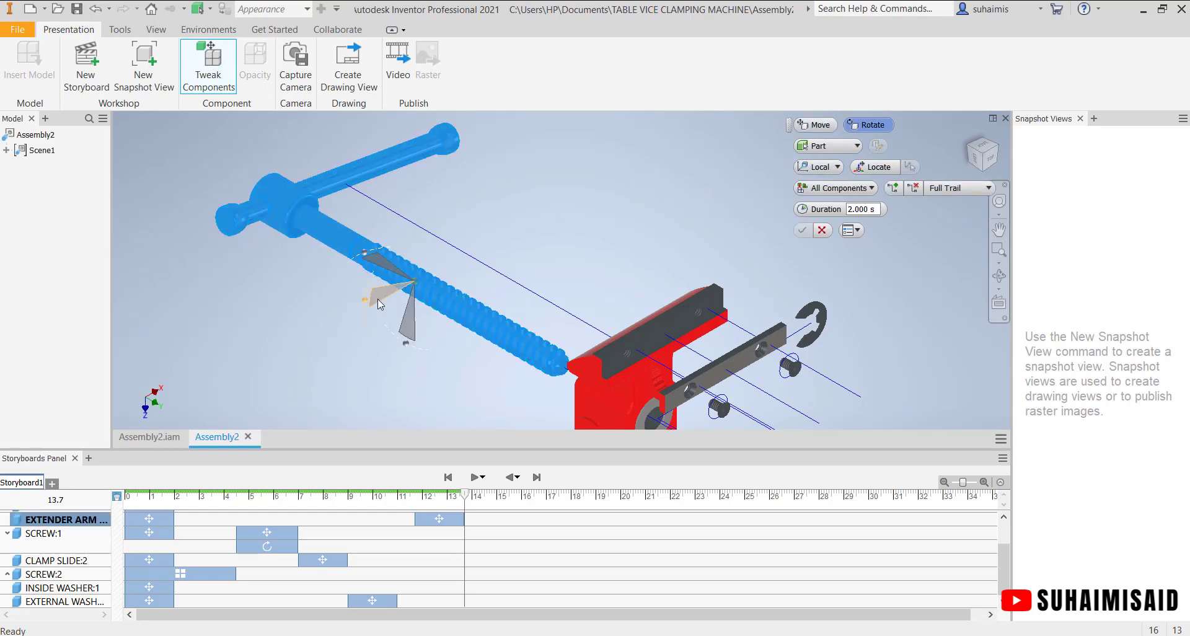
drag(377, 298, 433, 259)
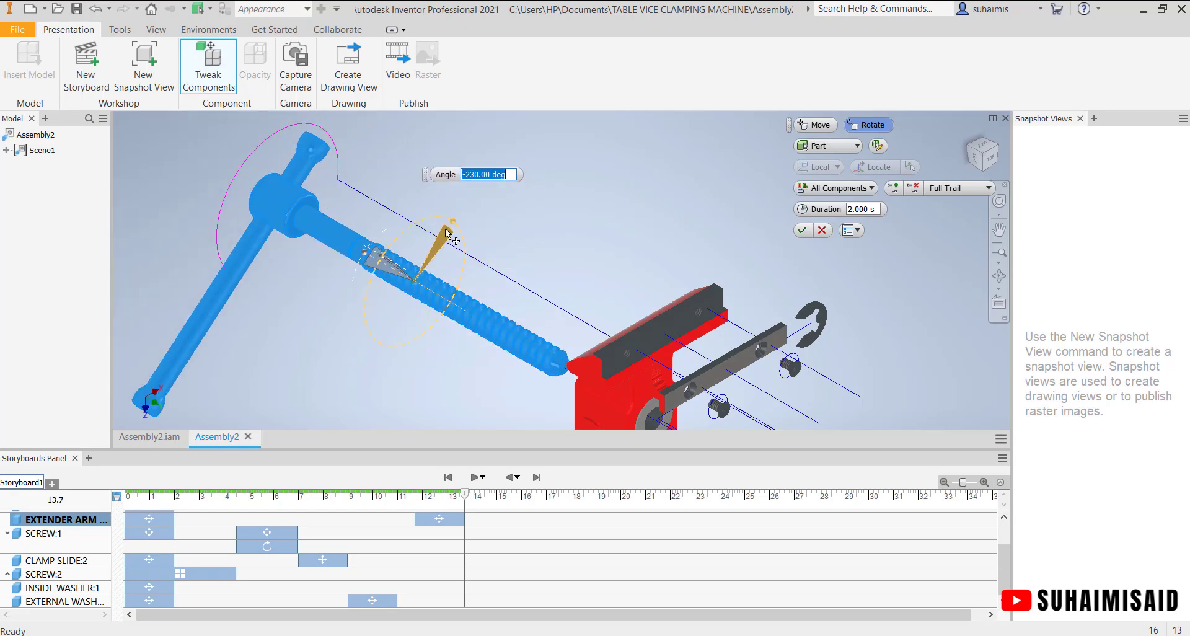
click(469, 175)
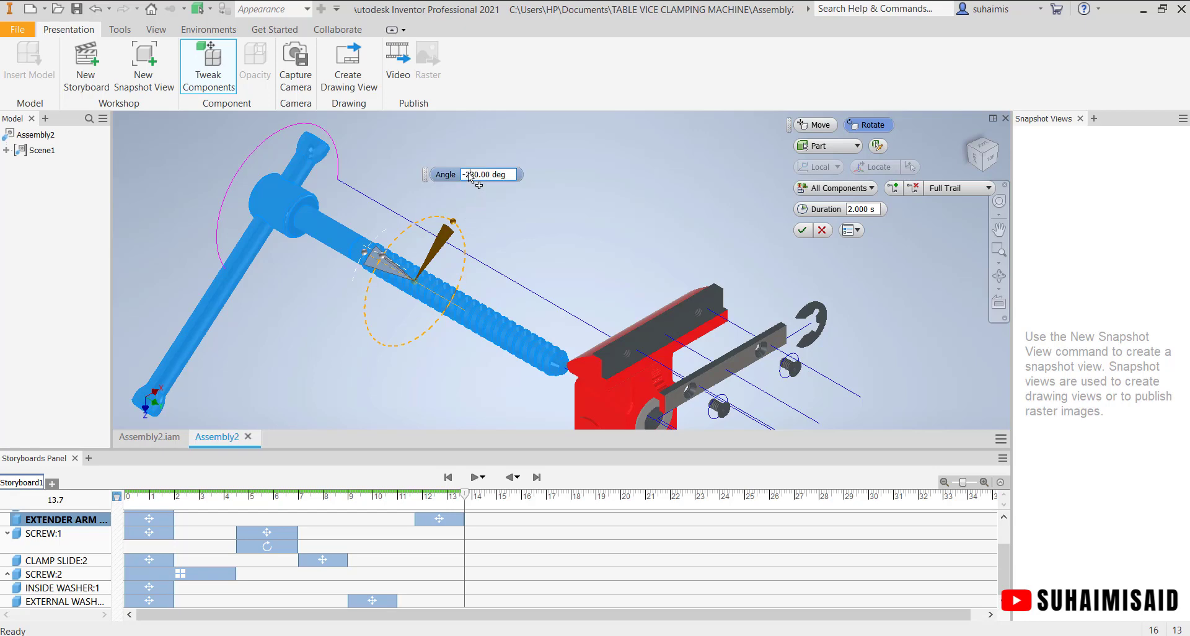
drag(469, 175, 511, 176)
text(360)
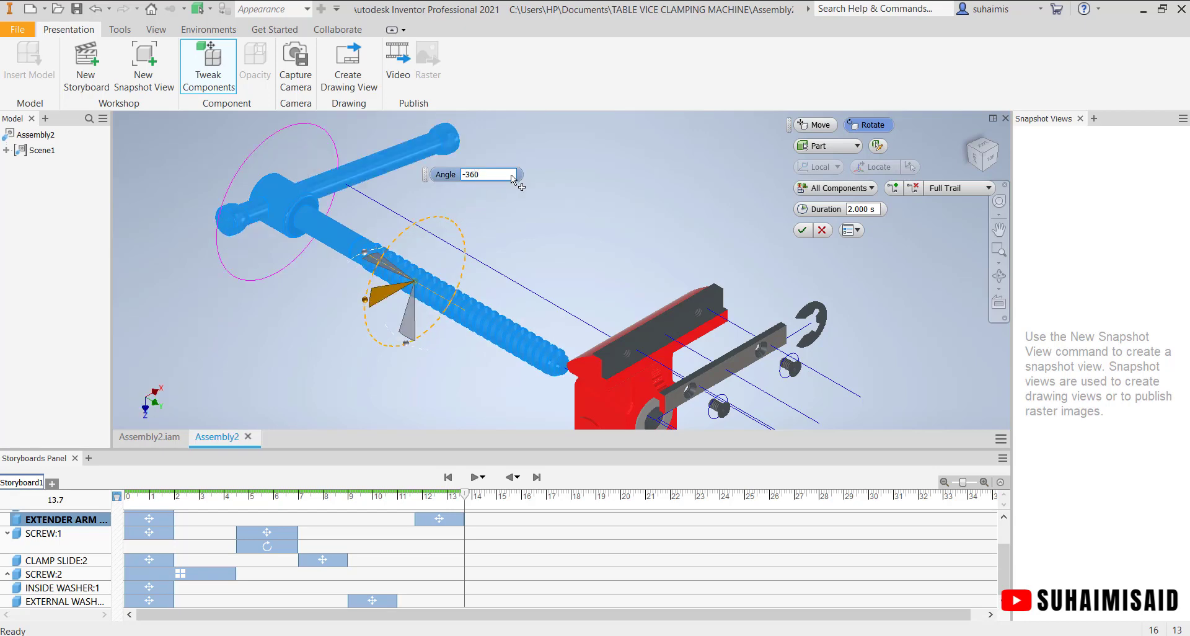
click(795, 231)
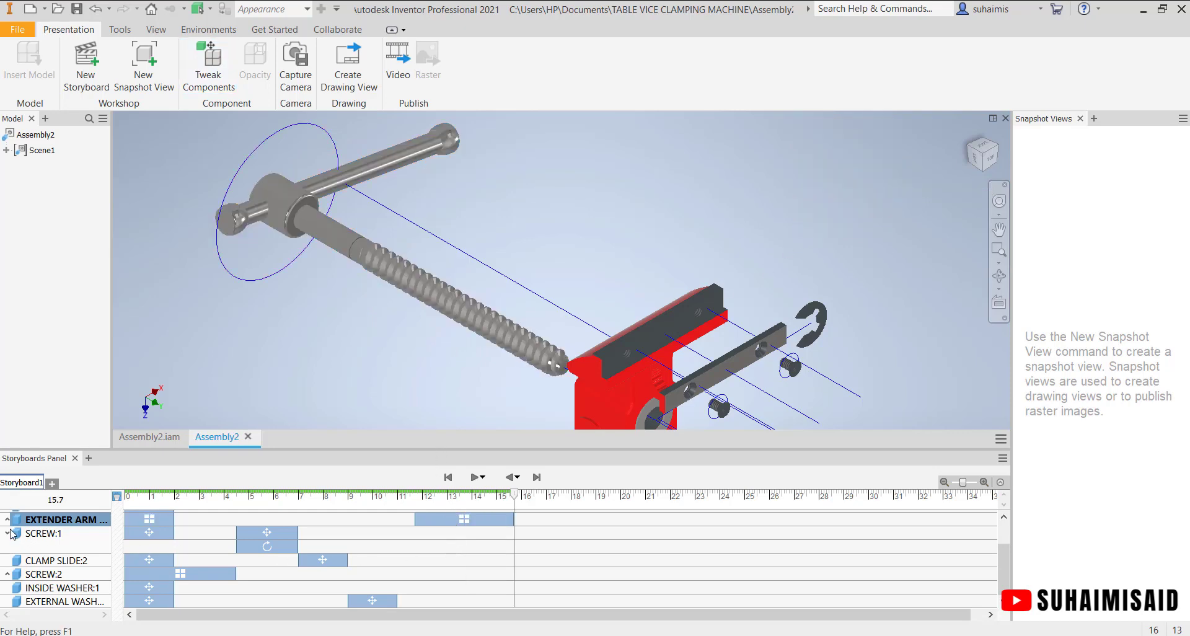
- Reschedule the rotation tweaks of the handle and the threaded spindle to run from 11.7 s to 13.7 s, alongside their moves
mouse_move(488, 539)
mouse_down()
mouse_move(438, 538)
mouse_move(489, 536)
mouse_up()
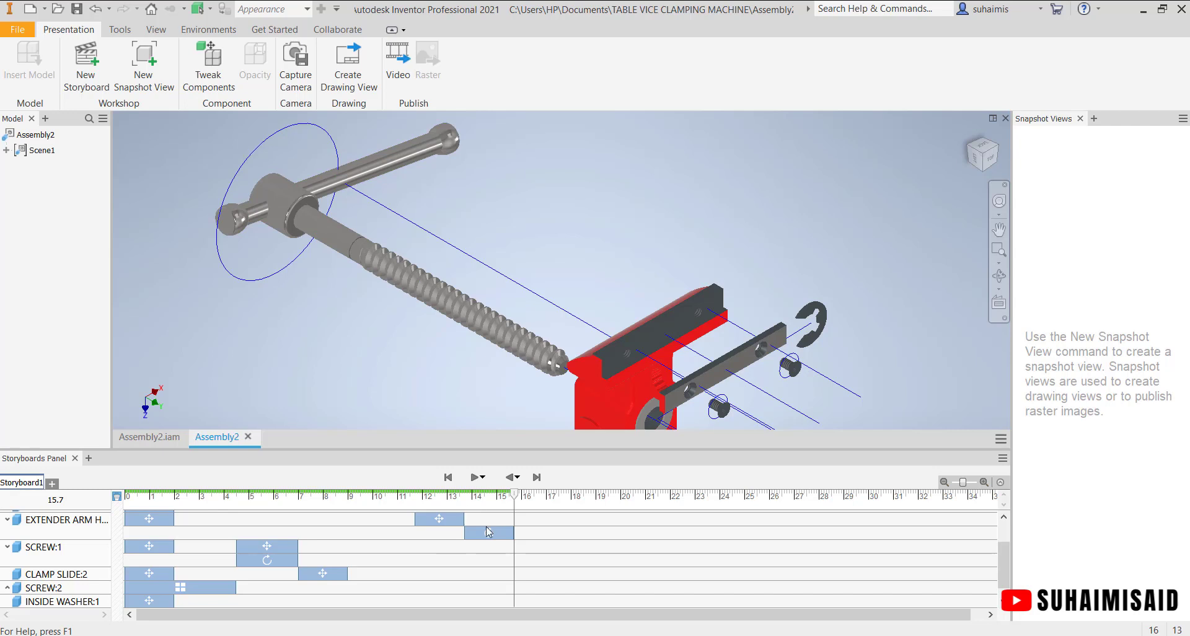
drag(489, 535, 438, 530)
scroll(482, 545, down, 1)
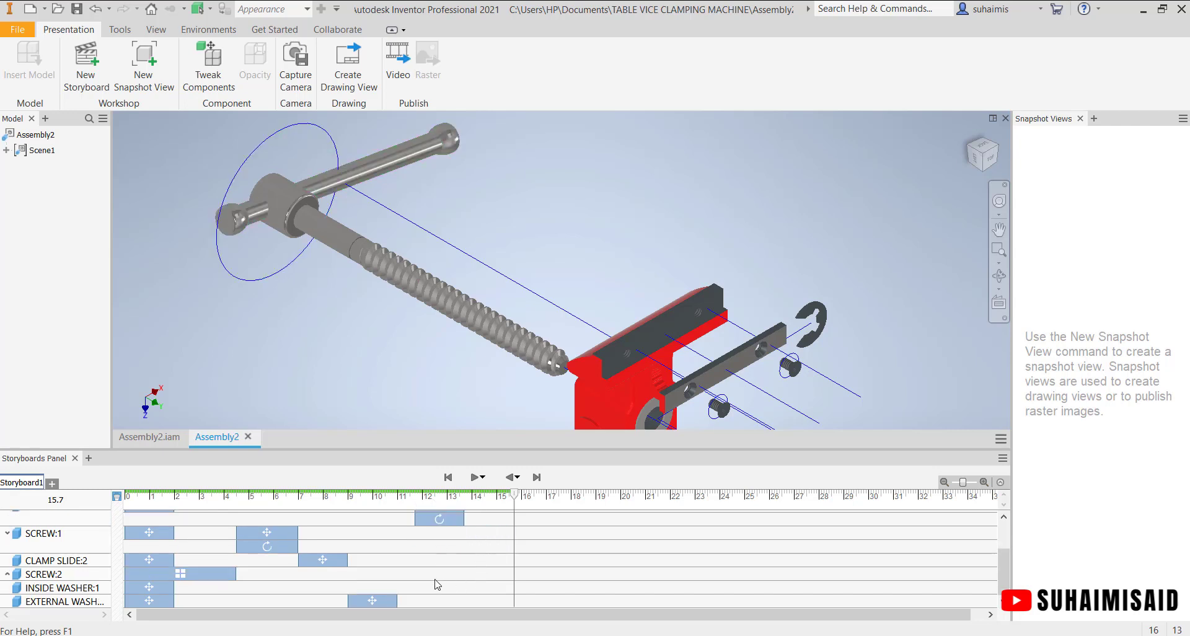
scroll(391, 589, up, 2)
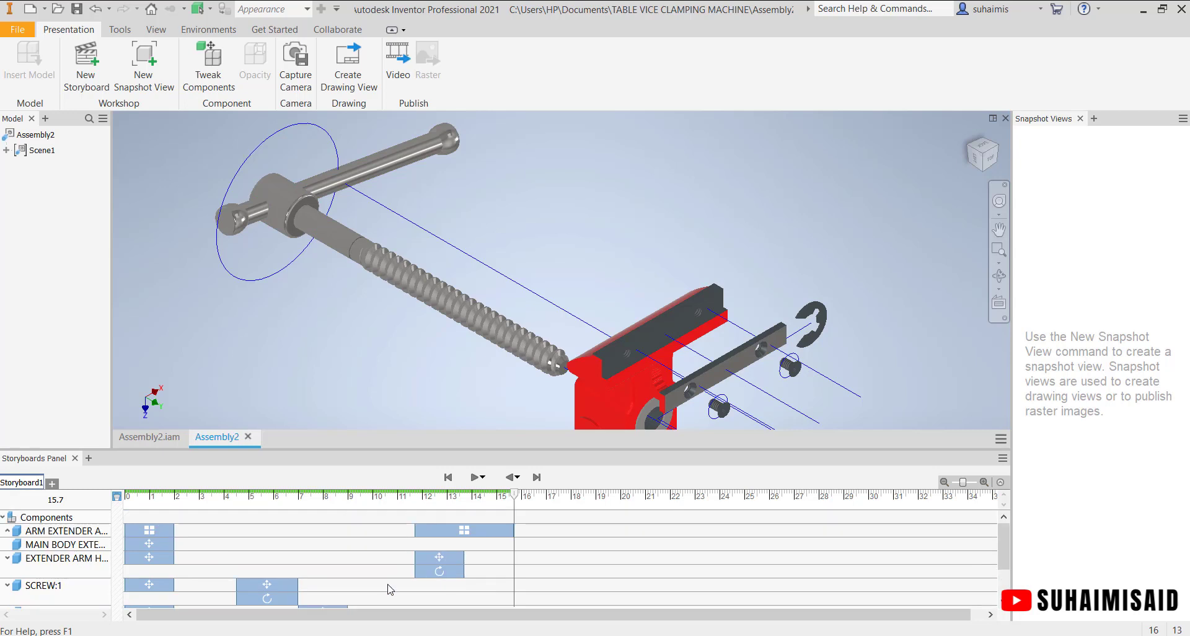
click(8, 531)
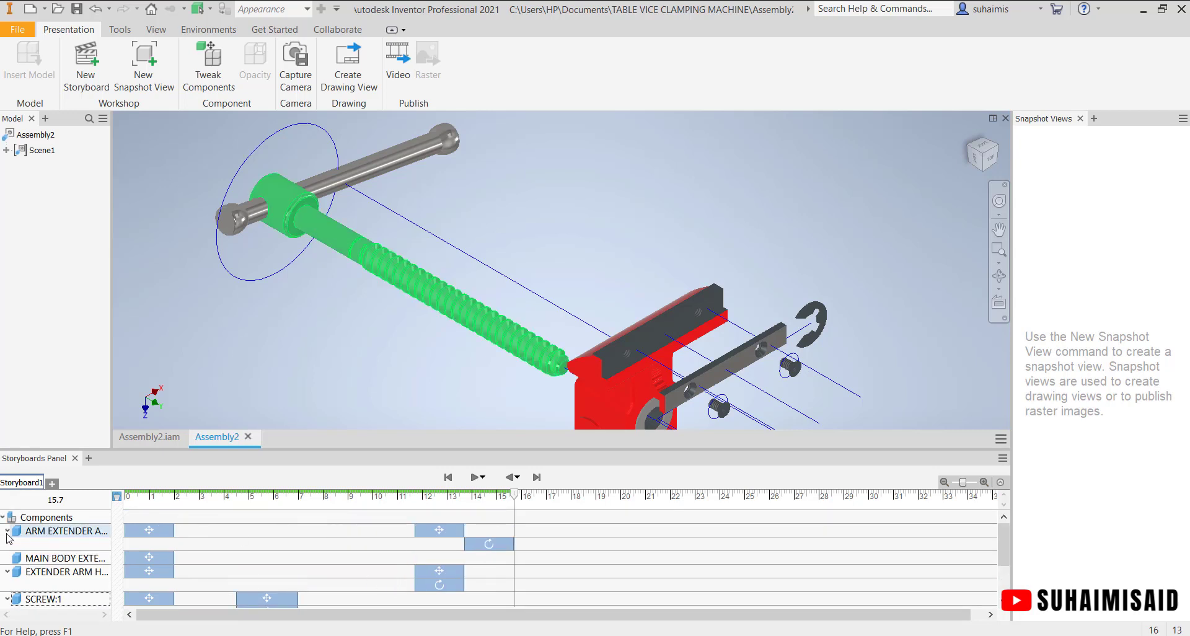
click(8, 531)
click(15, 531)
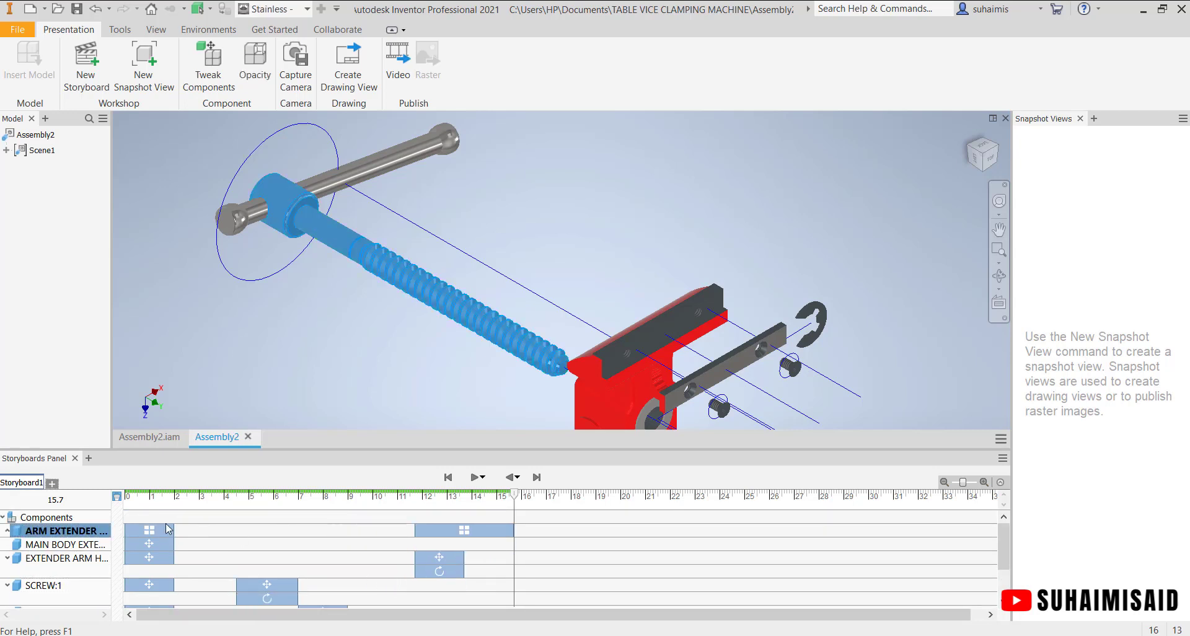
click(8, 531)
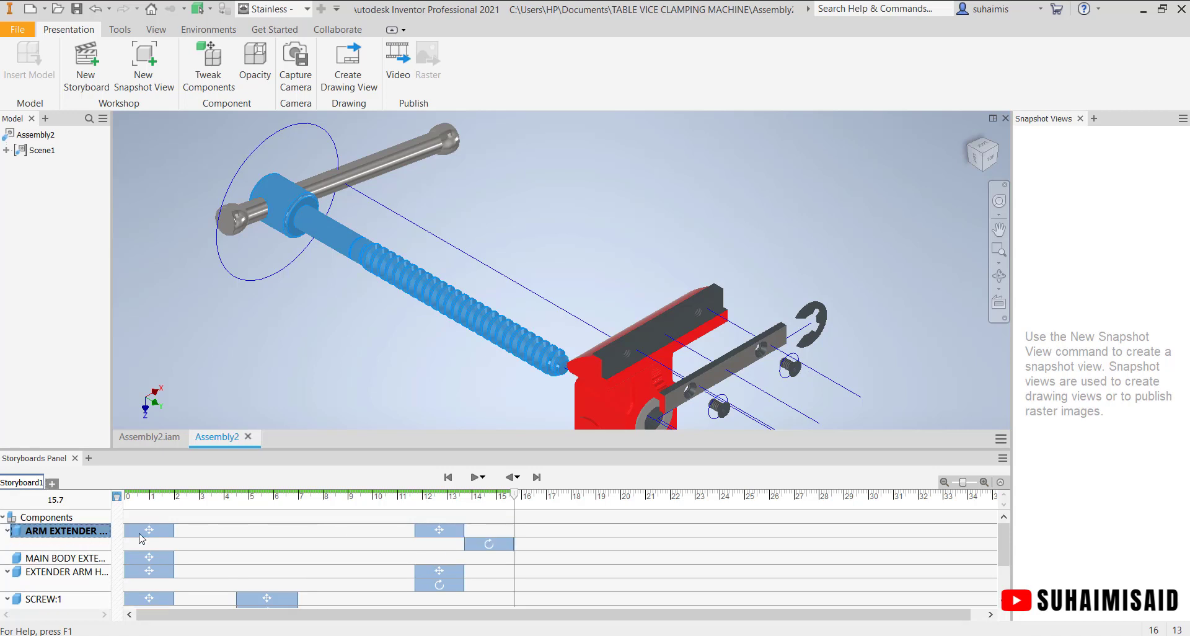
drag(490, 544, 438, 546)
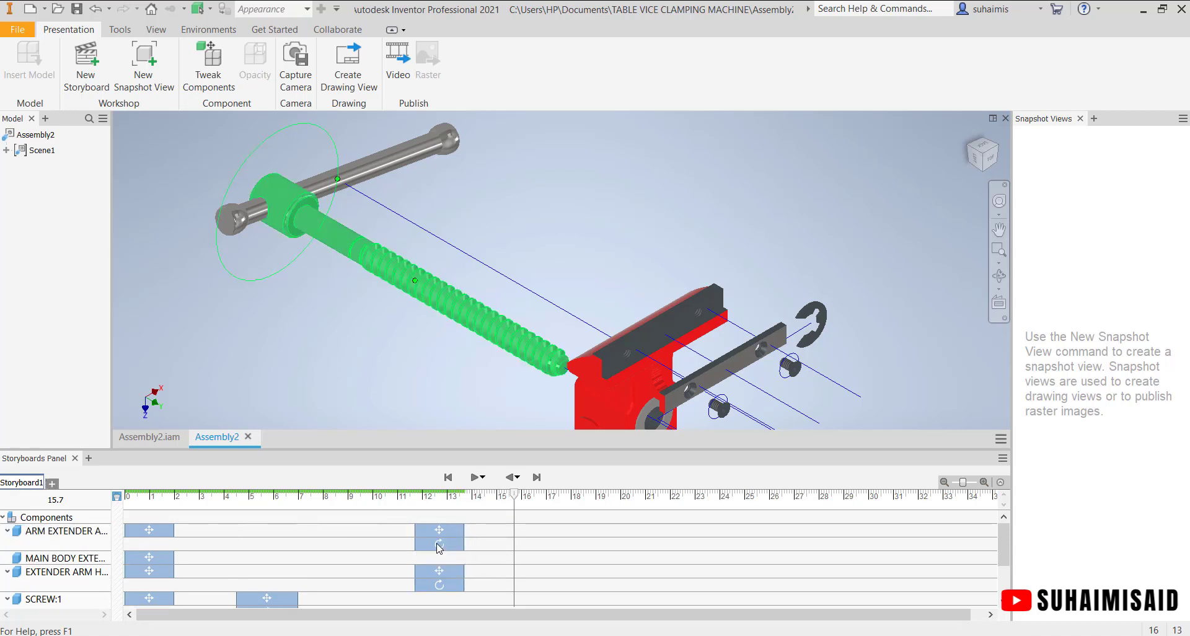
- Scrub through the storyboard to check the spindle's turning withdrawal and set the storyboard time to 13.8 s
click(442, 505)
click(391, 504)
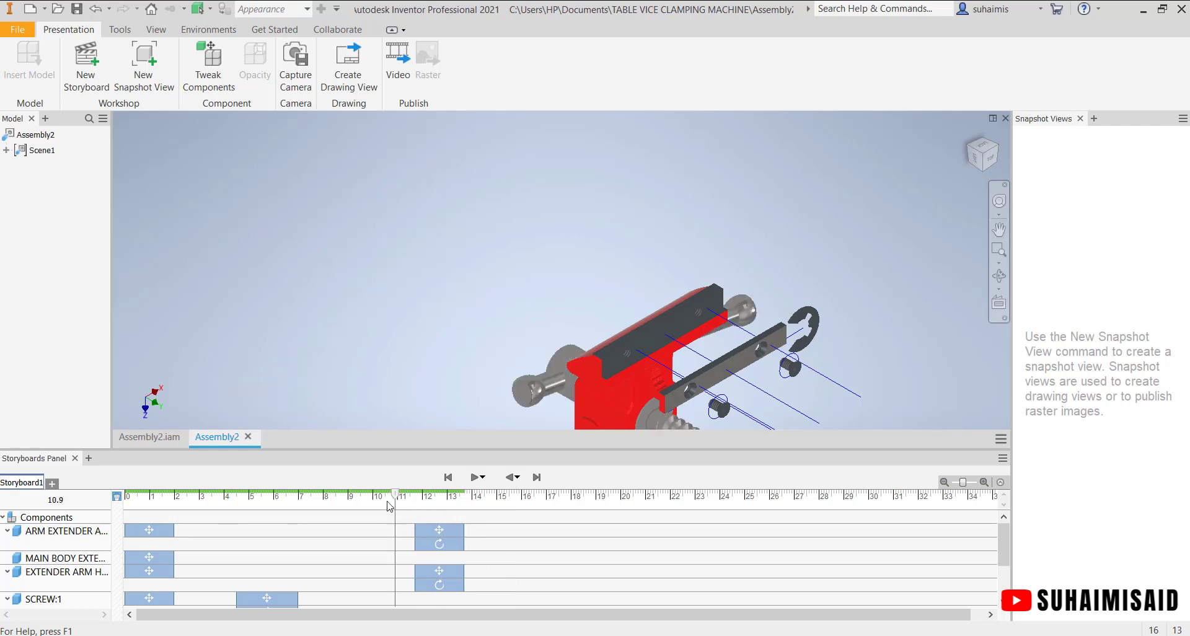
click(303, 499)
click(474, 478)
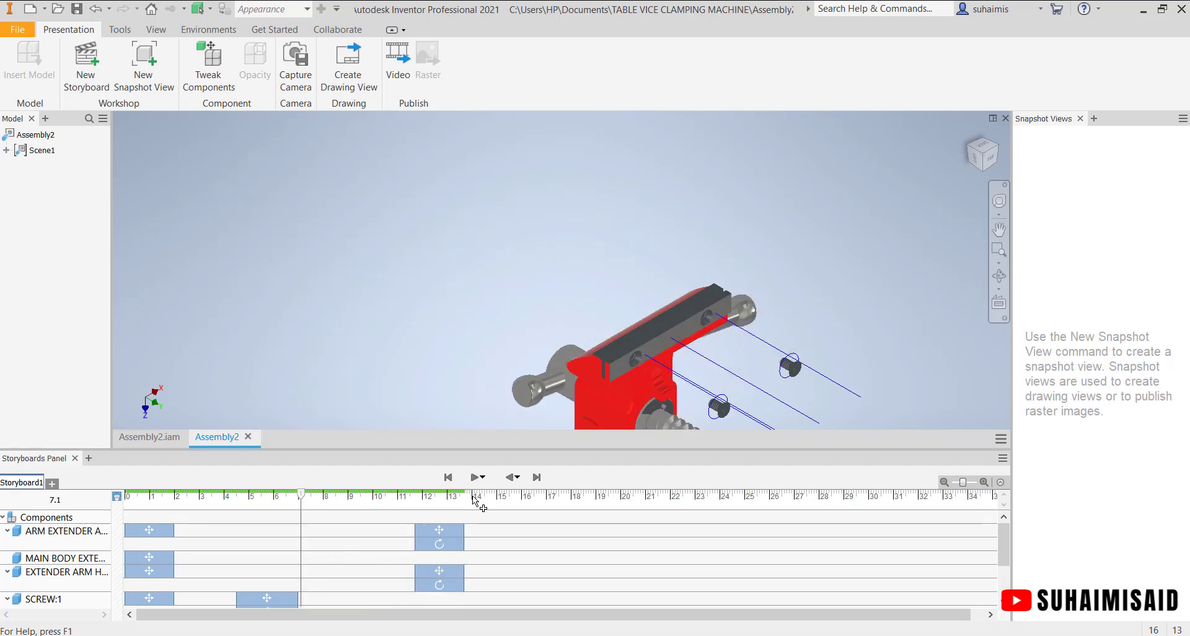
click(452, 502)
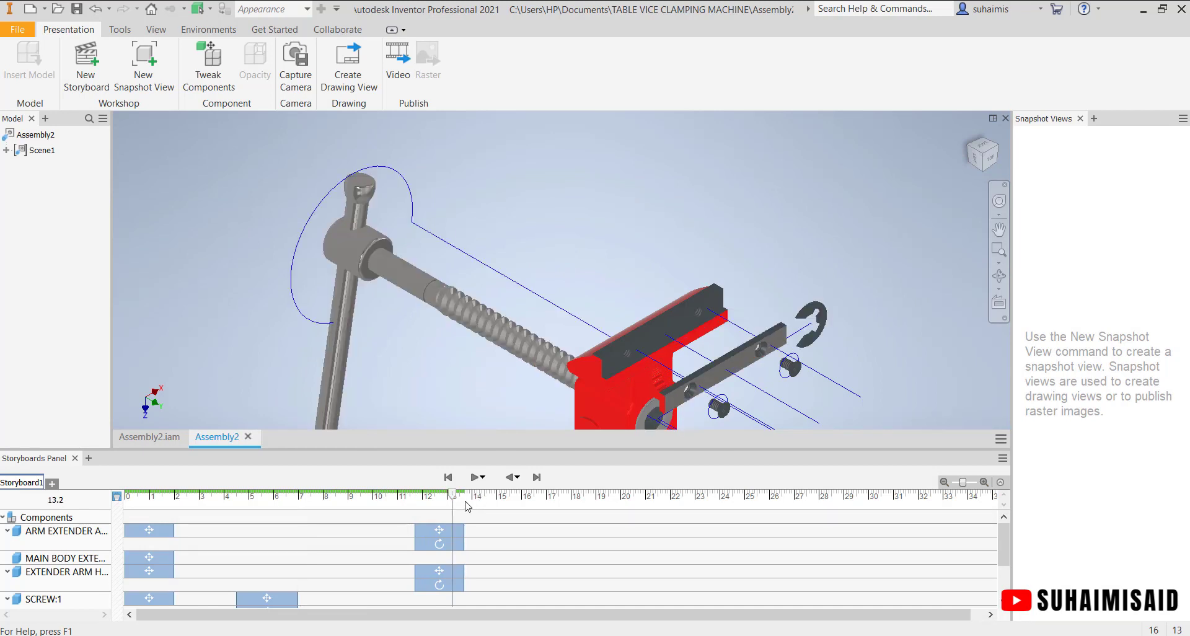
click(466, 500)
drag(458, 496, 467, 501)
- Add a 2 s move tweak at 13.8 s that slides the handle bar about -3.701 in along Y, out of the spindle head
scroll(469, 404, down, 3)
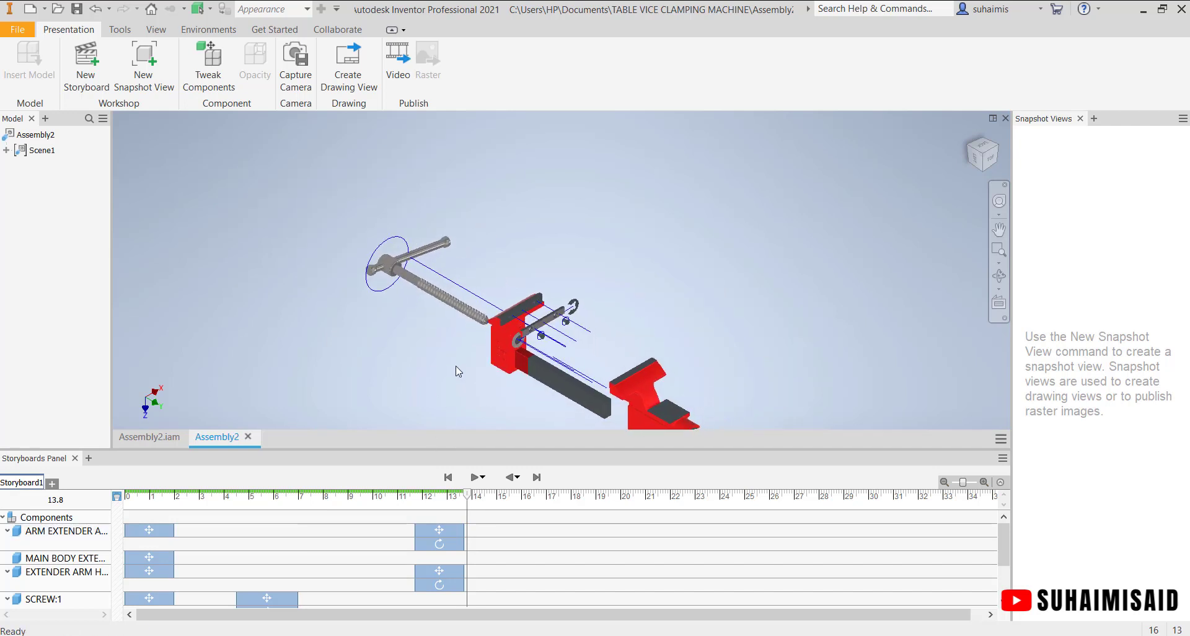
scroll(486, 347, up, 3)
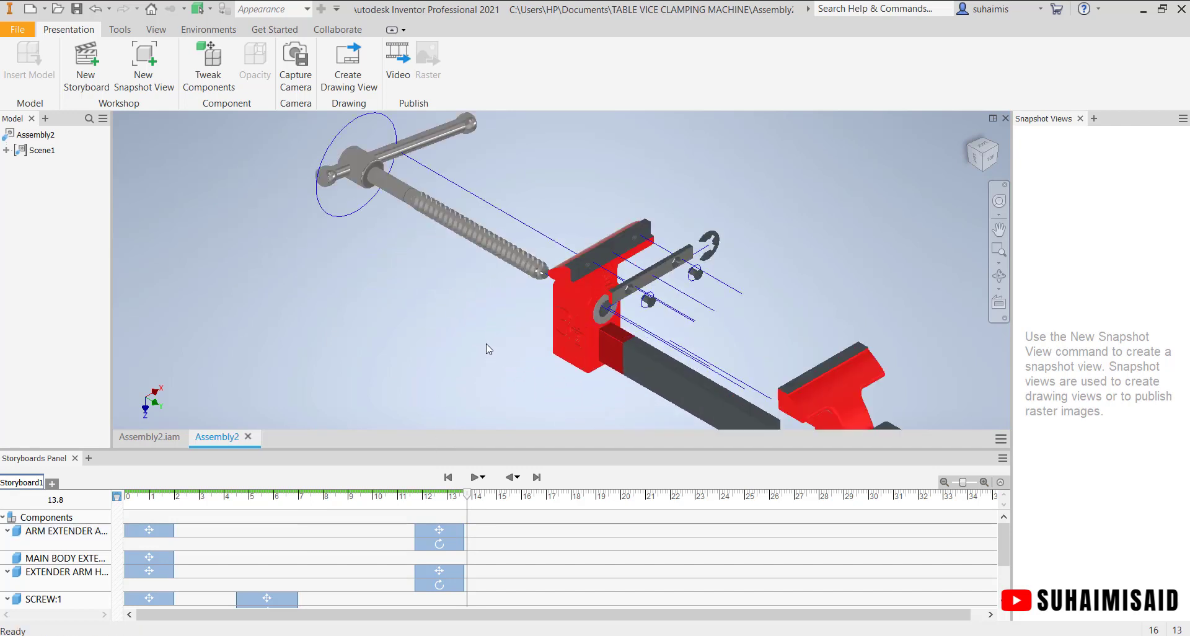
scroll(433, 337, down, 2)
scroll(377, 247, up, 2)
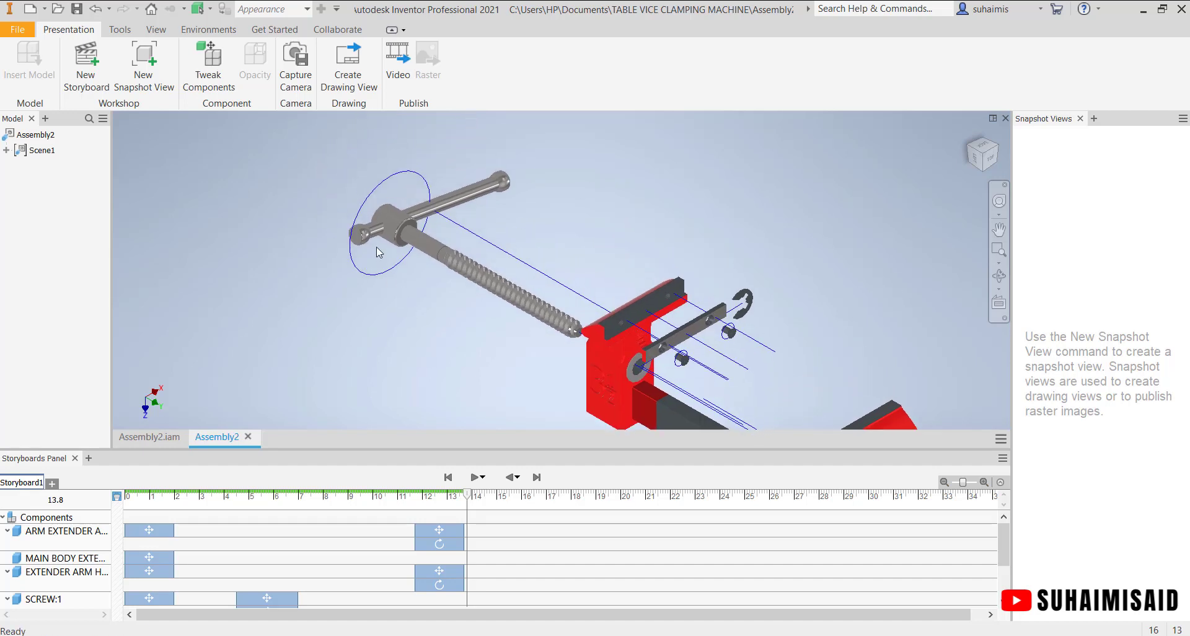
click(376, 242)
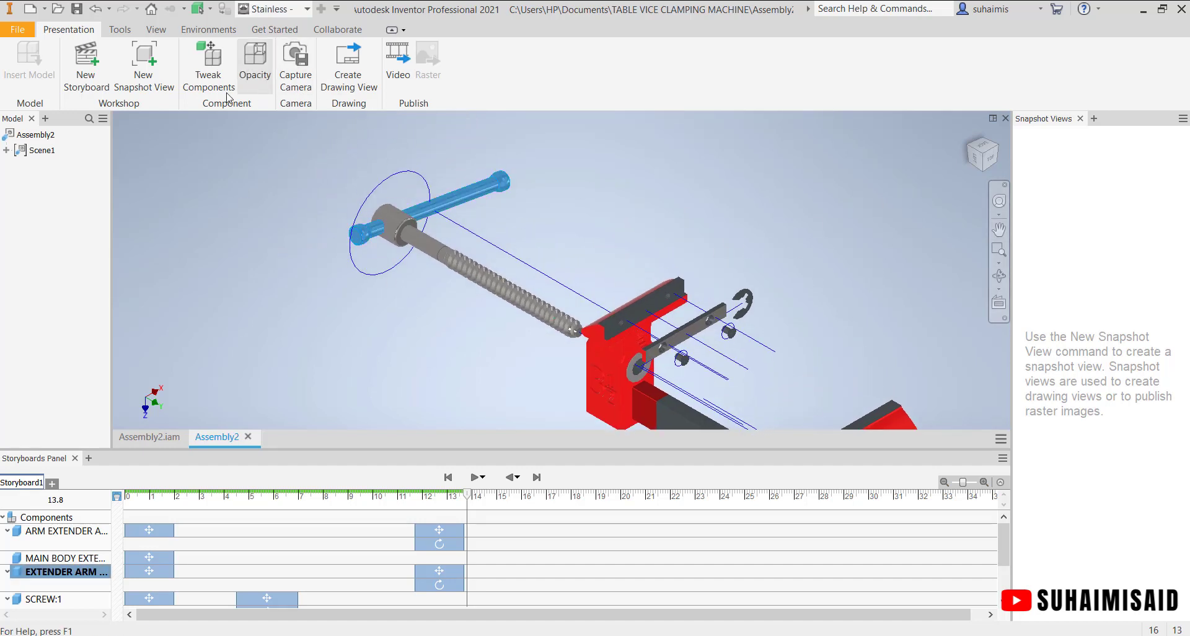
click(208, 65)
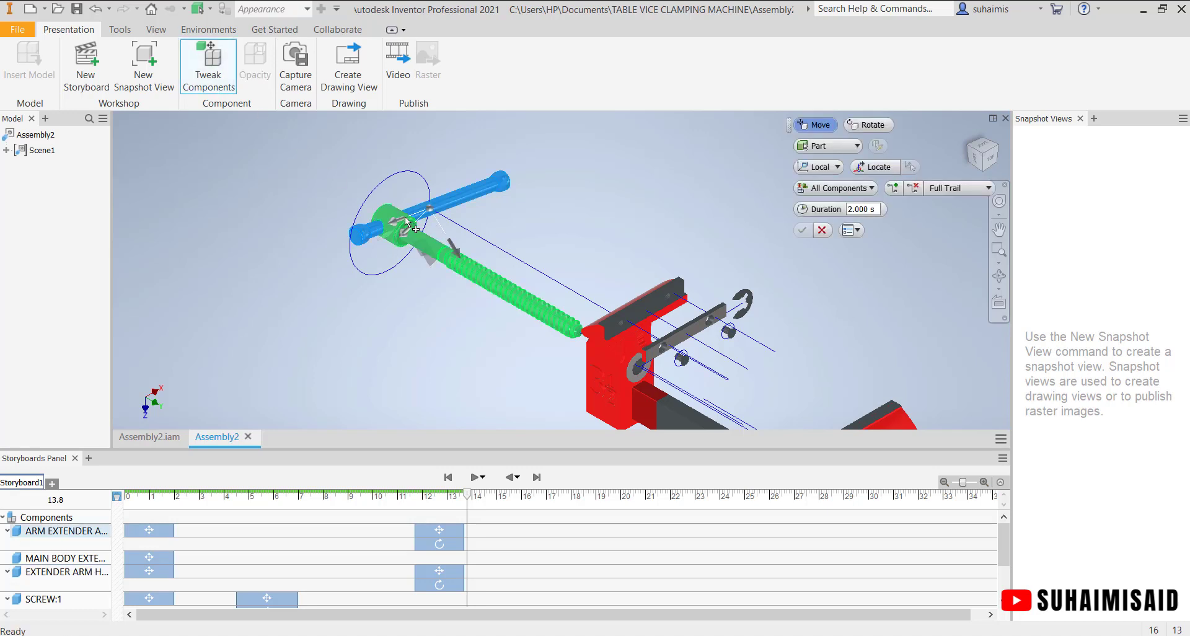
drag(411, 225, 491, 185)
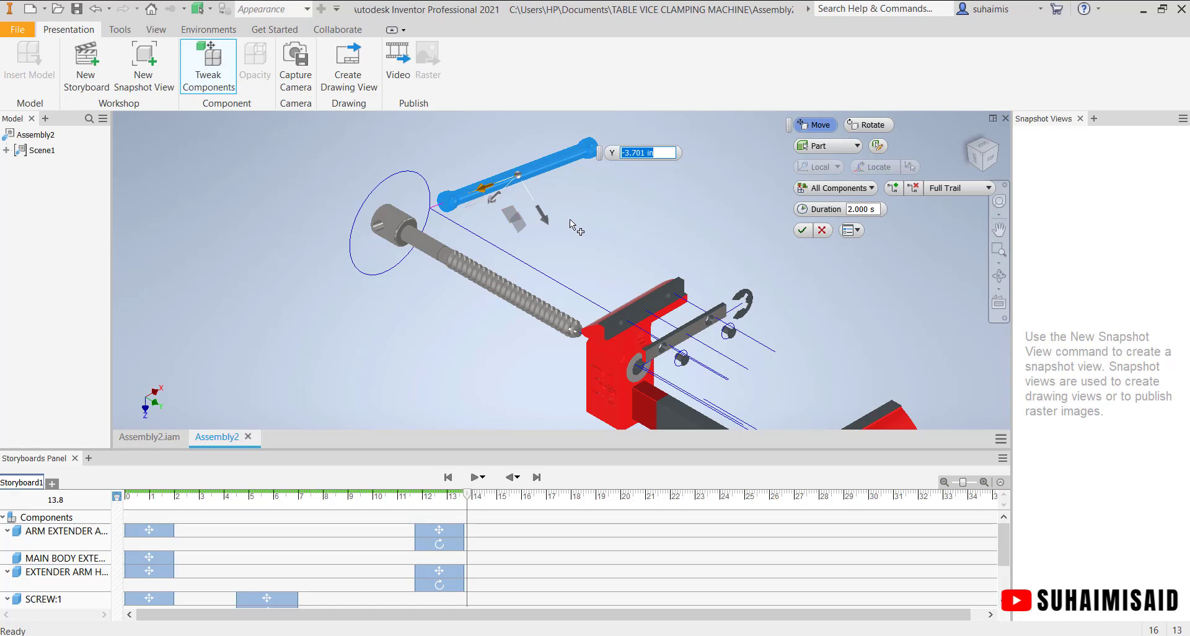
click(802, 231)
- Add a 2 s move tweak at 15.8 s that pulls the round inside washer about 2.461 in along Z from the sliding jaw
scroll(576, 291, down, 5)
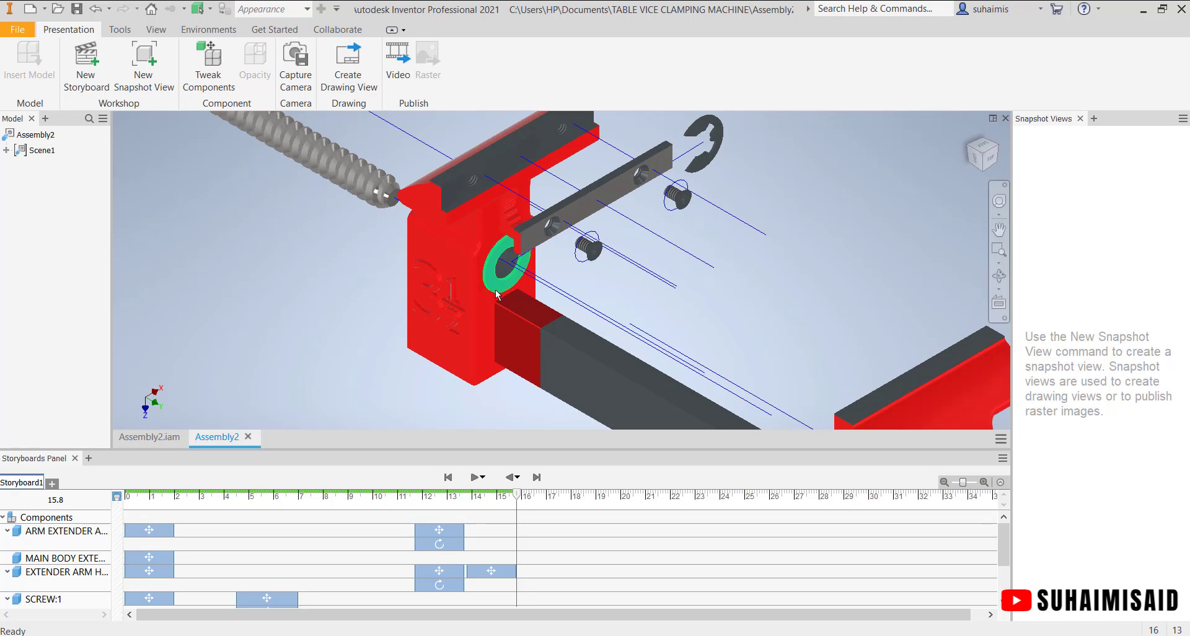
click(497, 290)
key(t)
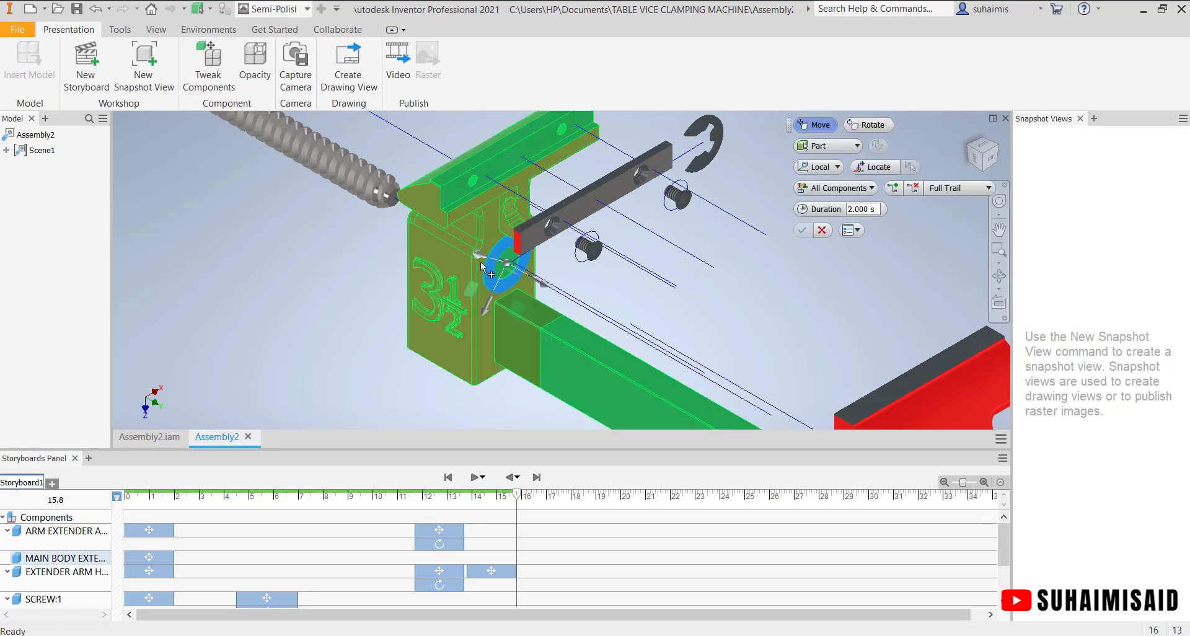
drag(544, 288, 657, 352)
middle_drag(785, 330, 657, 260)
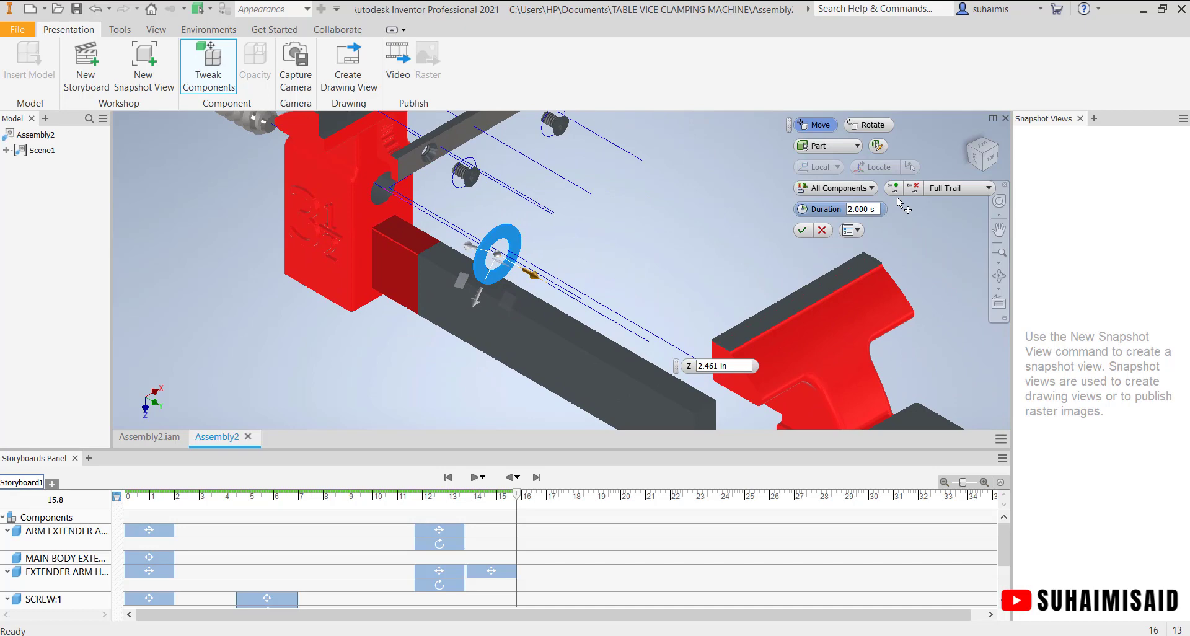
click(808, 230)
scroll(633, 284, down, 3)
scroll(633, 284, down, 3)
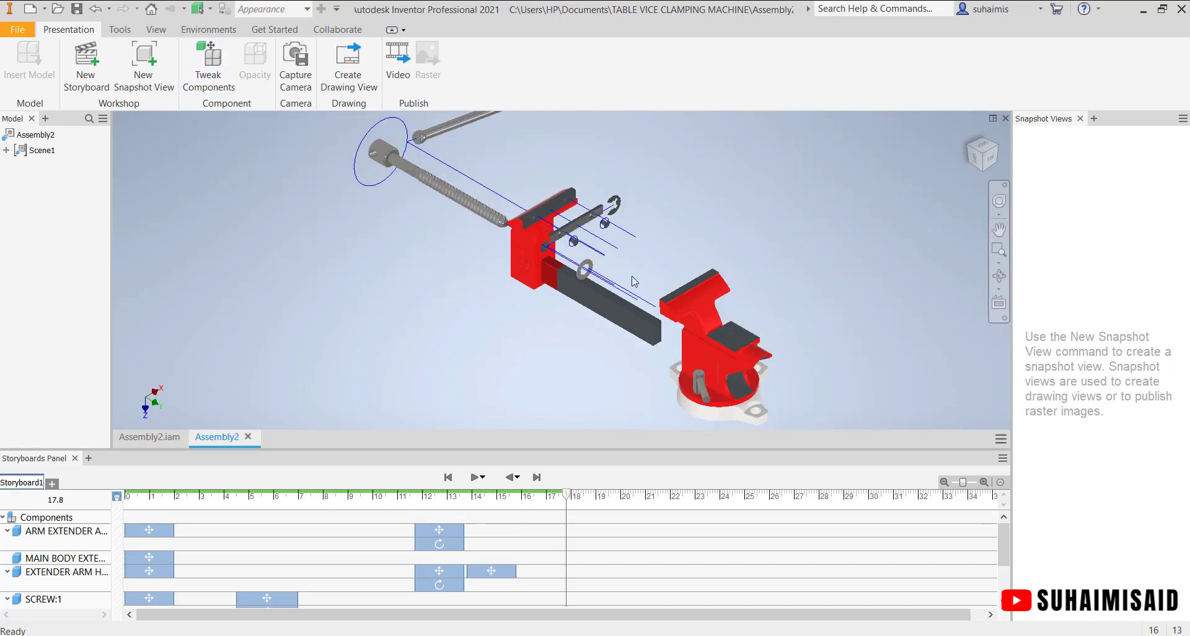
scroll(644, 278, up, 2)
middle_drag(647, 276, 547, 216)
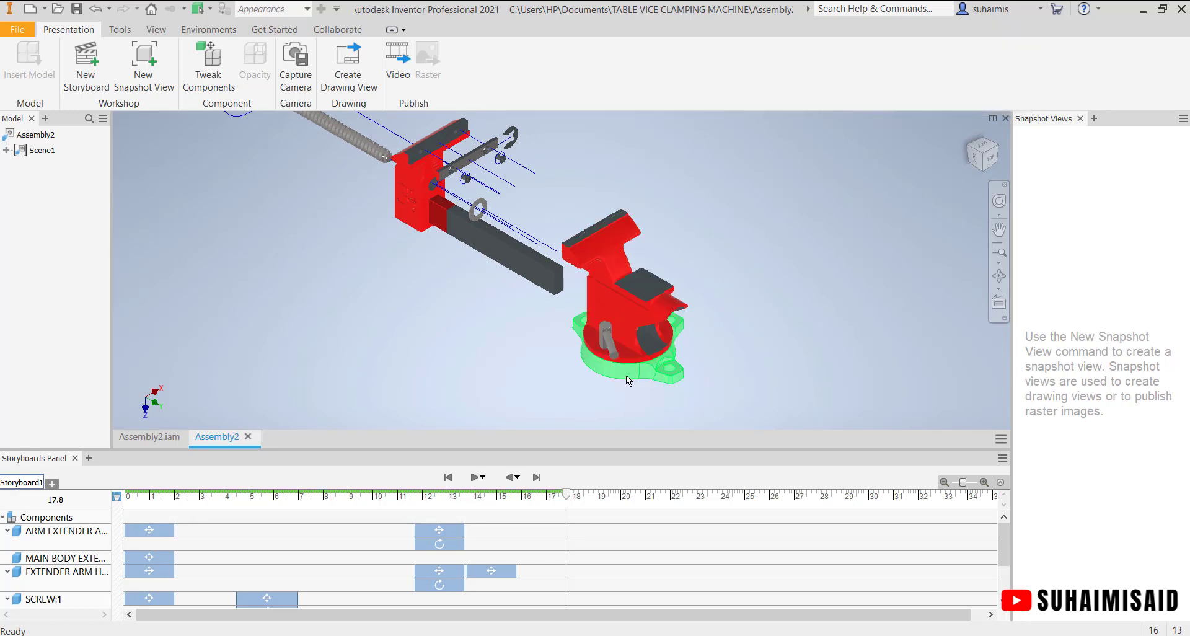
scroll(623, 374, up, 5)
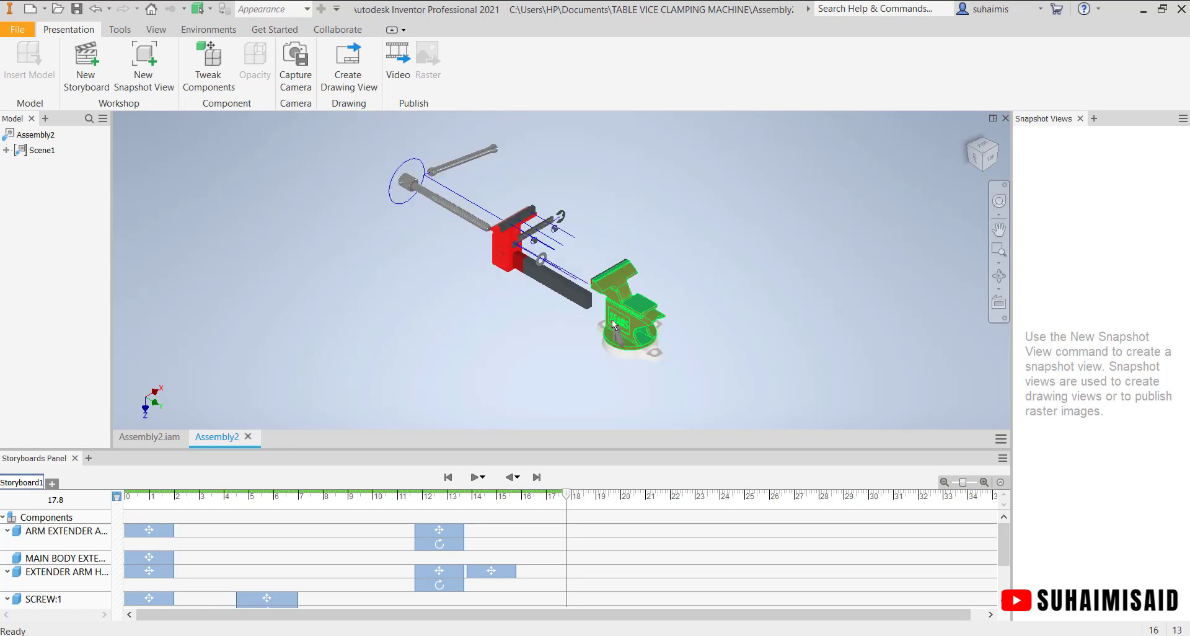
scroll(610, 329, down, 4)
scroll(608, 333, up, 2)
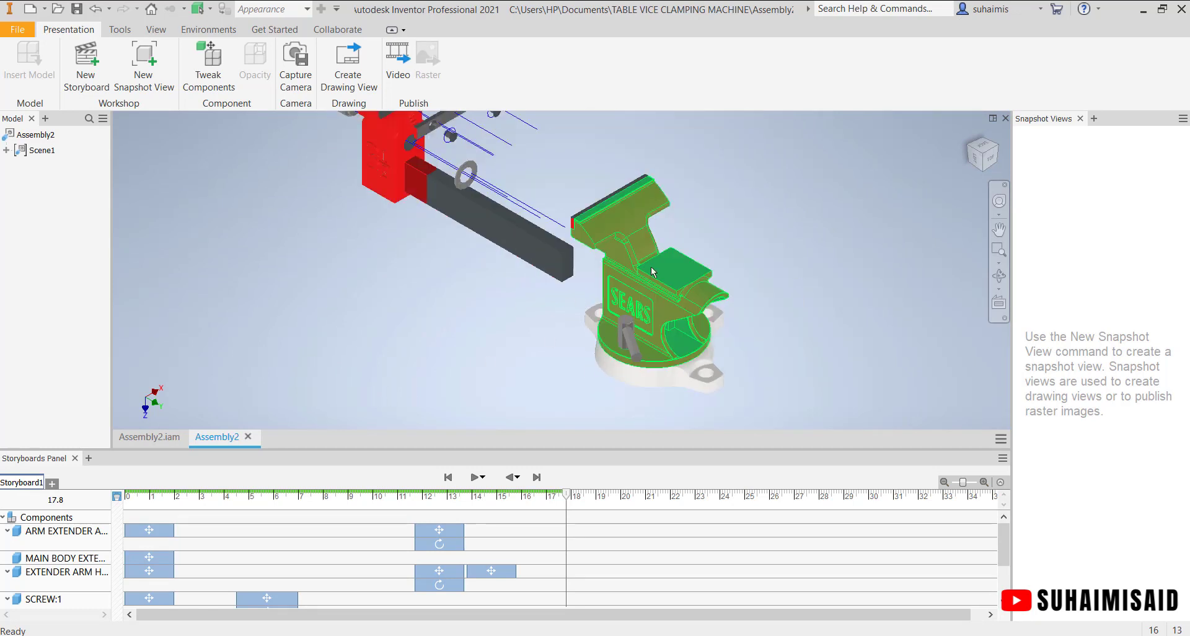
click(208, 67)
click(619, 280)
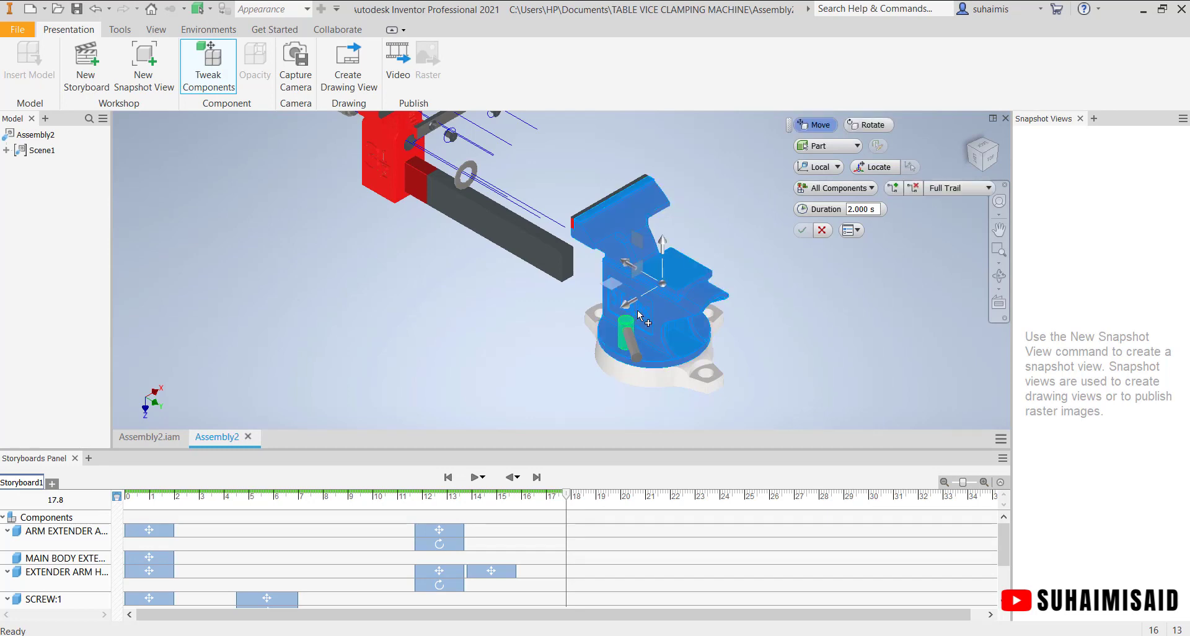
scroll(583, 222, down, 2)
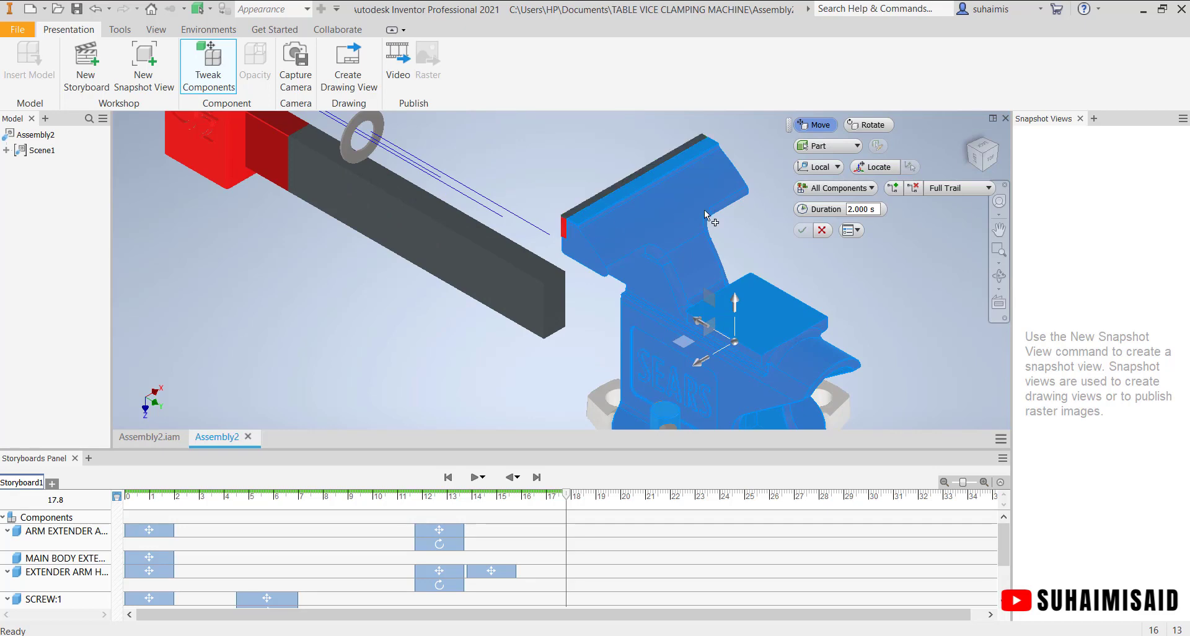
click(822, 230)
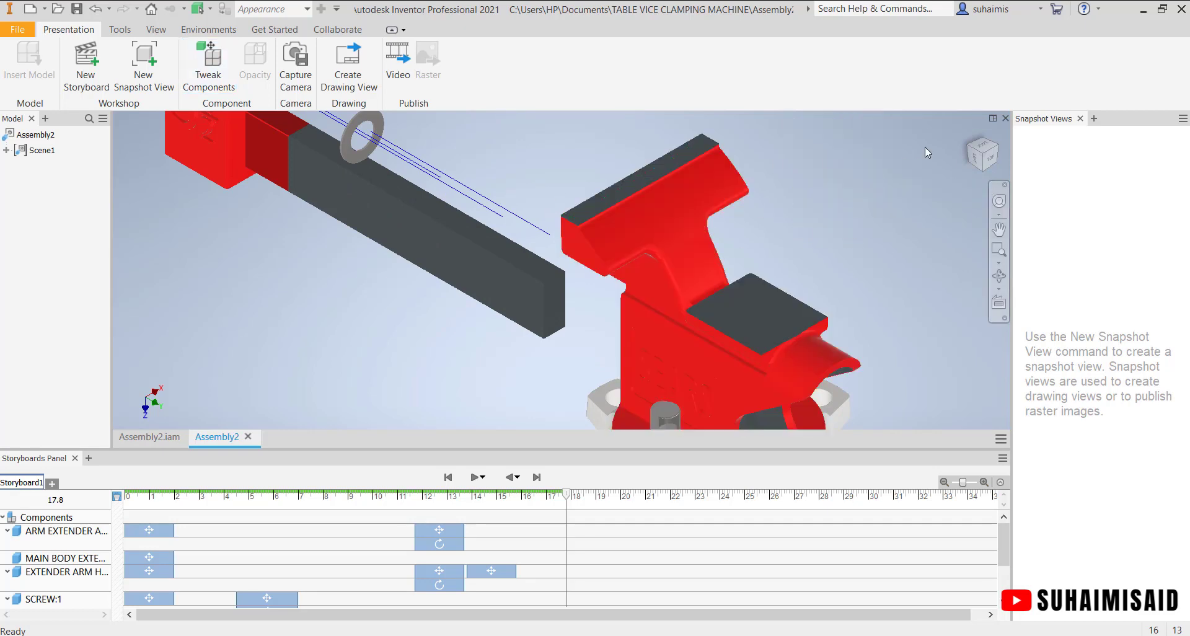
- Add a 2 s move tweak at 17.8 s that pulls both screws about 2.185 in along Z from the fixed jaw's clamp plate
click(967, 147)
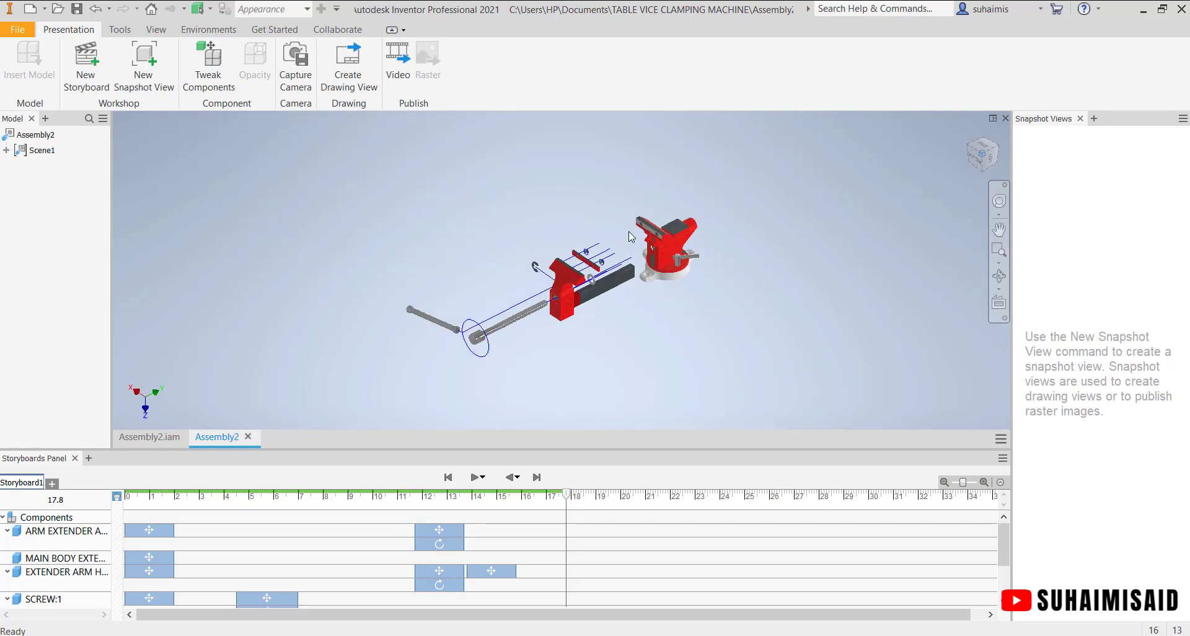
scroll(634, 318, up, 3)
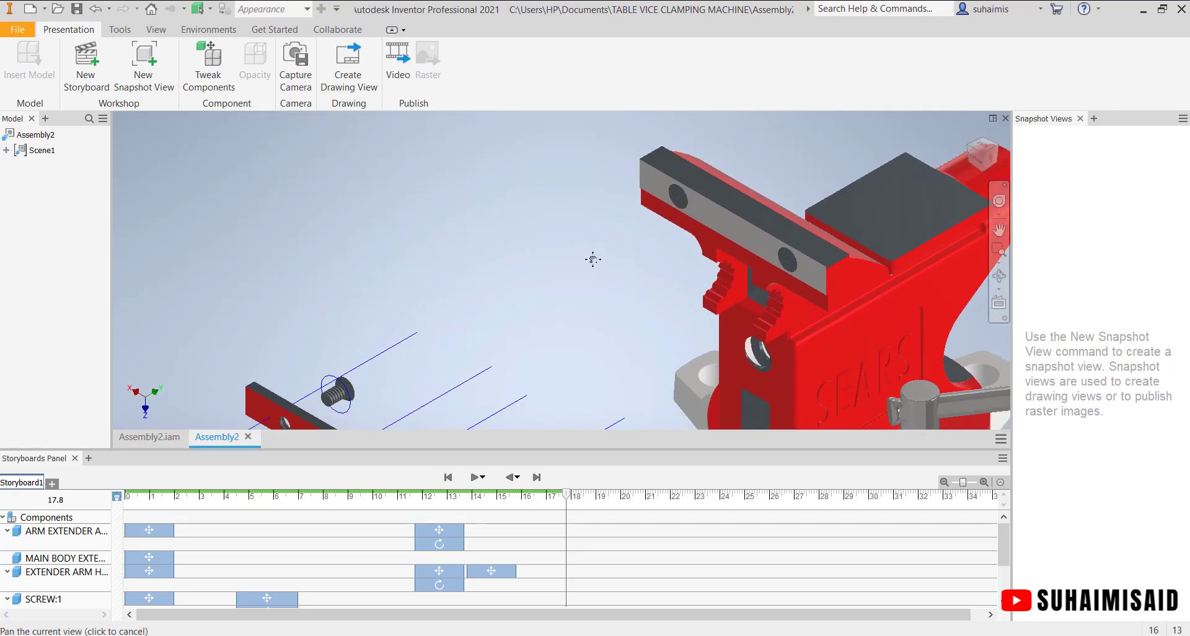
click(208, 65)
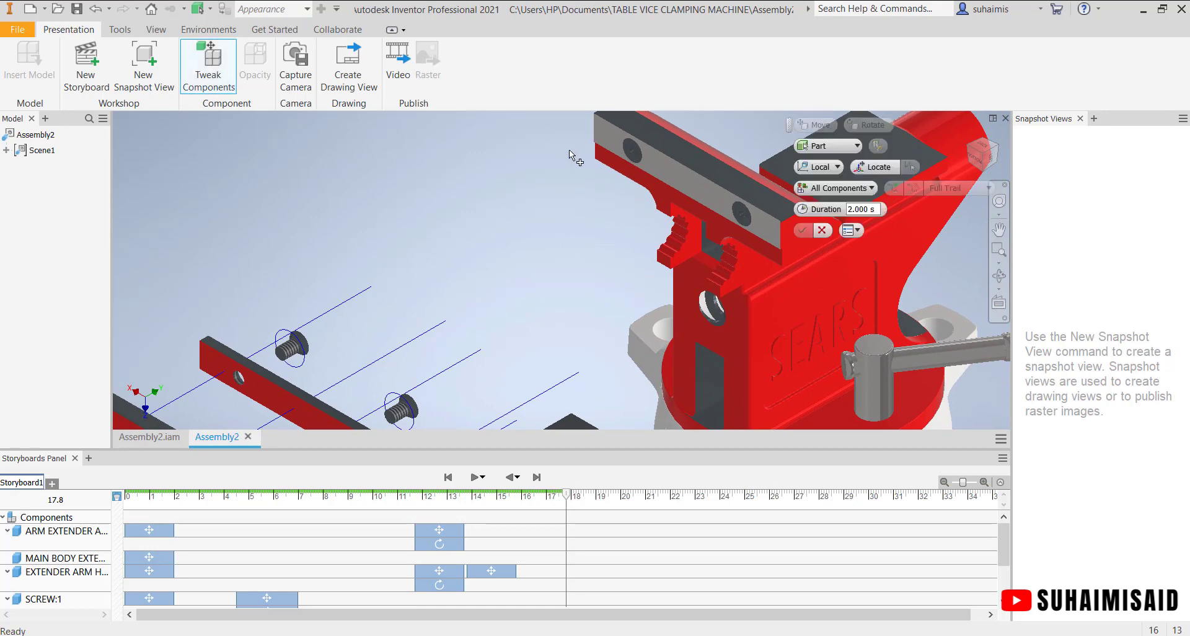
click(630, 153)
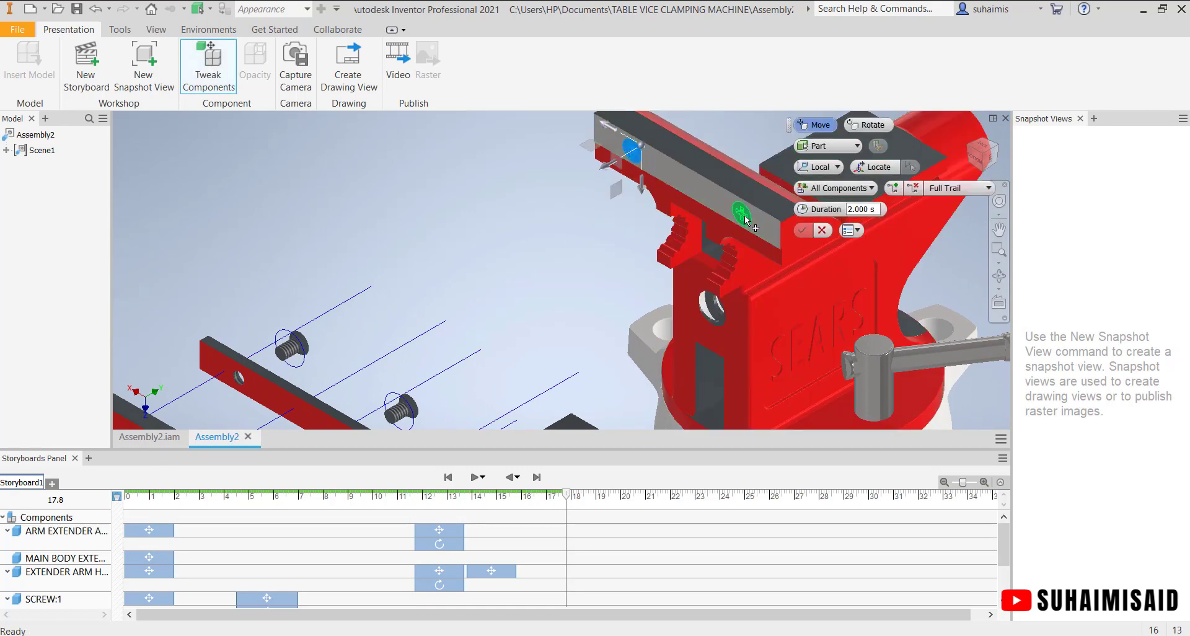
click(656, 200)
drag(606, 166, 481, 224)
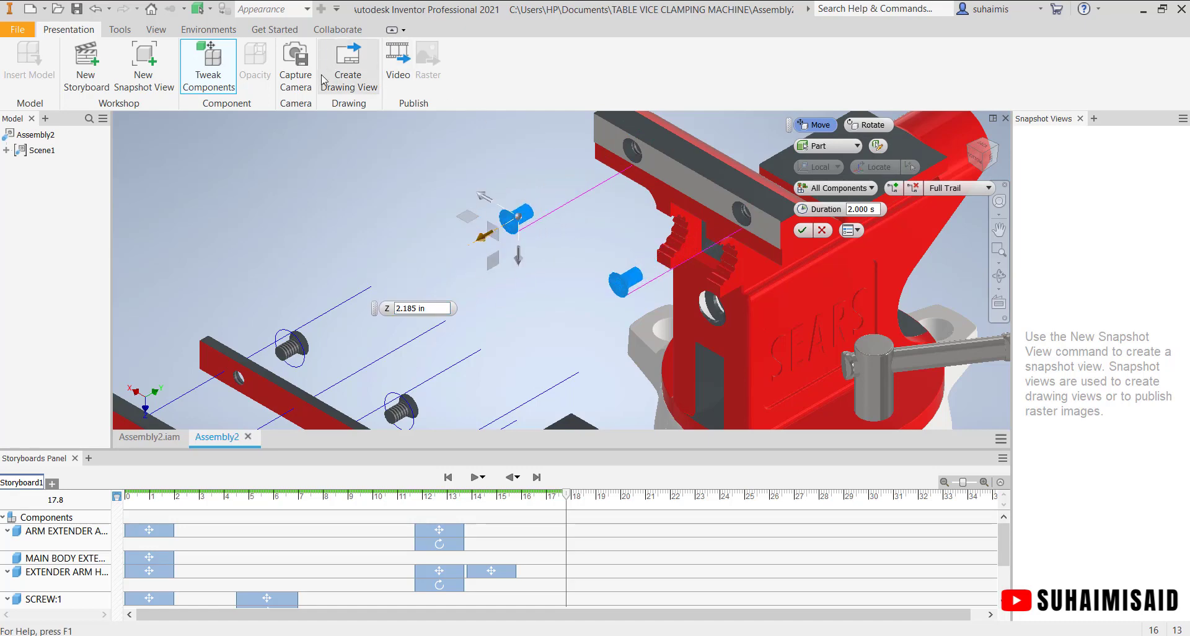
click(802, 231)
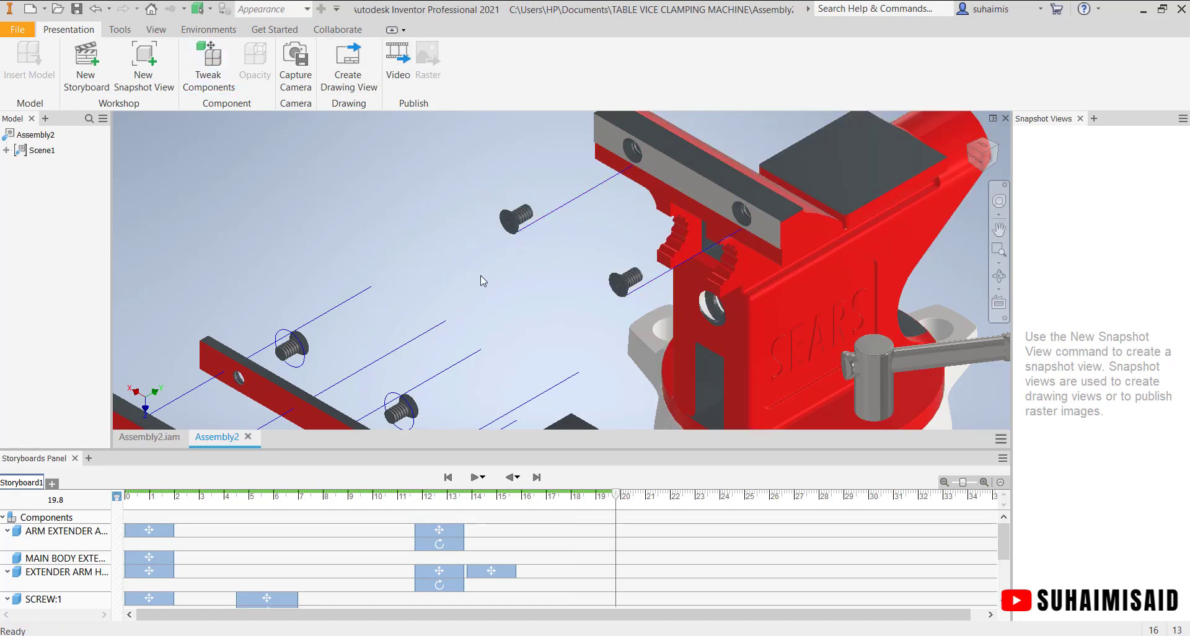
click(505, 223)
scroll(617, 571, down, 5)
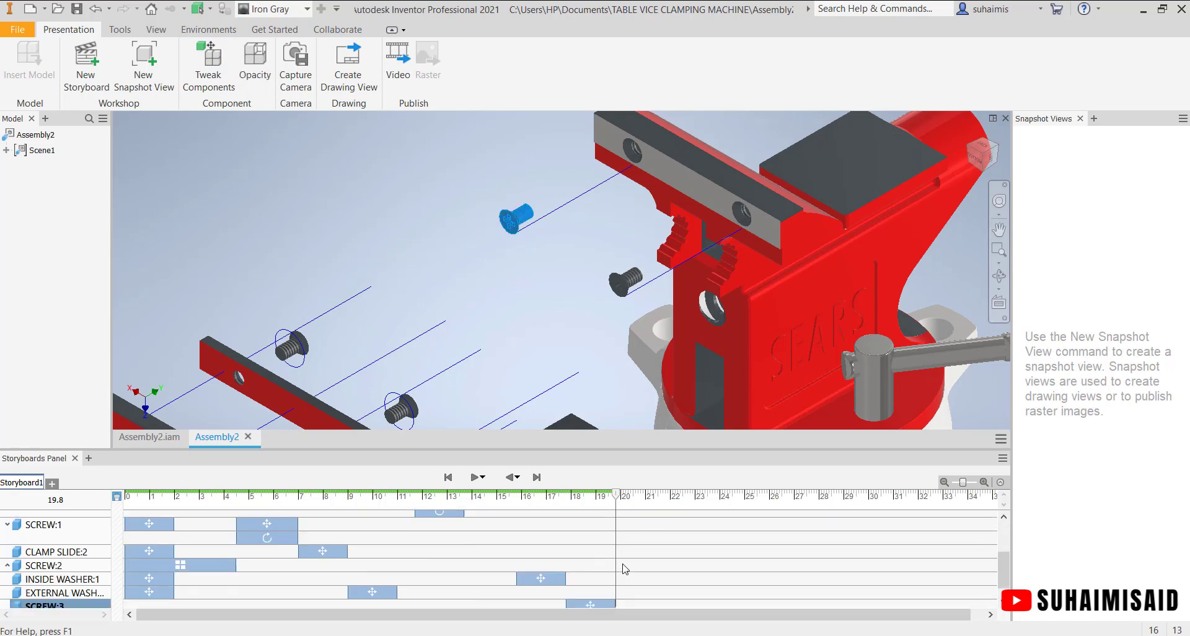
right_click(517, 221)
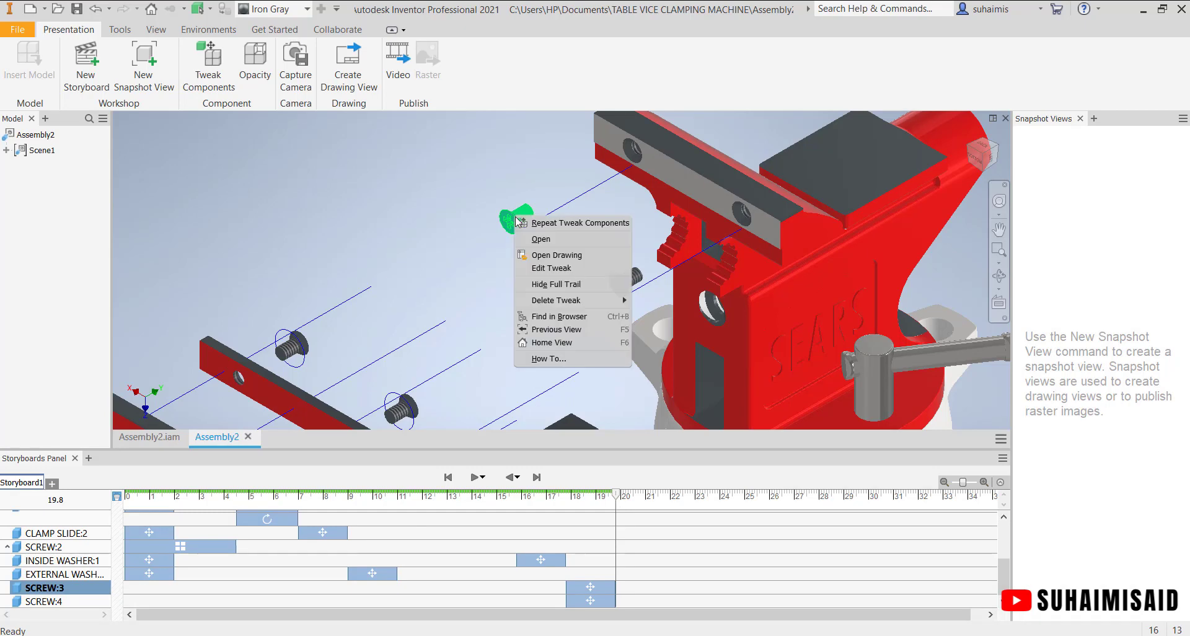
click(221, 75)
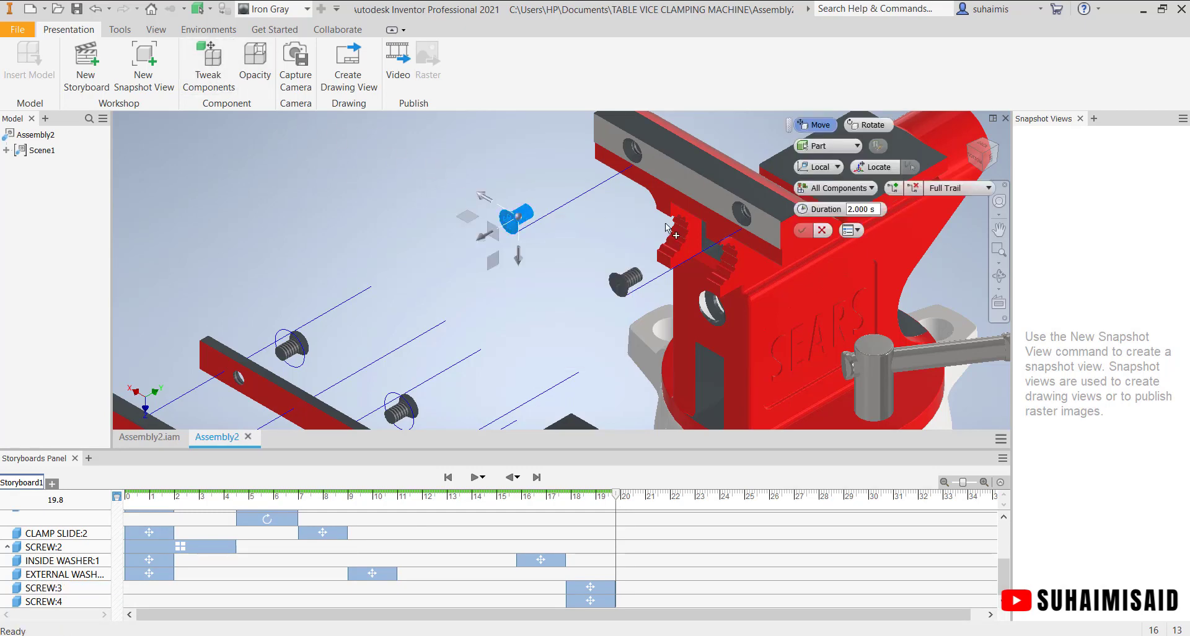
click(867, 124)
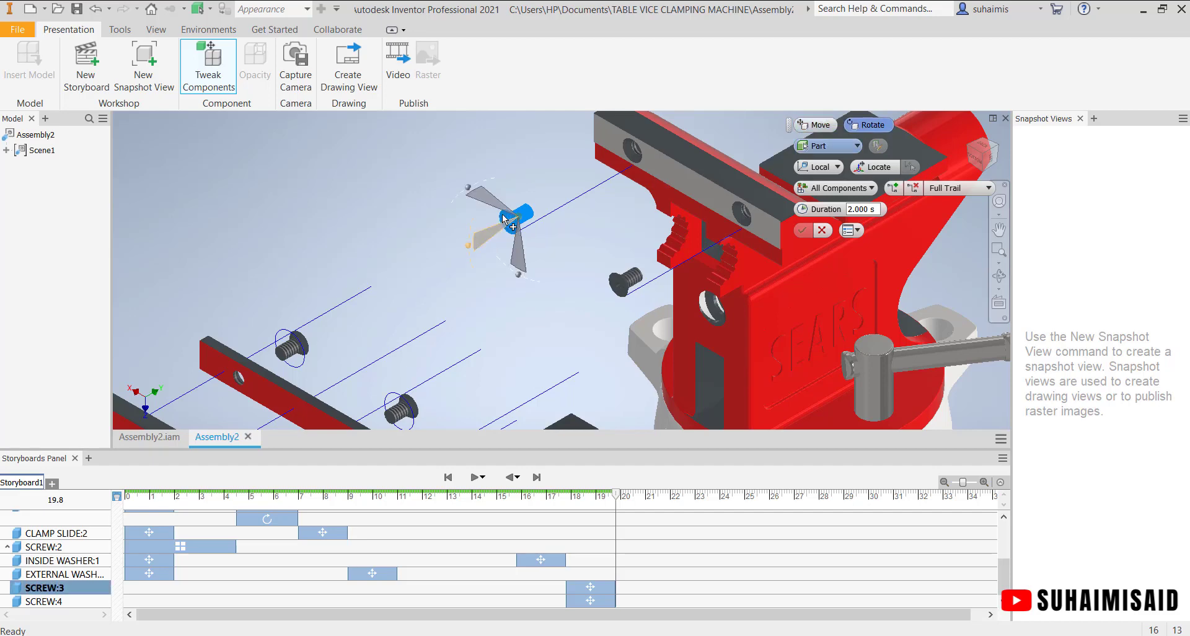
drag(468, 245, 480, 249)
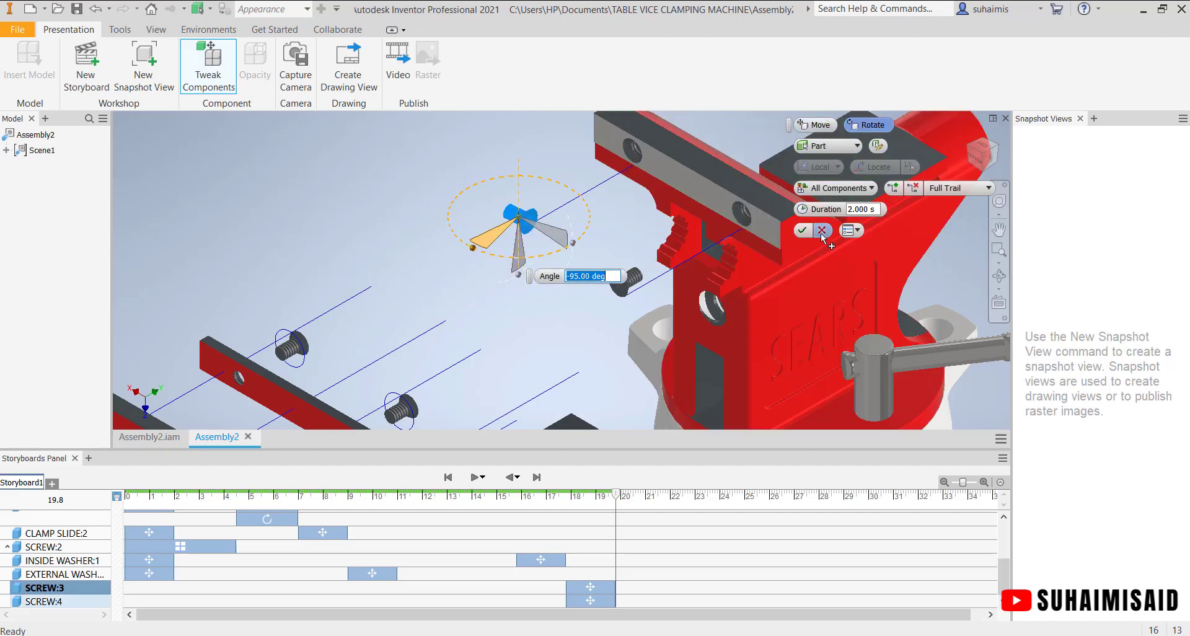
click(802, 230)
- Add a 2 s, 360° rotation tweak about the screw axis of SCREW:3 and schedule it from 17.8 s to 19.8 s, alongside its move
click(213, 62)
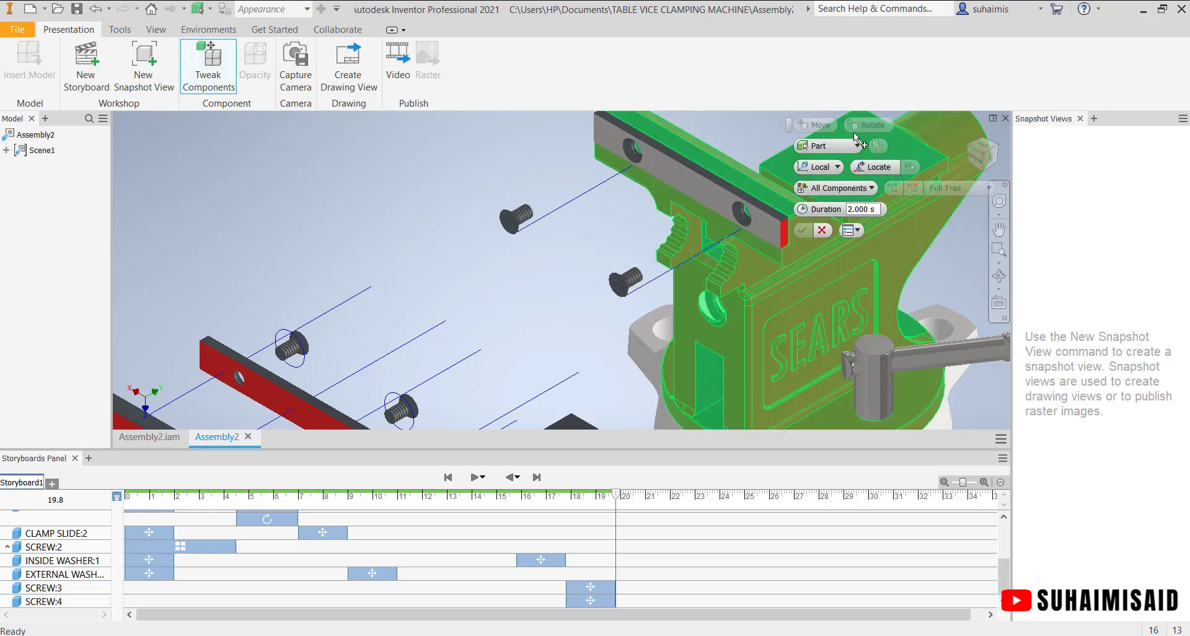
click(519, 216)
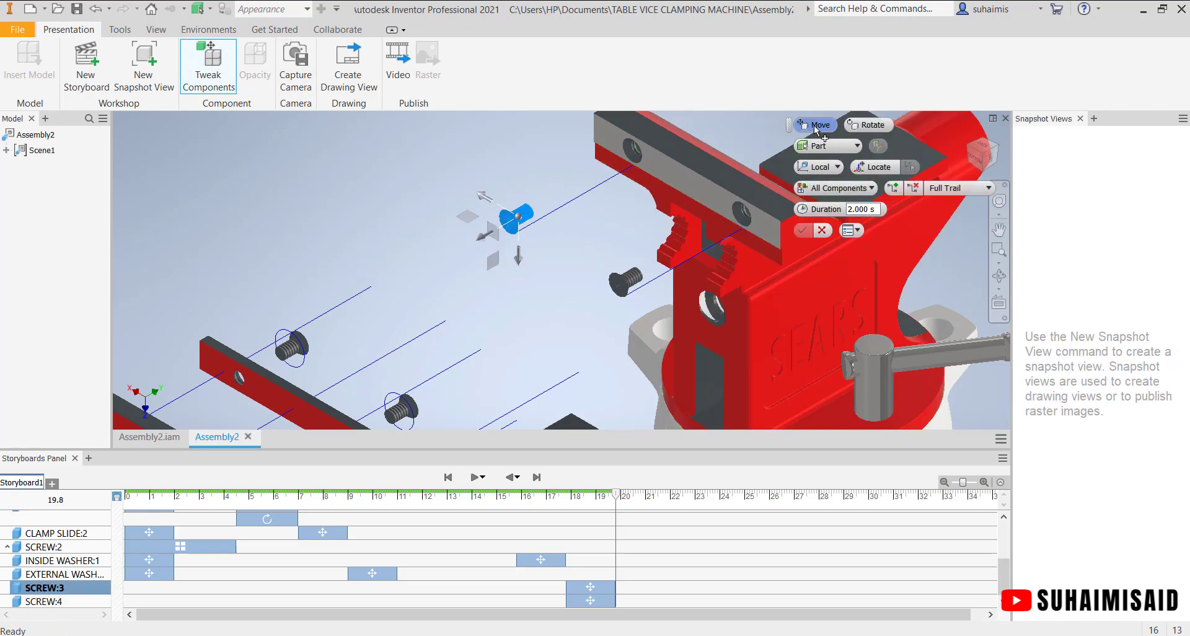
scroll(527, 260, down, 5)
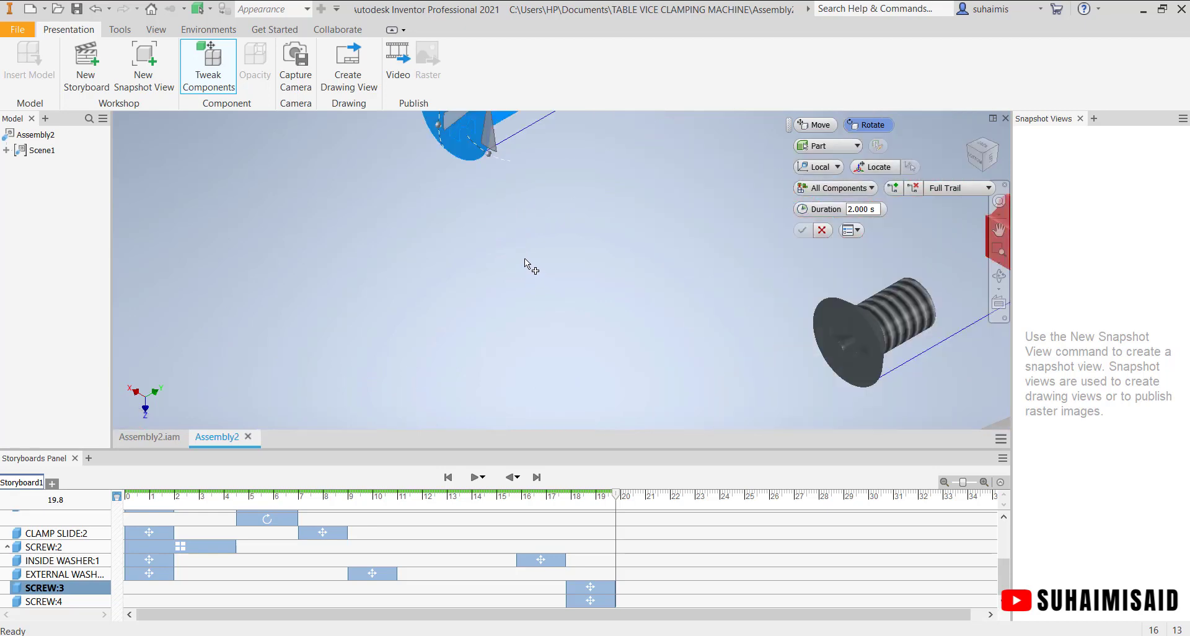
scroll(516, 237, up, 4)
drag(513, 232, 581, 209)
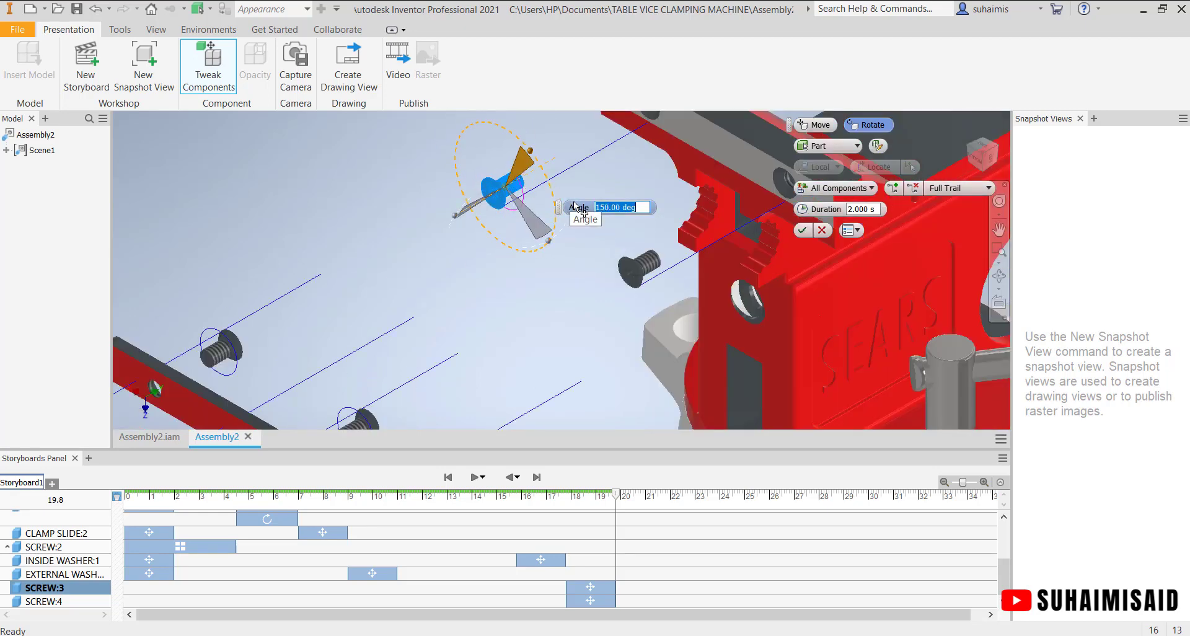
text(360)
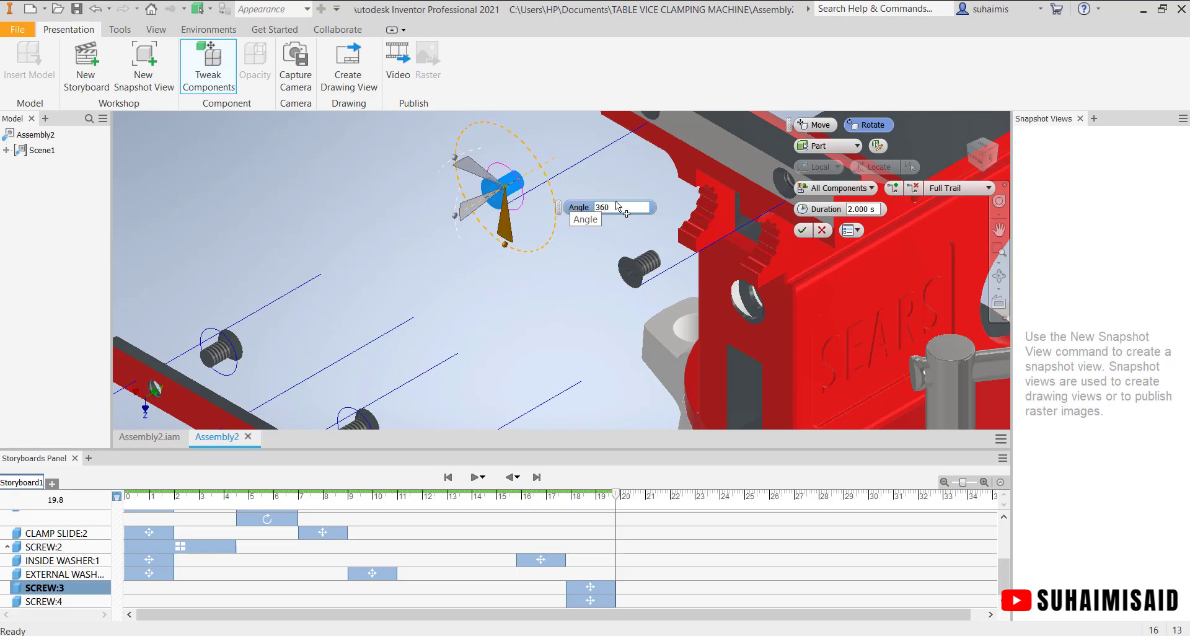
click(801, 230)
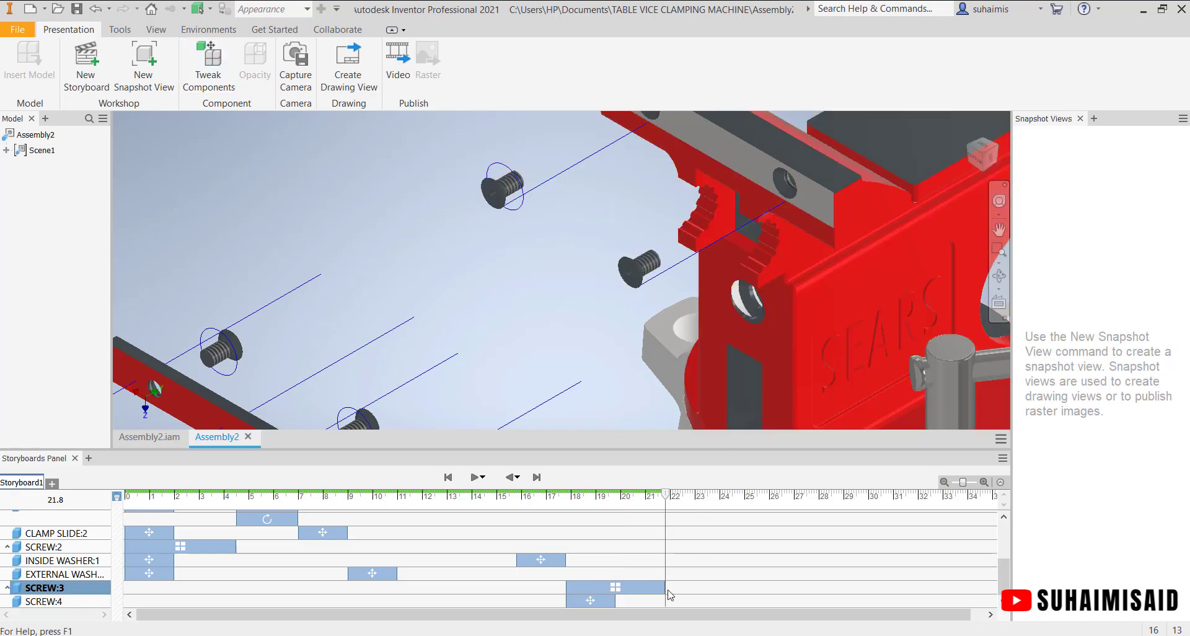
click(610, 588)
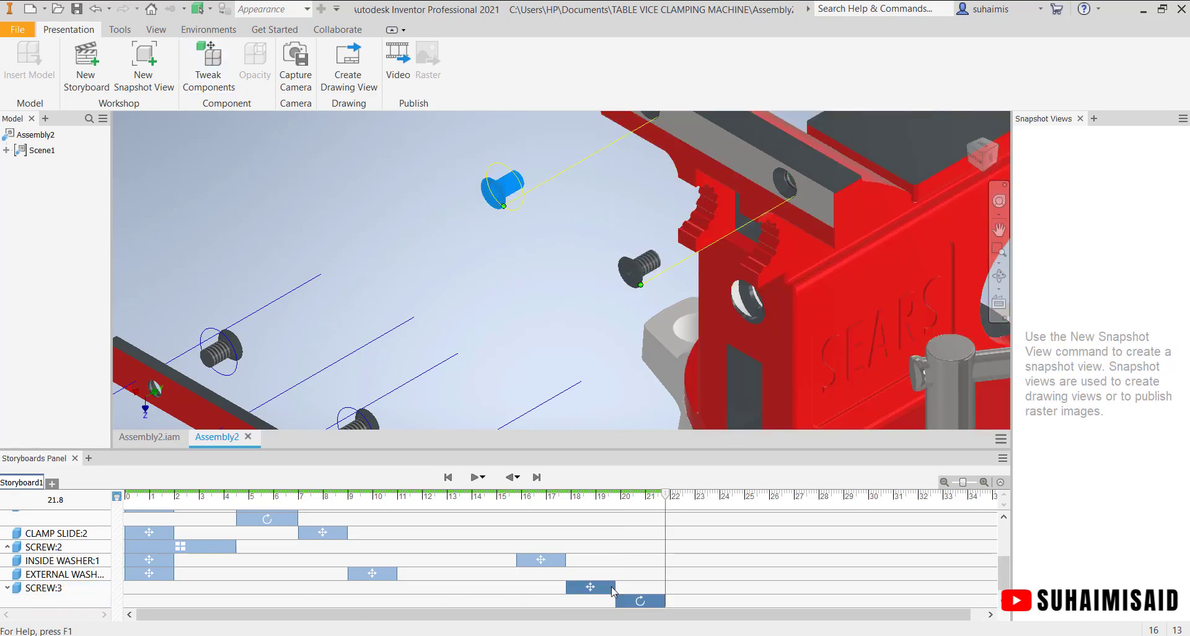
drag(632, 587, 593, 589)
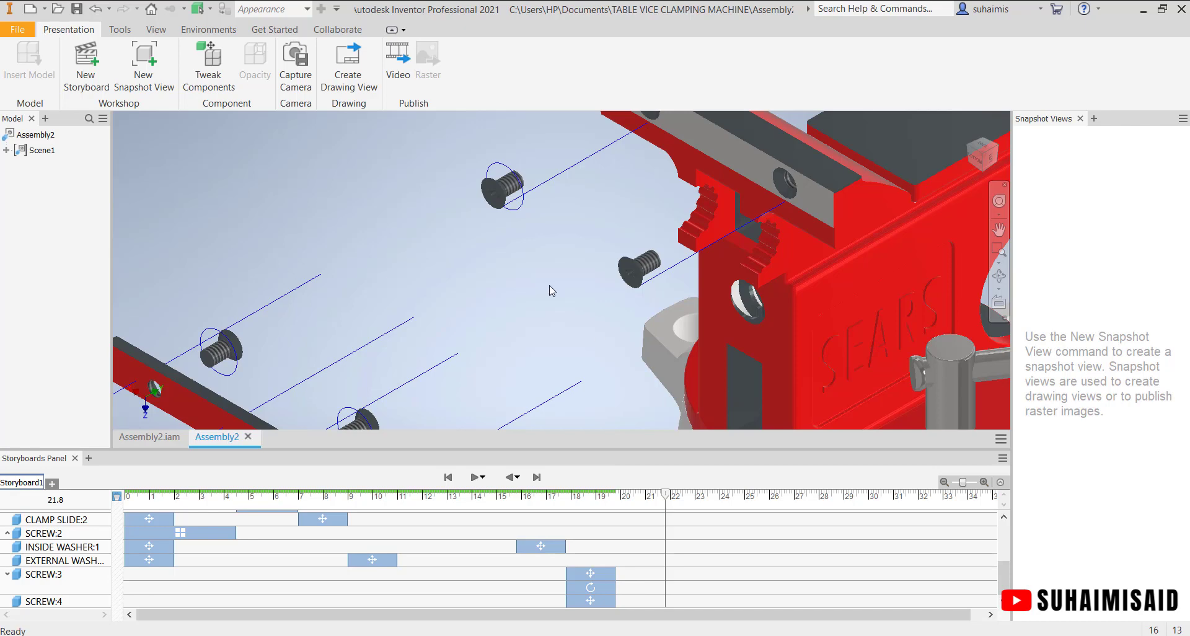
- Add a 2 s rotation tweak that turns the other fixed-jaw screw, SCREW:4, 360° about its own axis
click(638, 268)
click(200, 70)
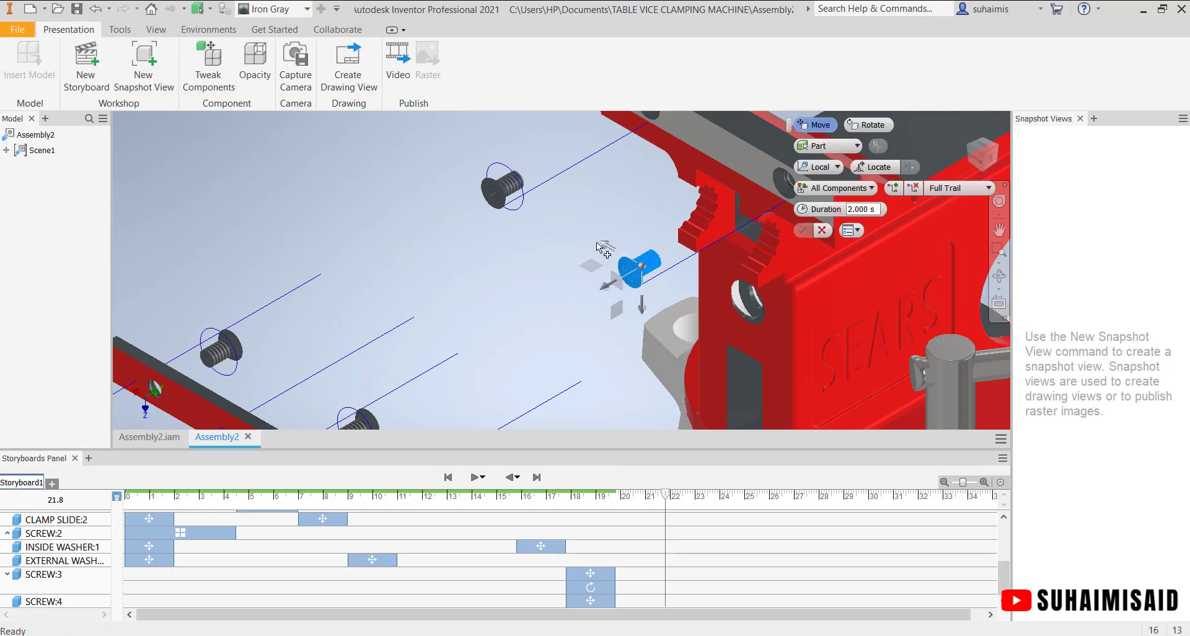
click(871, 124)
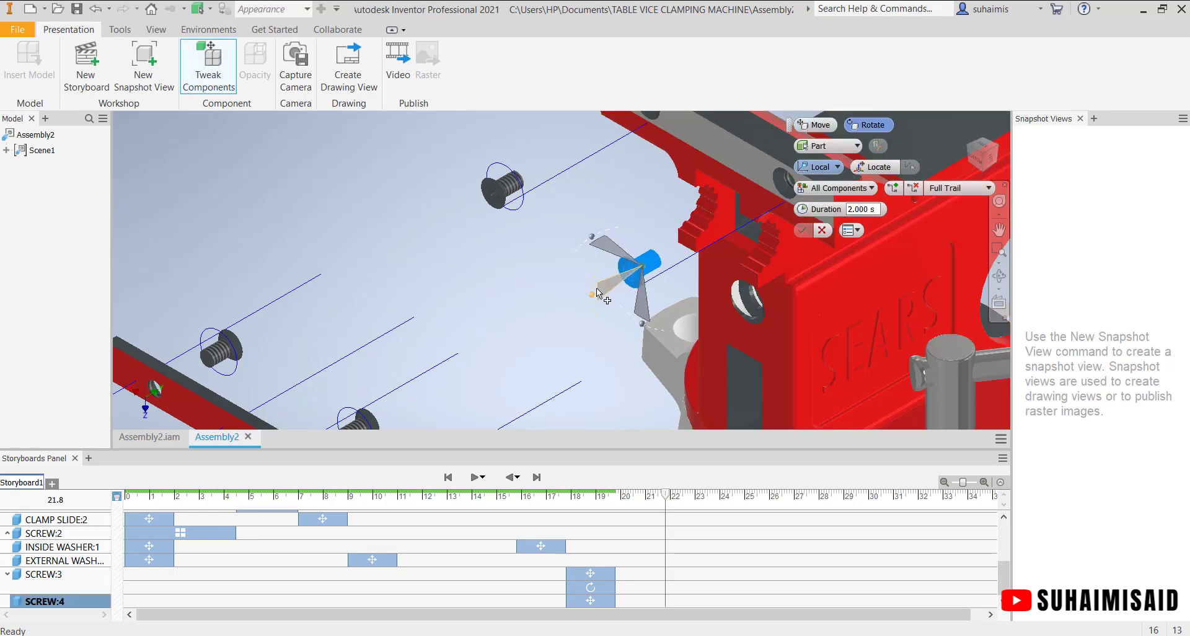
drag(648, 314, 626, 238)
text(3)
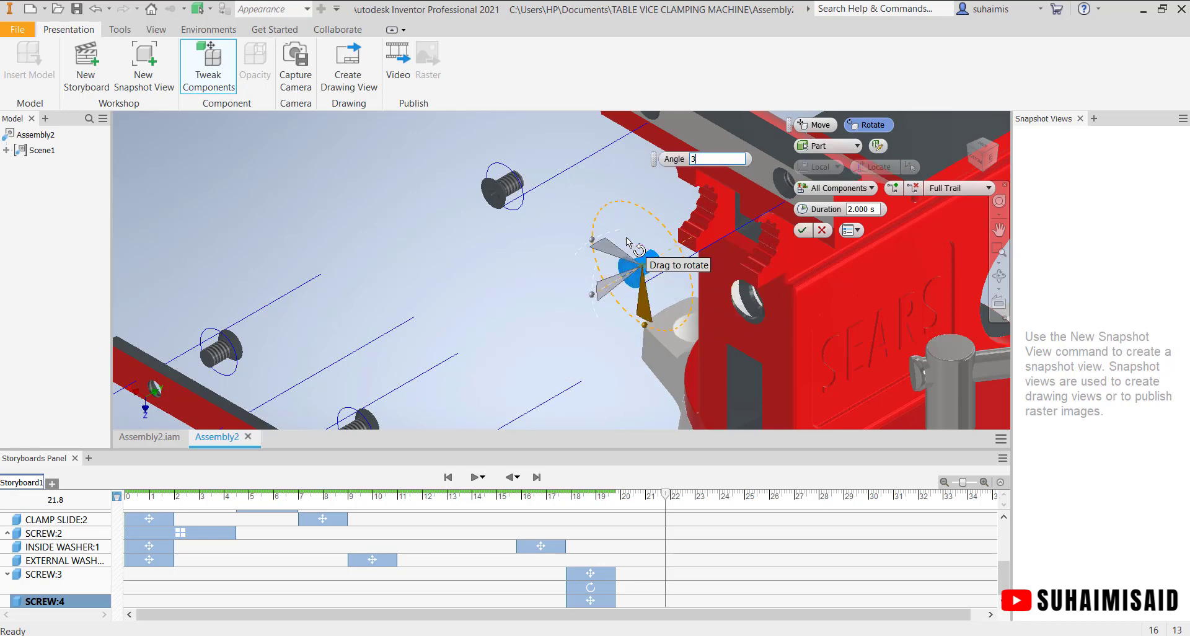
text(60)
key(Return)
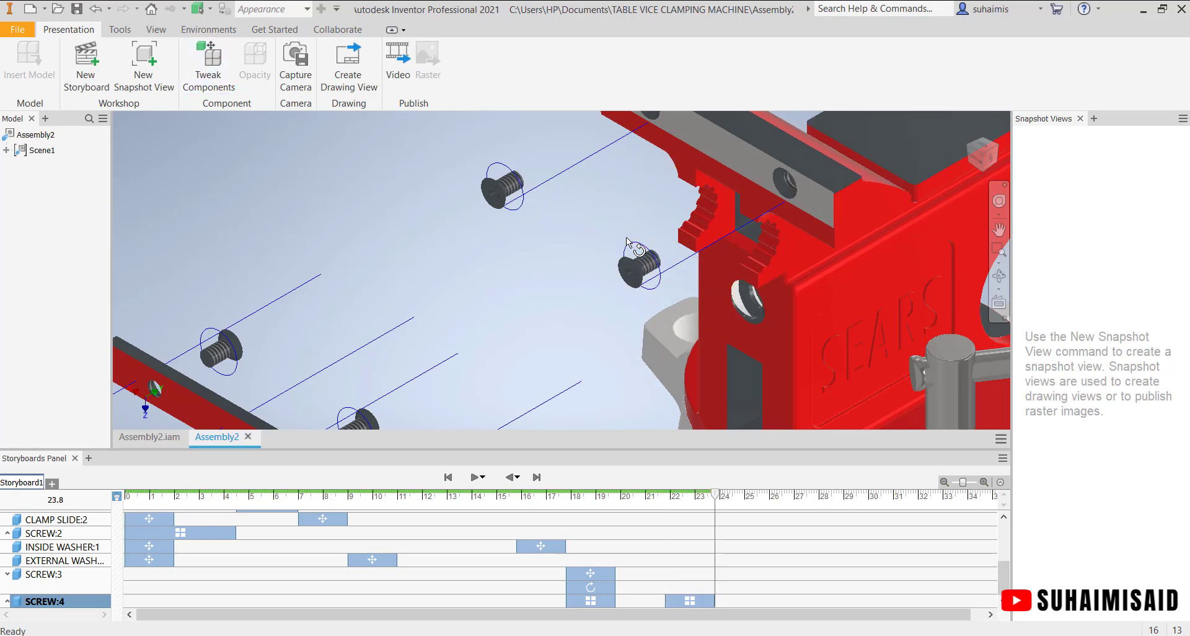
- Reschedule the move and rotation tweaks of SCREW:4 to run together from 19.8 s to 21.8 s, following SCREW:3
click(704, 601)
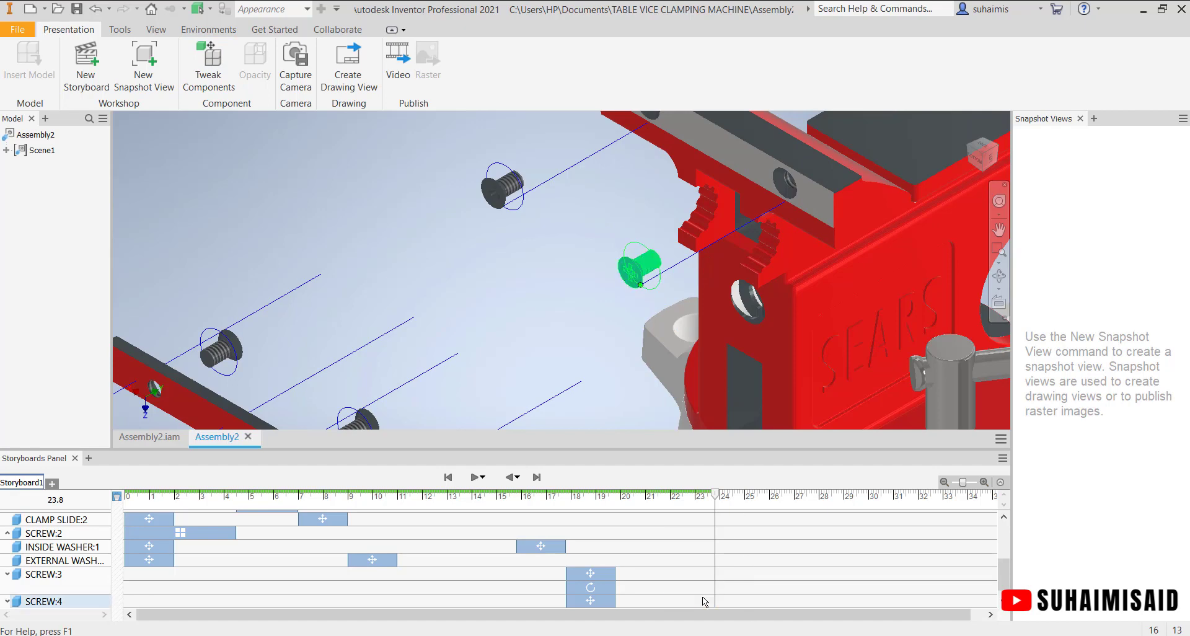
drag(1002, 583, 1002, 588)
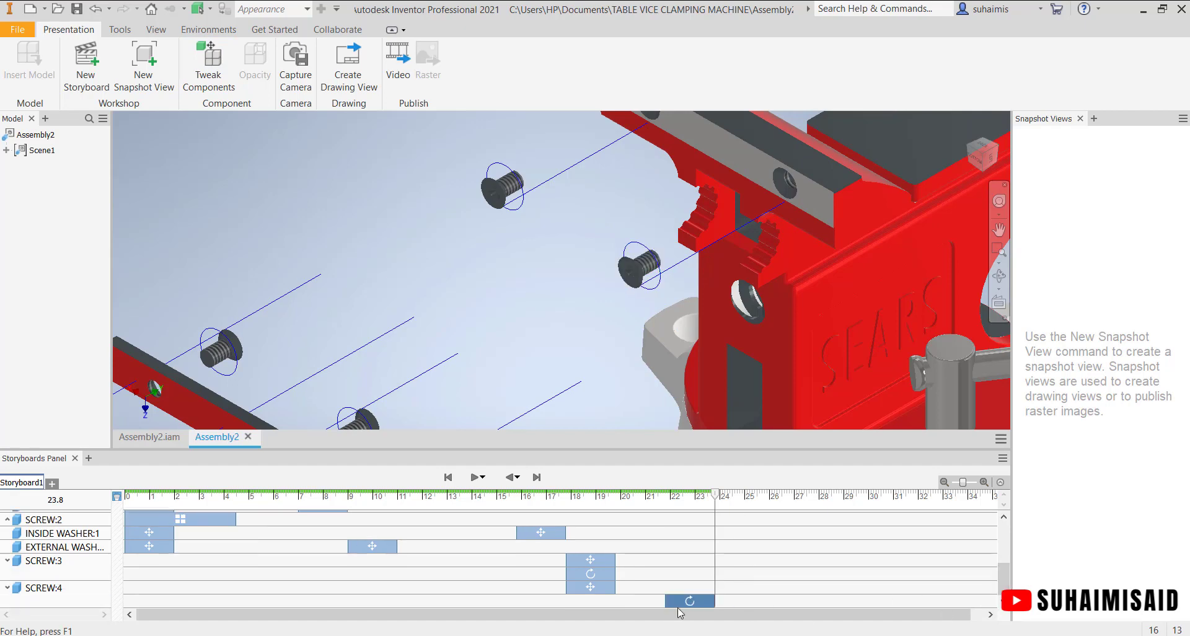
drag(688, 605, 588, 601)
click(596, 602)
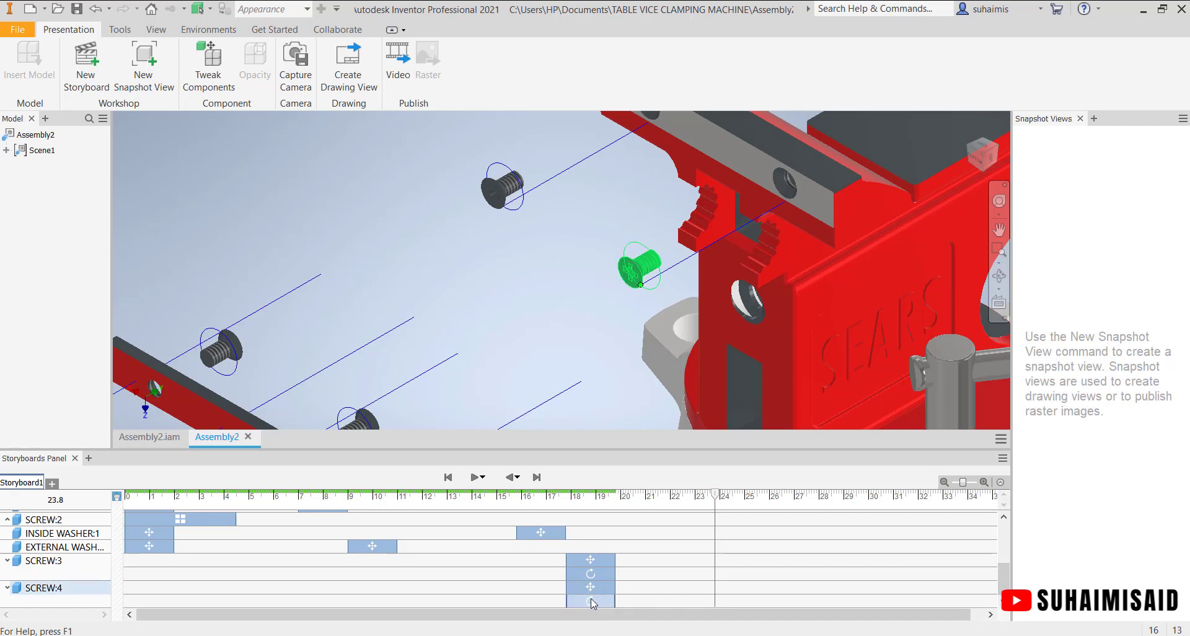
drag(596, 587, 646, 602)
click(623, 604)
click(641, 594)
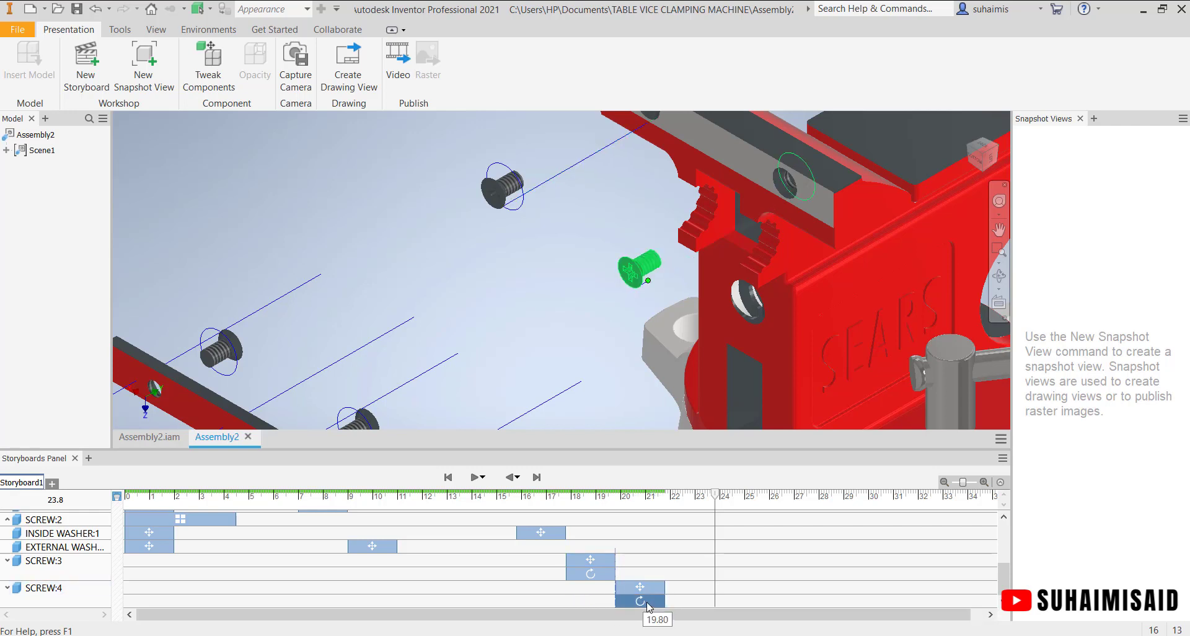
click(521, 381)
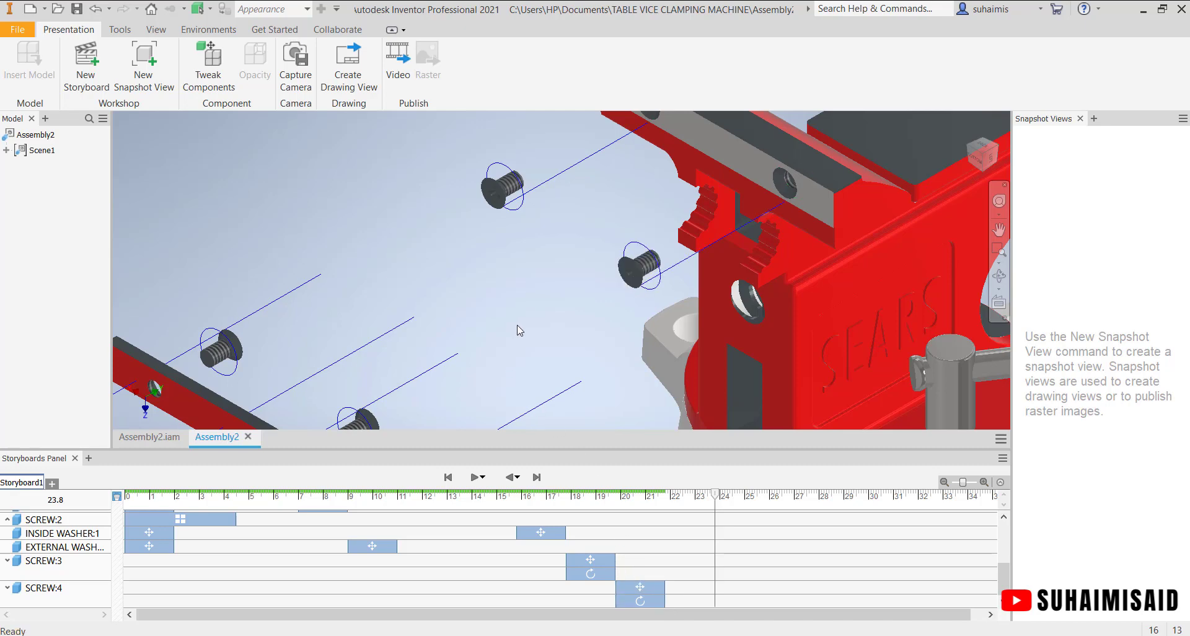
- Edit the shared move tweak of the two fixed-jaw screws to extend their travel distance to about 2.657 in
scroll(519, 329, down, 3)
scroll(520, 322, up, 3)
scroll(521, 314, down, 1)
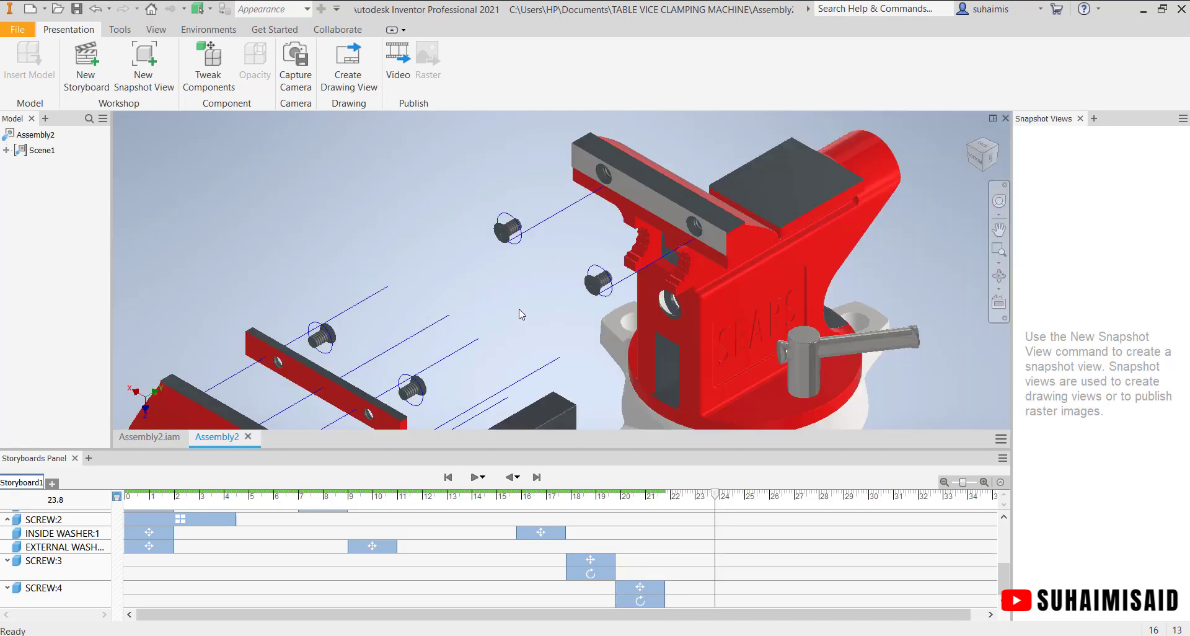
click(513, 231)
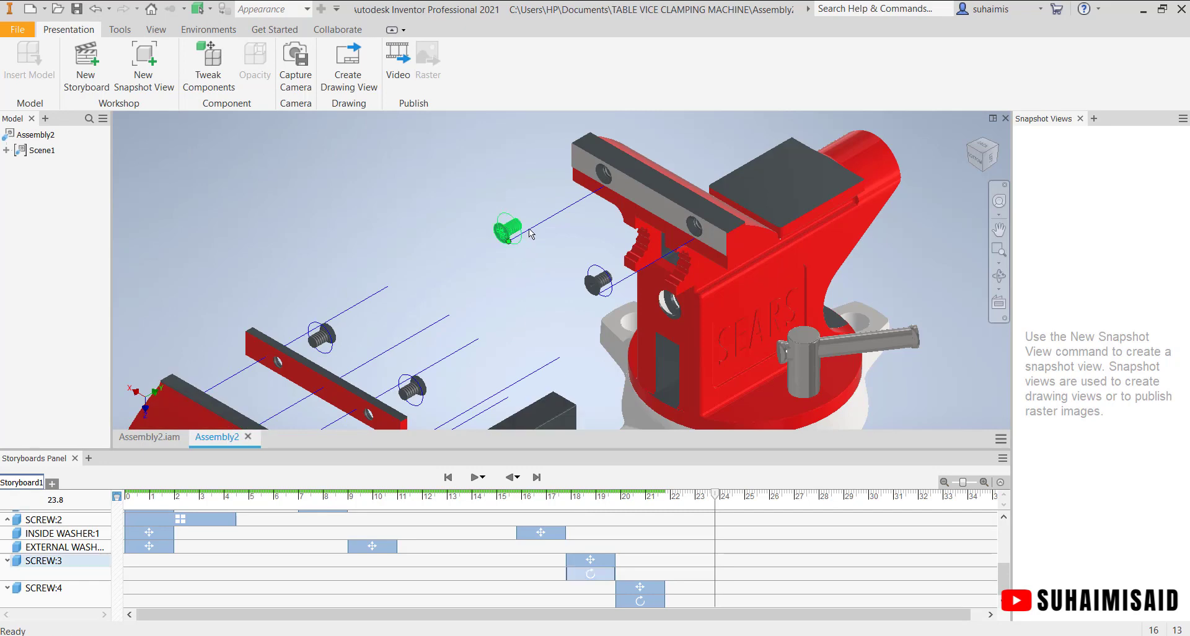
click(582, 561)
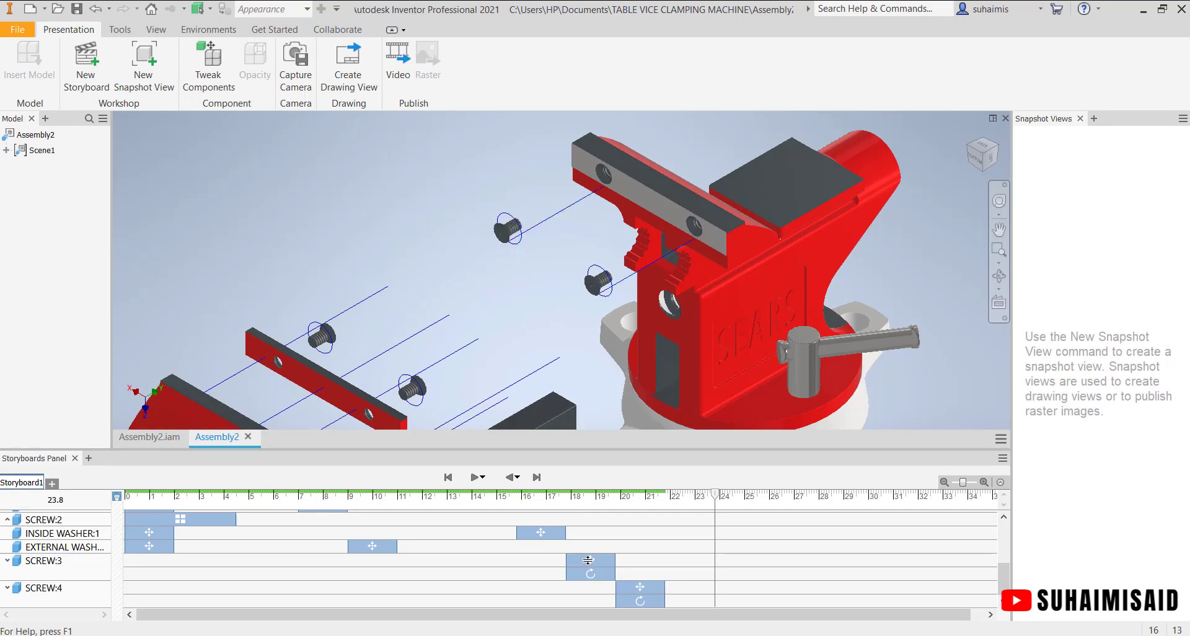
double_click(536, 227)
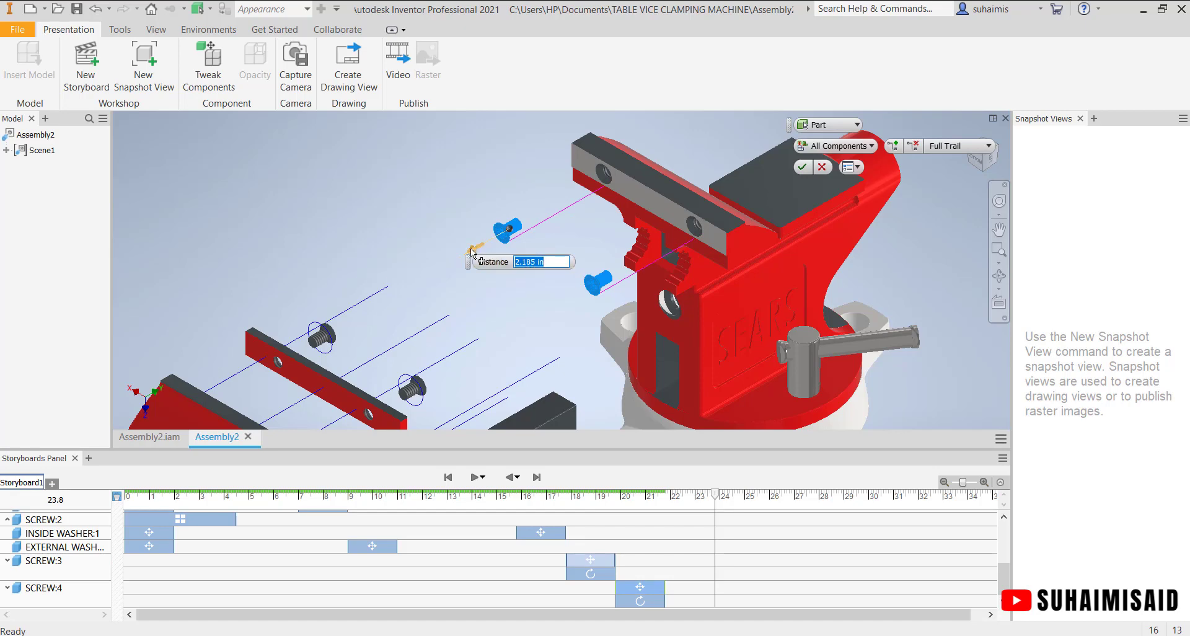
drag(475, 249, 445, 261)
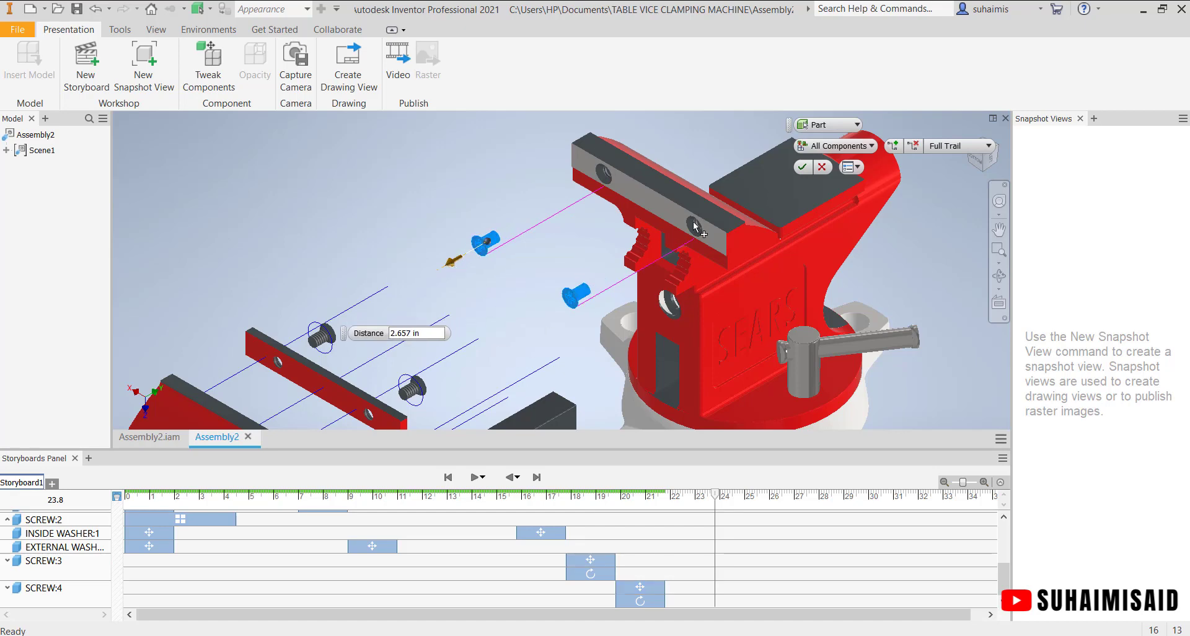
click(803, 167)
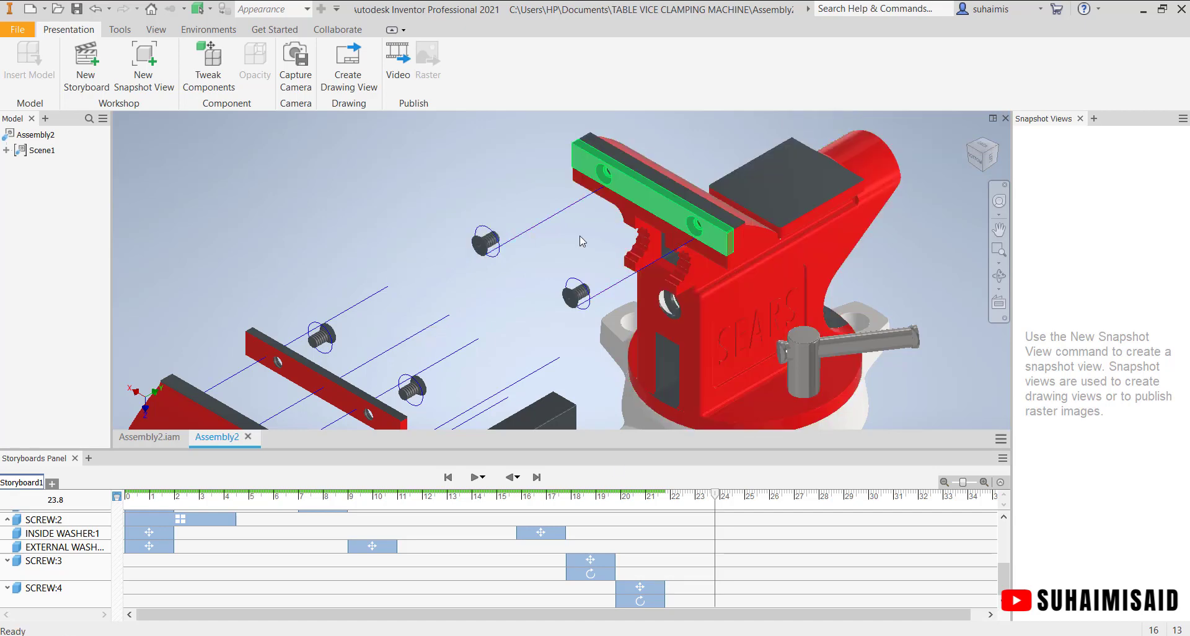
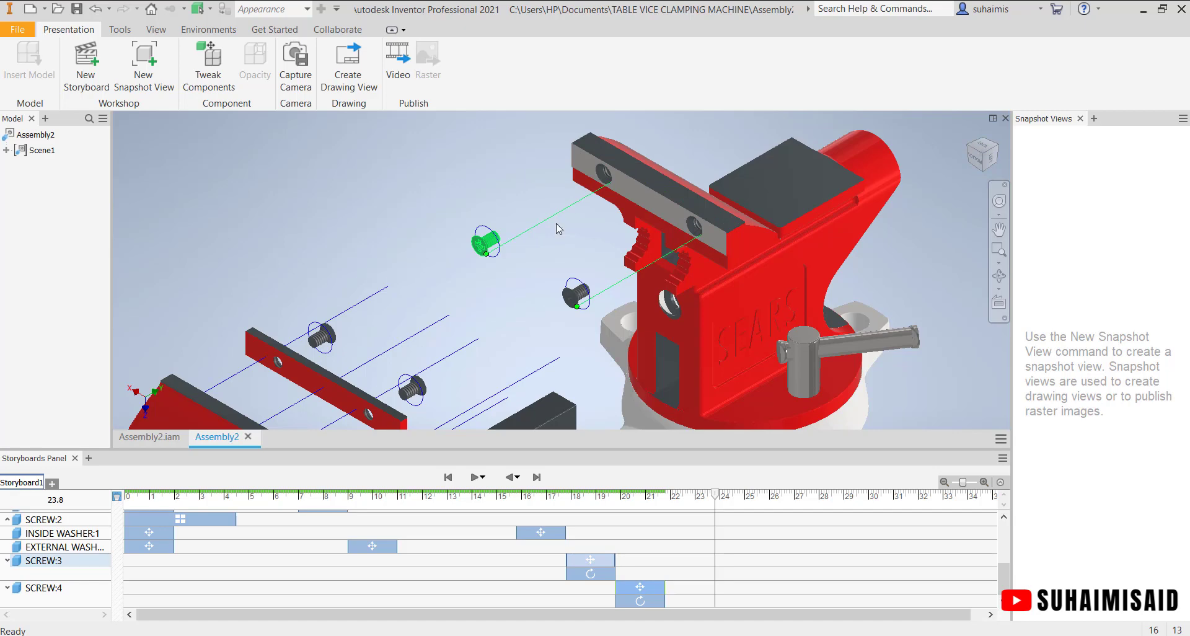
- Add a 2 s move tweak that pulls the fixed jaw's clamp plate about 1.516 in out from the jaw toward its screws
click(201, 67)
click(691, 181)
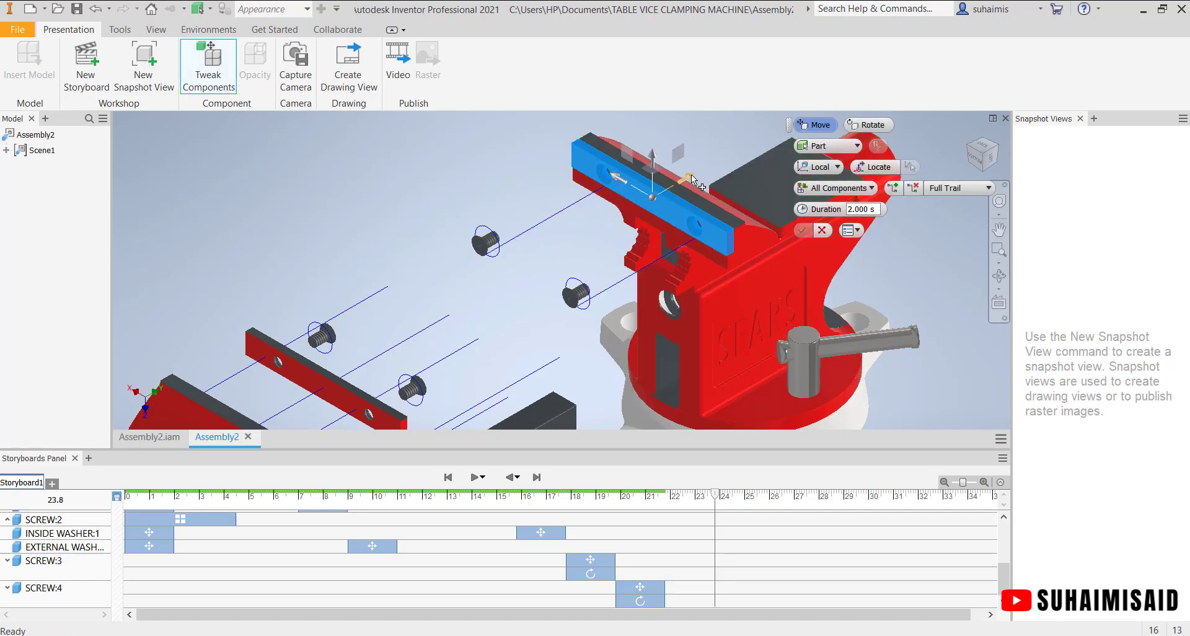
drag(692, 179, 633, 253)
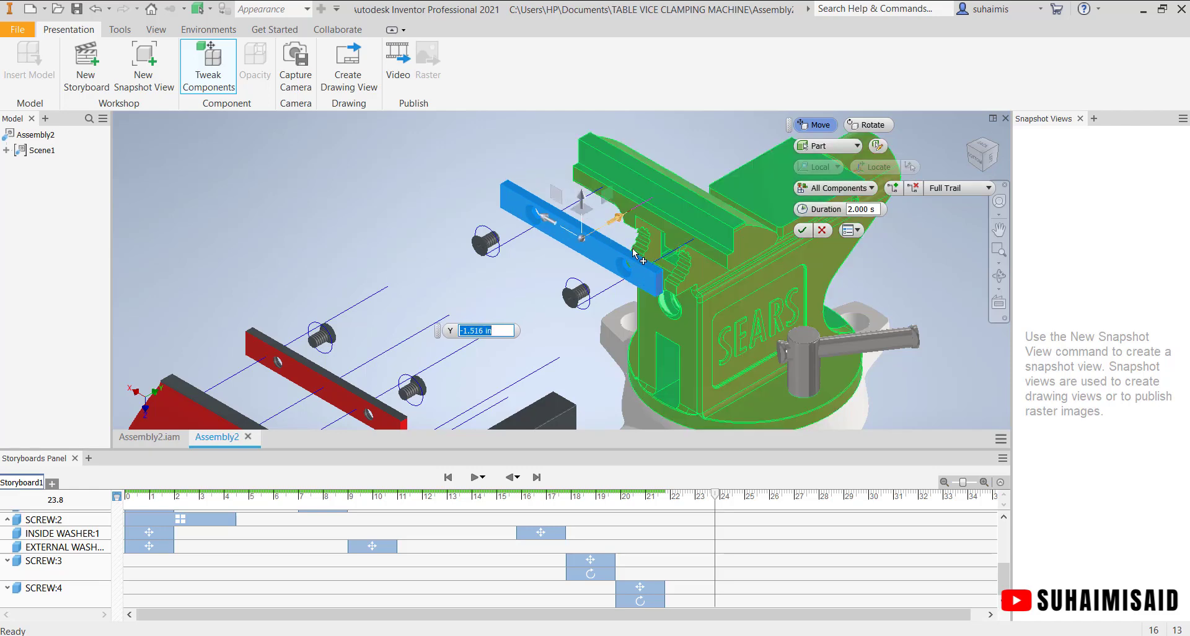
click(802, 230)
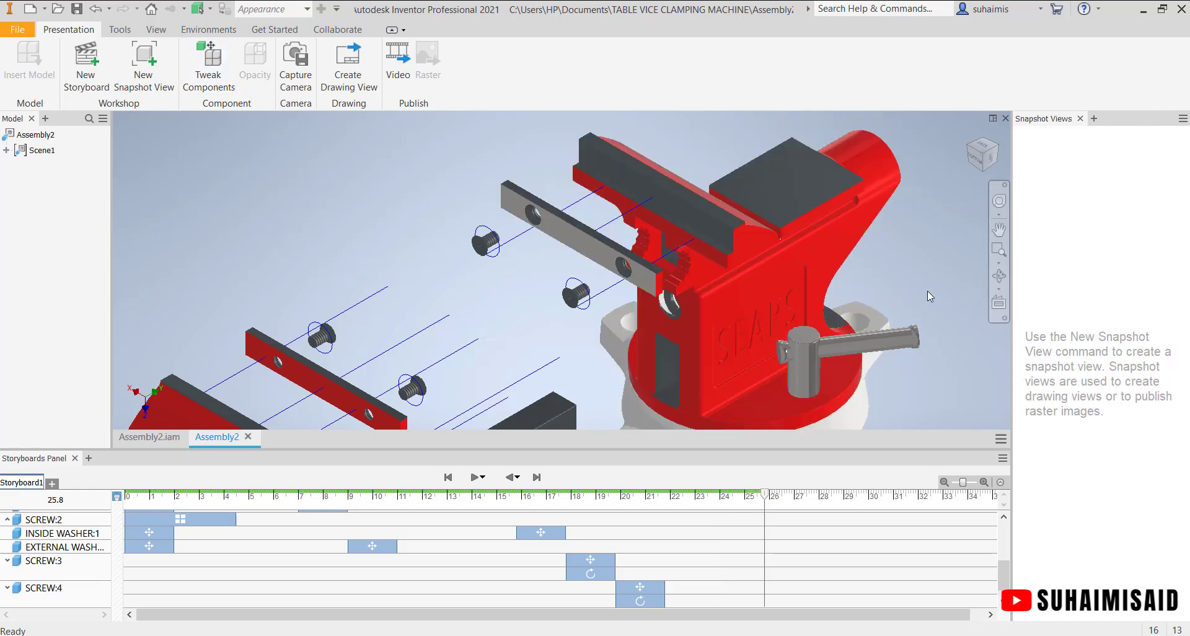
- Add a 2 s move tweak that lifts the fixed jaw body, with its locking pin and small handle, about 8.976 in above the base
middle_drag(927, 292, 776, 272)
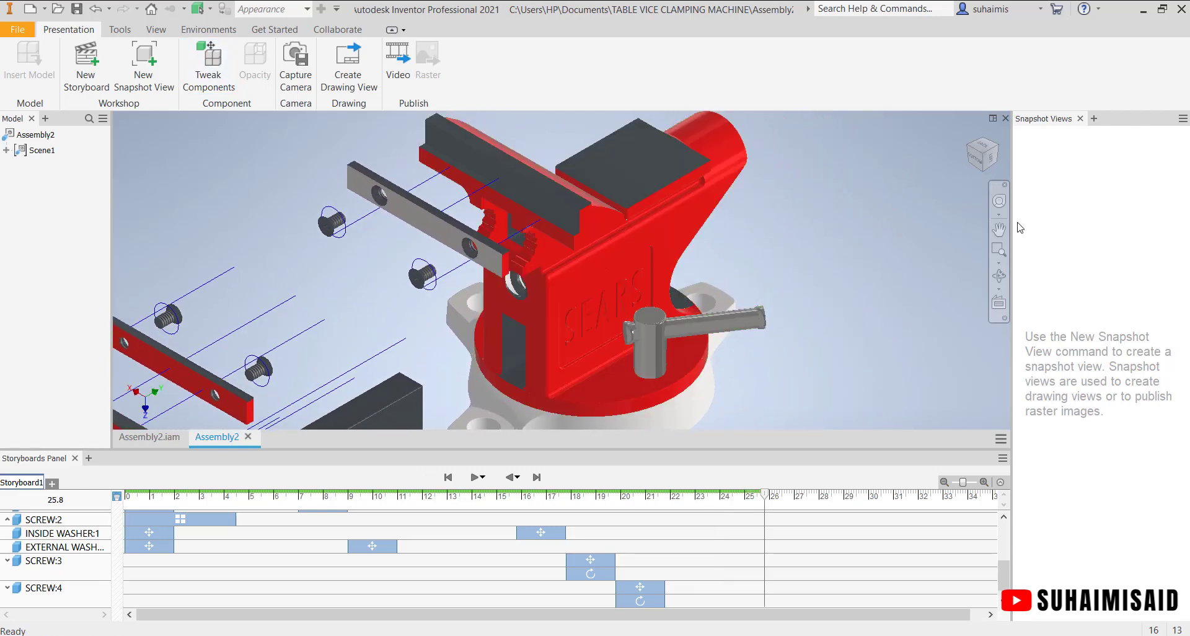
click(996, 150)
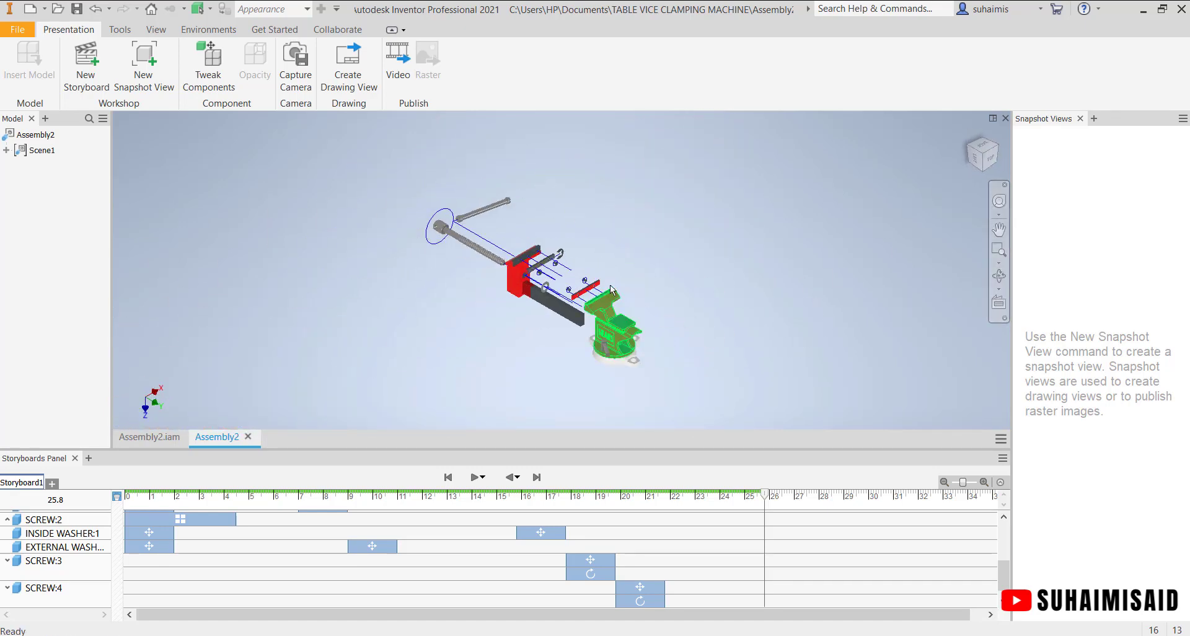
scroll(611, 290, up, 3)
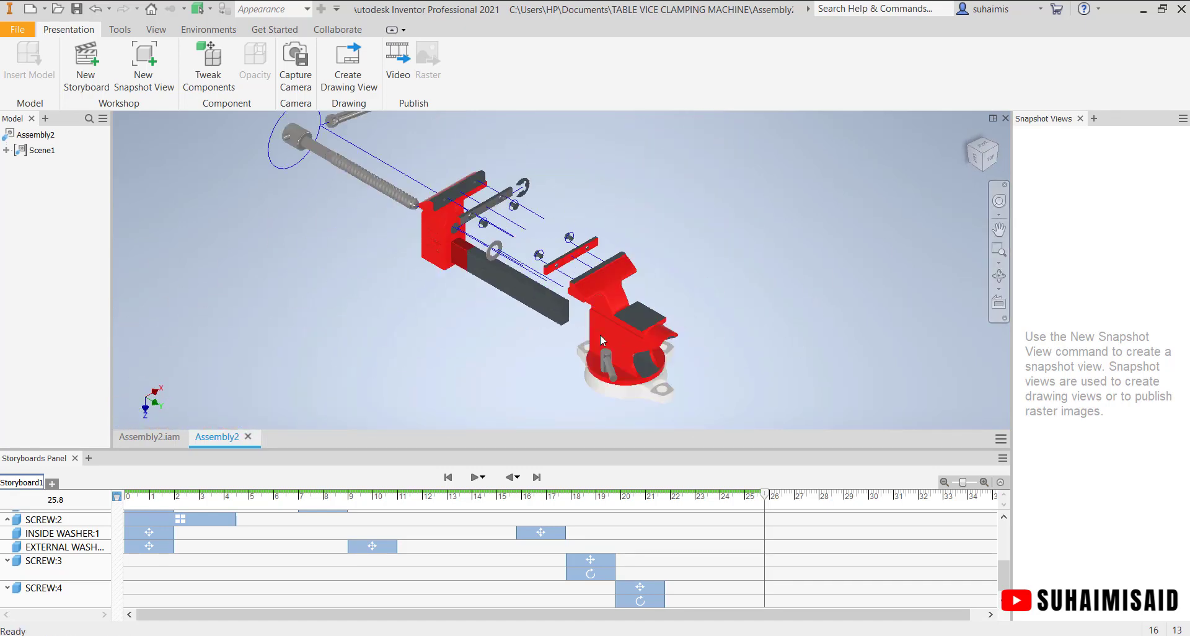
click(229, 77)
click(620, 369)
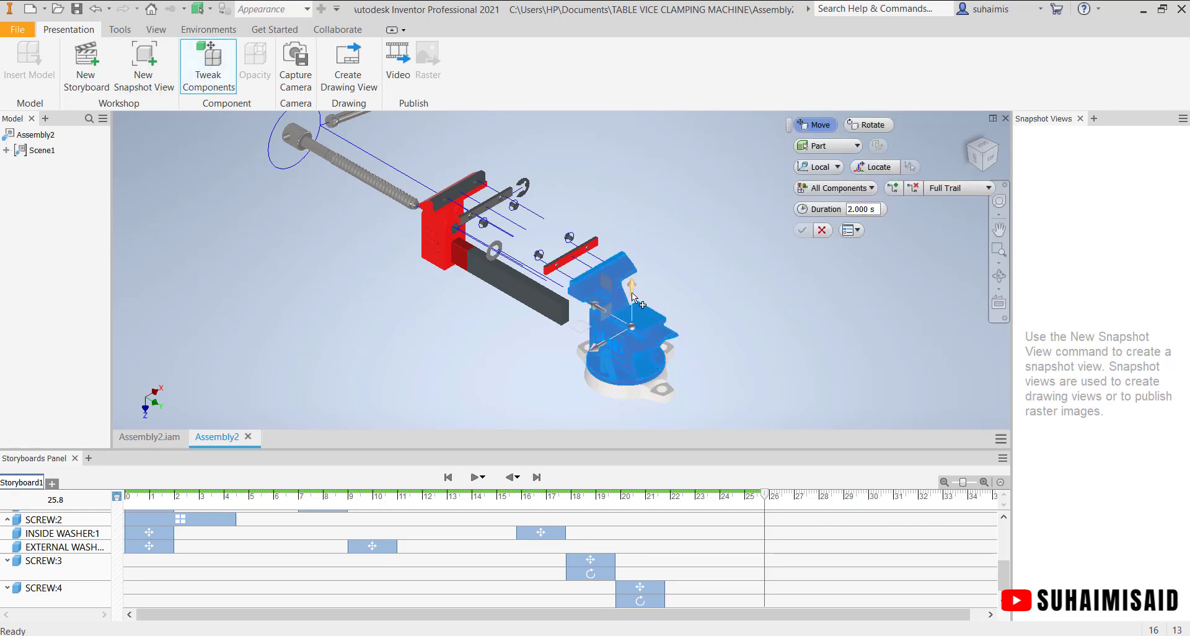
drag(632, 283, 635, 131)
middle_drag(682, 237, 711, 280)
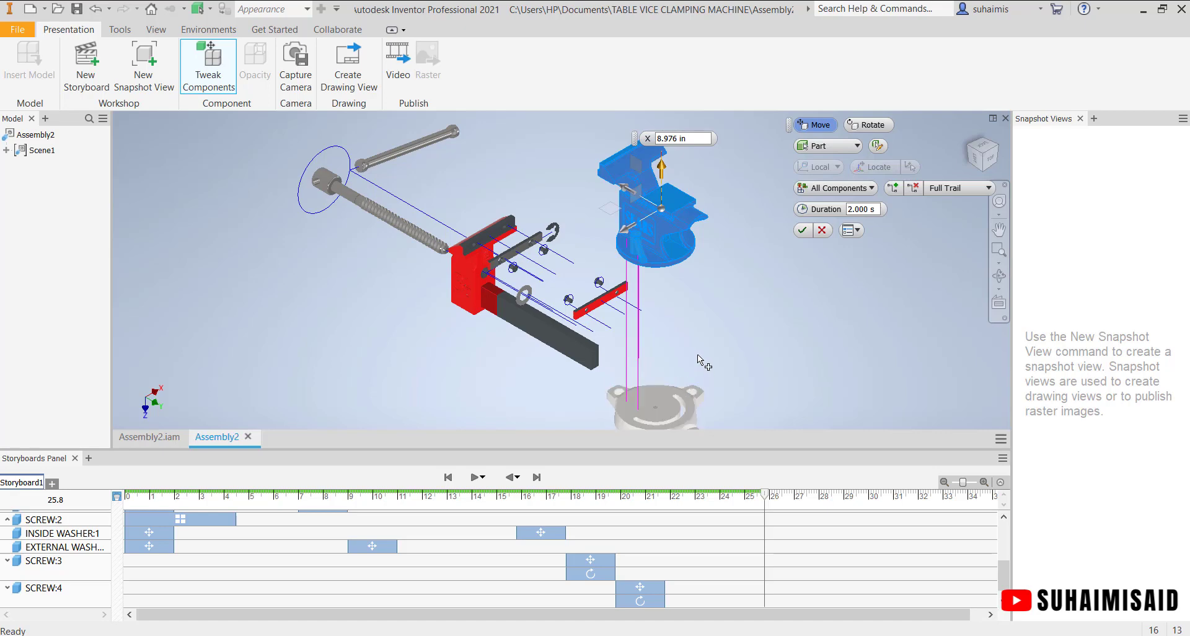
middle_drag(680, 306, 608, 306)
scroll(604, 296, down, 3)
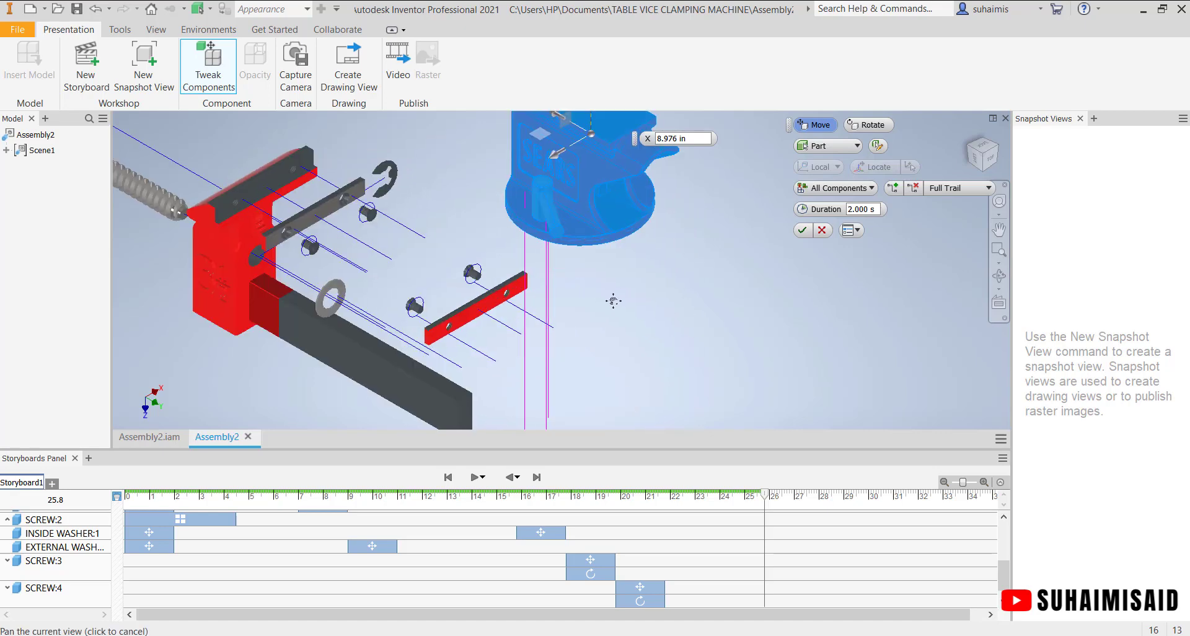
click(802, 229)
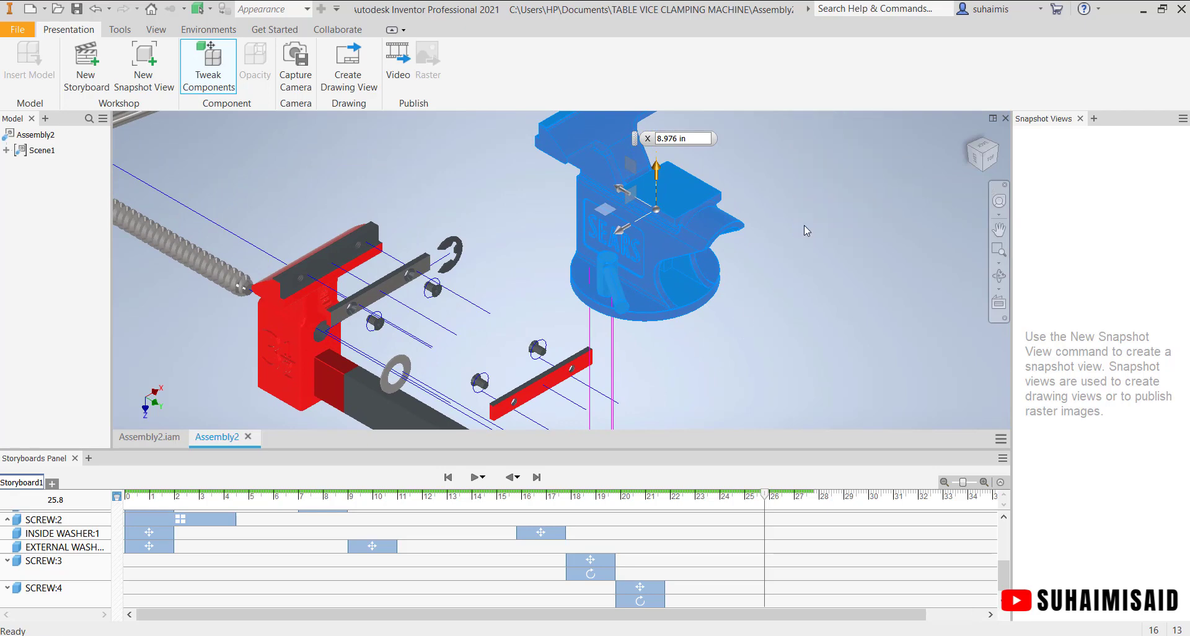
- Add a 2 s move tweak that raises the locking pin and its small handle together about 7.559 in, above the fixed jaw body
scroll(694, 347, up, 3)
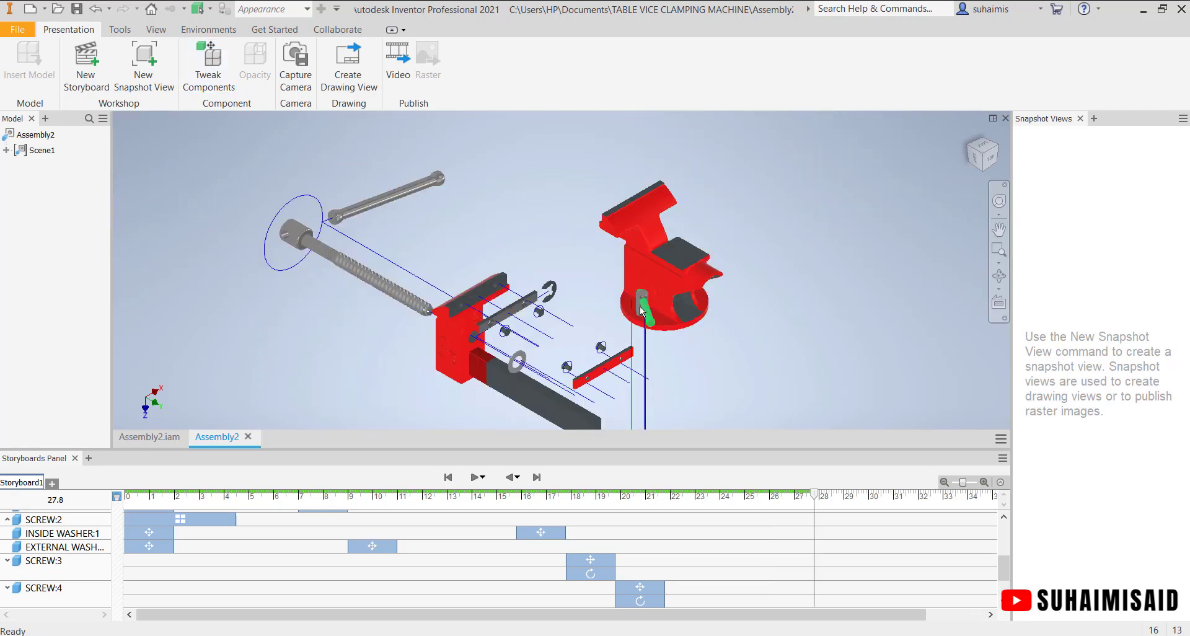
scroll(642, 304, down, 3)
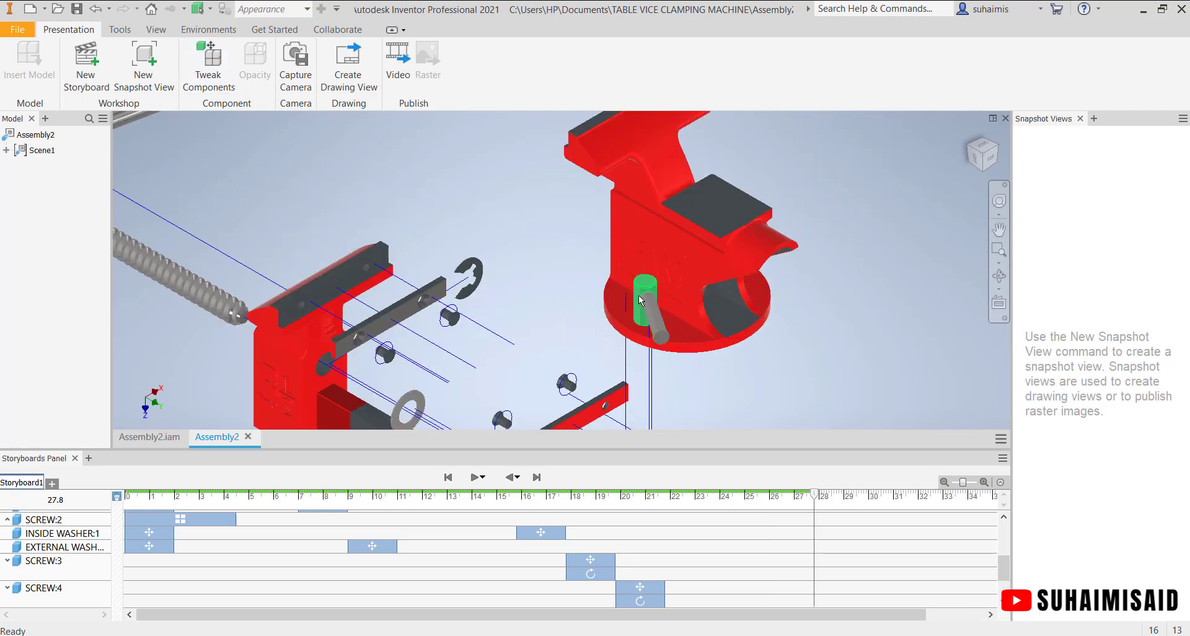
scroll(644, 312, up, 3)
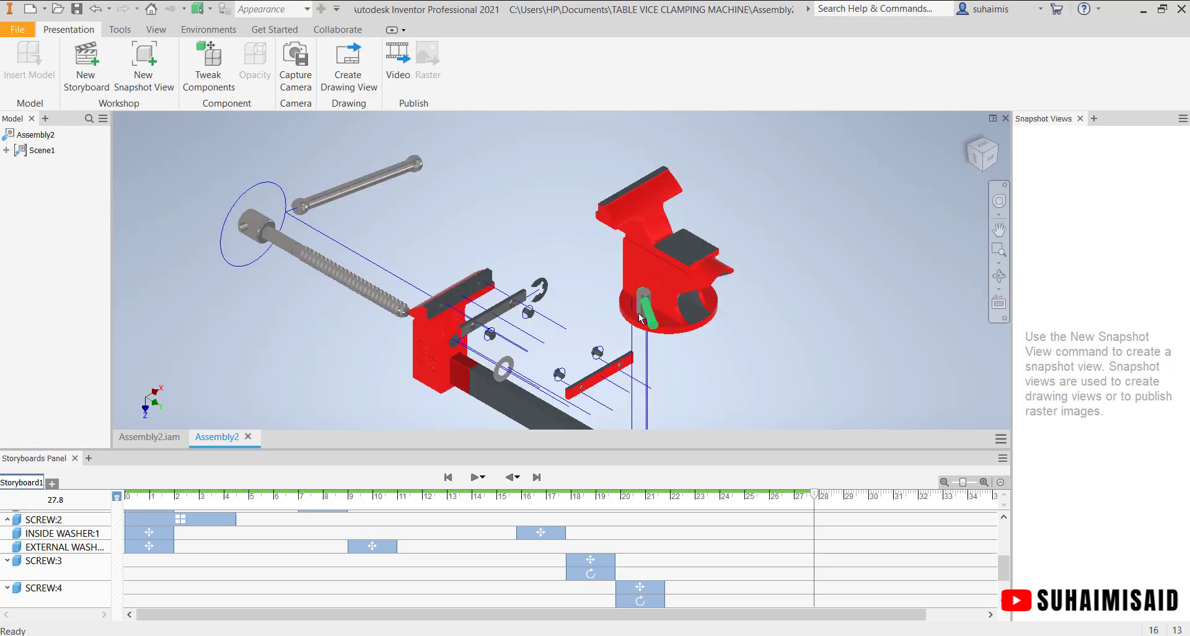
scroll(647, 297, down, 3)
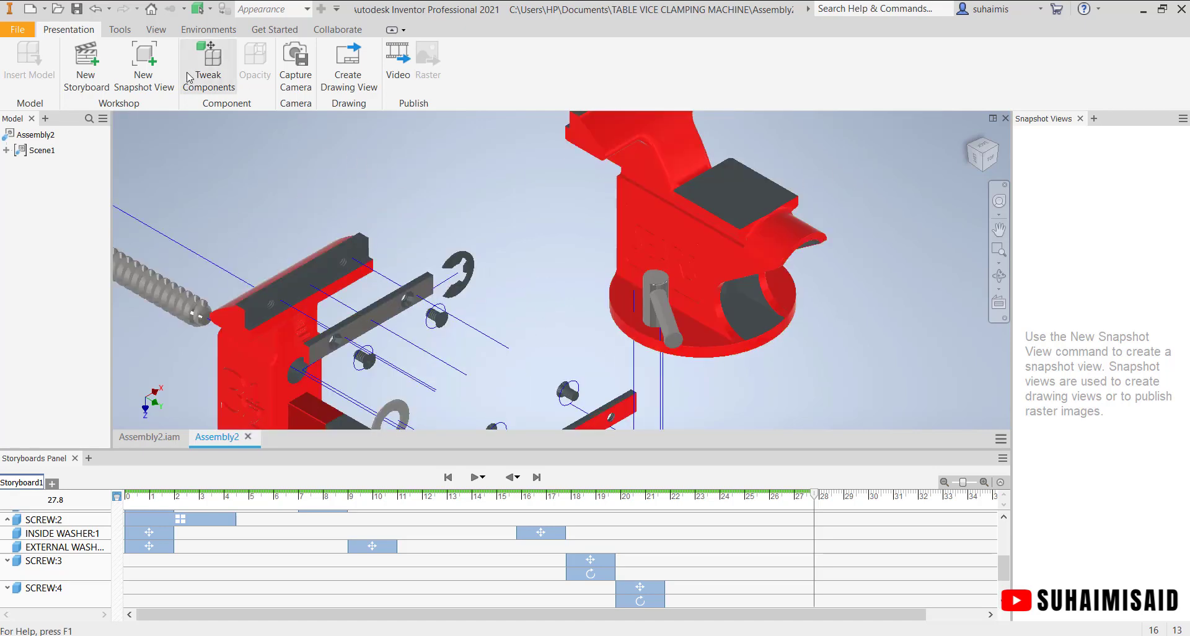
click(194, 76)
click(658, 310)
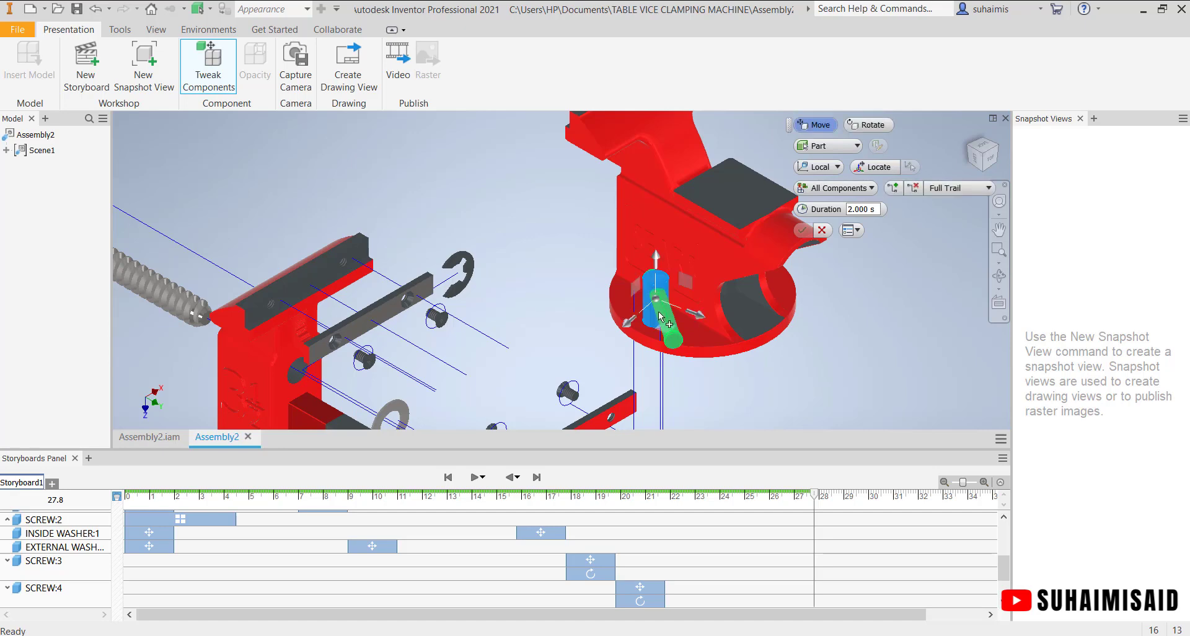
scroll(657, 266, up, 2)
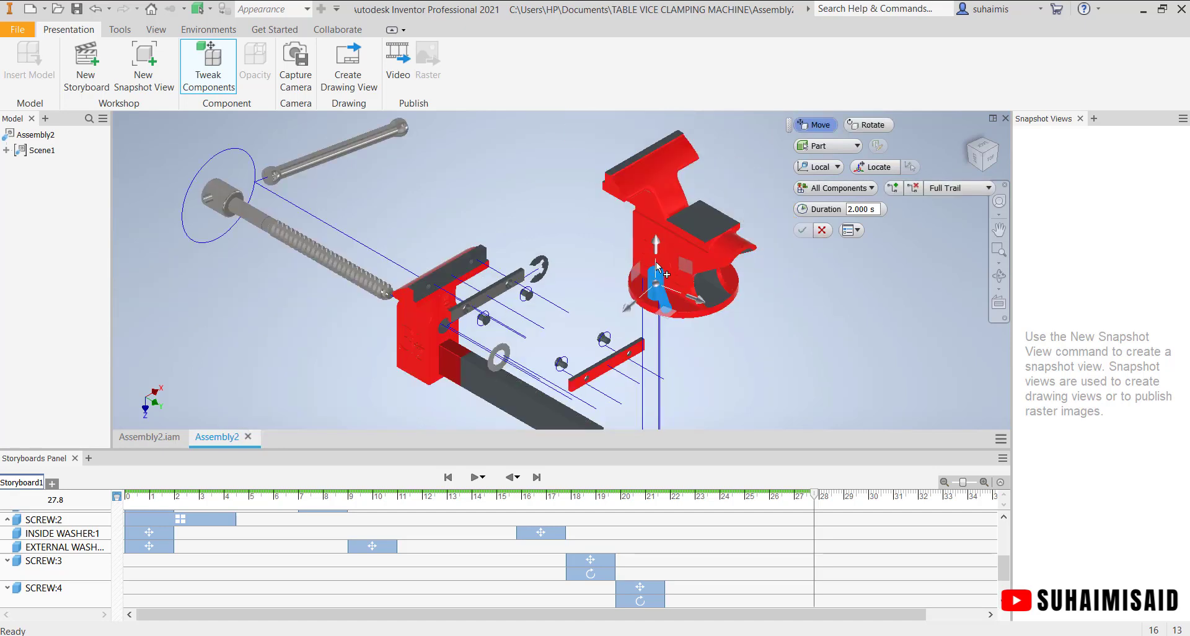
scroll(658, 268, up, 3)
scroll(658, 268, down, 3)
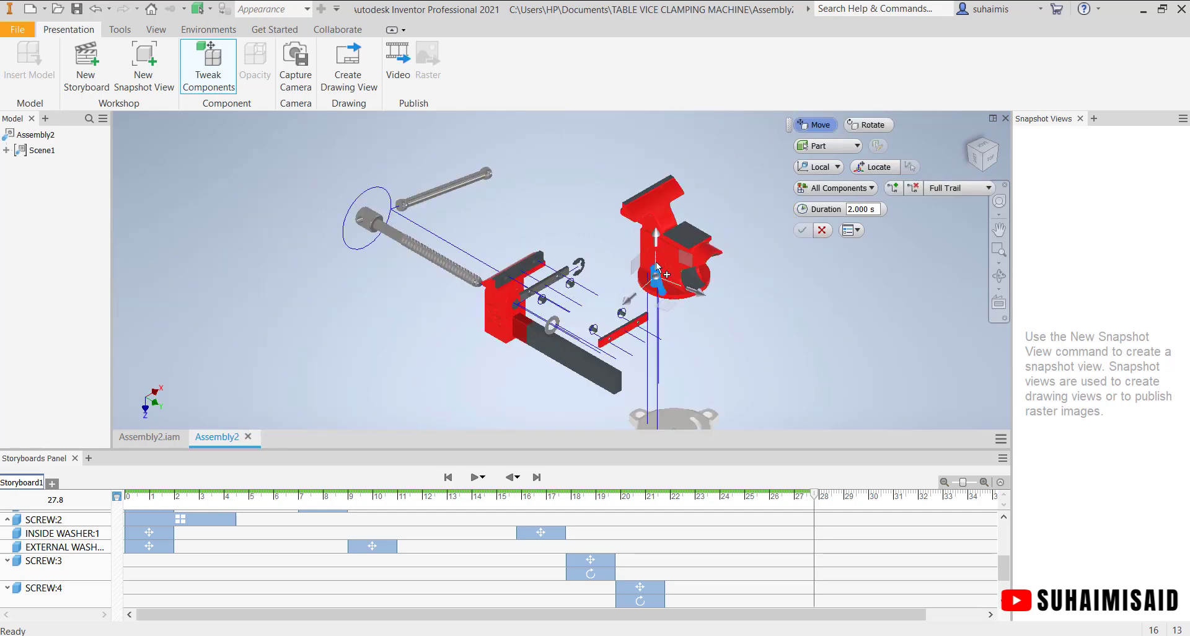
middle_drag(665, 254, 675, 359)
drag(665, 357, 664, 225)
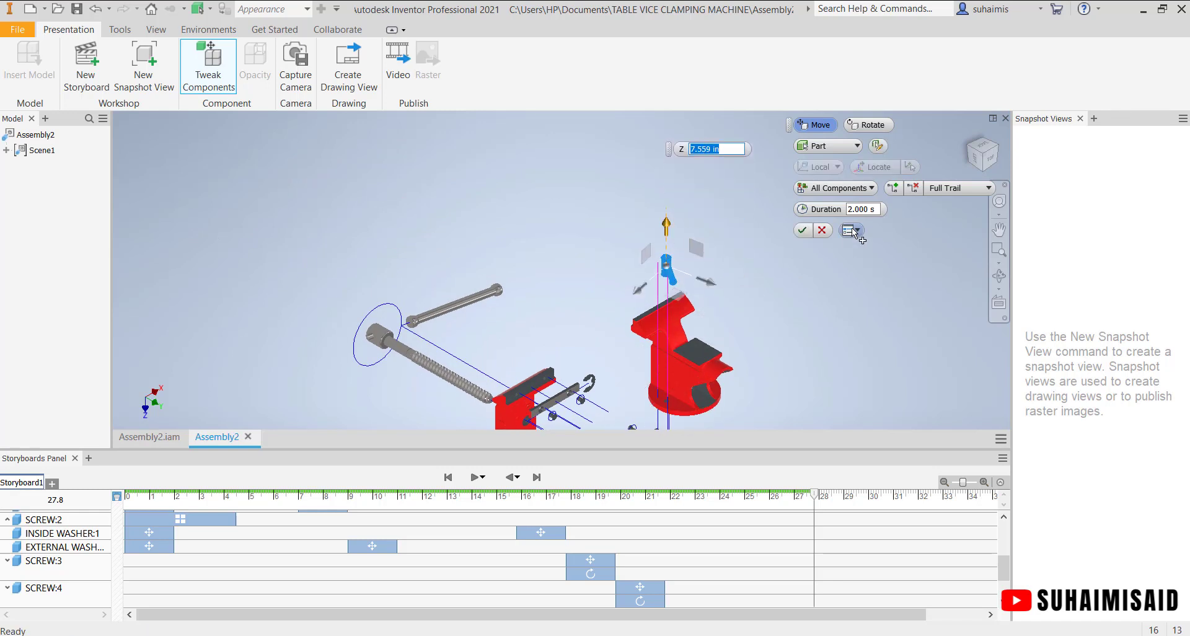
click(802, 230)
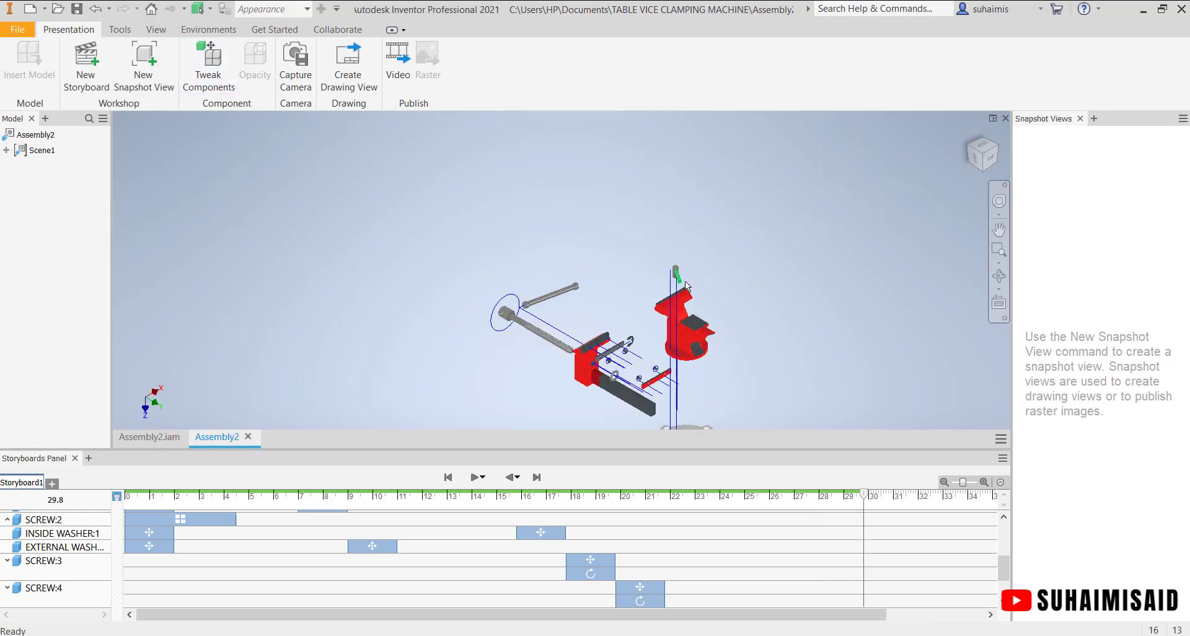
- Add a 2 s move tweak that slides the small handle out of the locking pin by about X 0.551, Y 0.689, Z 0.098 in
scroll(683, 280, down, 3)
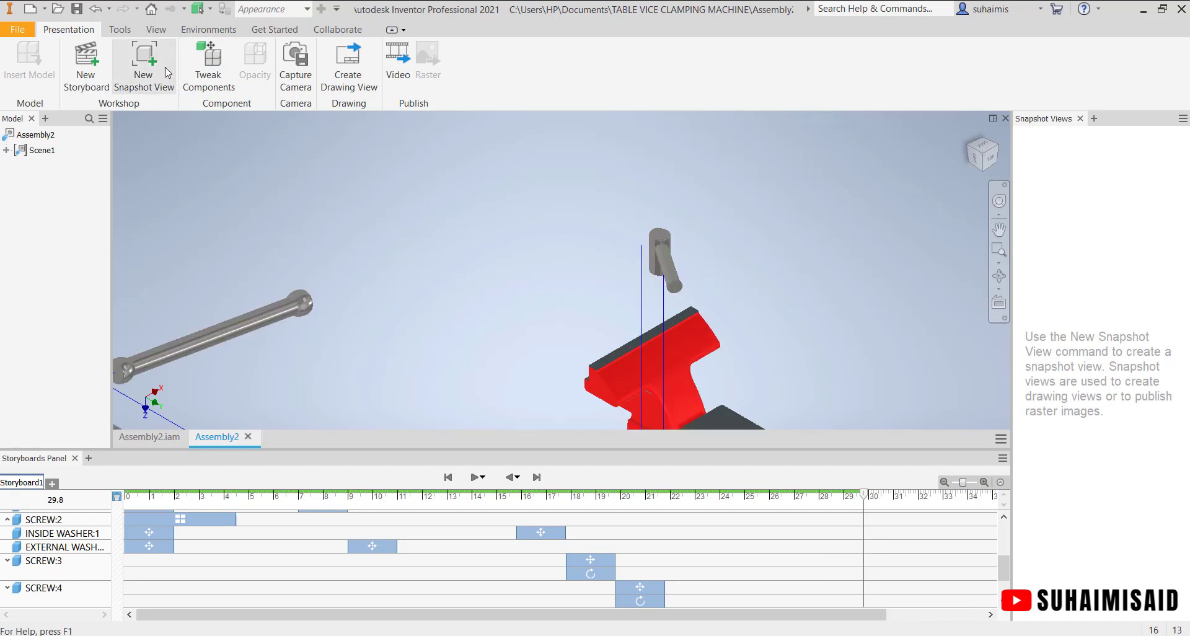
click(208, 65)
click(674, 273)
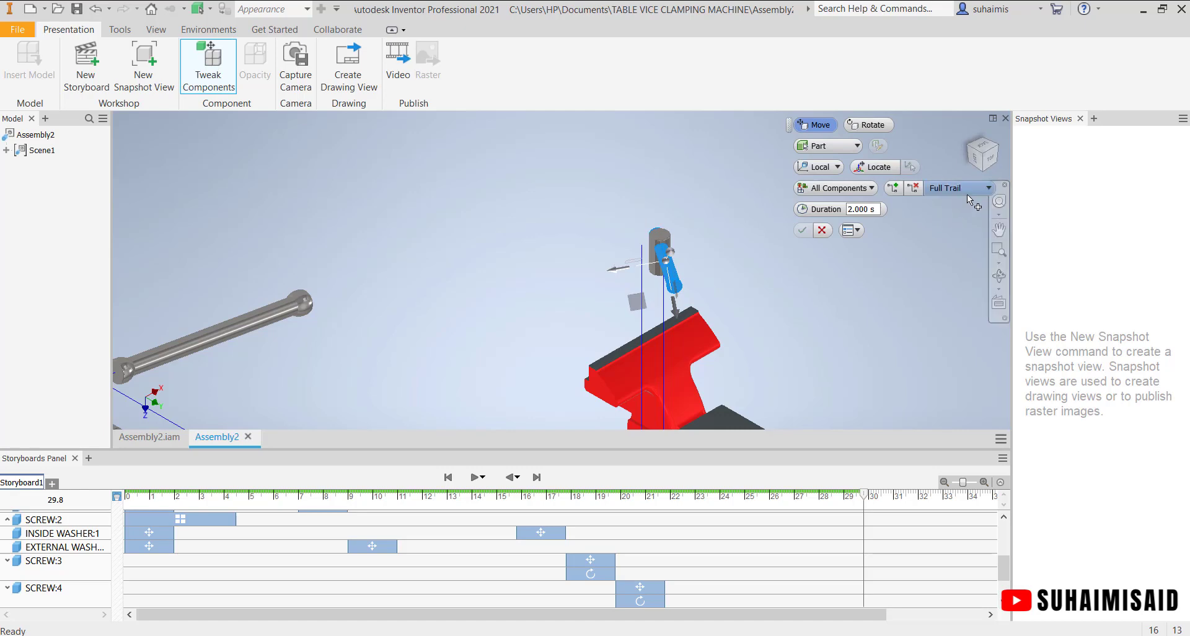
click(965, 145)
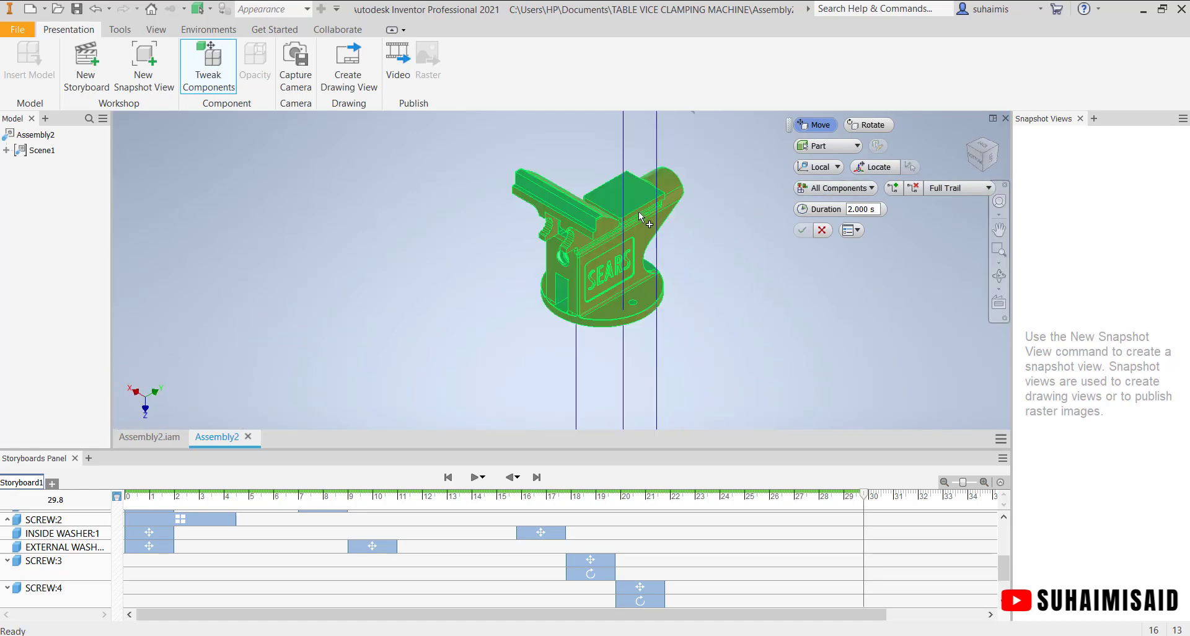
middle_drag(689, 154, 678, 328)
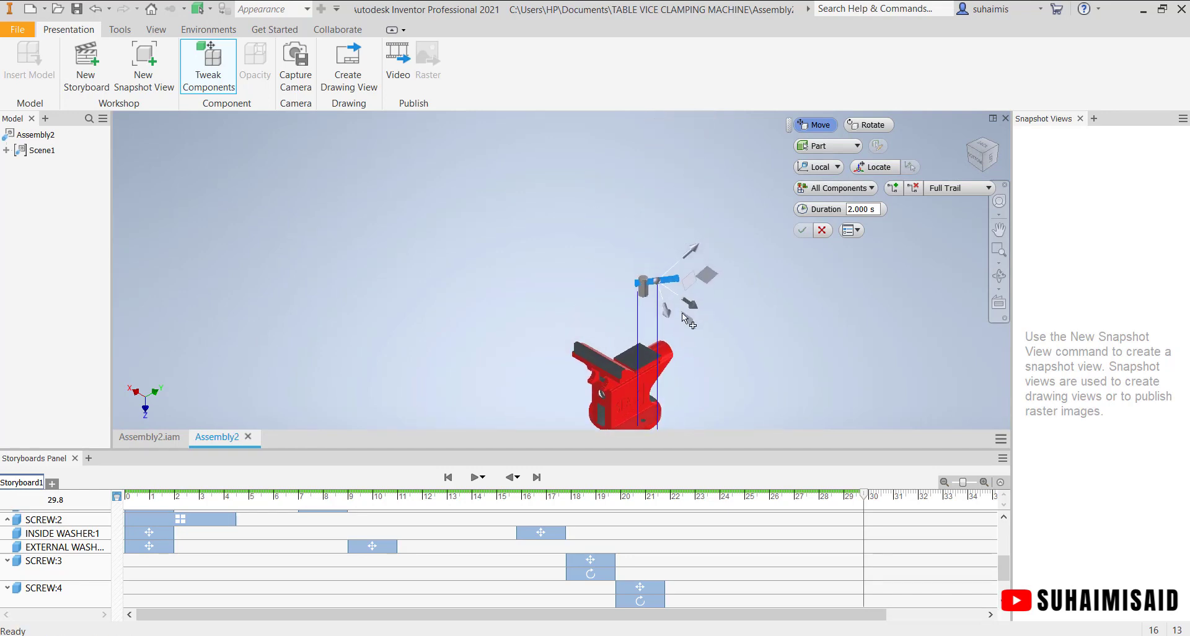
scroll(677, 276, up, 3)
scroll(666, 277, down, 3)
scroll(668, 276, down, 5)
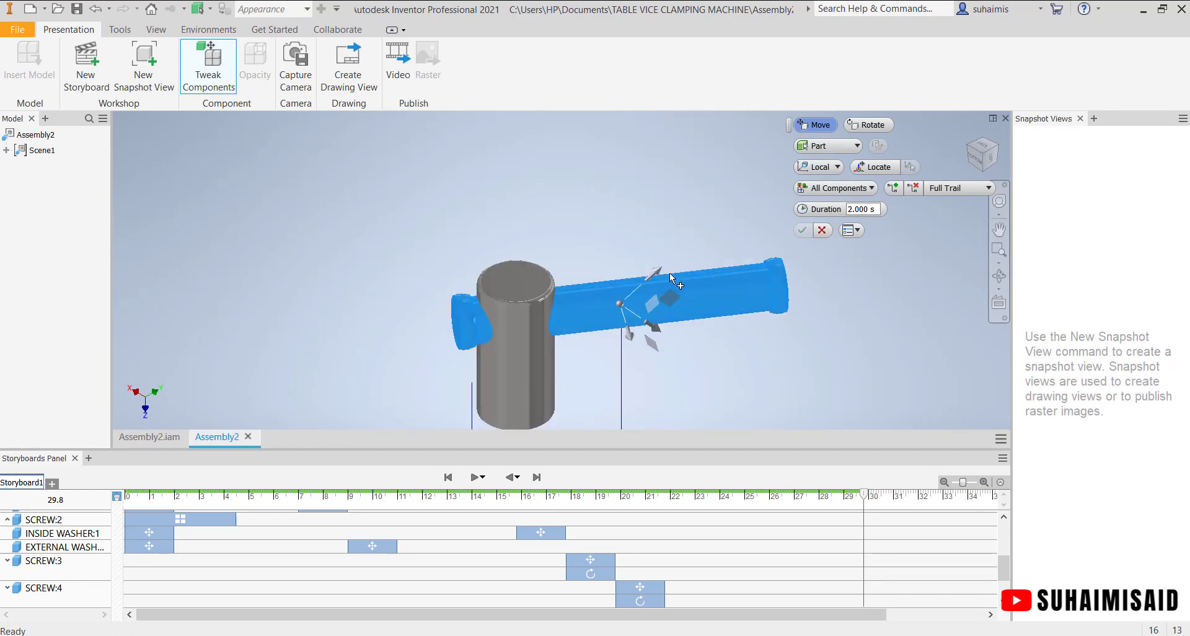
scroll(652, 297, up, 2)
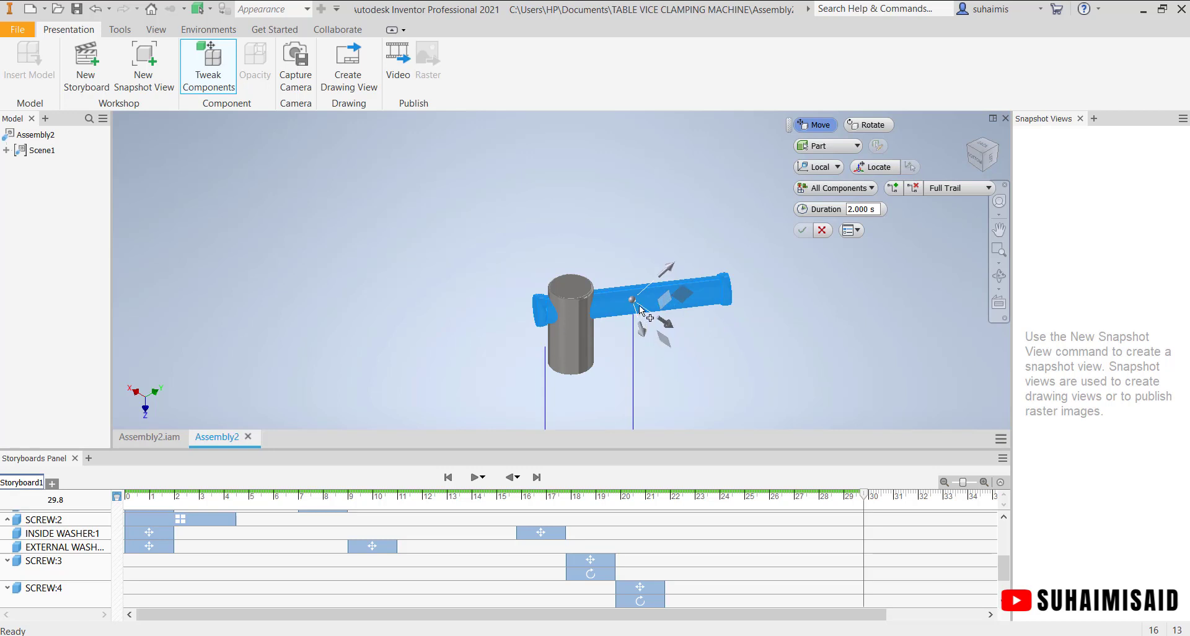
drag(640, 308, 716, 290)
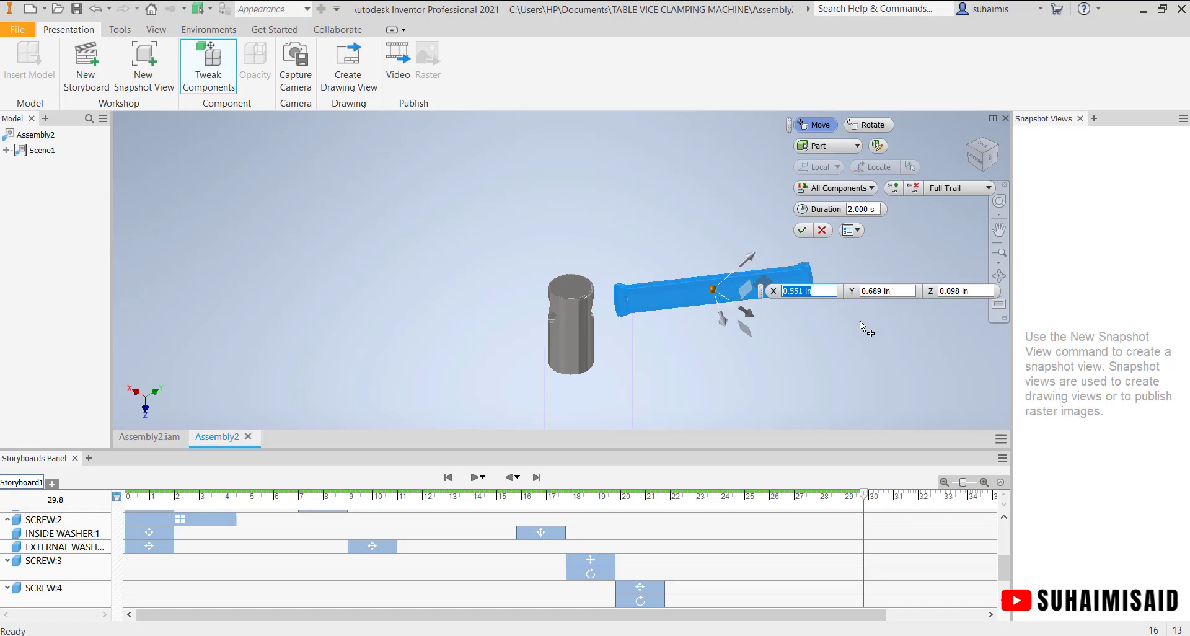
click(797, 231)
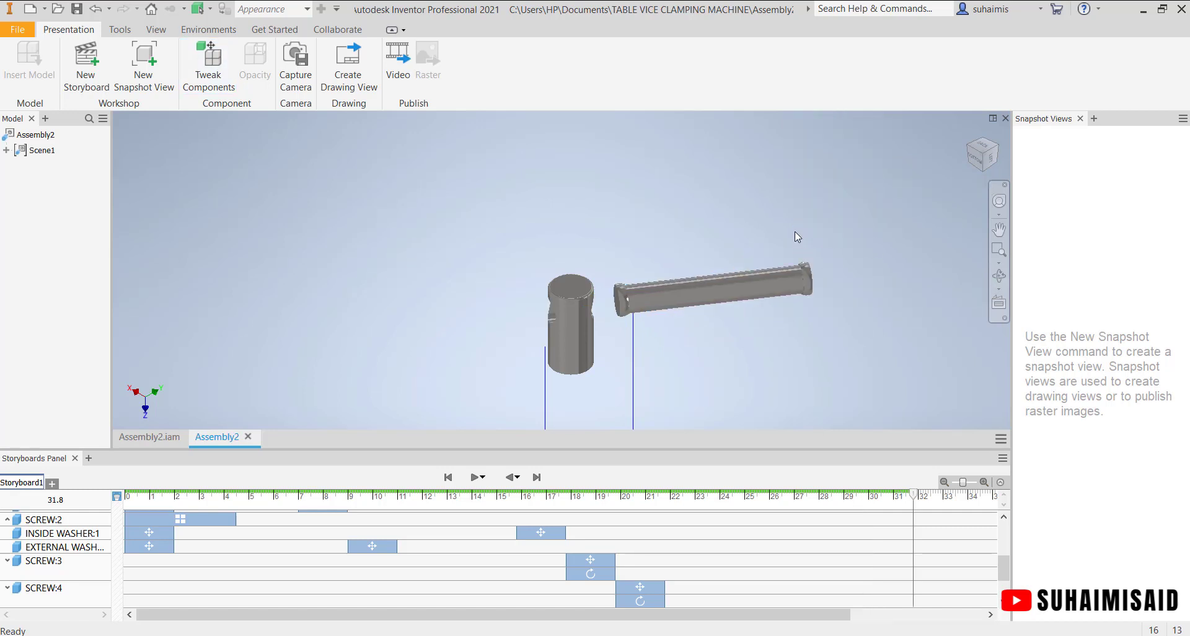
- Examine the whole exploded vise from above and from several isometric directions to check the spacing of the parts
click(971, 137)
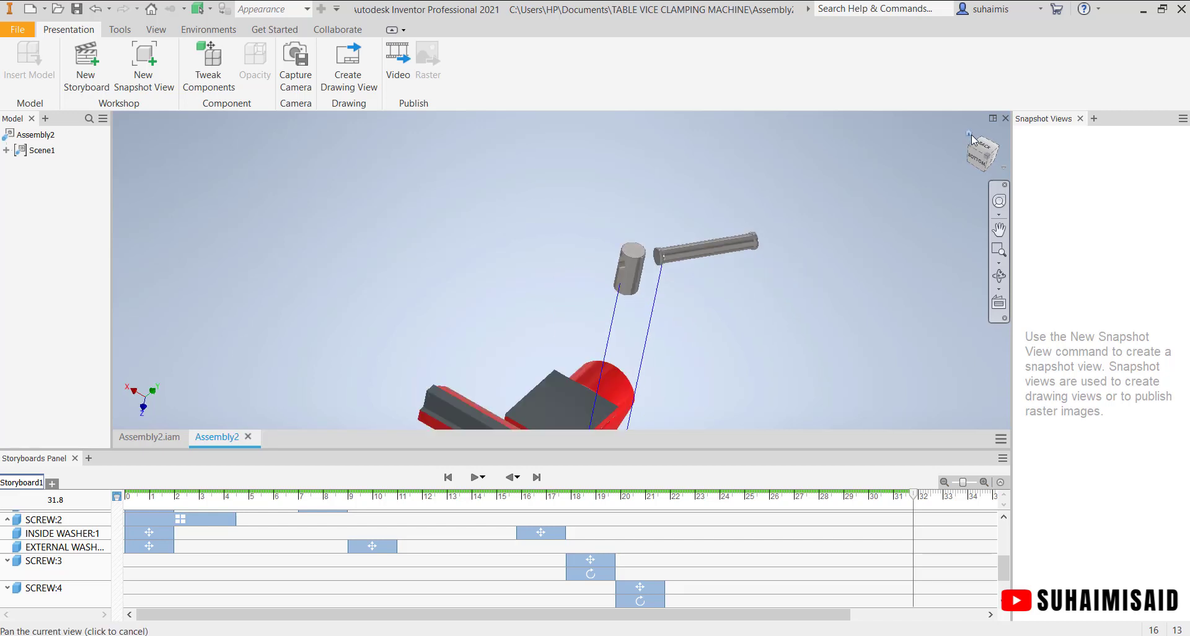
click(995, 146)
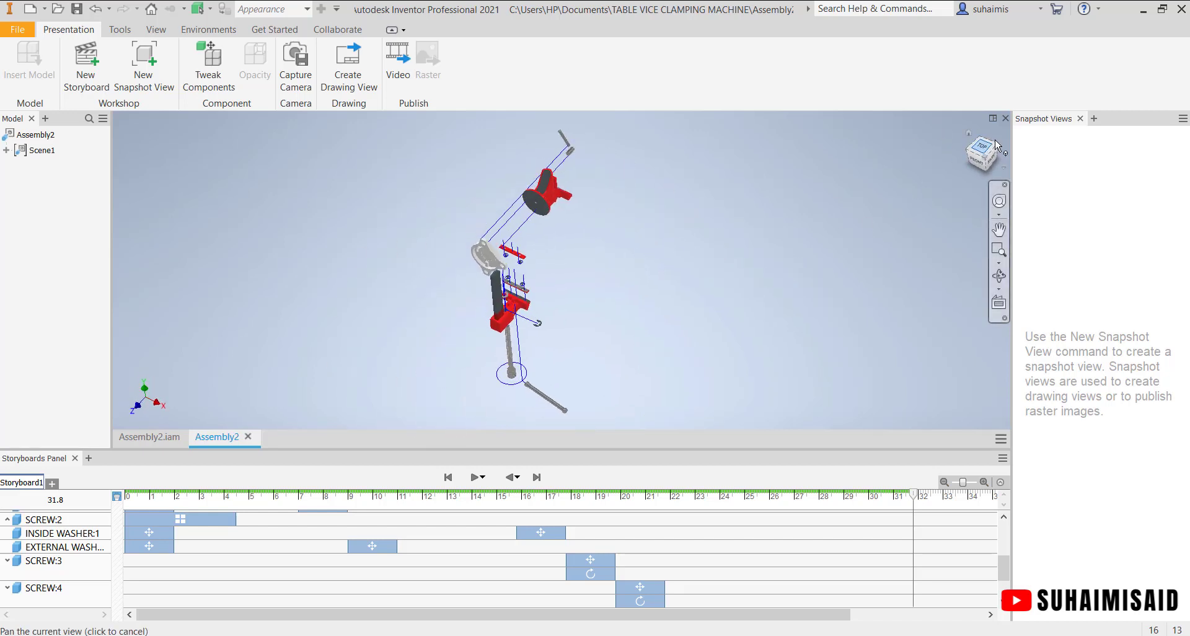
click(992, 143)
click(969, 134)
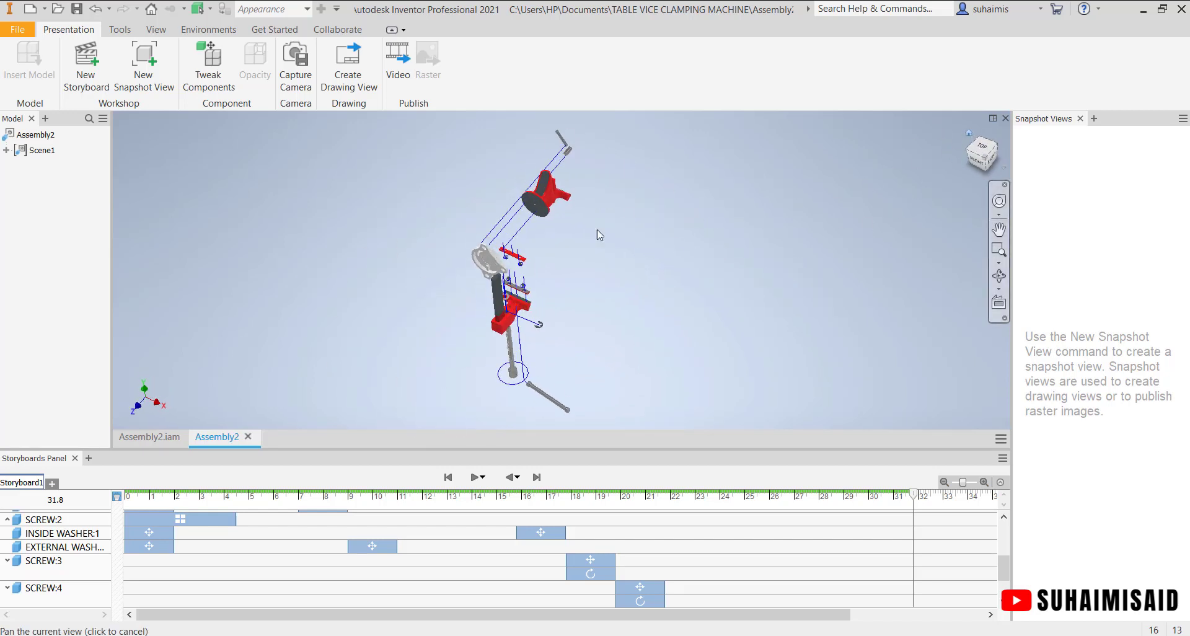
click(982, 150)
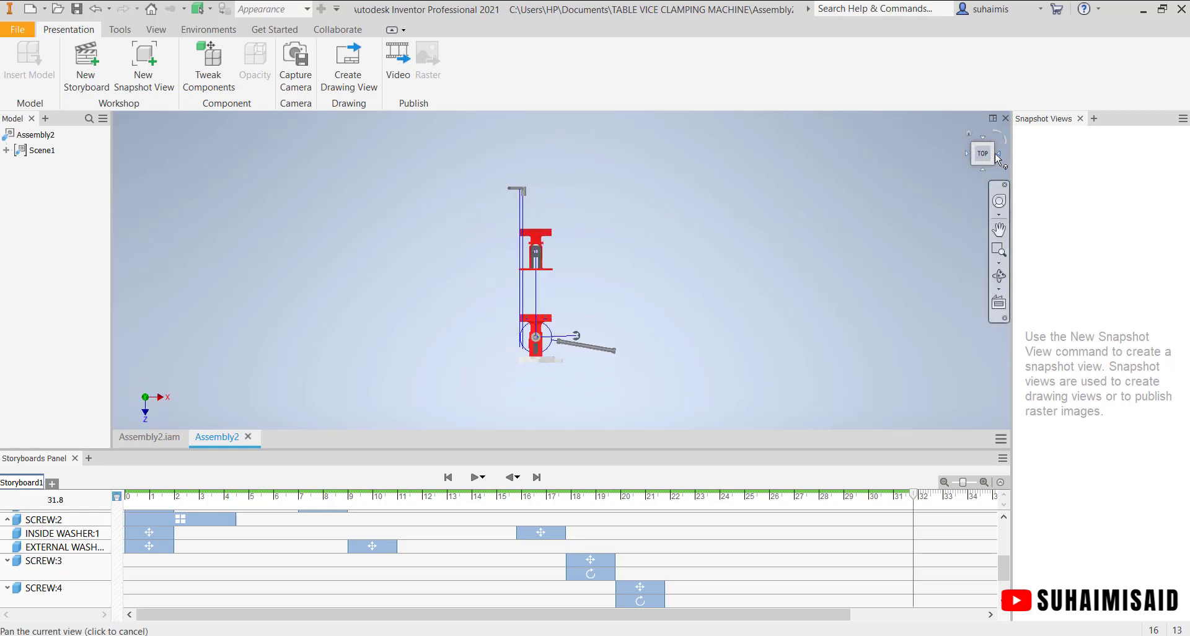
click(992, 143)
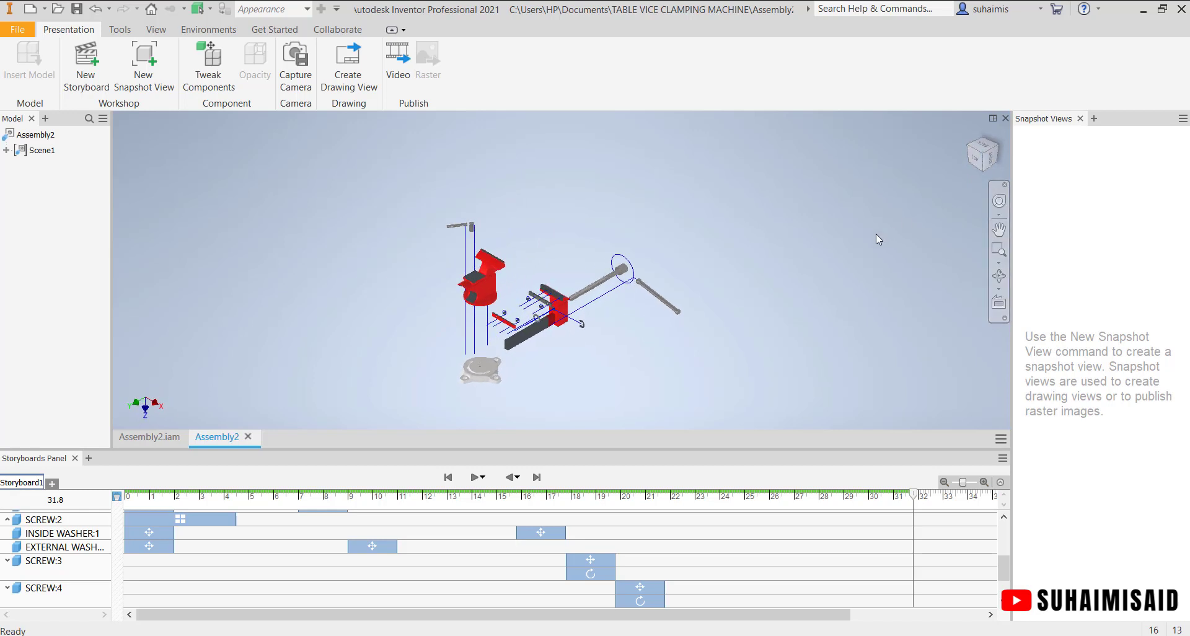
click(999, 145)
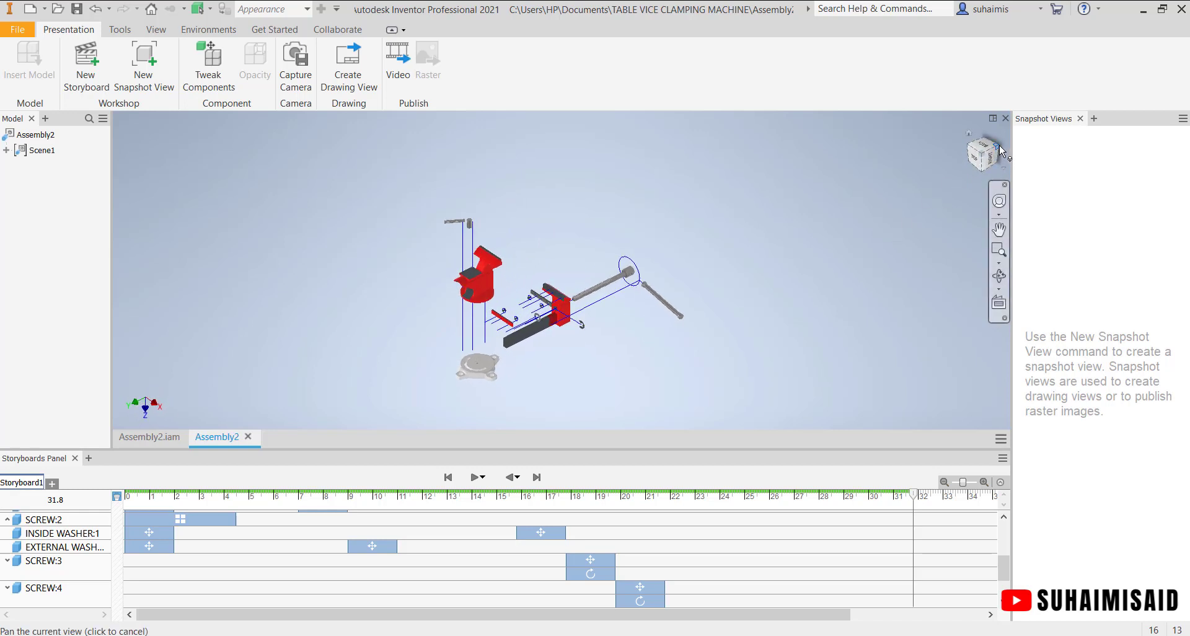
click(997, 150)
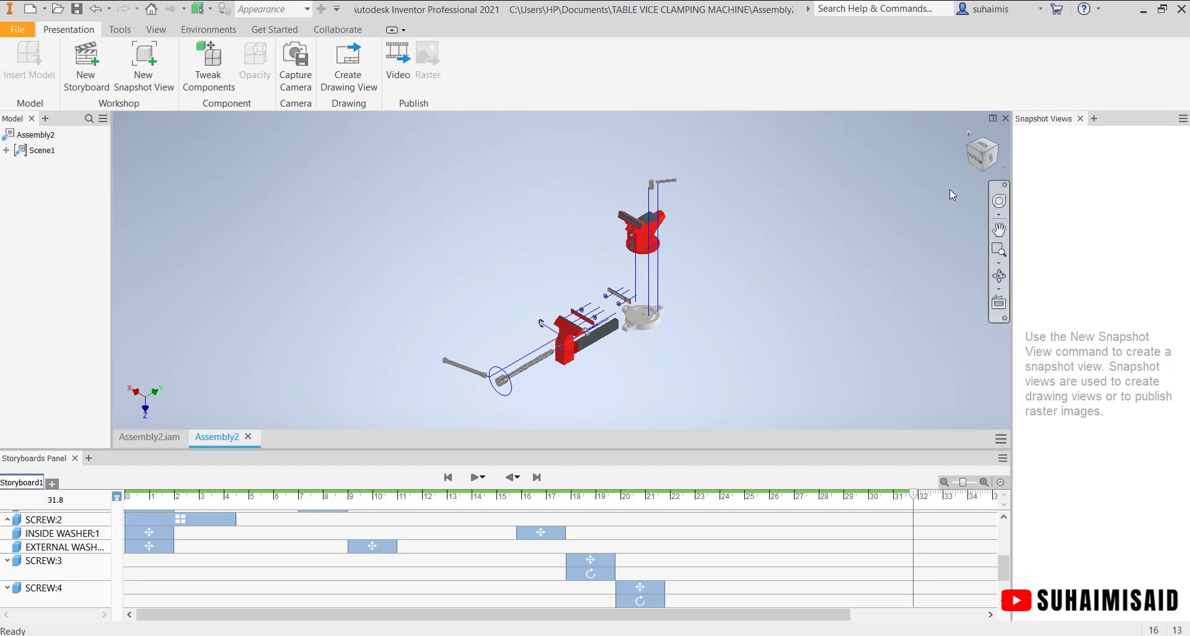
scroll(949, 188, up, 3)
scroll(934, 199, down, 3)
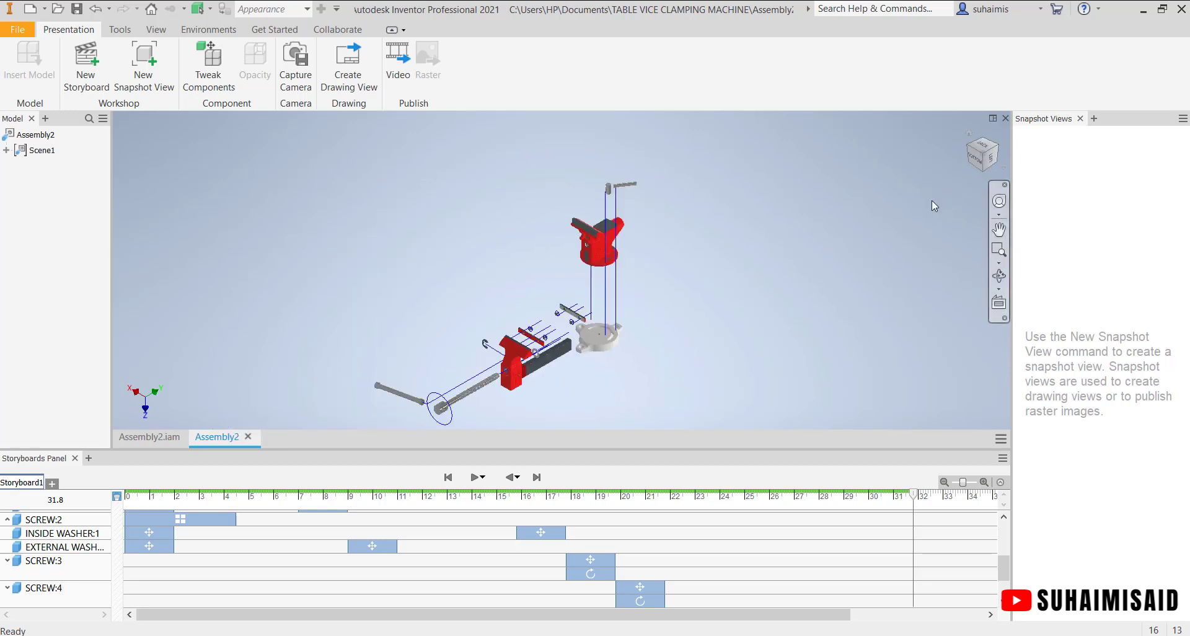
- Set the current isometric view of the exploded vise as the home view, using Fit to View
right_click(975, 159)
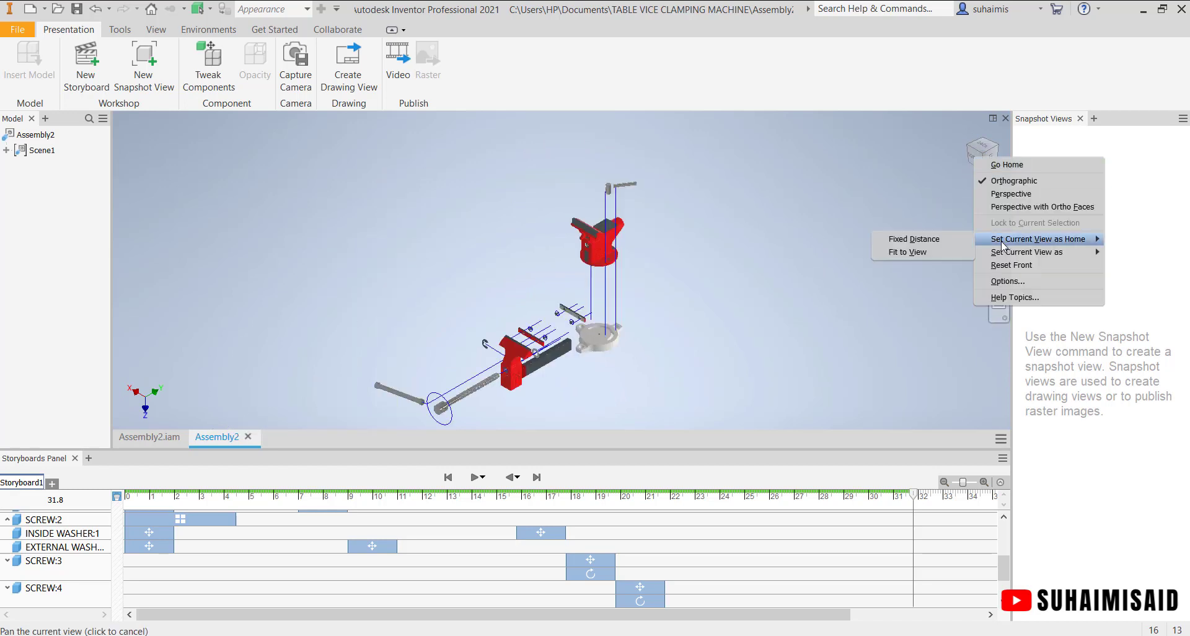
click(902, 253)
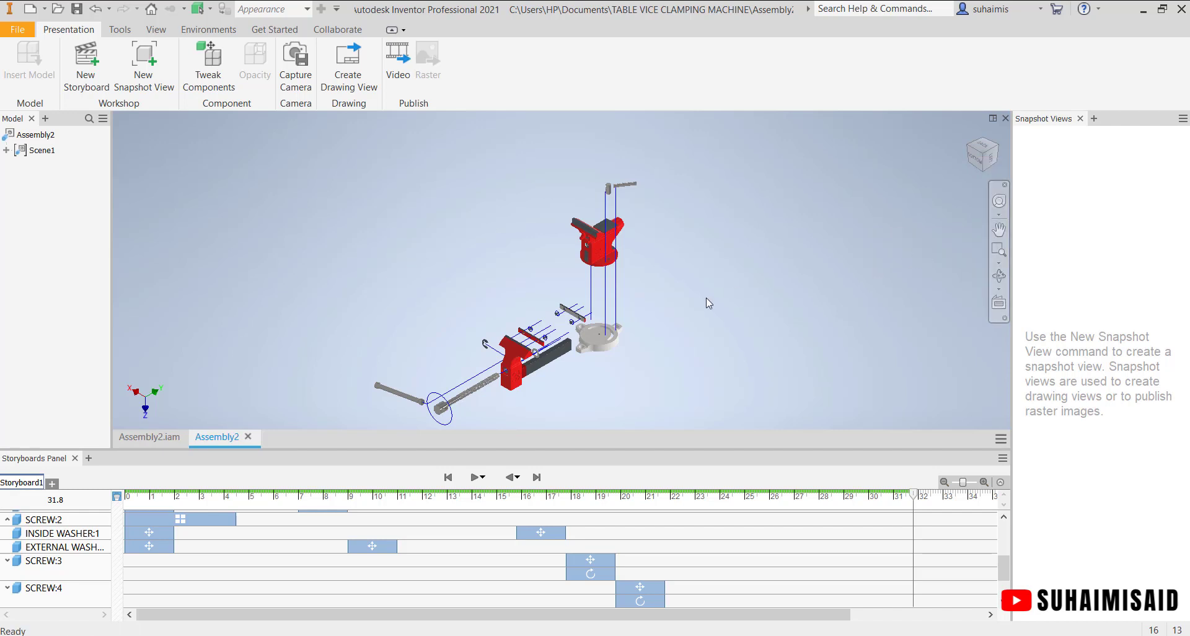
- Reduce the lift tweak of the fixed jaw body above the base to about 4.843 in
scroll(601, 291, up, 3)
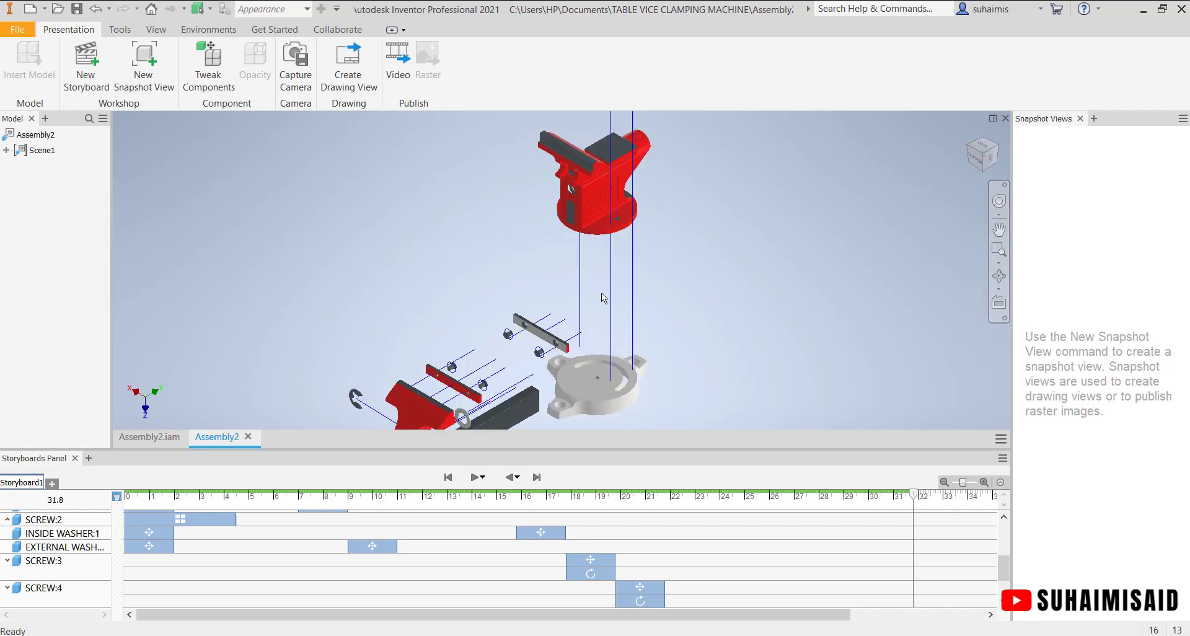
click(583, 251)
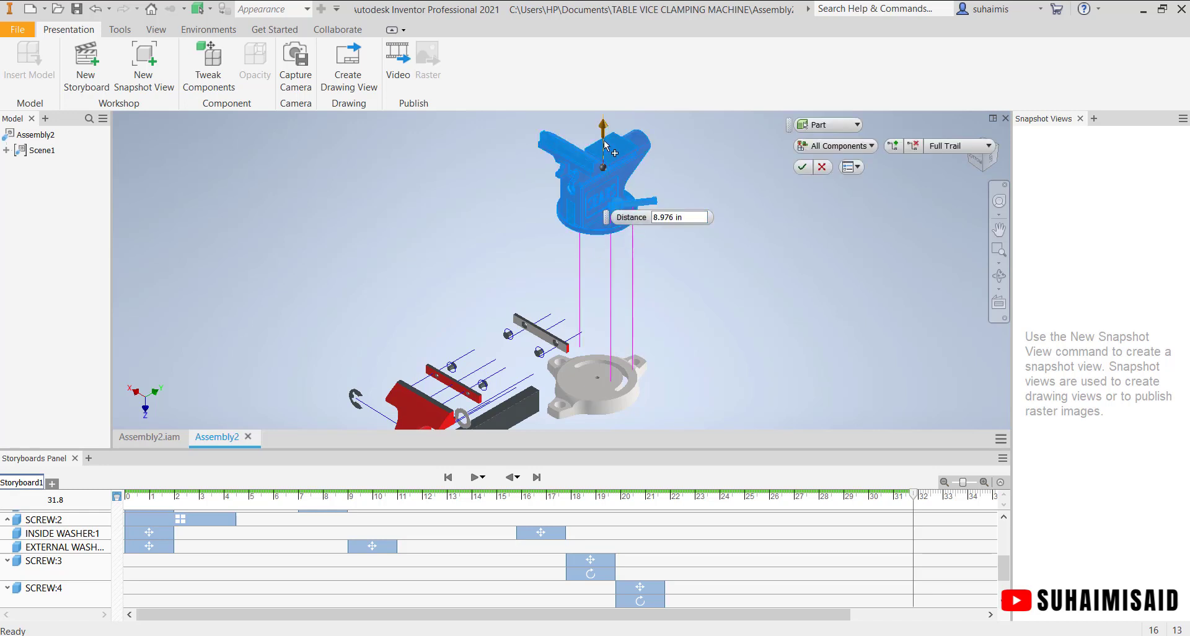
drag(604, 144, 612, 207)
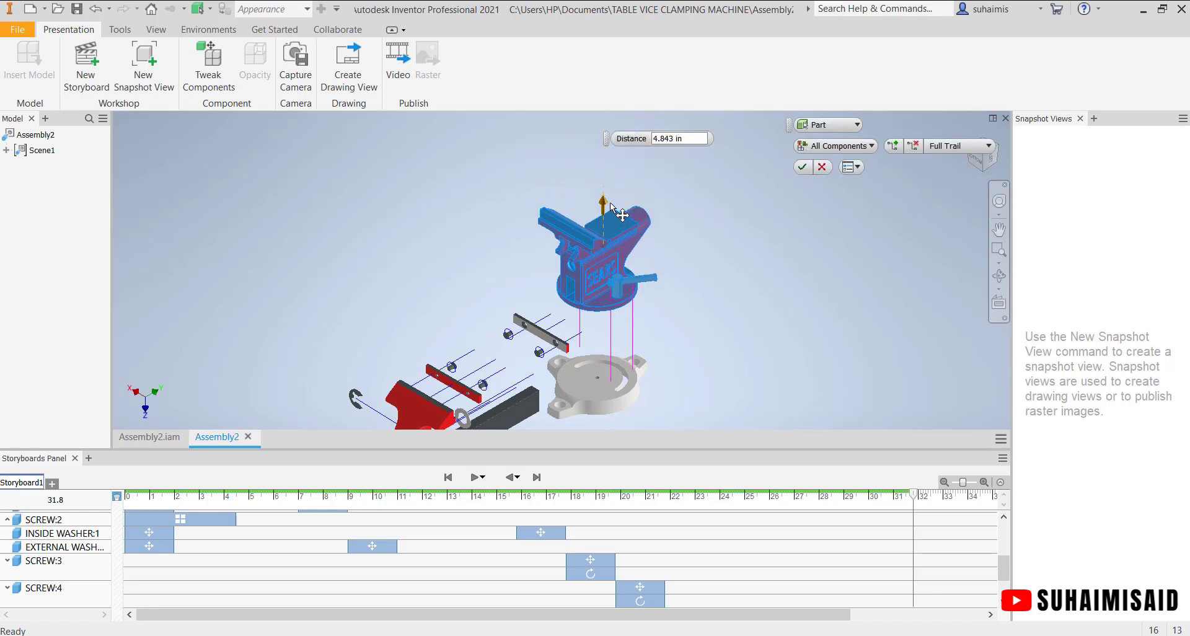
click(803, 167)
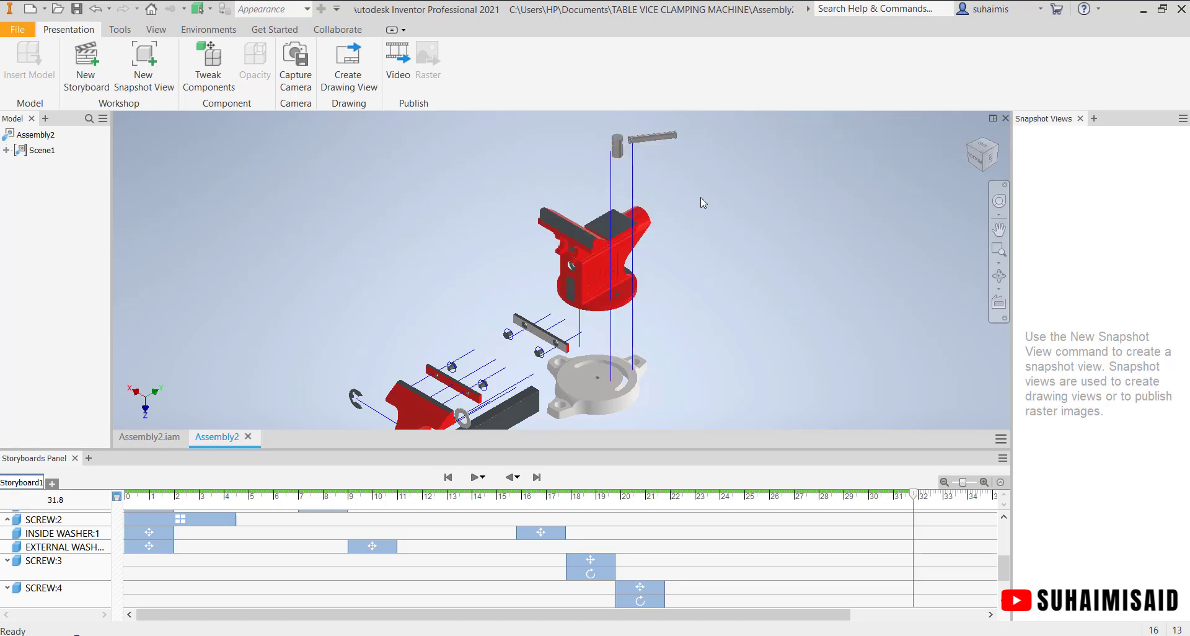
- Shorten the upward tweak of the locking pin and small handle so they sit closer above the fixed jaw body
double_click(610, 167)
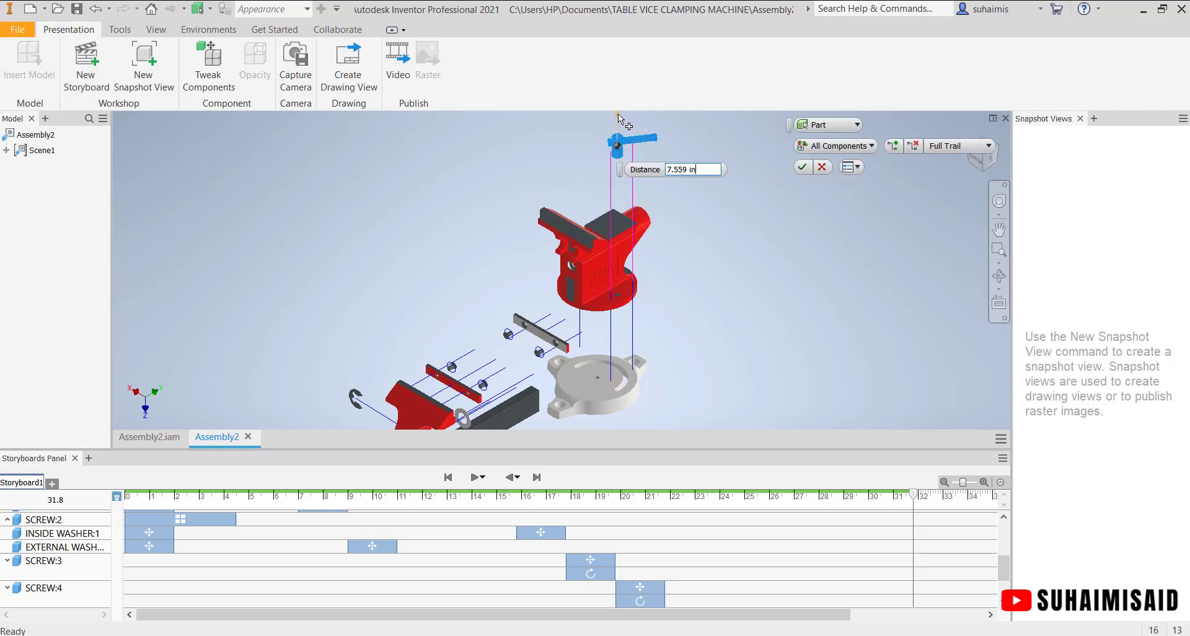
drag(618, 118, 620, 150)
click(803, 167)
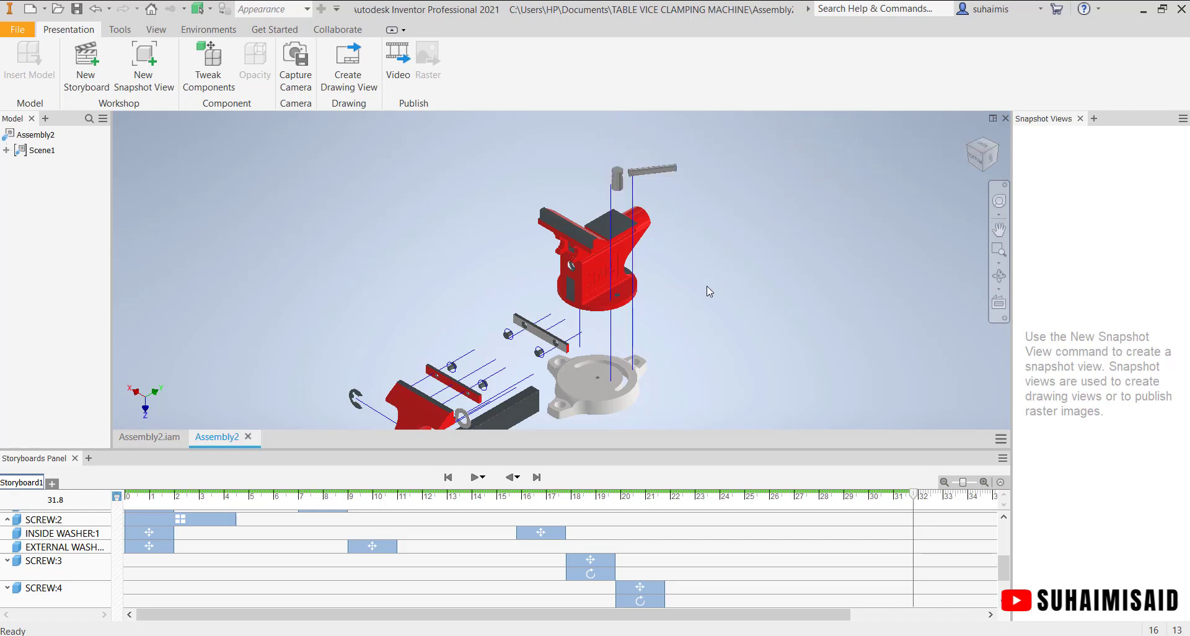
- Change the large handle's move tweak to about -7.067 in so the handle slides out on the opposite side of the clamping screw
scroll(701, 306, down, 2)
middle_drag(716, 311, 798, 204)
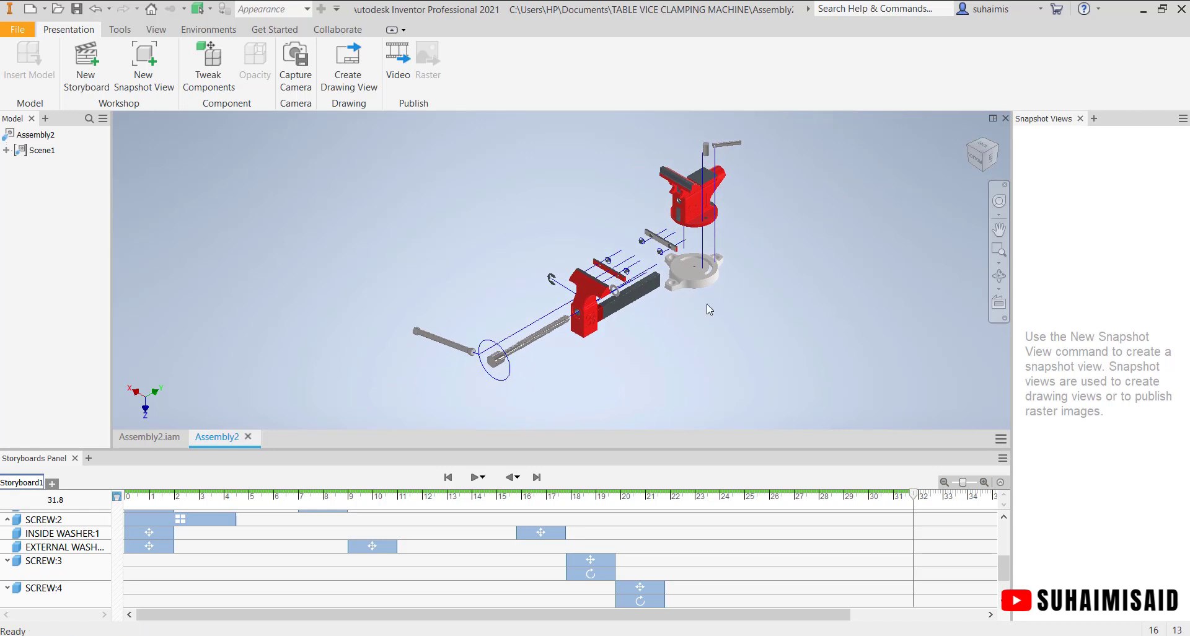
scroll(620, 360, up, 3)
scroll(620, 356, down, 2)
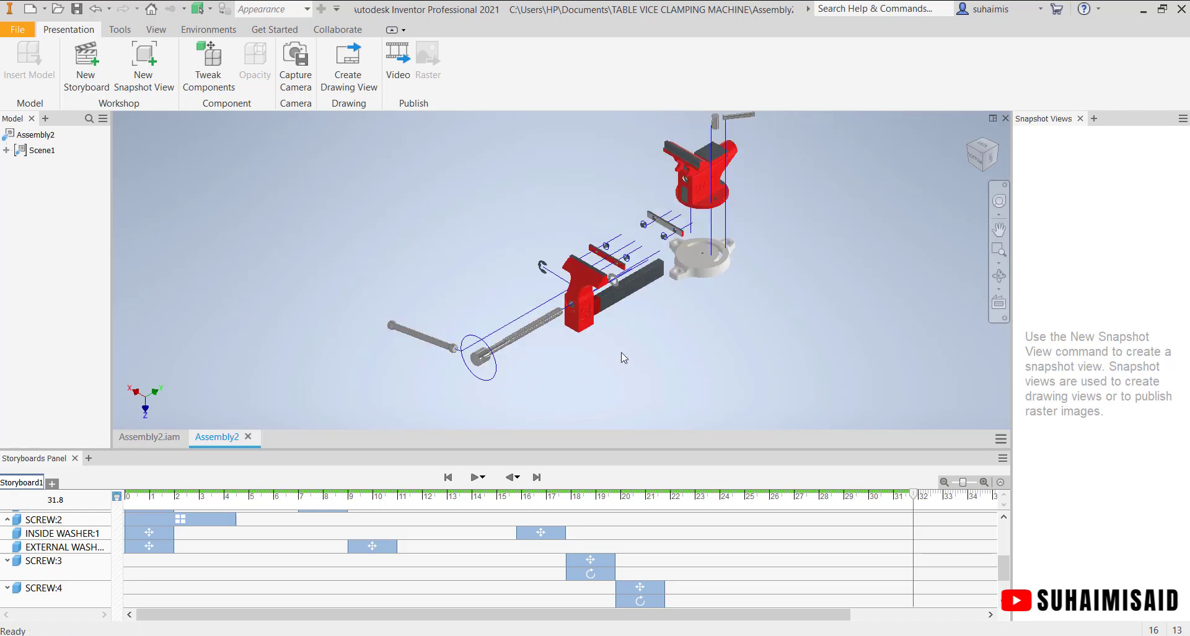
click(409, 332)
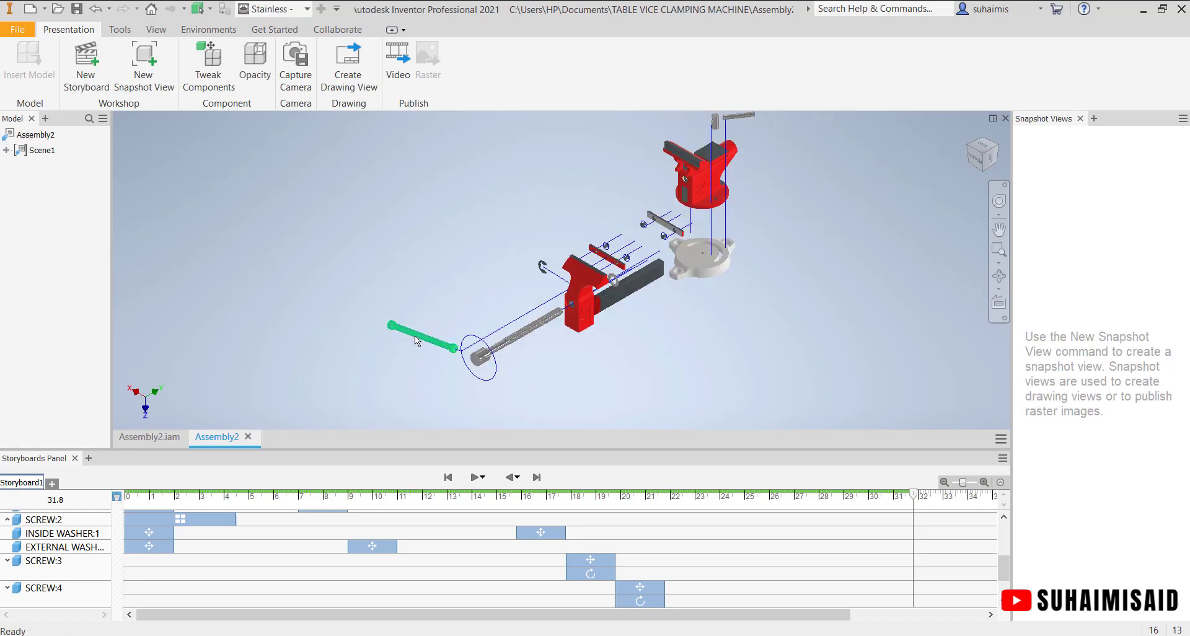
scroll(459, 353, up, 3)
click(463, 352)
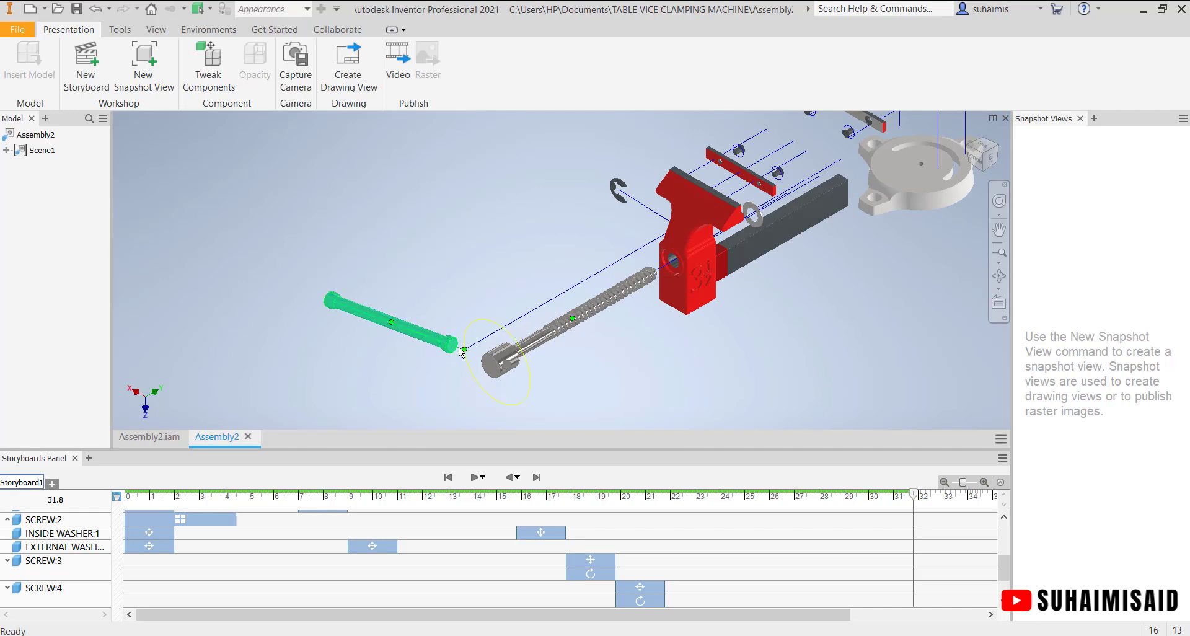
click(462, 347)
drag(359, 307, 469, 375)
drag(350, 312, 557, 411)
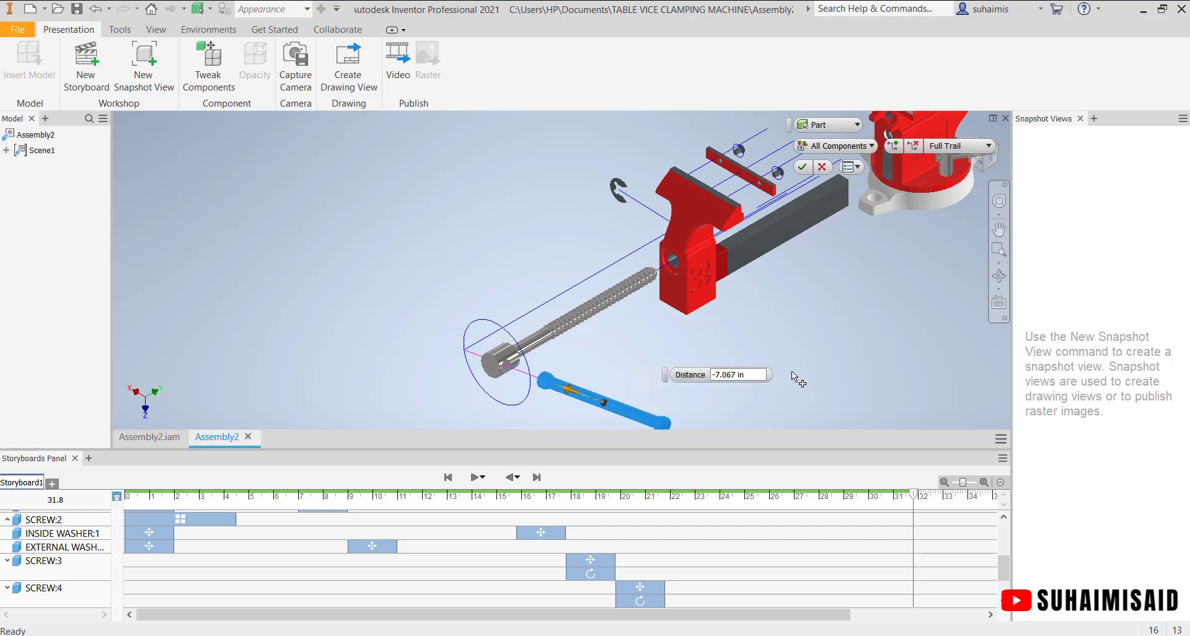
middle_drag(832, 377, 704, 369)
click(804, 167)
- Shrink the storyboard timeline area to enlarge the graphics window, and frame the whole exploded vise in it
scroll(822, 277, up, 2)
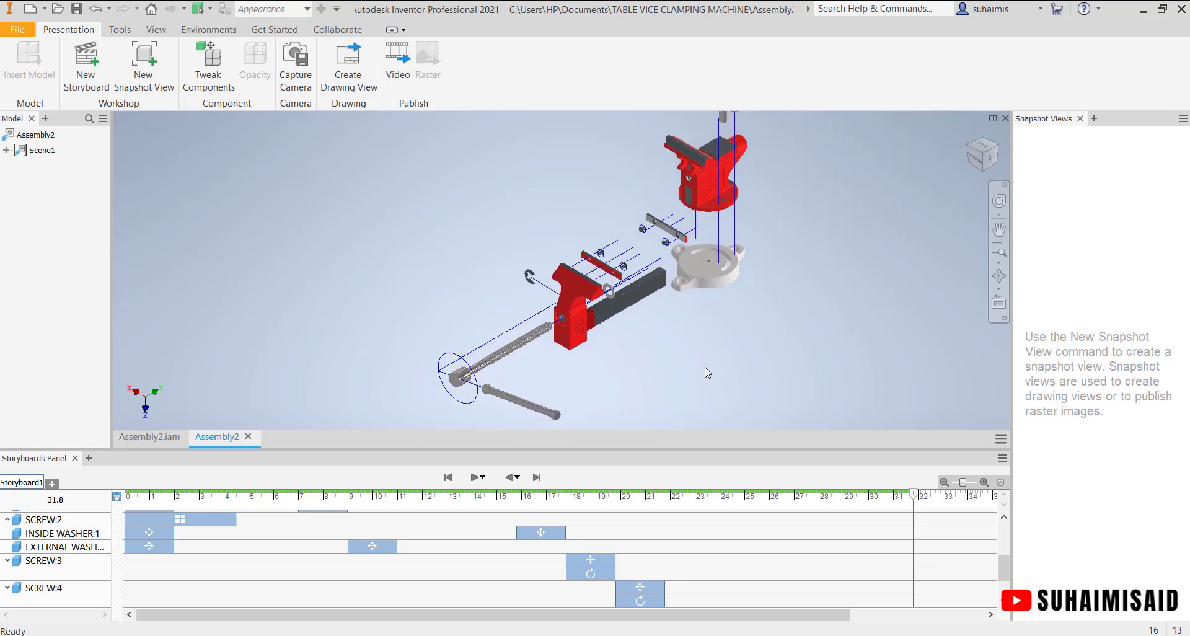
scroll(716, 370, up, 2)
scroll(730, 380, down, 3)
scroll(729, 376, up, 5)
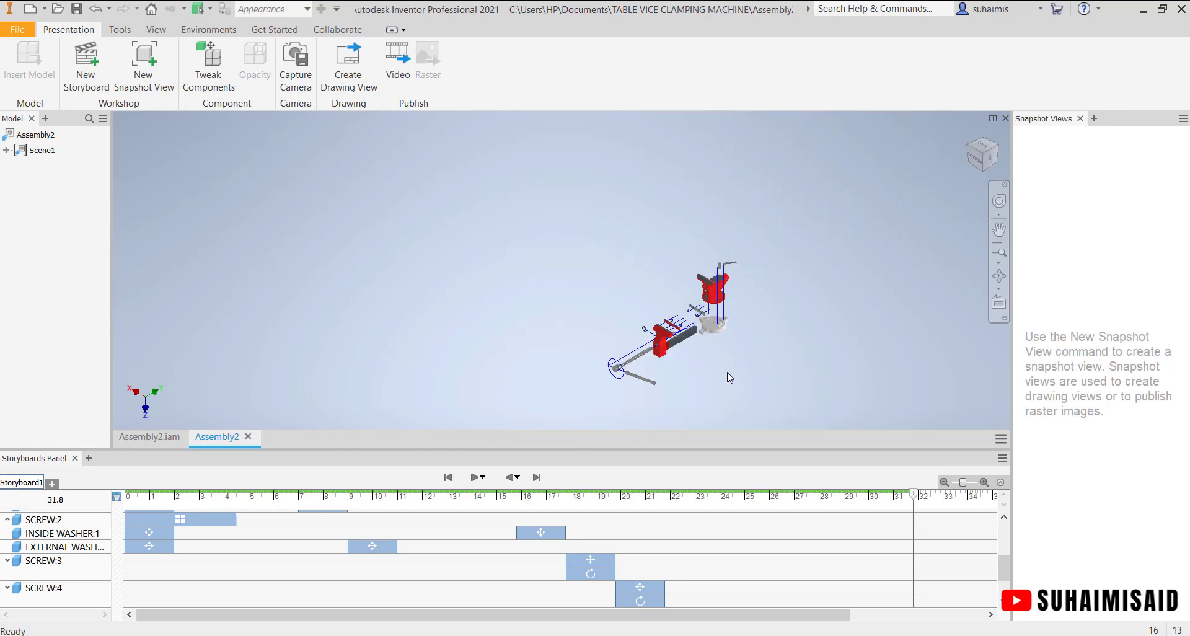
scroll(729, 377, down, 2)
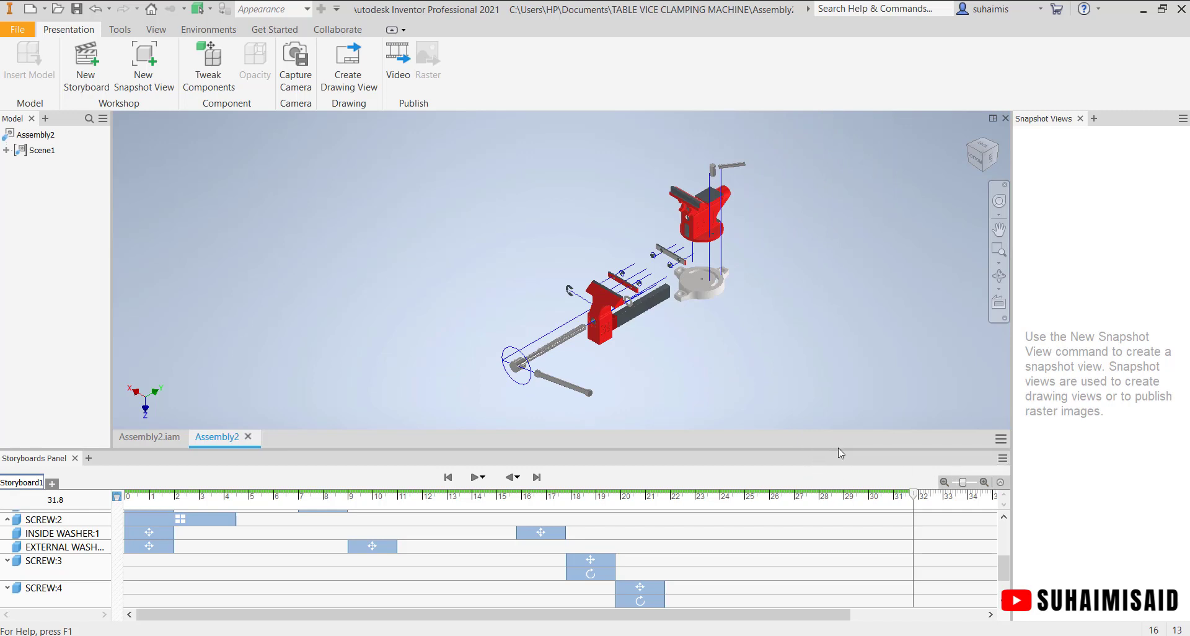
drag(838, 448, 841, 539)
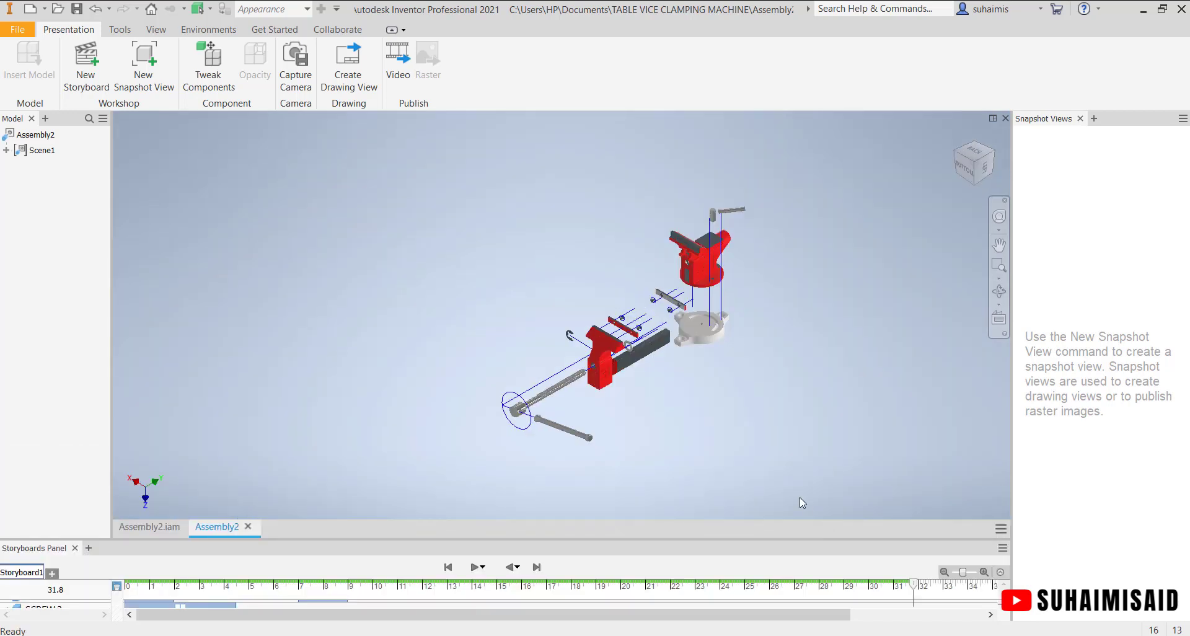
scroll(742, 401, down, 1)
middle_drag(742, 402, 762, 427)
scroll(682, 411, up, 3)
scroll(681, 411, down, 4)
scroll(681, 411, down, 4)
scroll(762, 427, up, 3)
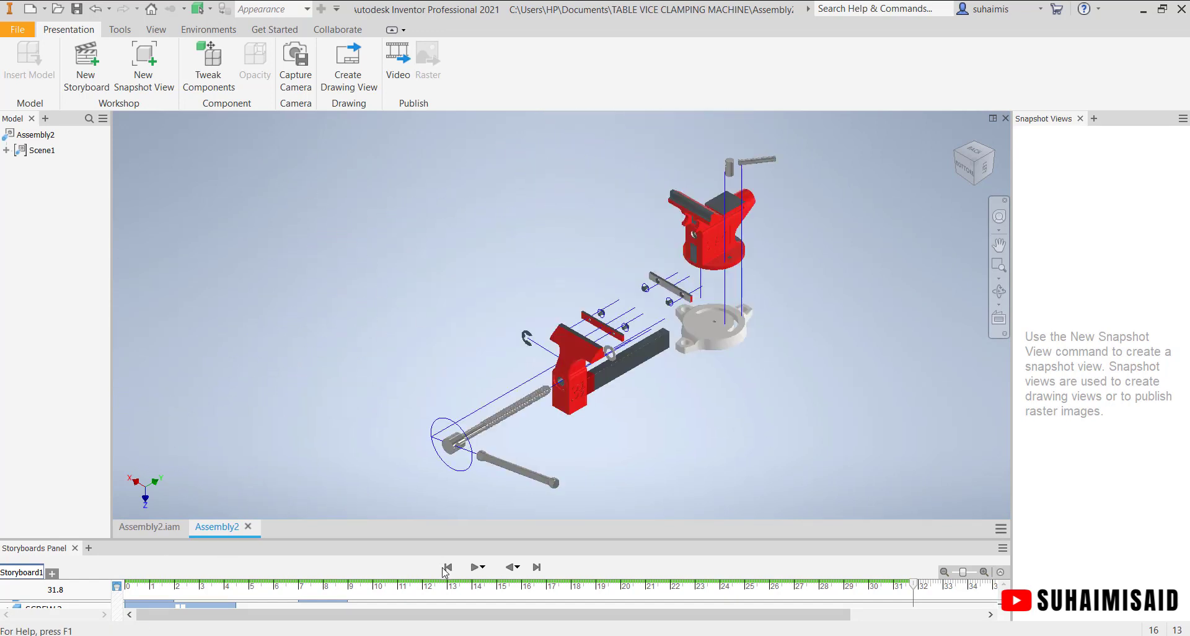
- Play the storyboard and publish it at the current document window size as the WMV video Storyboard1 in the Documents folder
click(476, 568)
click(397, 78)
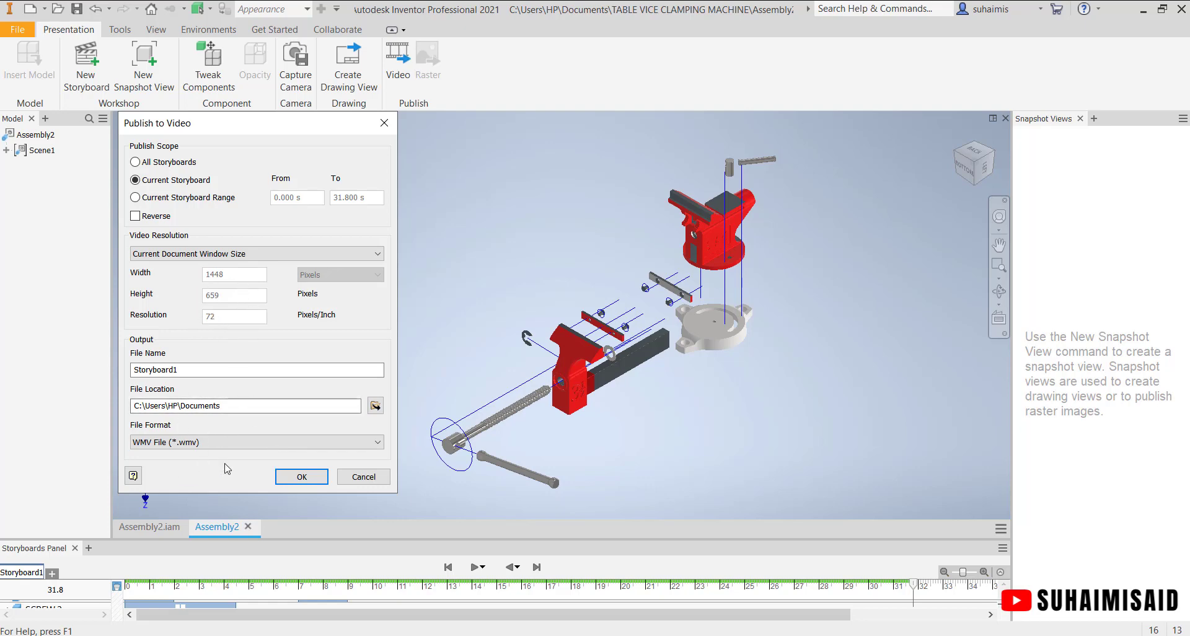
click(252, 443)
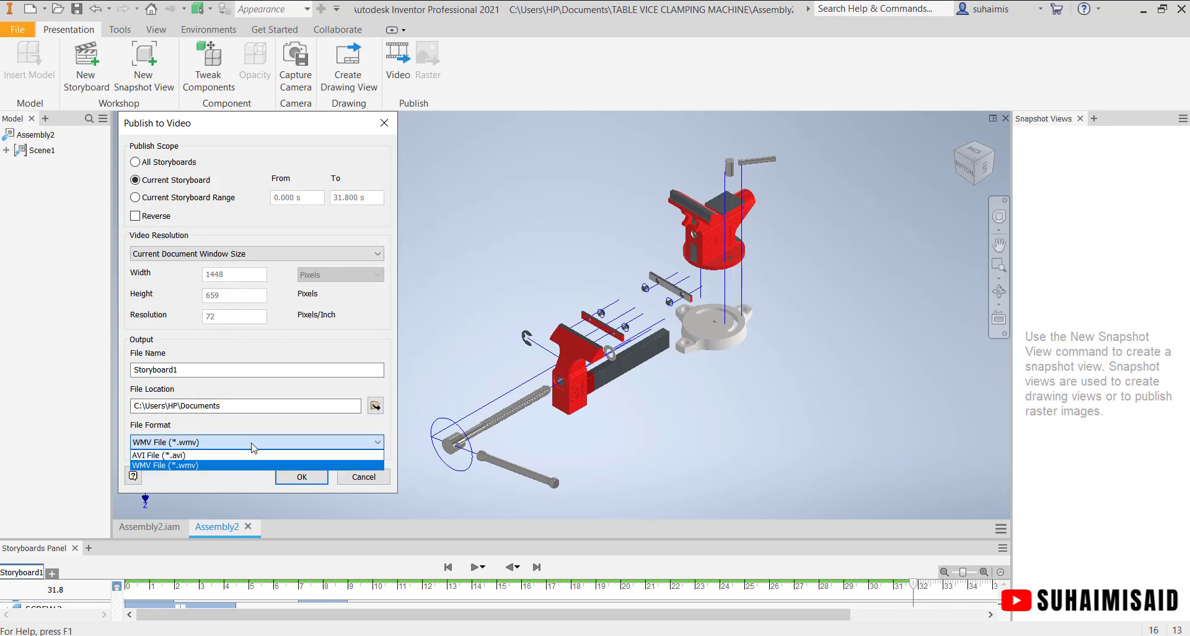
click(253, 443)
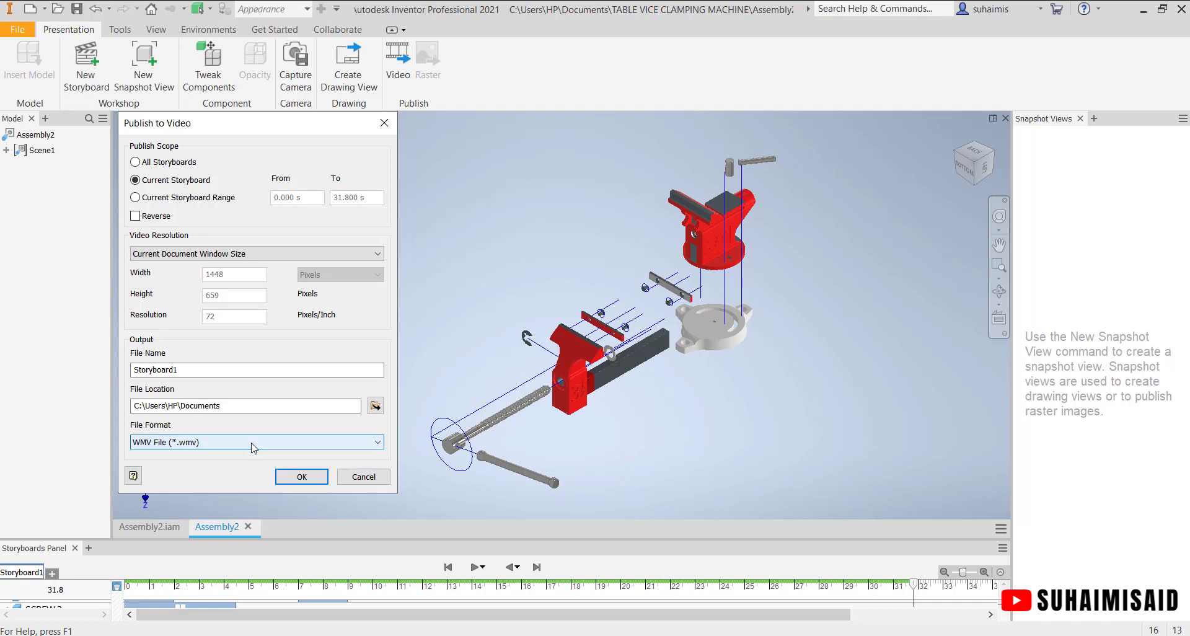
click(305, 476)
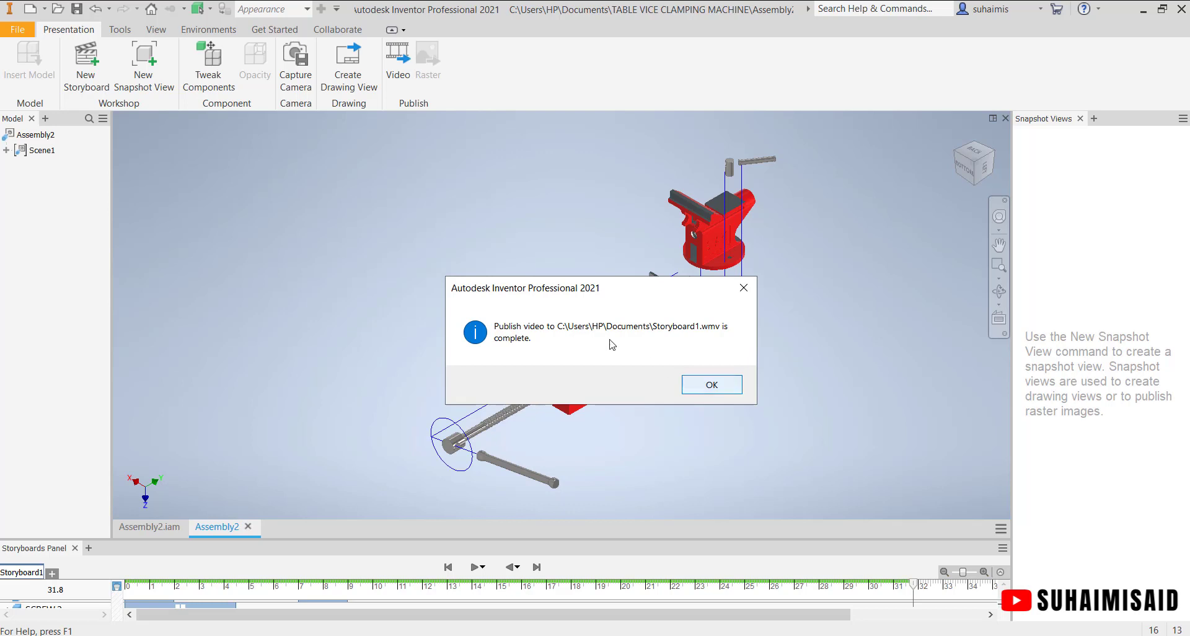
click(705, 384)
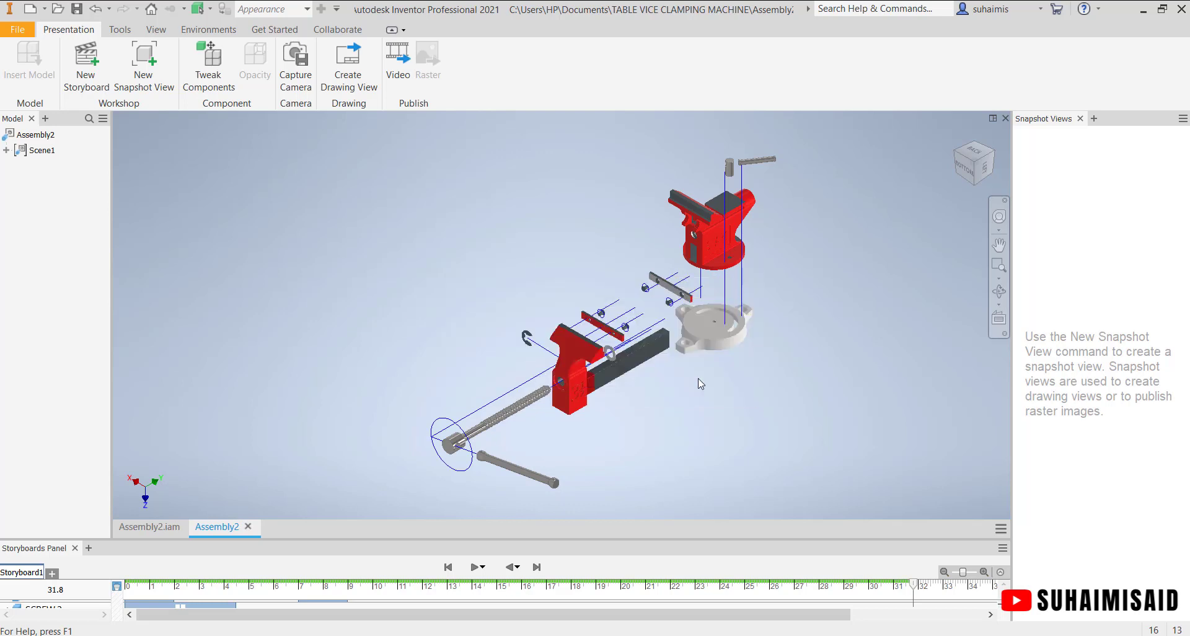
- Switch to File Explorer, find Storyboard1.wmv in the Documents folder and play it, dismissing the chat notification
key(alt+Tab)
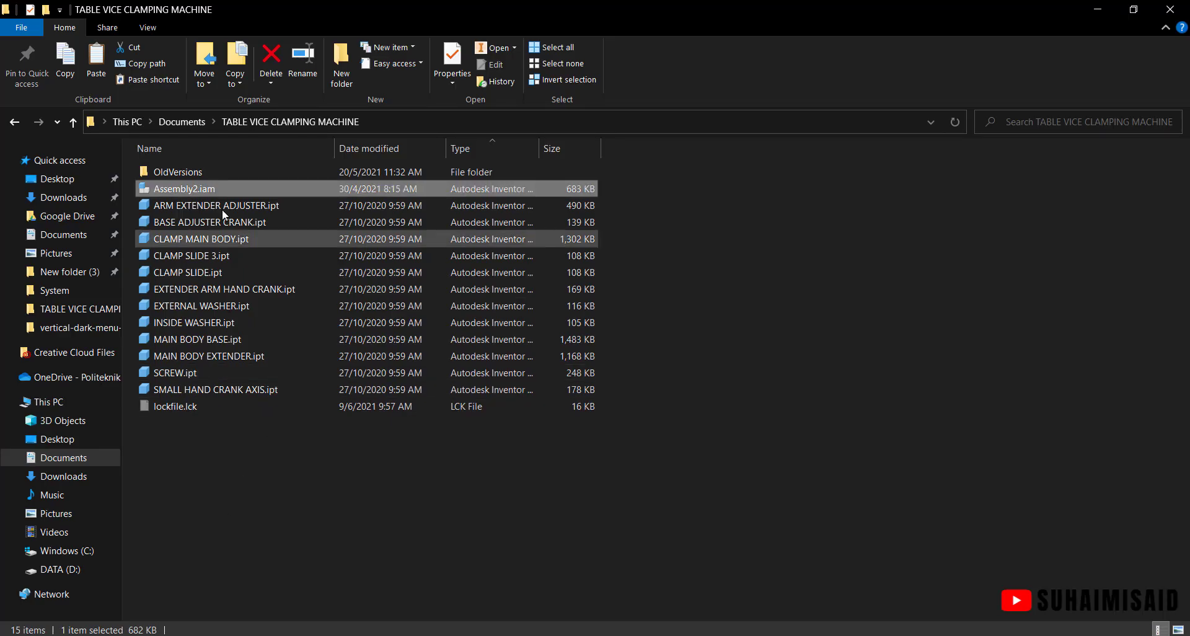
click(202, 123)
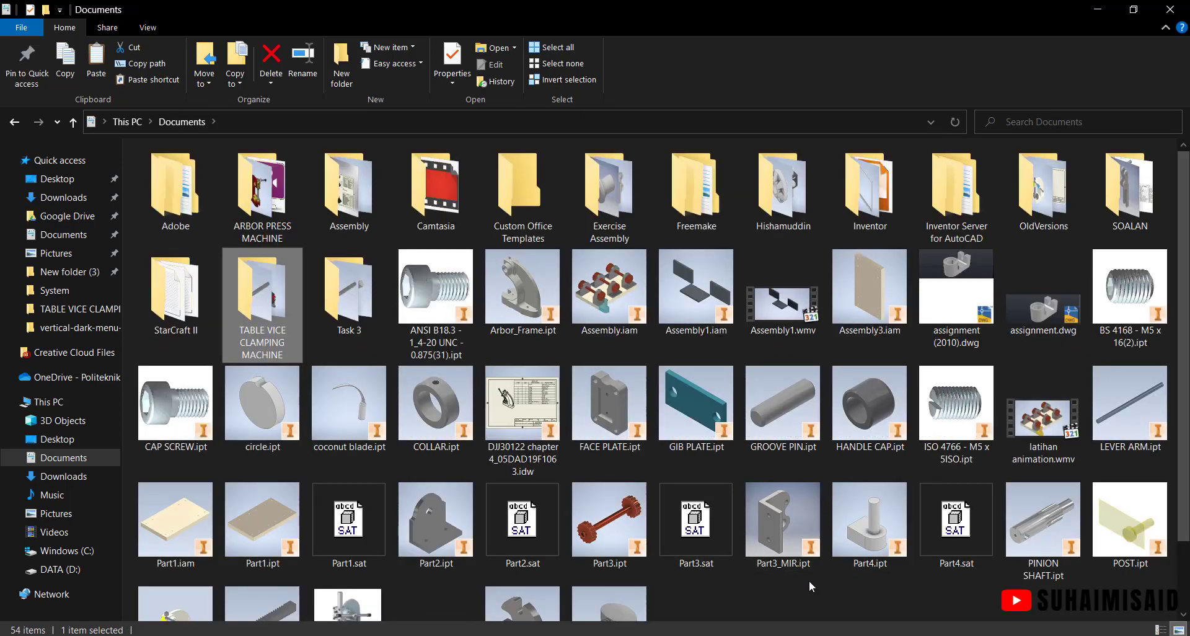
scroll(809, 580, down, 2)
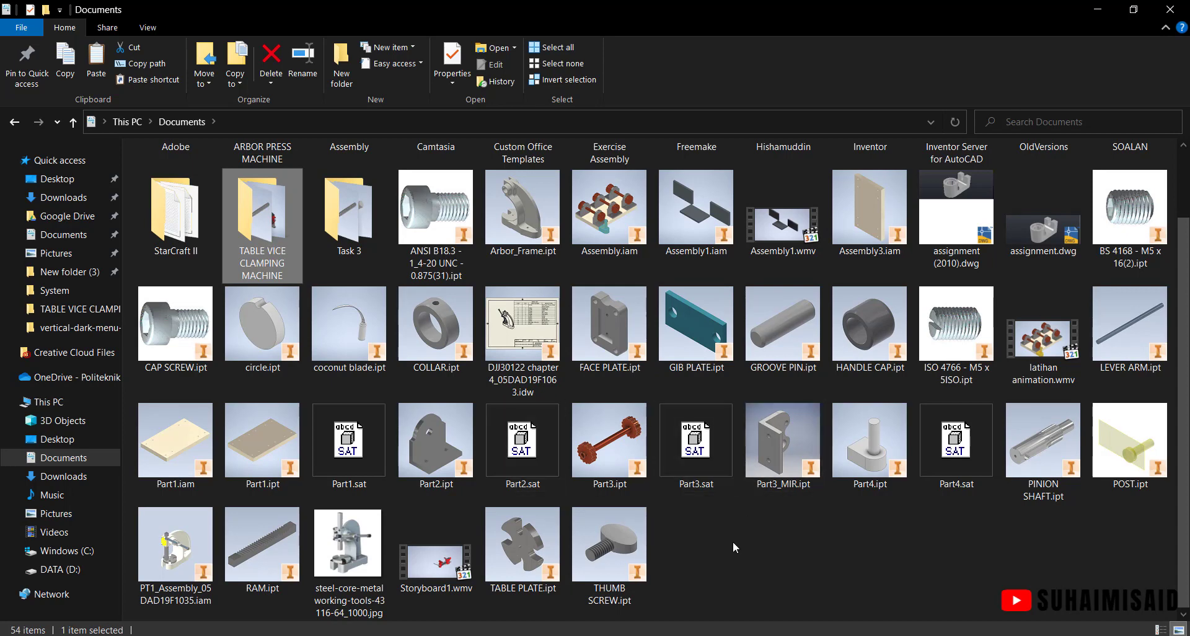
double_click(448, 551)
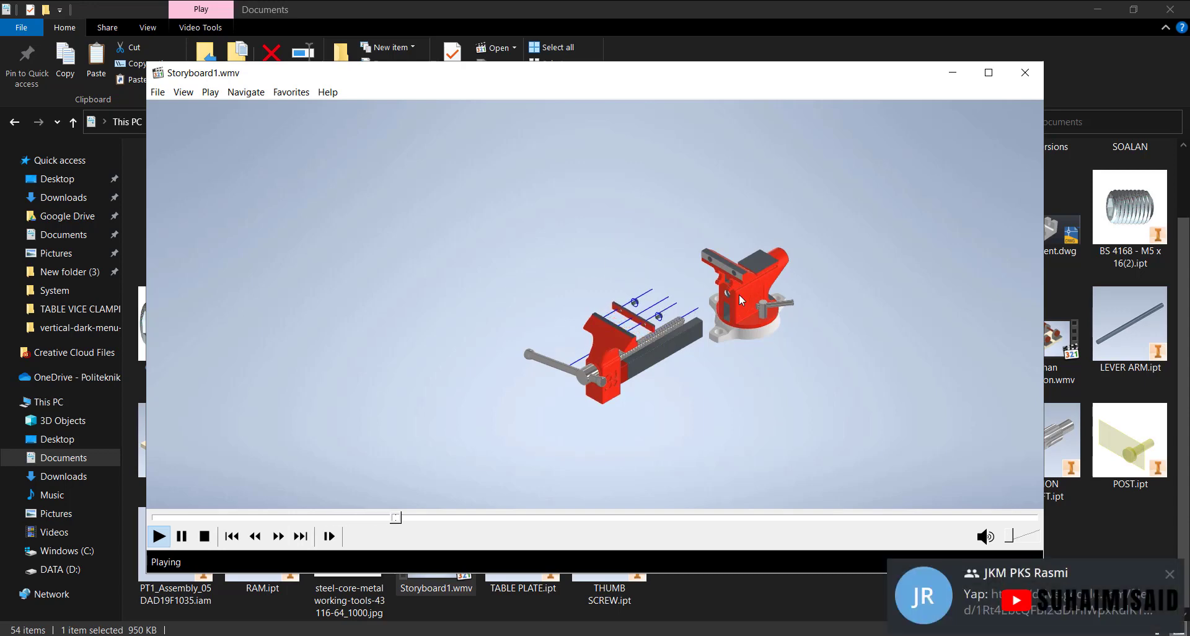
click(1169, 575)
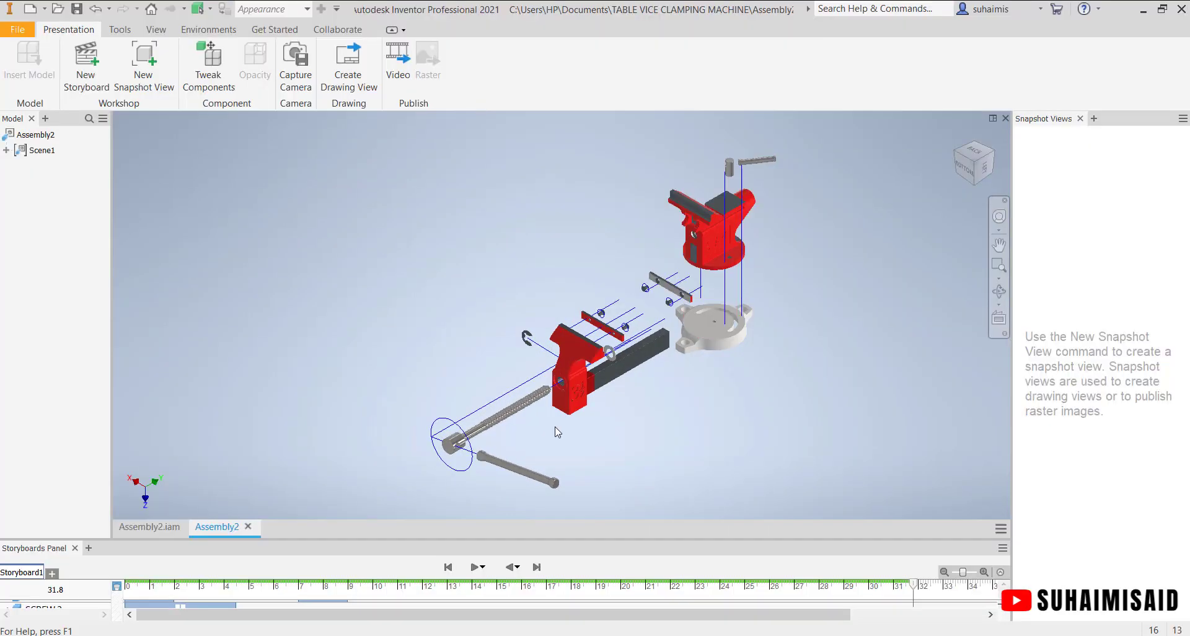
scroll(586, 389, up, 2)
scroll(609, 417, down, 5)
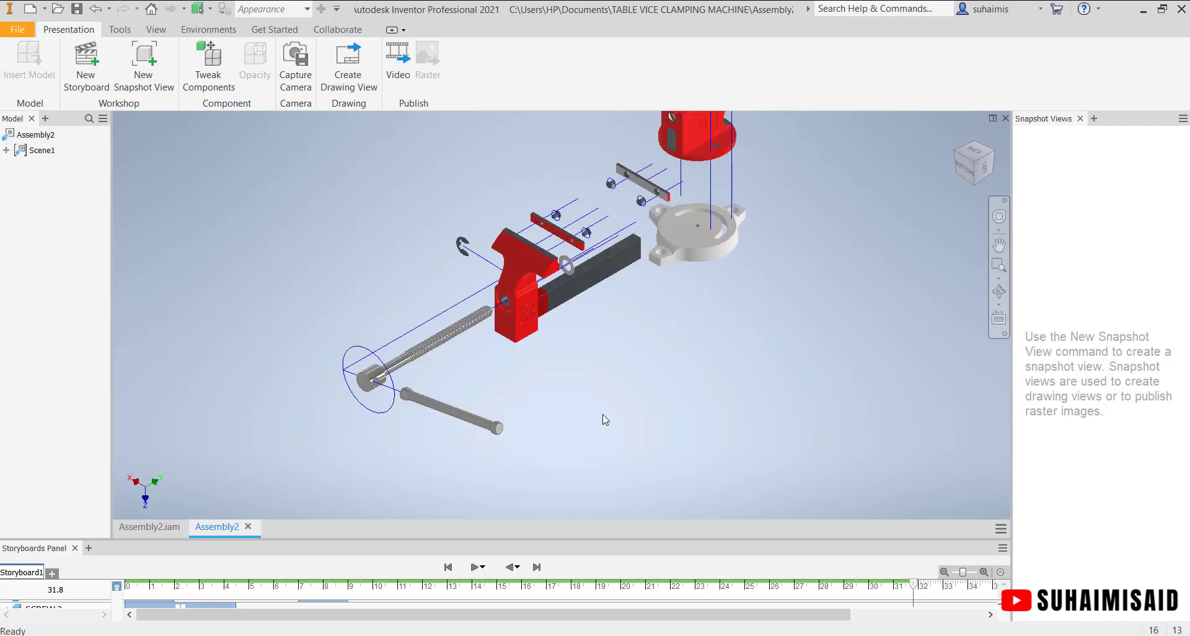
scroll(606, 417, up, 2)
scroll(627, 417, down, 3)
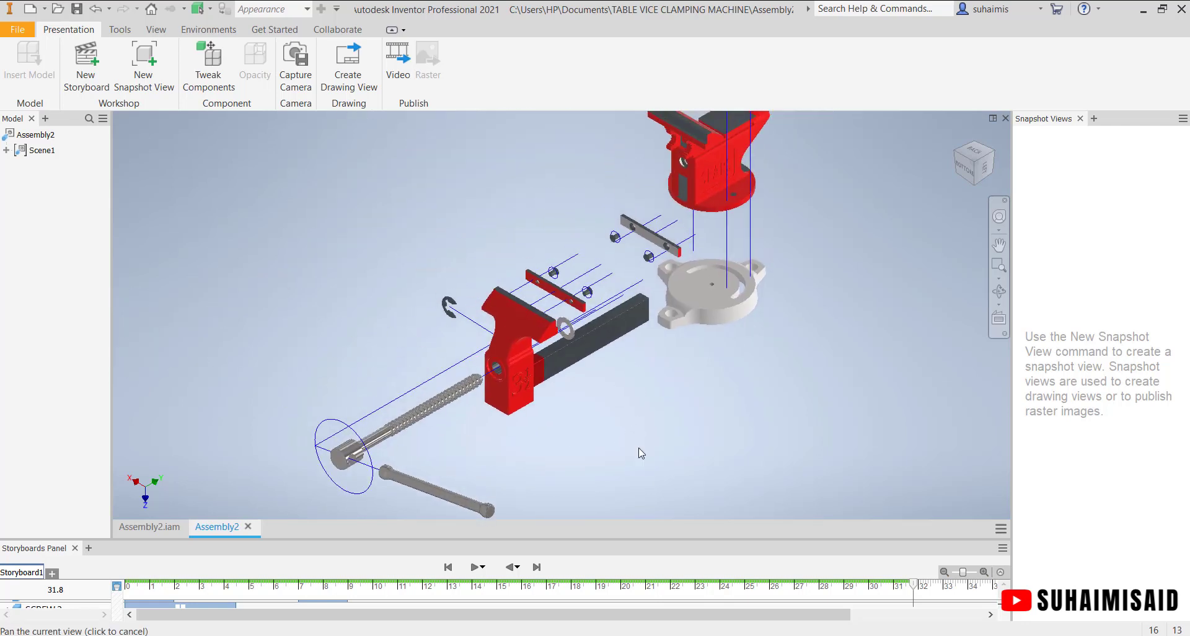
scroll(676, 400, up, 3)
scroll(676, 401, down, 4)
scroll(676, 387, up, 4)
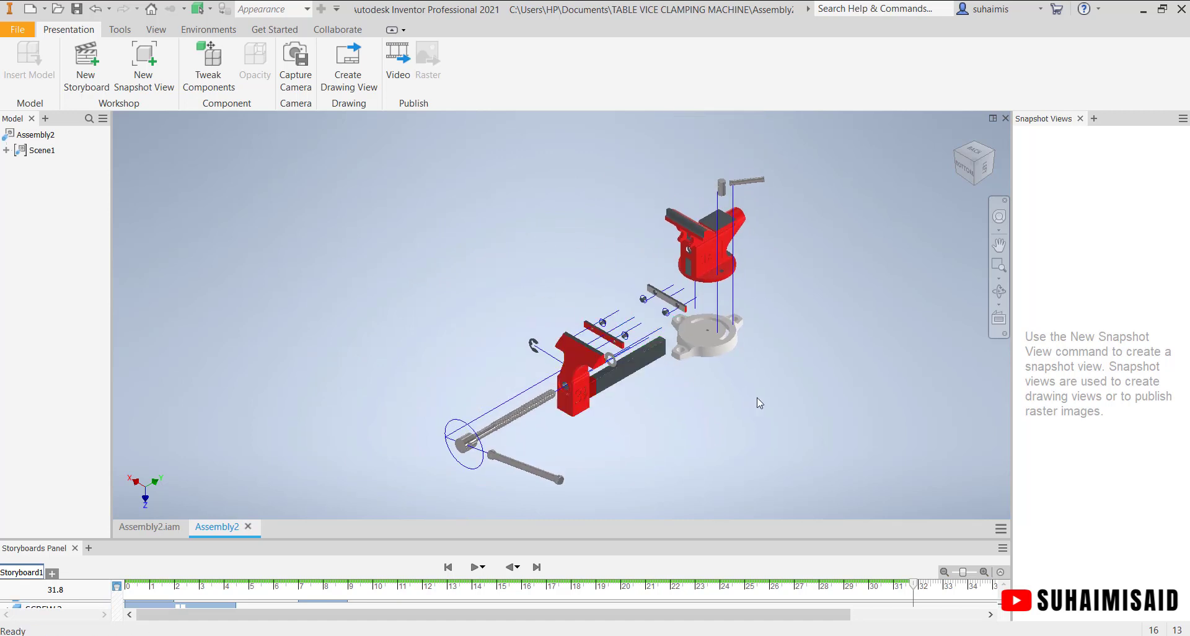
scroll(810, 388, down, 2)
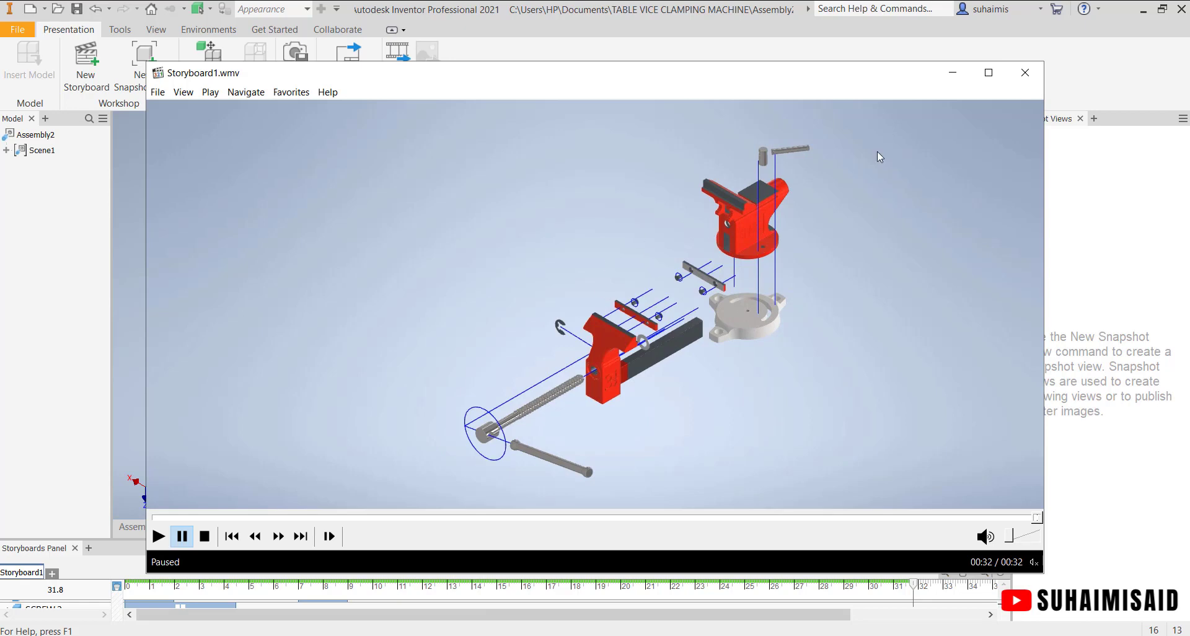
- Close the video player and save the presentation as Assembly2.ipn in the Documents folder
click(1031, 72)
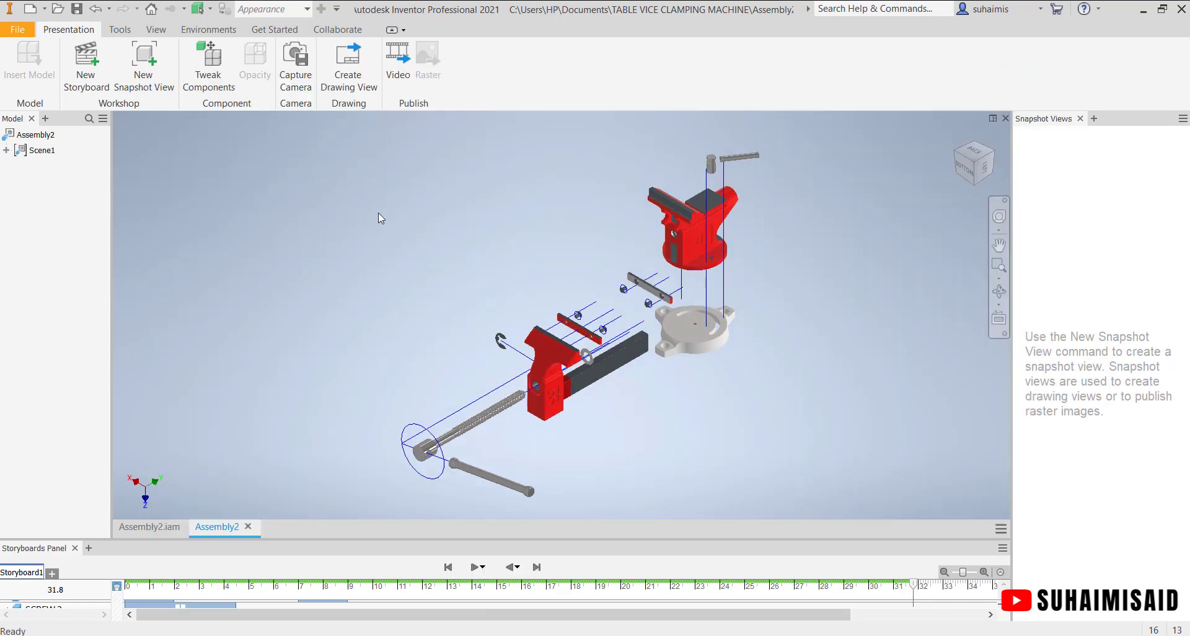
click(77, 9)
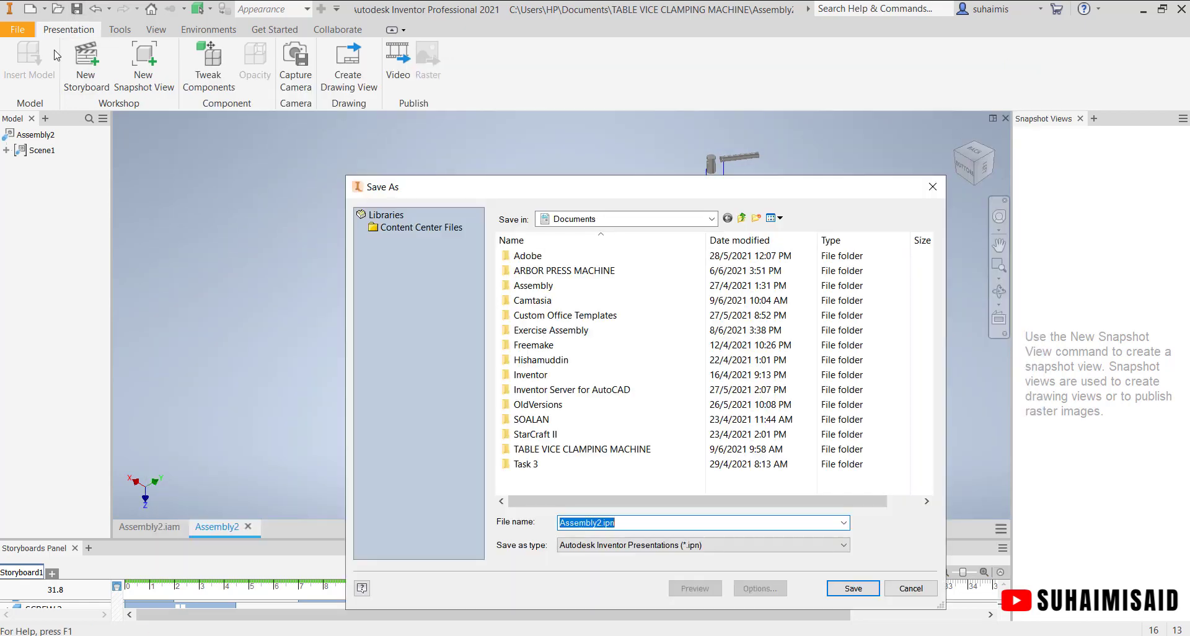
click(853, 588)
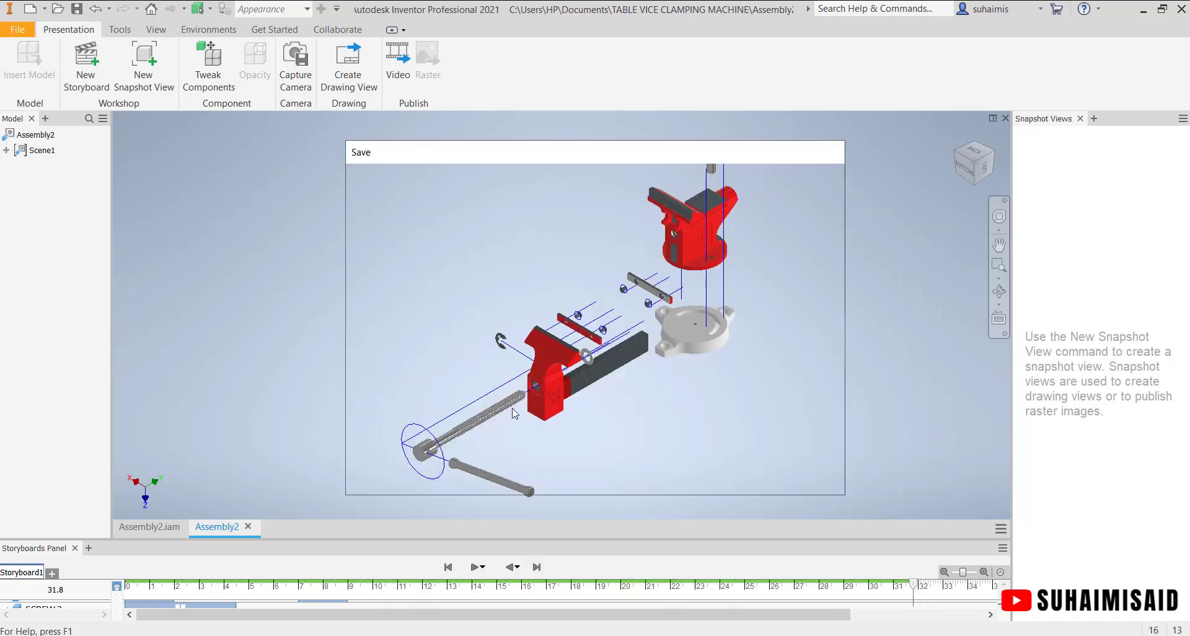
- Save the presentation as Assembly2.ipn in the TABLE VICE CLAMPING MACHINE folder, including its dependents
click(767, 474)
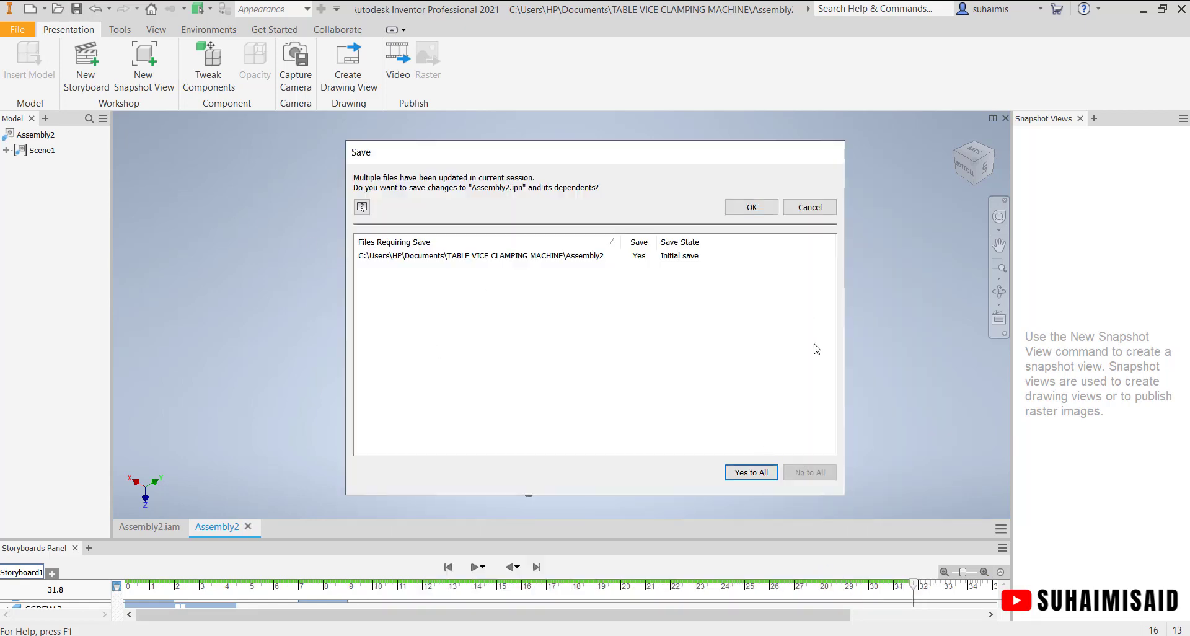
click(810, 207)
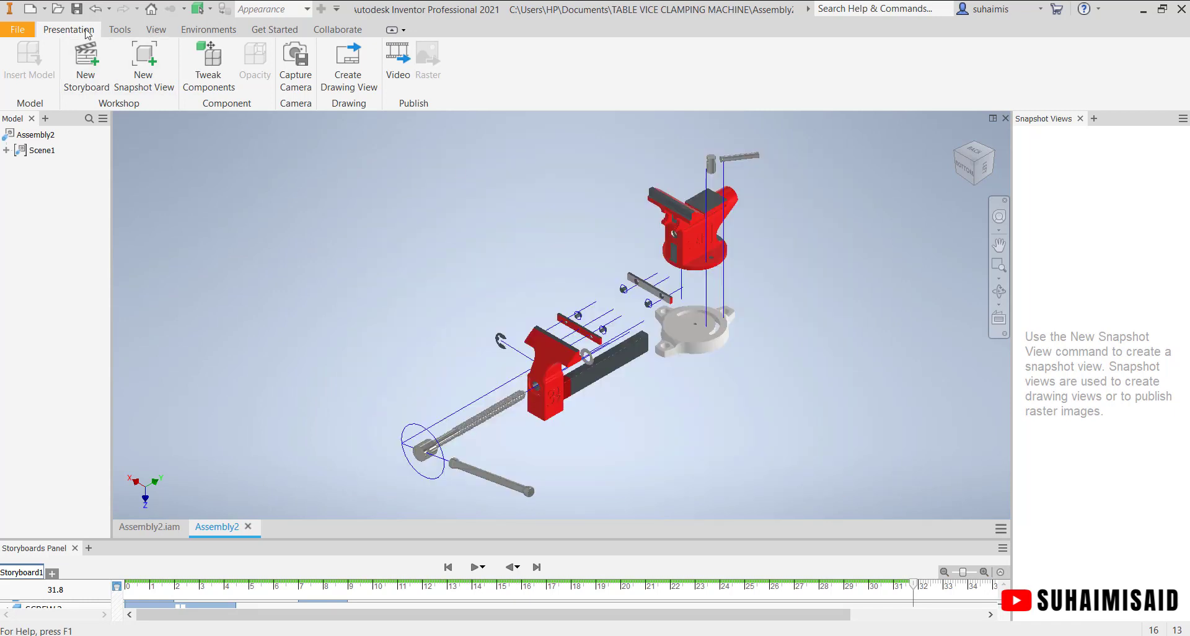
click(77, 10)
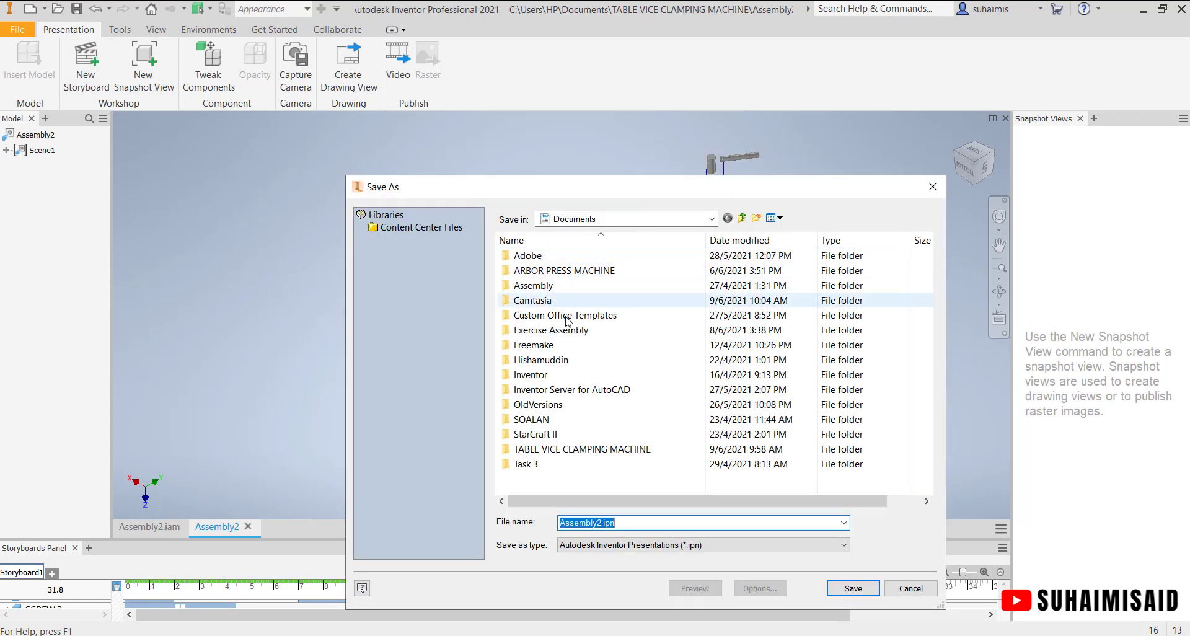
double_click(564, 449)
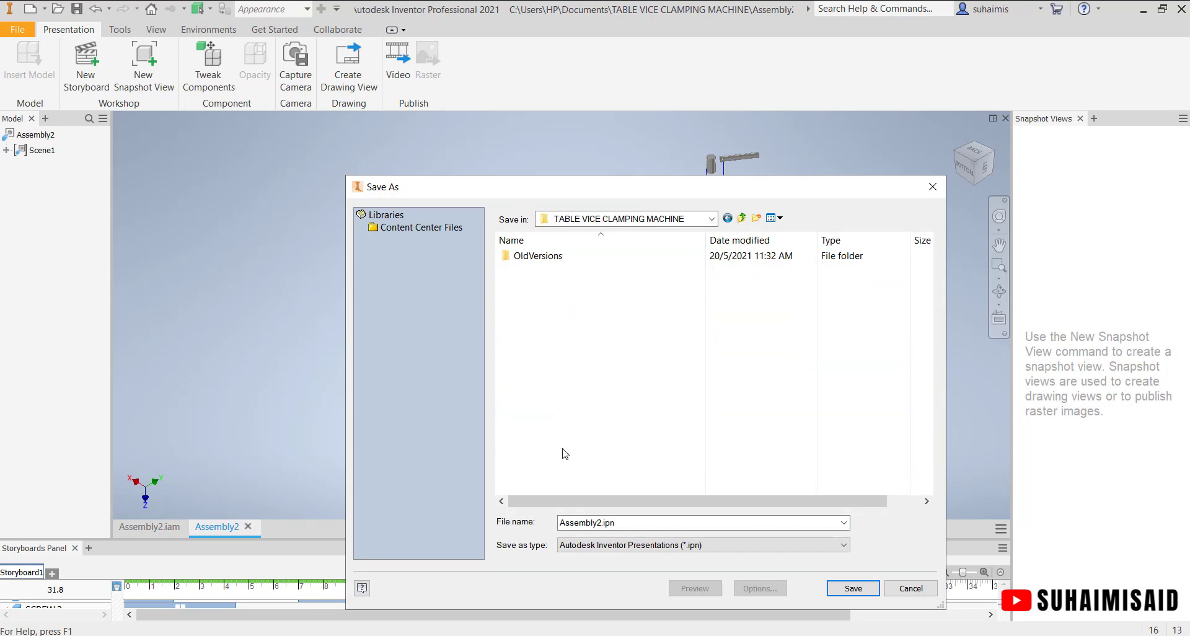
click(867, 587)
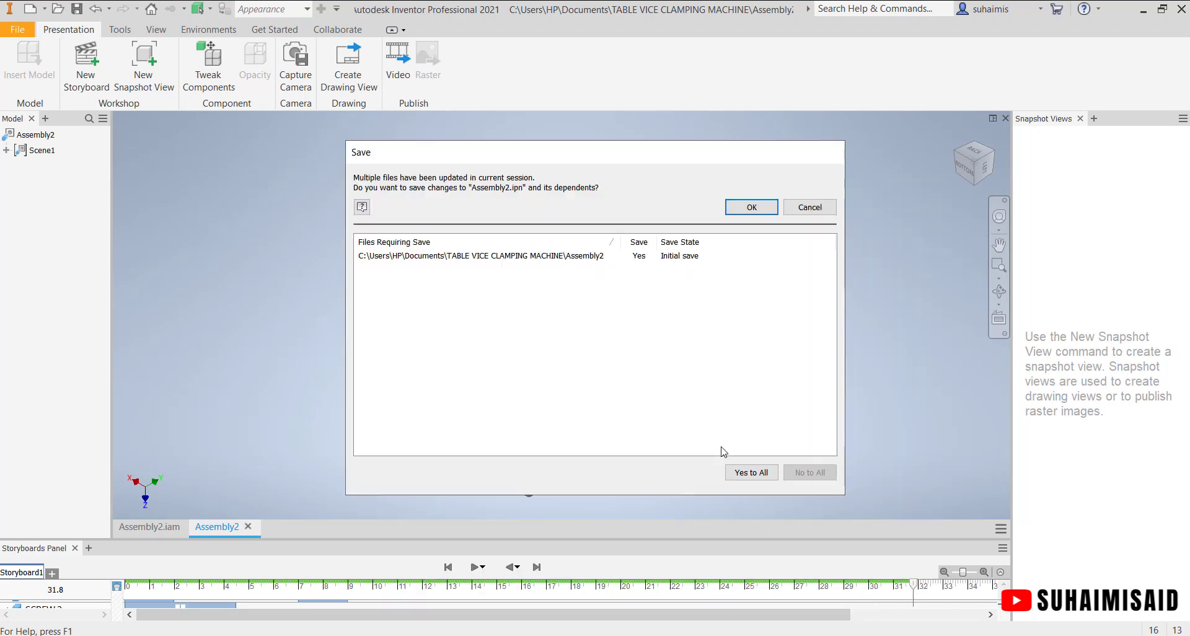
click(746, 473)
click(757, 208)
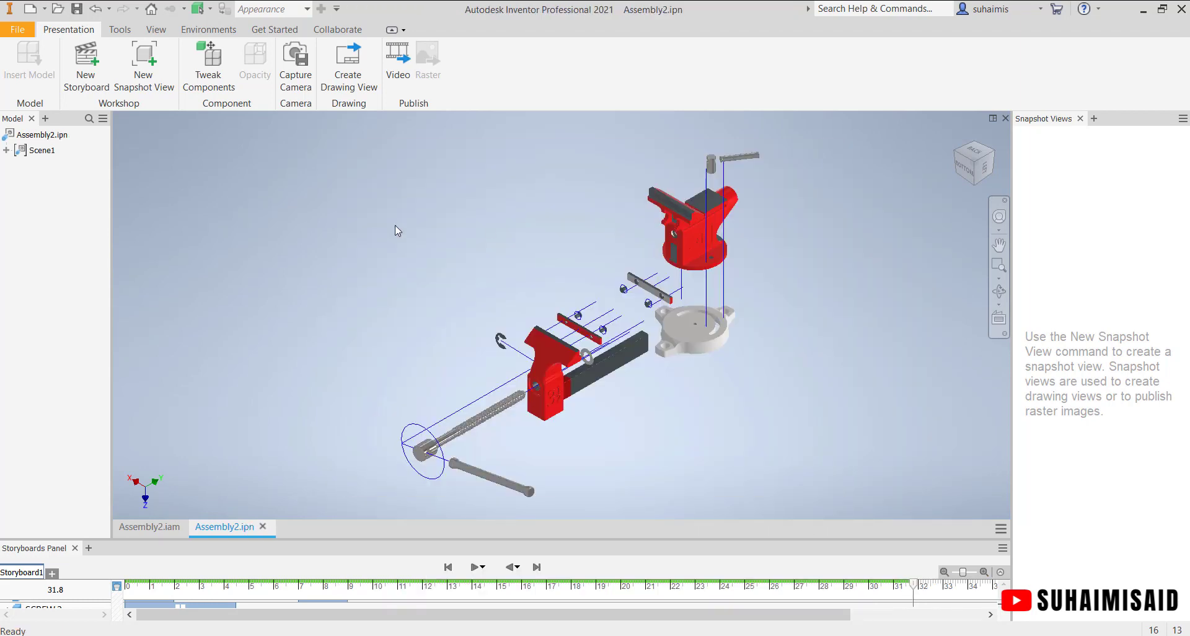
- Create a new drawing from the ISO template in the Metric template set
click(32, 12)
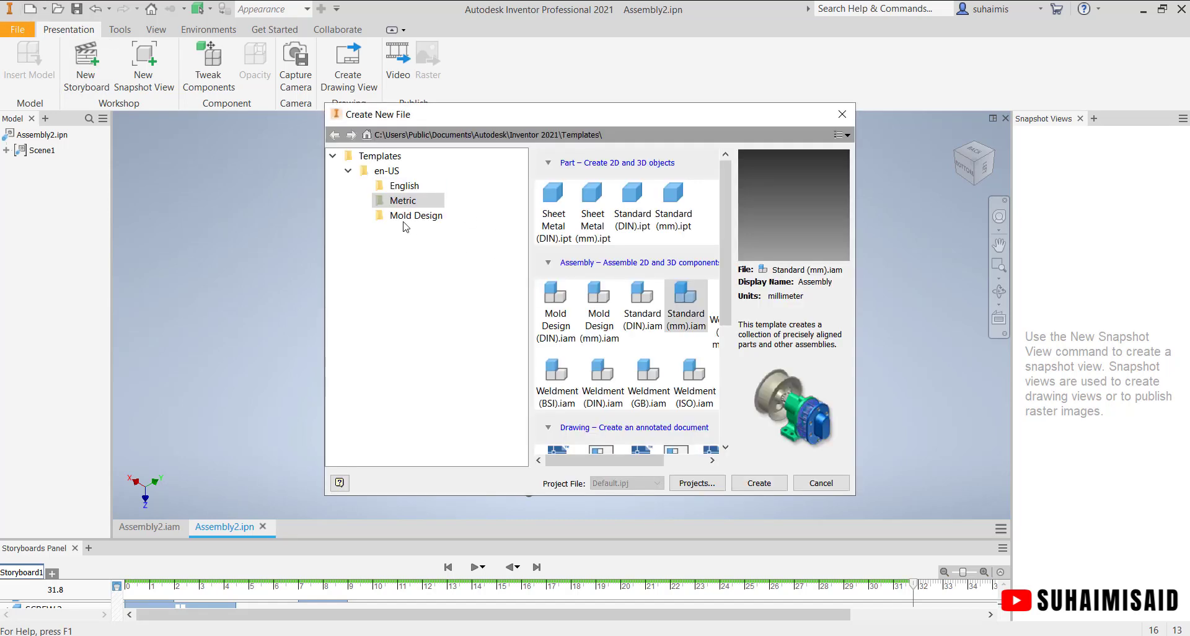
scroll(705, 325, down, 3)
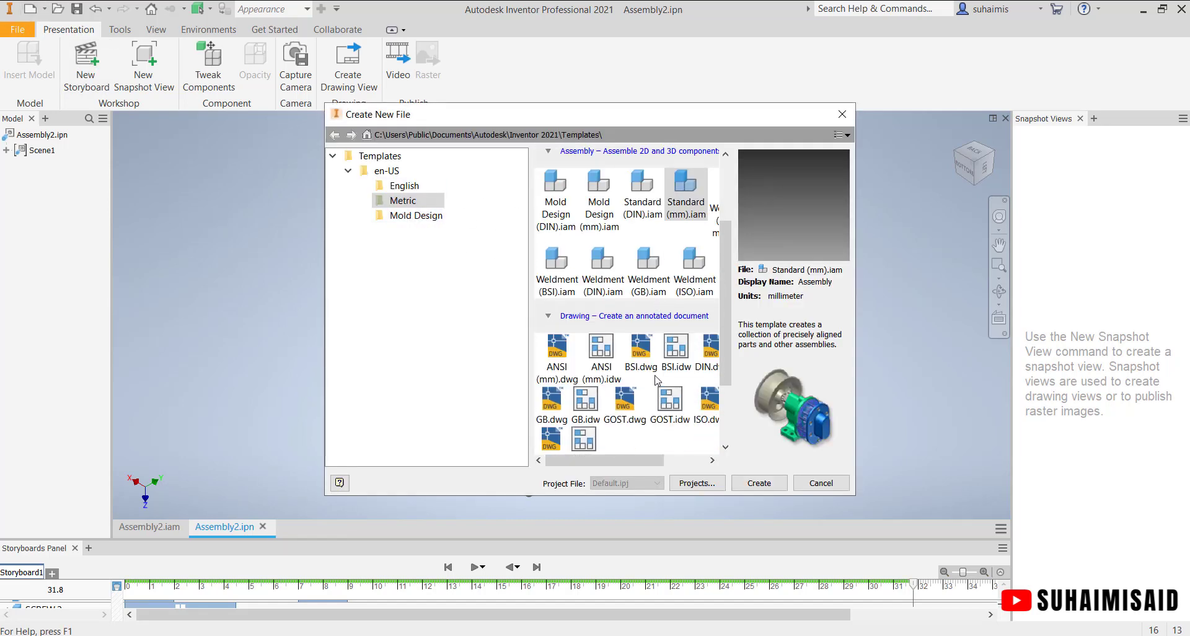
scroll(687, 397, down, 1)
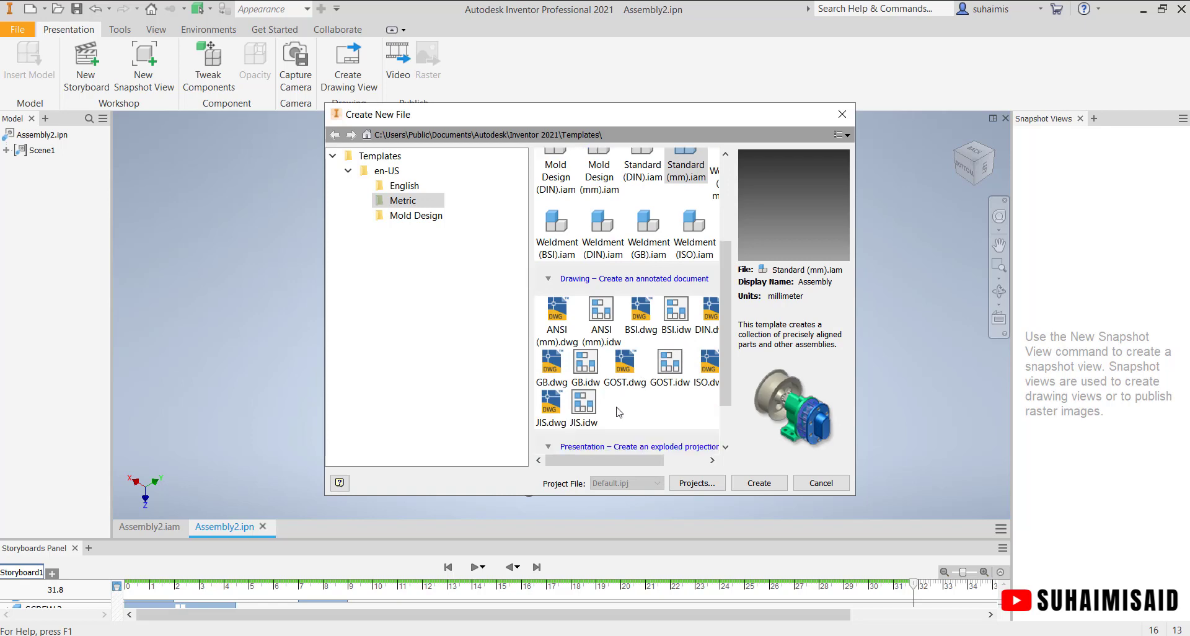
drag(644, 462, 688, 462)
double_click(686, 368)
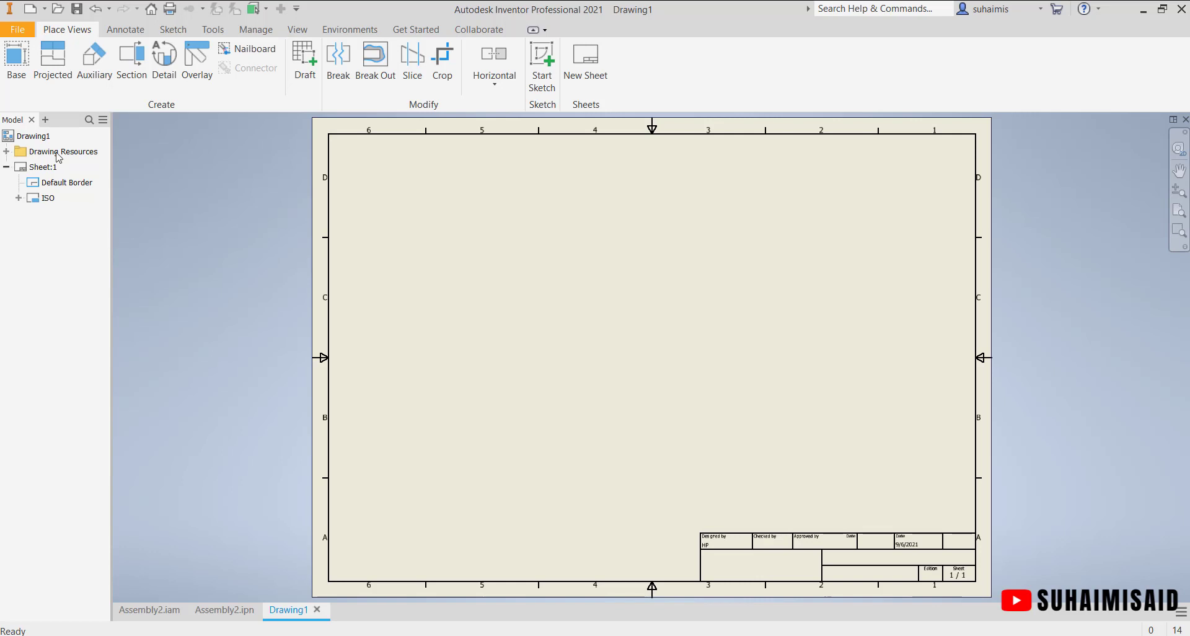
- Start a base view of the exploded vise presentation, using View1 with trails, in the middle of the sheet
click(15, 77)
click(634, 380)
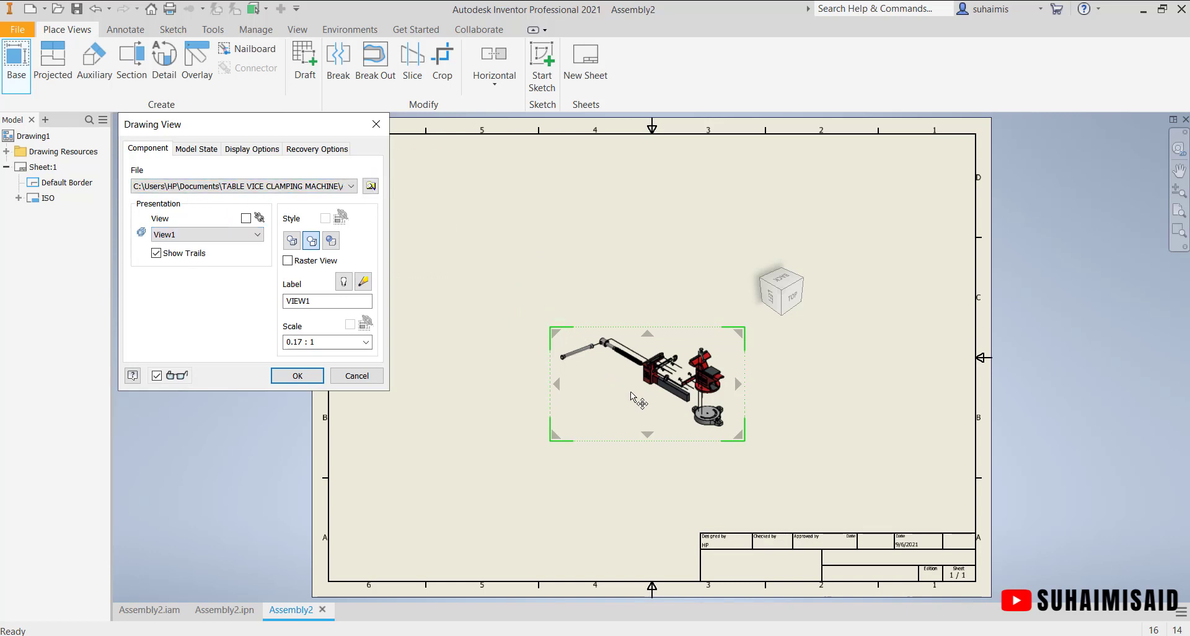
scroll(636, 390, up, 3)
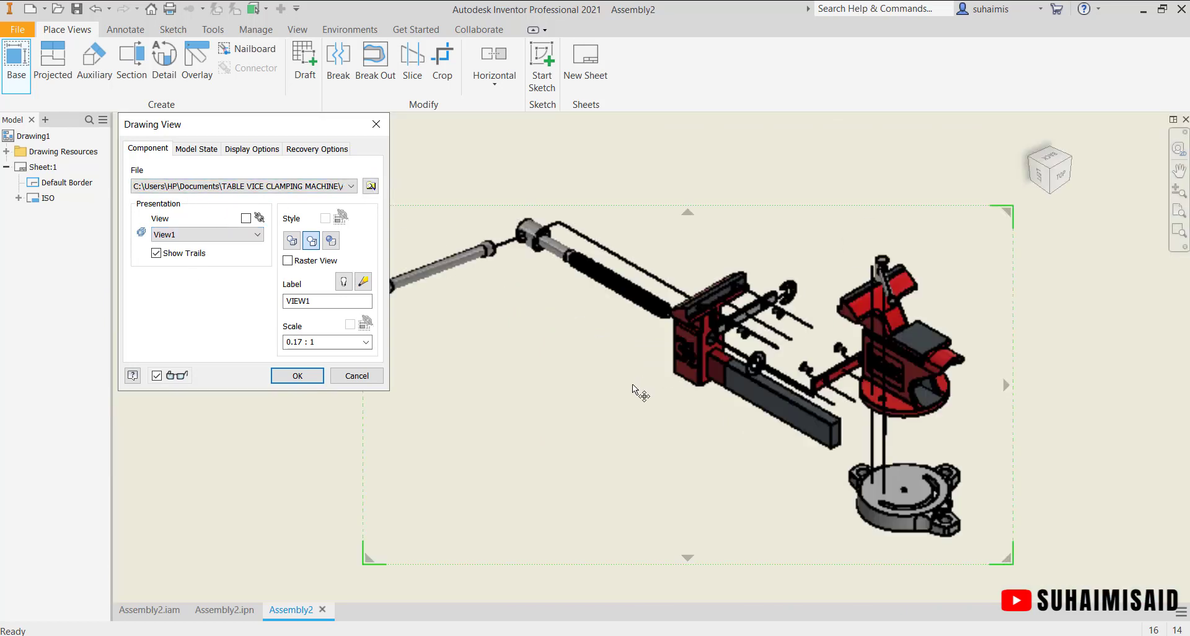
scroll(604, 379, down, 1)
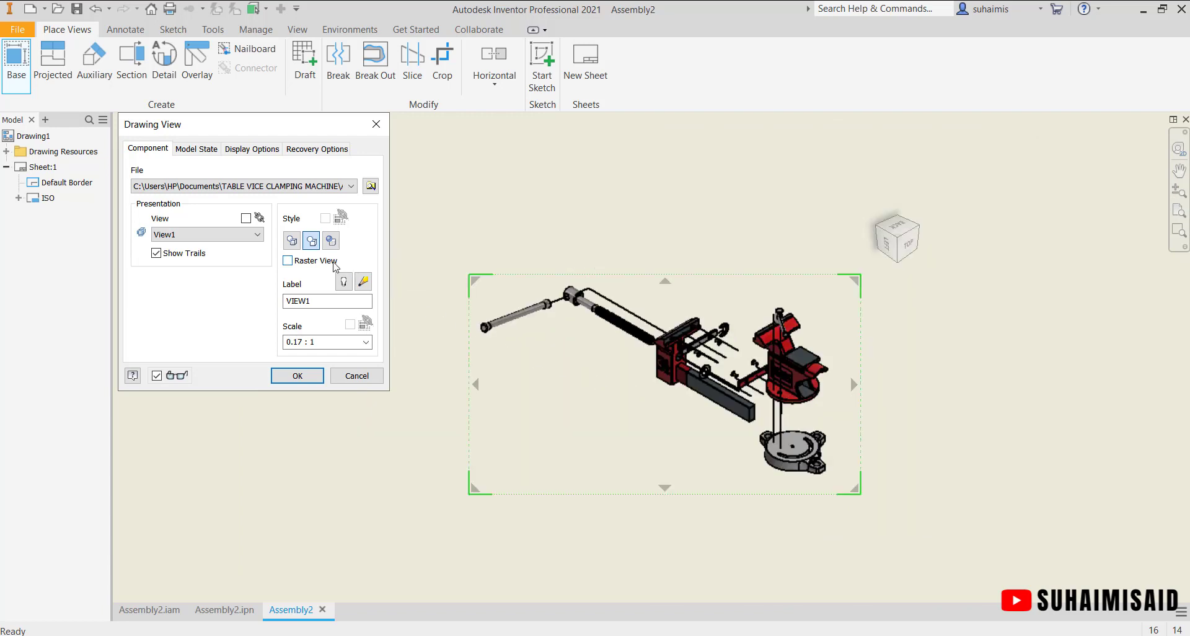
- Set the base view's scale to 1 : 2, position it above the title block within the border, and create the view
click(302, 342)
double_click(302, 342)
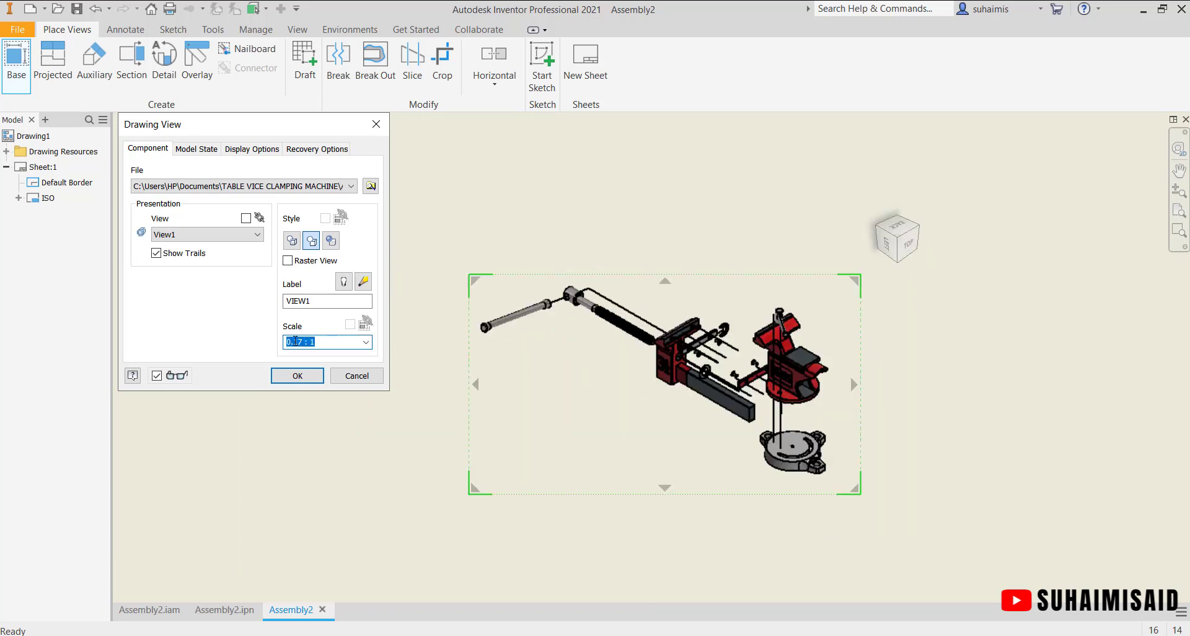
text(1)
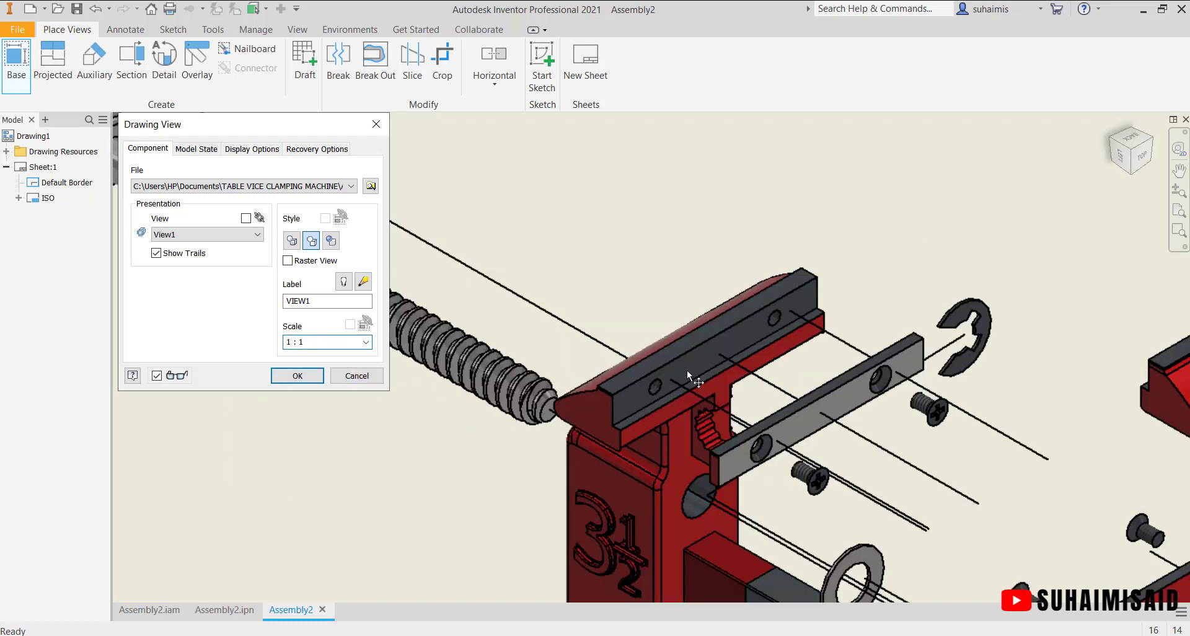
scroll(693, 376, down, 10)
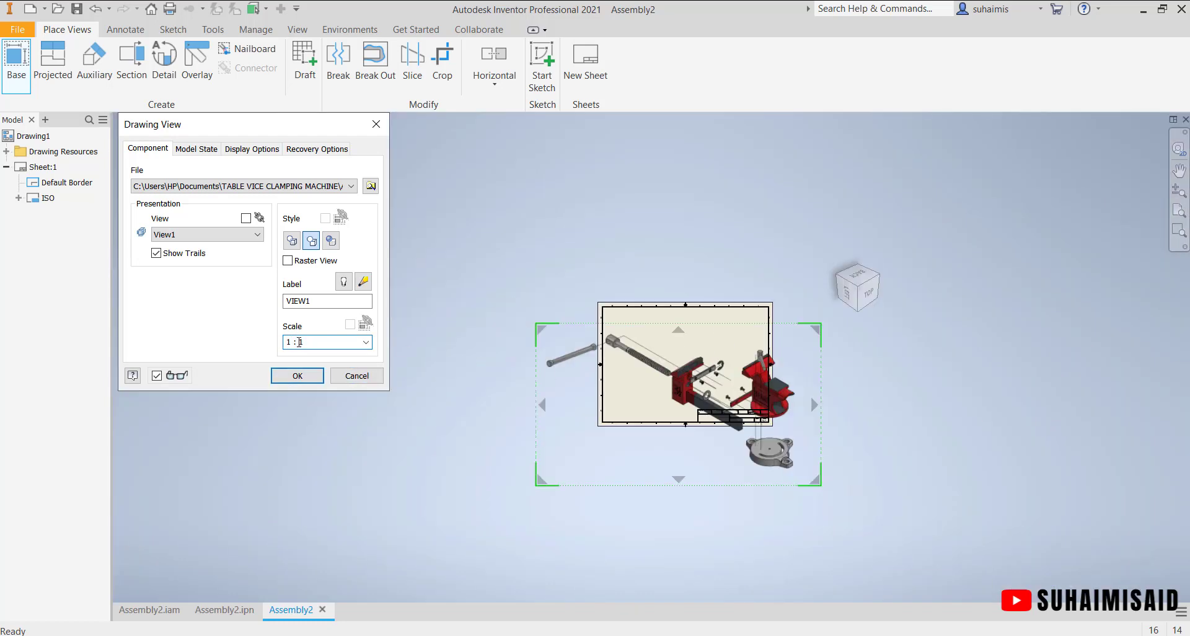
double_click(299, 341)
text(2)
drag(700, 398, 704, 371)
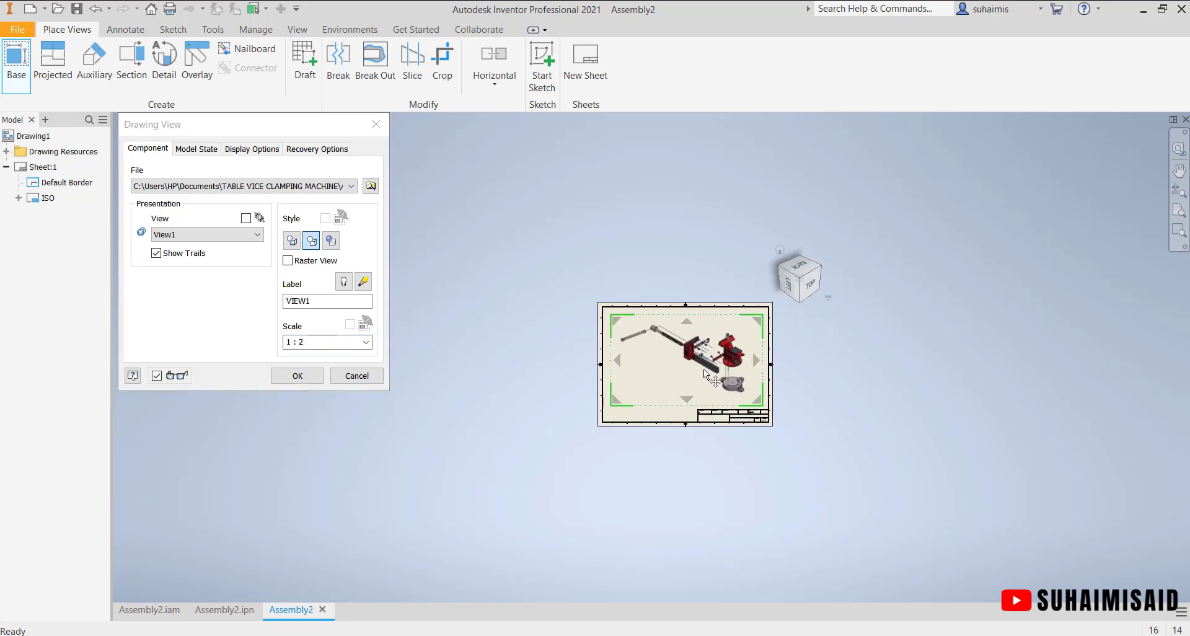
scroll(704, 370, up, 2)
scroll(704, 370, down, 5)
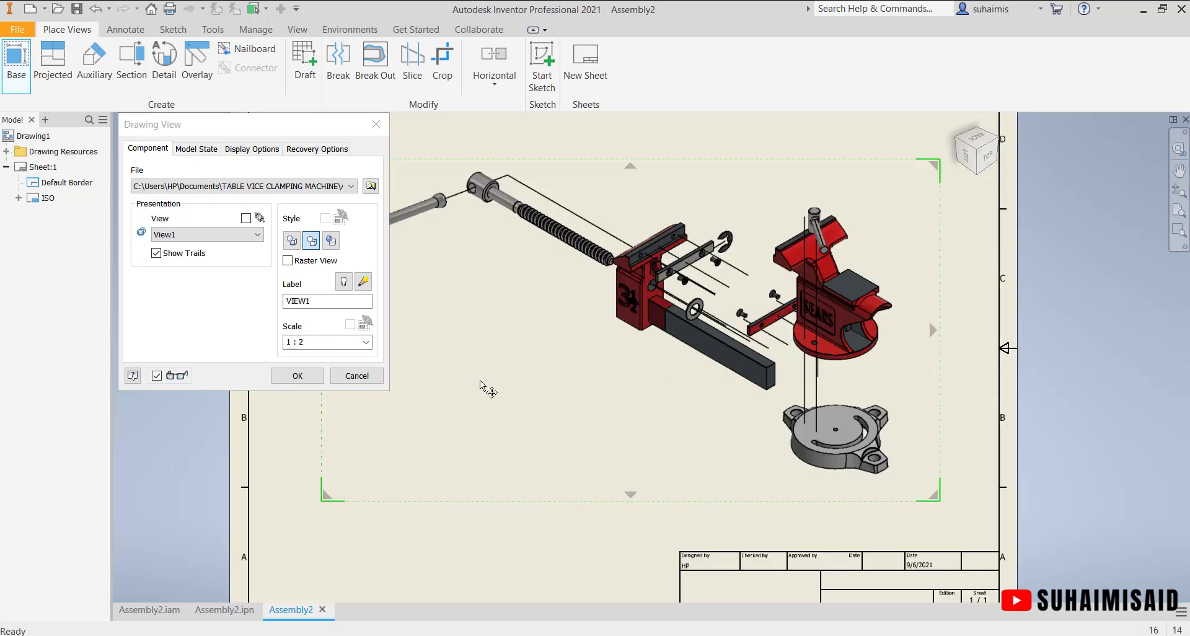
click(298, 376)
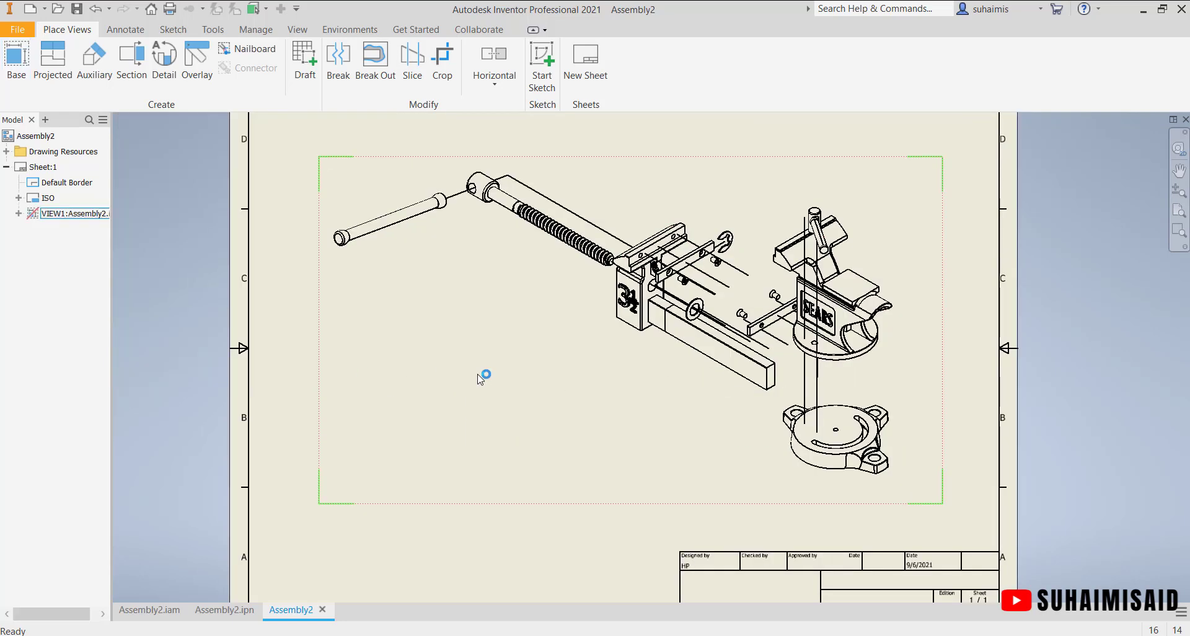
- Change the exploded view's display style to shaded
double_click(902, 459)
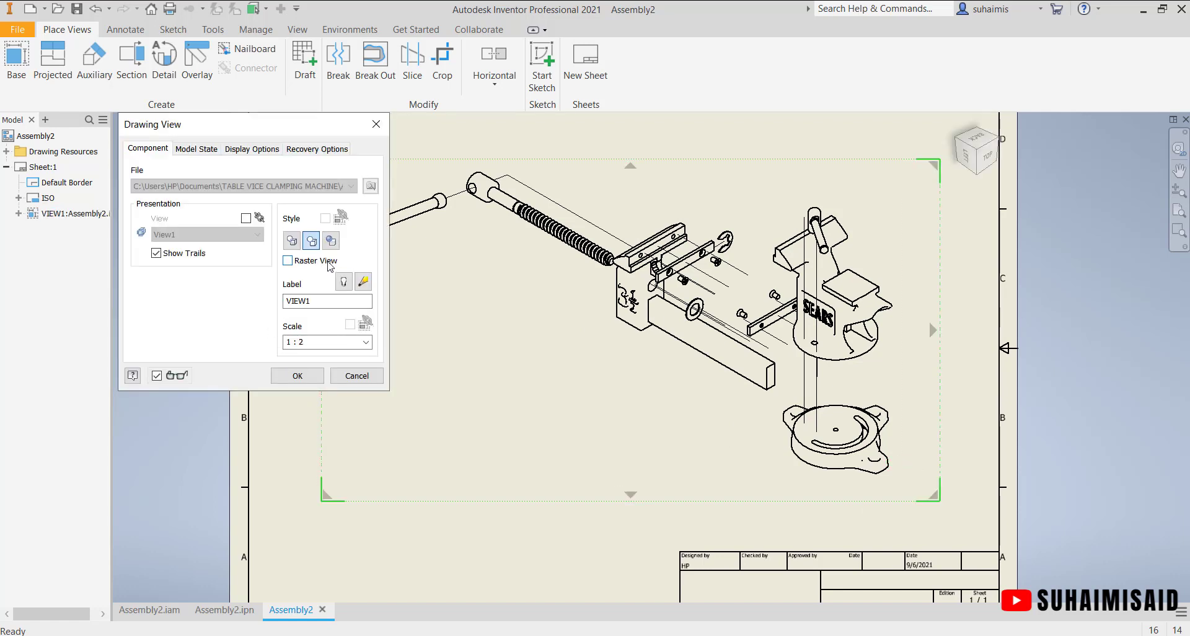
click(331, 241)
click(297, 376)
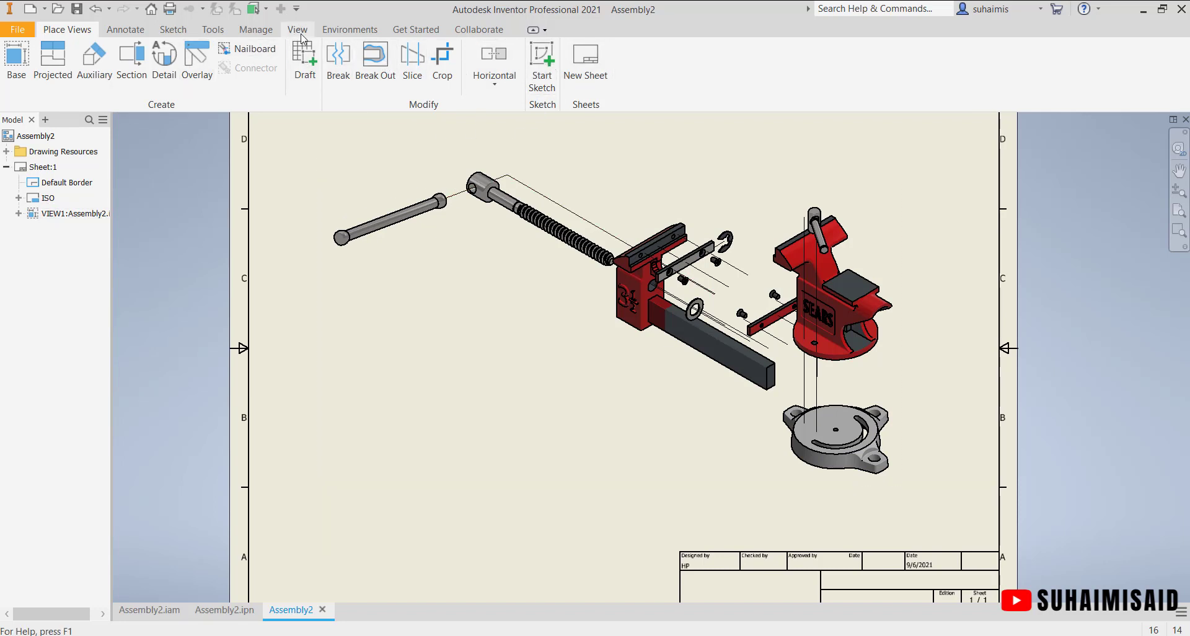
- Insert a structured, first-level parts list for the exploded view in the empty area at the sheet's lower left
click(126, 29)
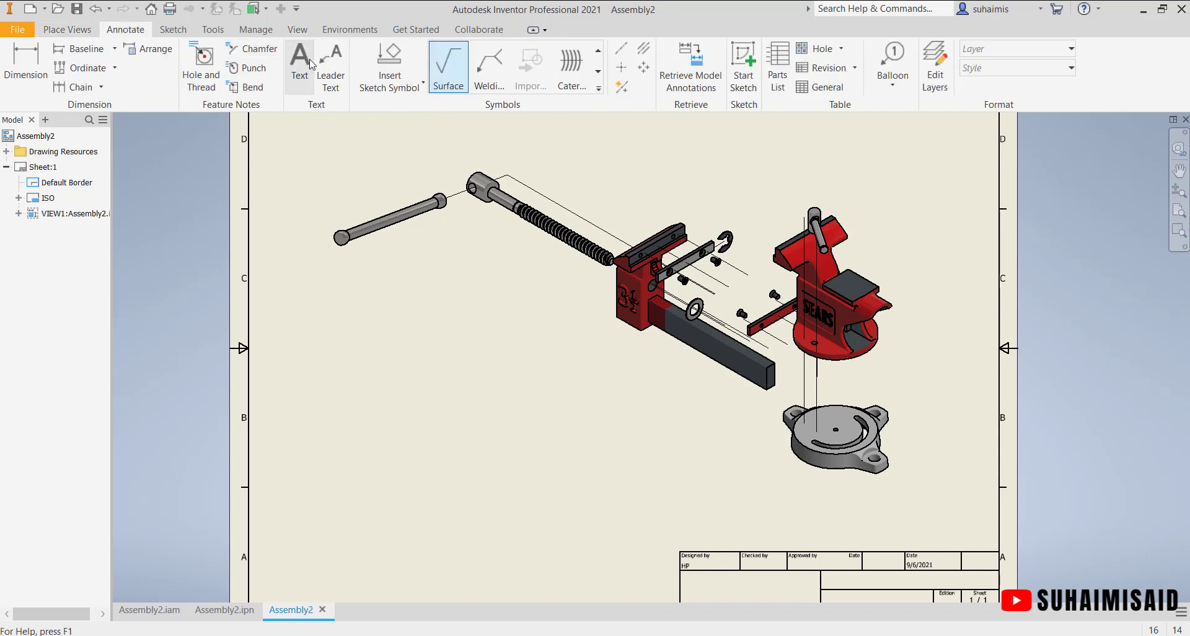
click(778, 62)
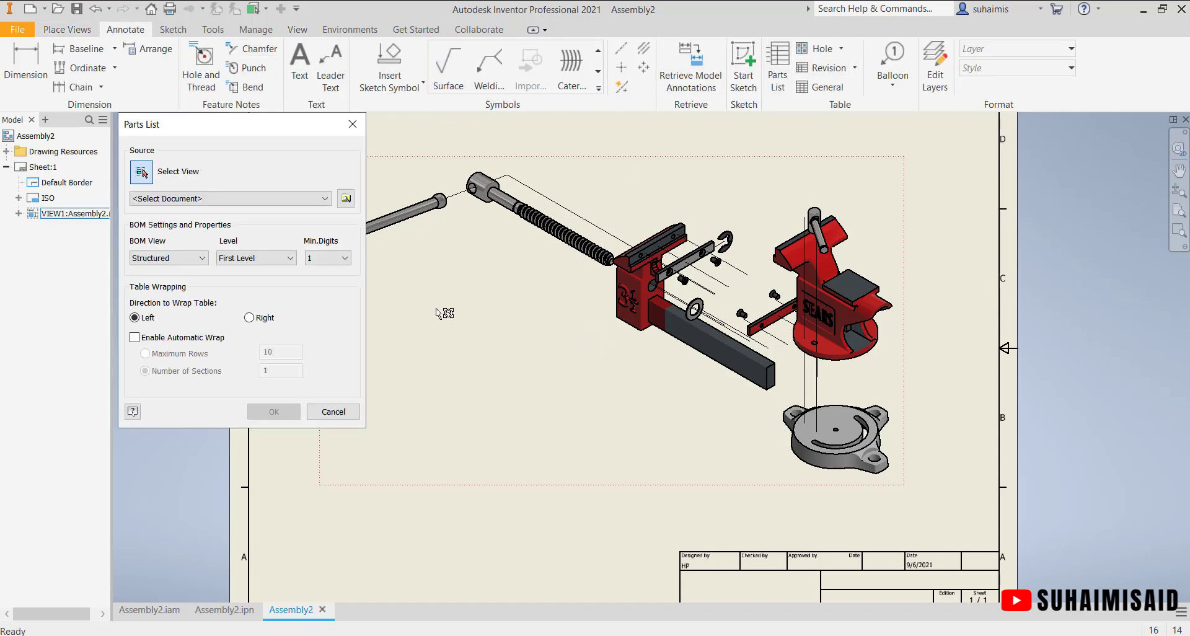
click(648, 272)
click(266, 412)
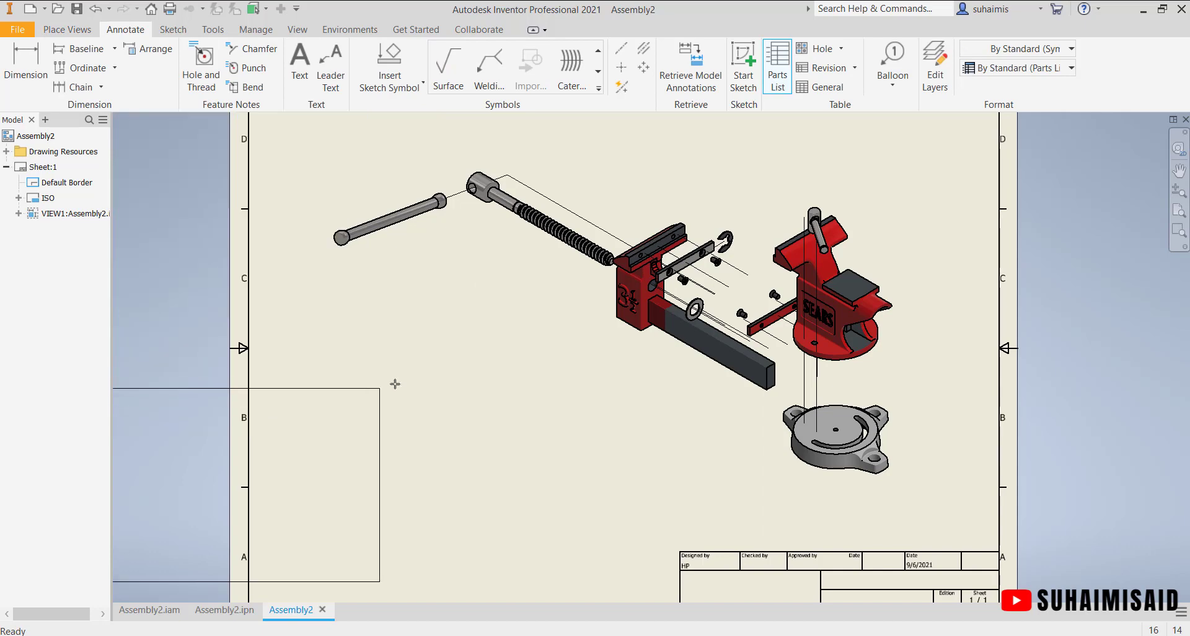
click(611, 378)
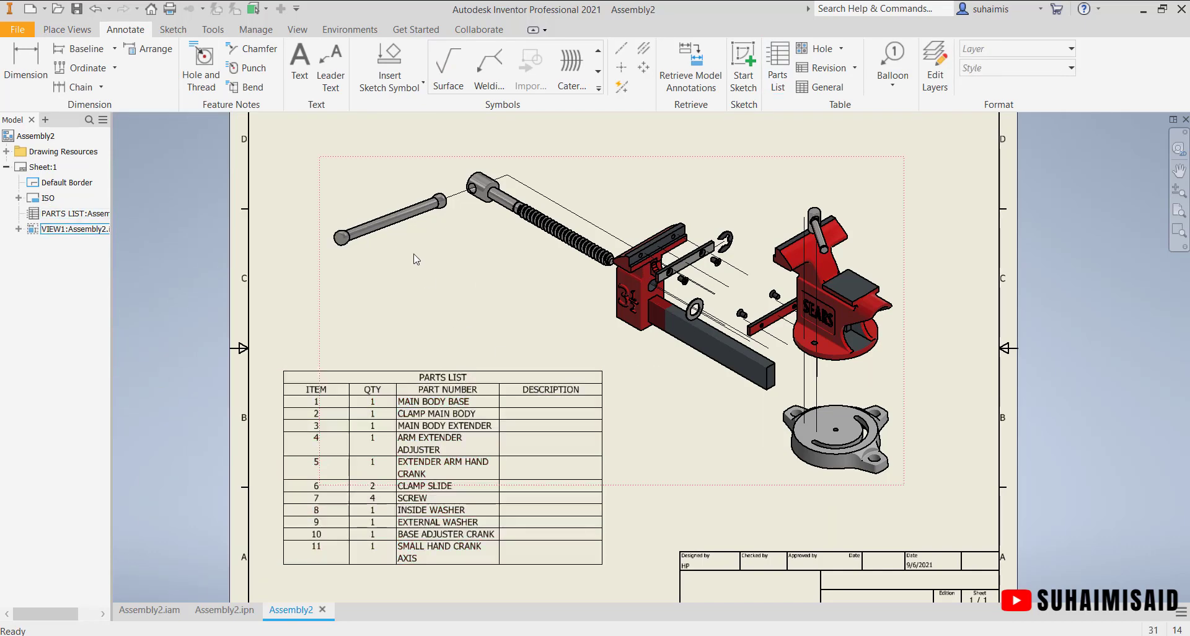
- Add a balloon to the extender arm hand crank, with its leader bent so the balloon sits above and left of the part
click(892, 62)
click(388, 212)
click(362, 169)
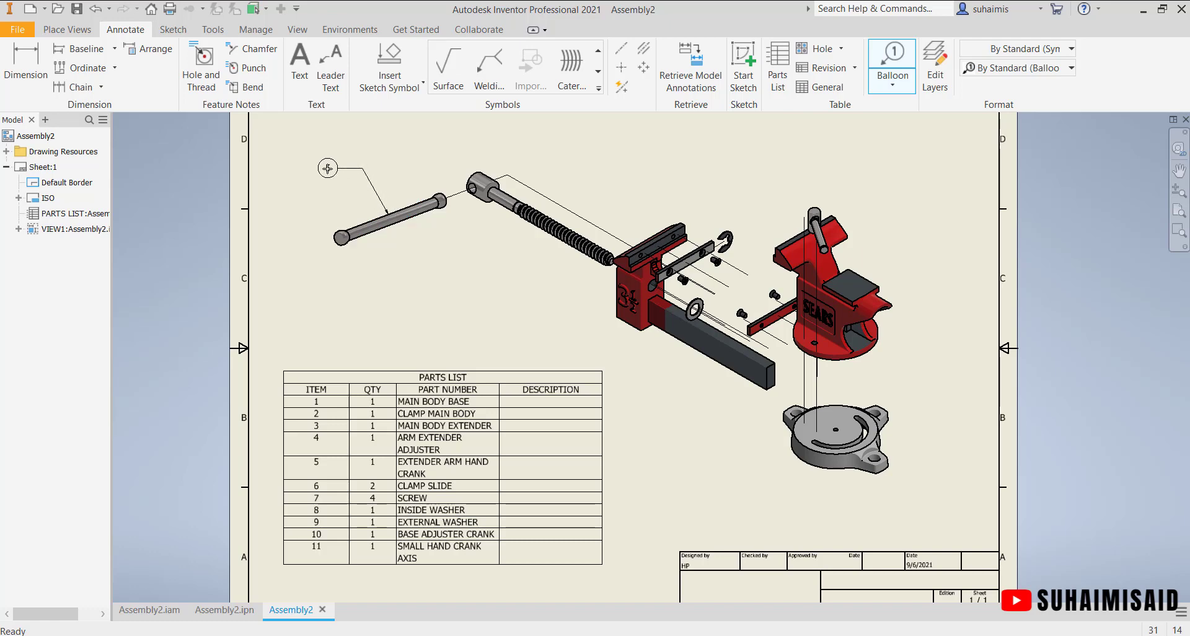
right_click(328, 168)
click(367, 188)
scroll(532, 303, down, 2)
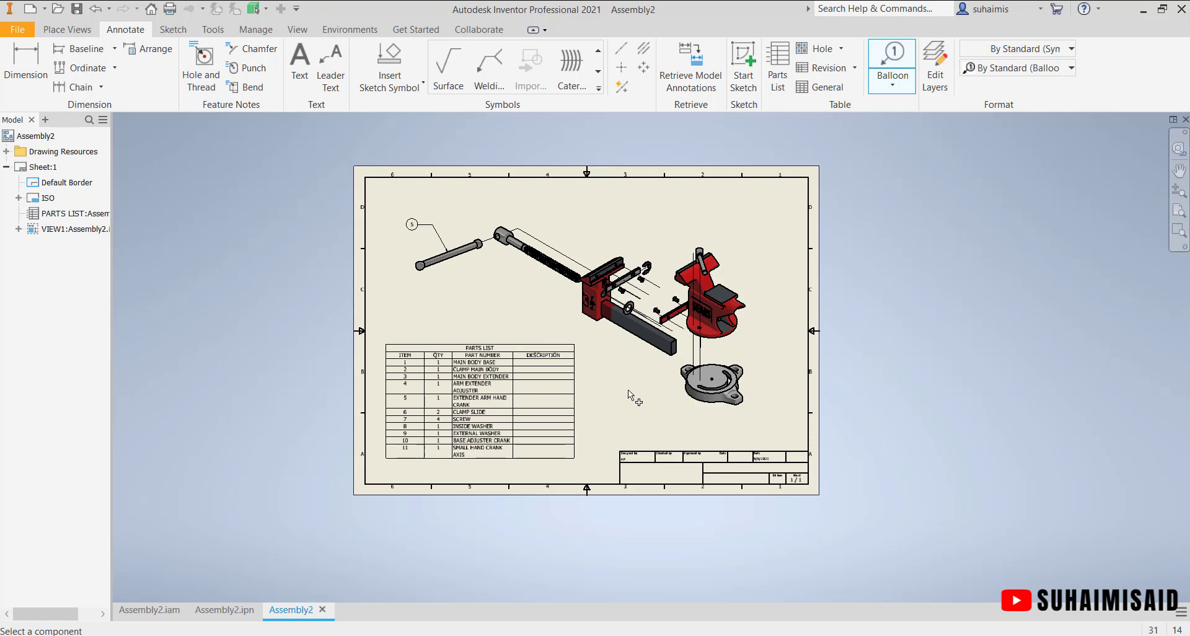